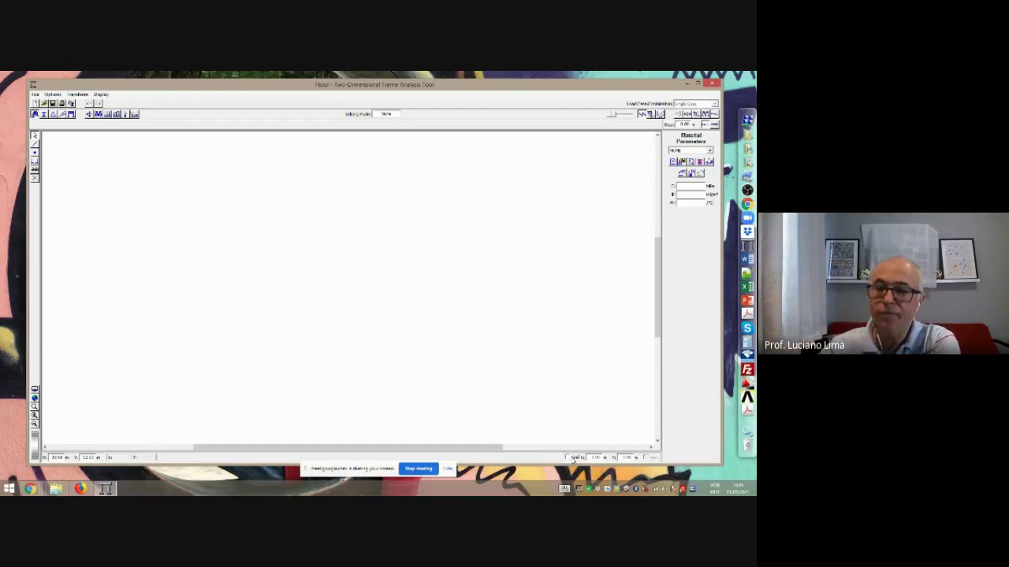
Turn on the drawing grid and look over the section properties and material parameters
left_click(567, 457)
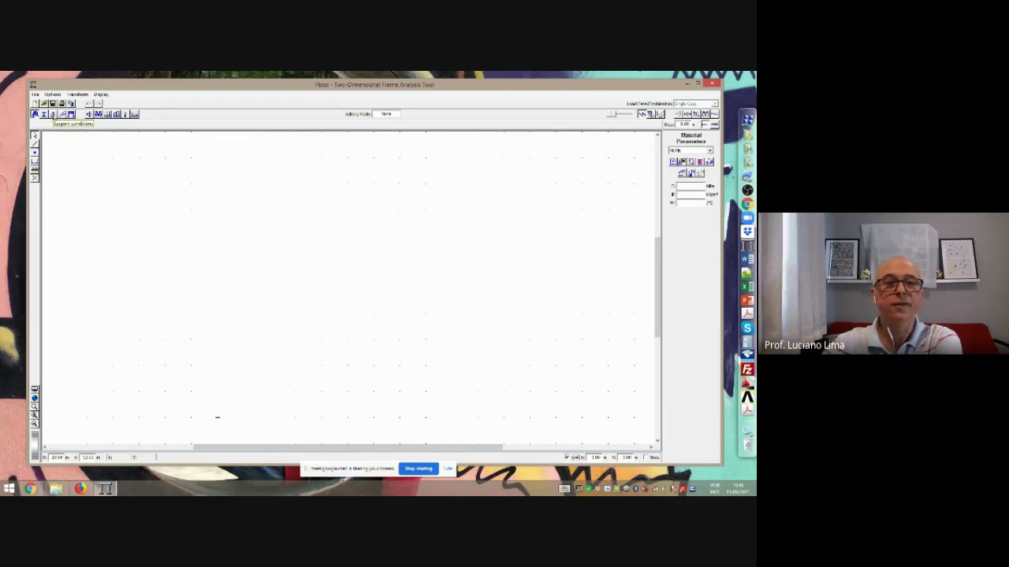
left_click_drag(70, 85, 53, 85)
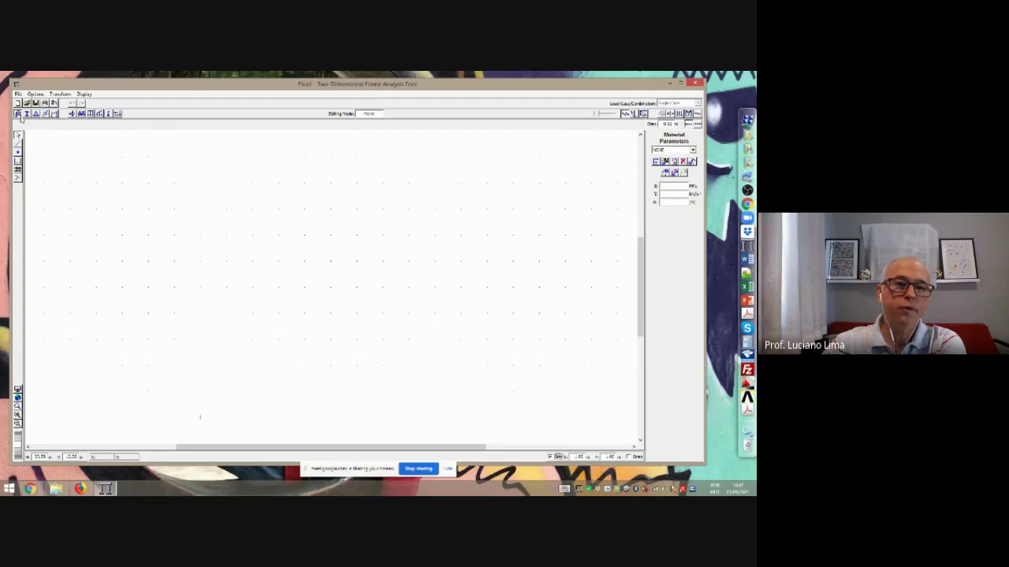
left_click(27, 115)
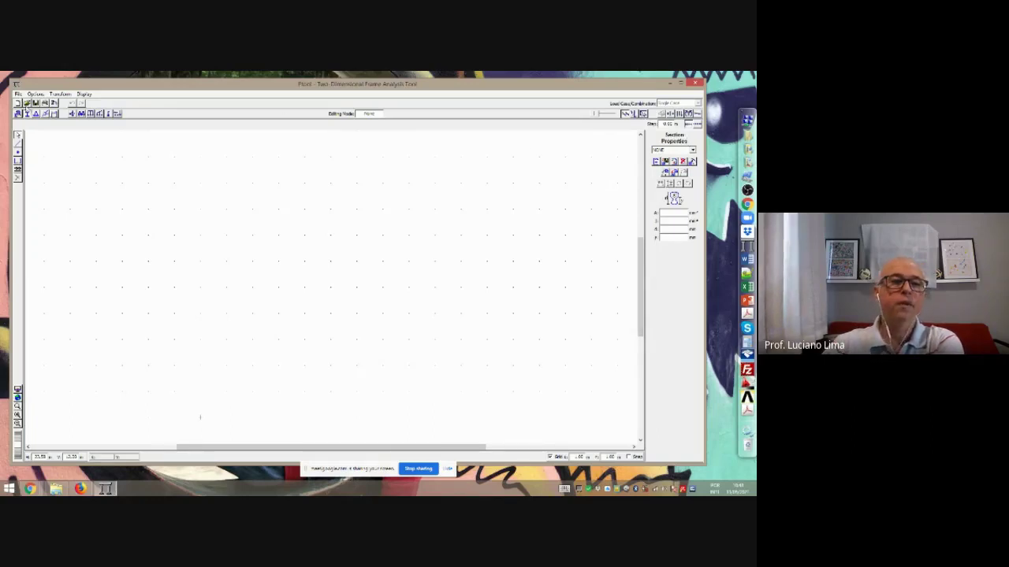
left_click(18, 114)
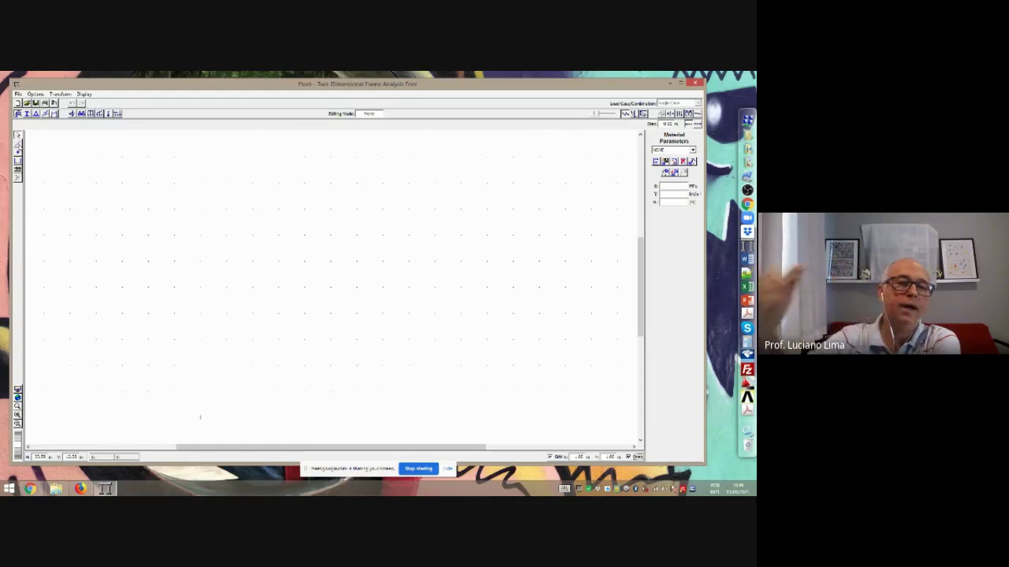
Draw the first truss triangle: a 4 m horizontal member from the origin, a 3 m vertical at its end and the closing diagonal
left_click(18, 144)
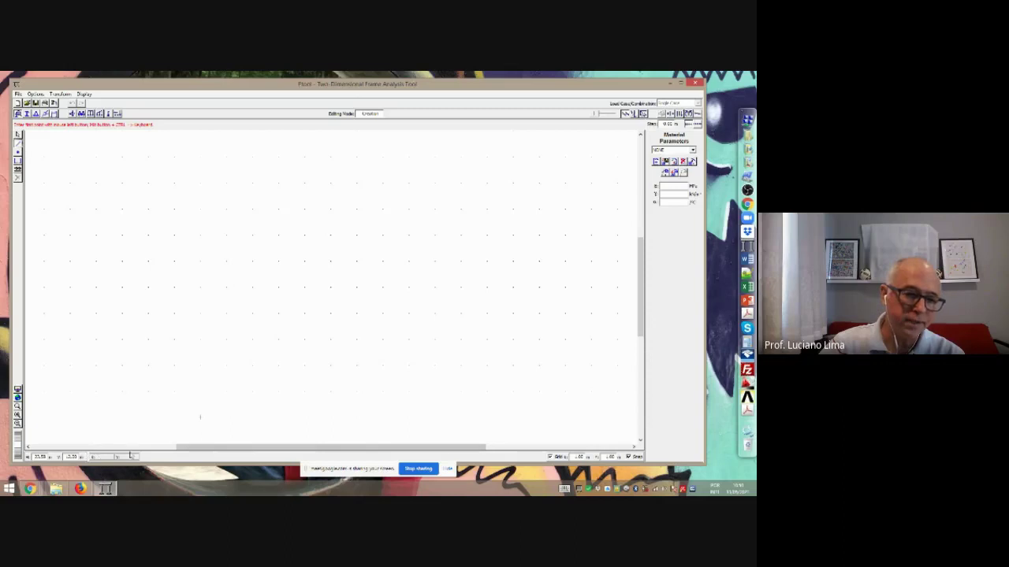
left_click(202, 416)
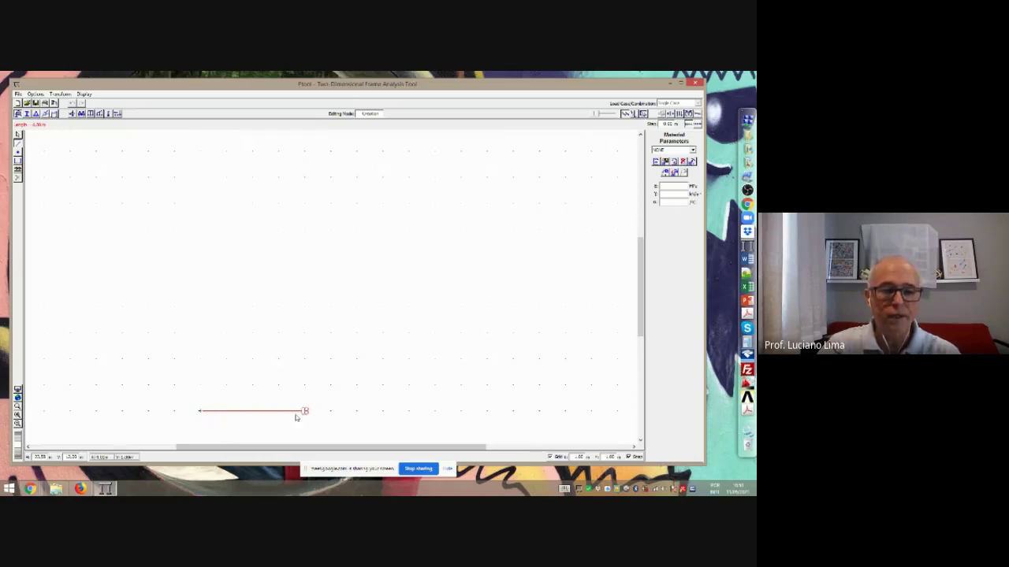
left_click(296, 418)
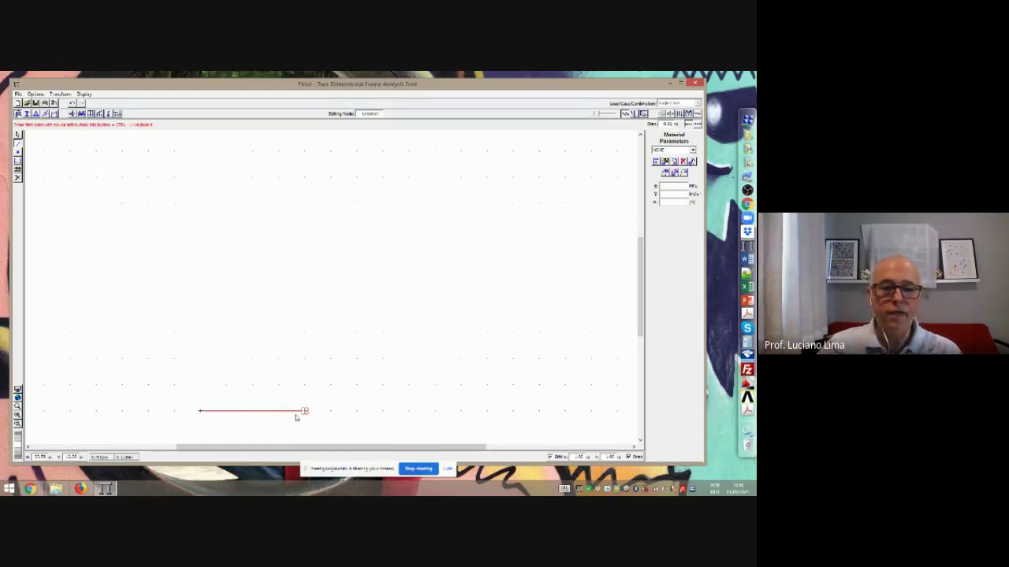
left_click(304, 411)
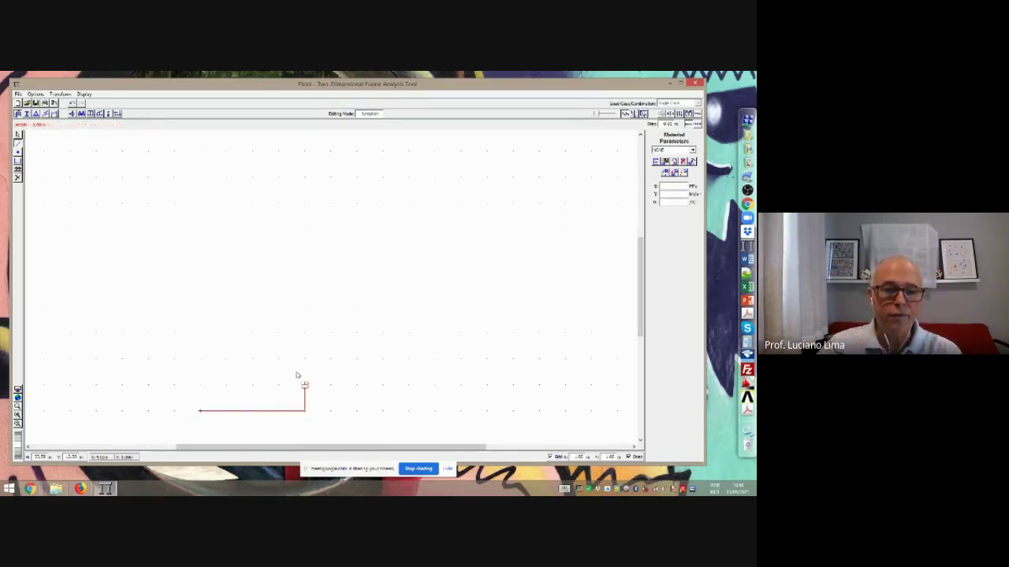
left_click(304, 333)
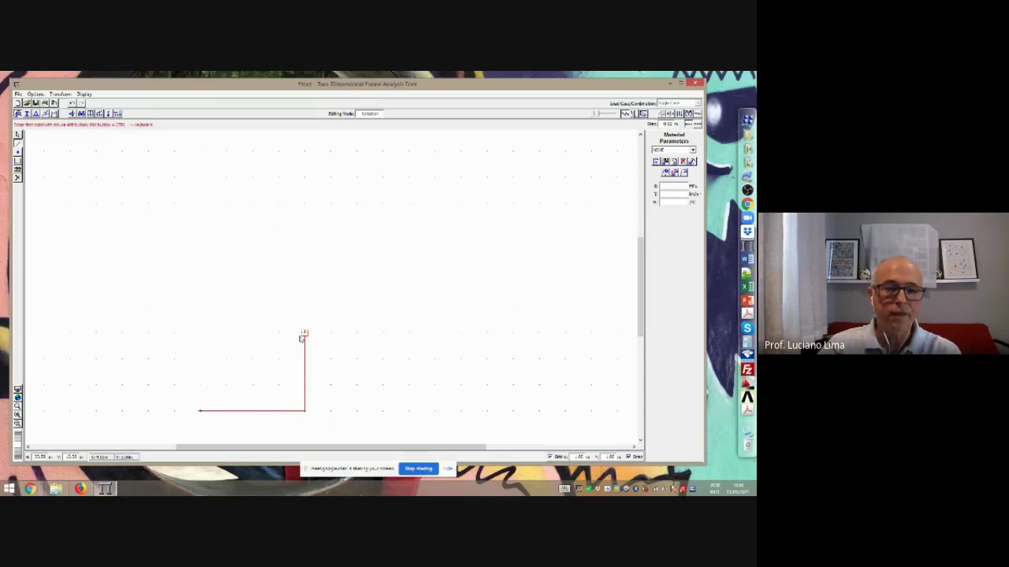
left_click(200, 411)
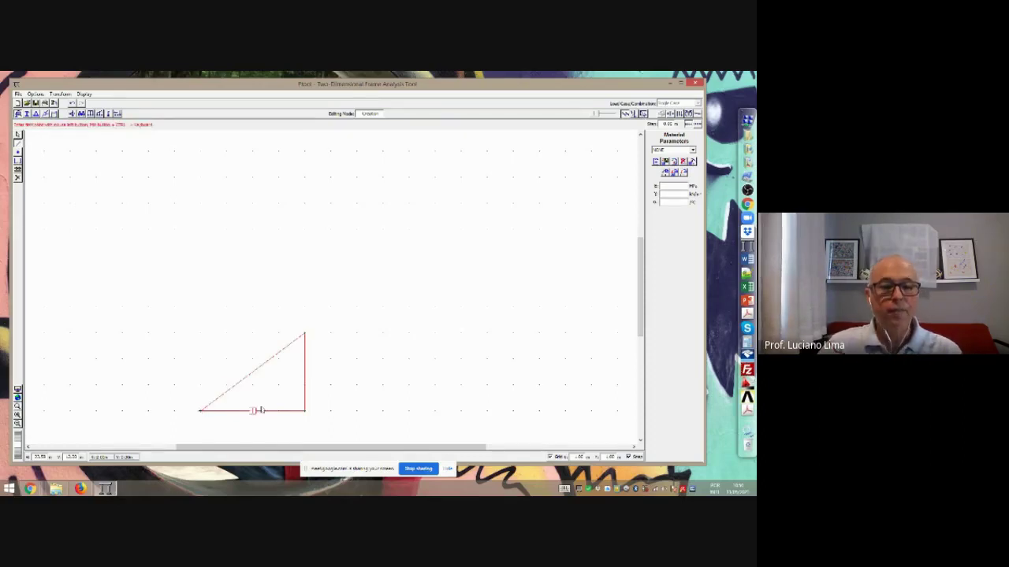
Add the second bay with a 4 m bottom chord, 3 m vertical, 4 m top chord and a diagonal down to the outer bottom node
left_click(306, 418)
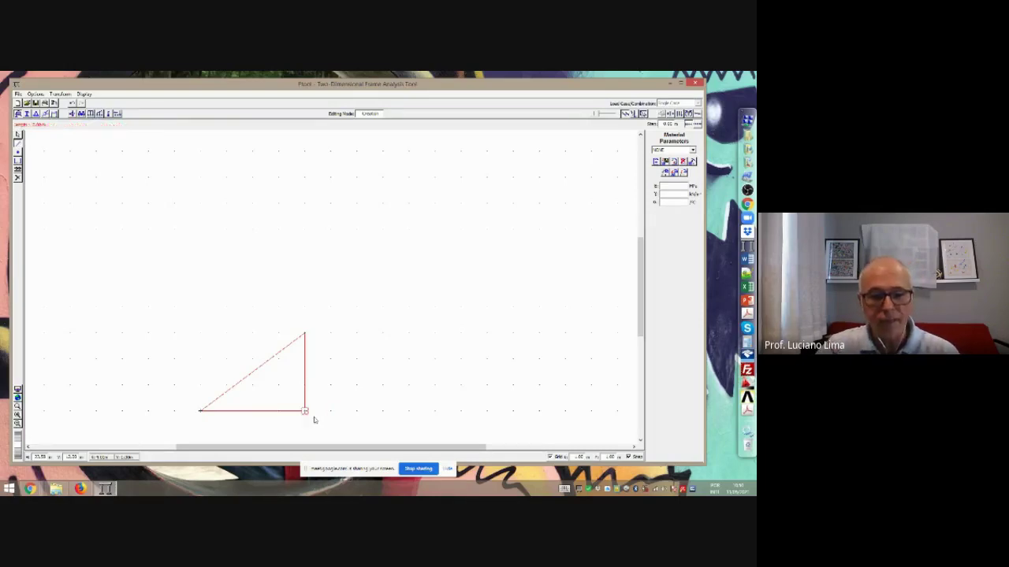
left_click(409, 425)
left_click(408, 425)
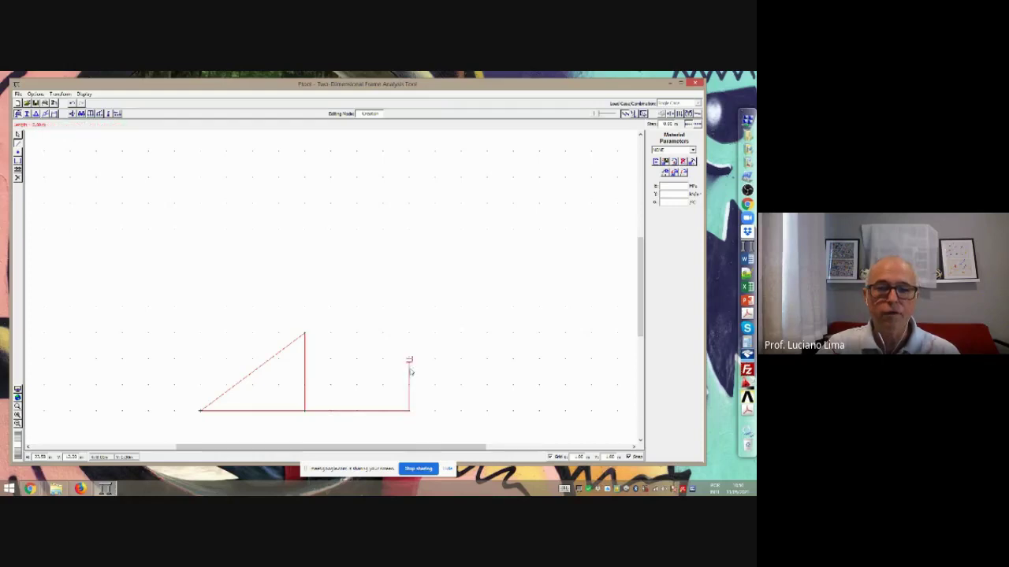
left_click(409, 335)
left_click(409, 335)
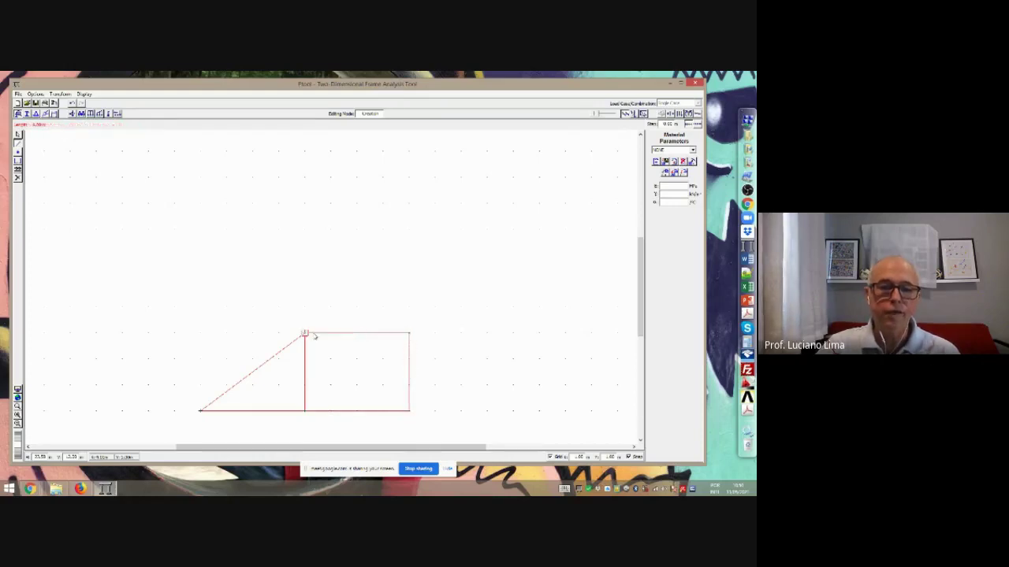
left_click(306, 334)
left_click(308, 336)
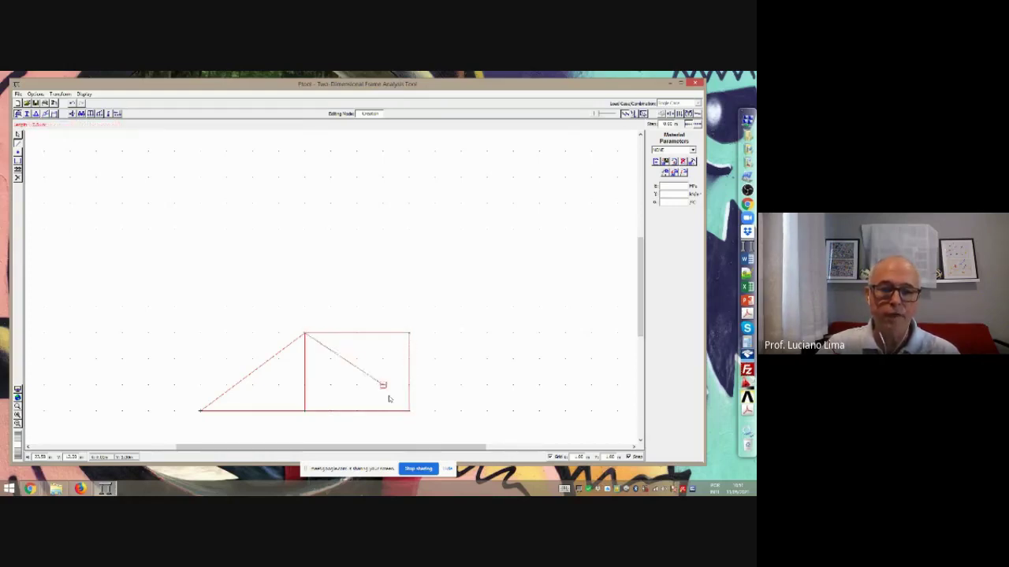
left_click(408, 410)
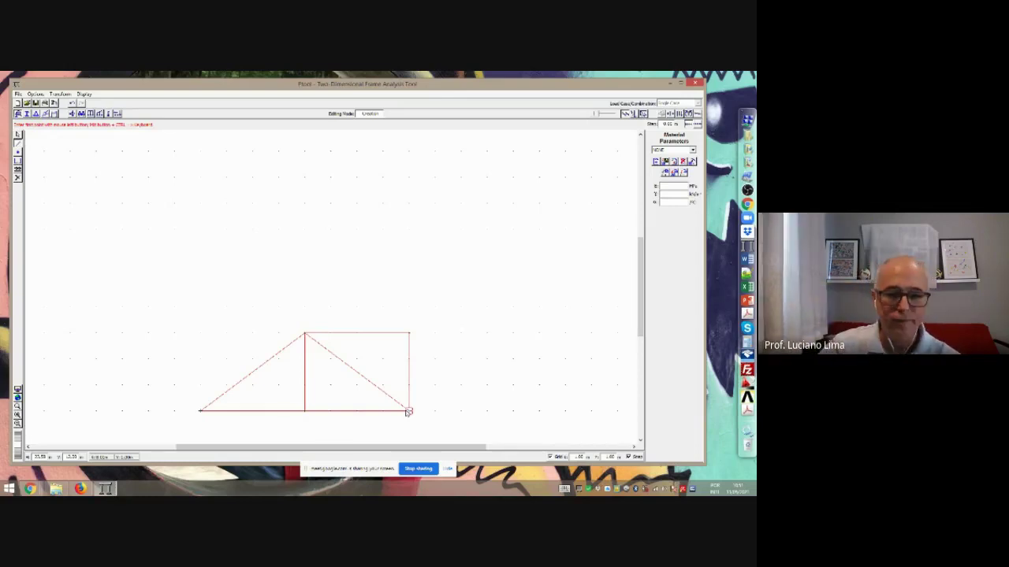
Fit the half truss to the view, zoom out and pan to leave free space beside its last vertical
left_click(17, 405)
left_click(17, 416)
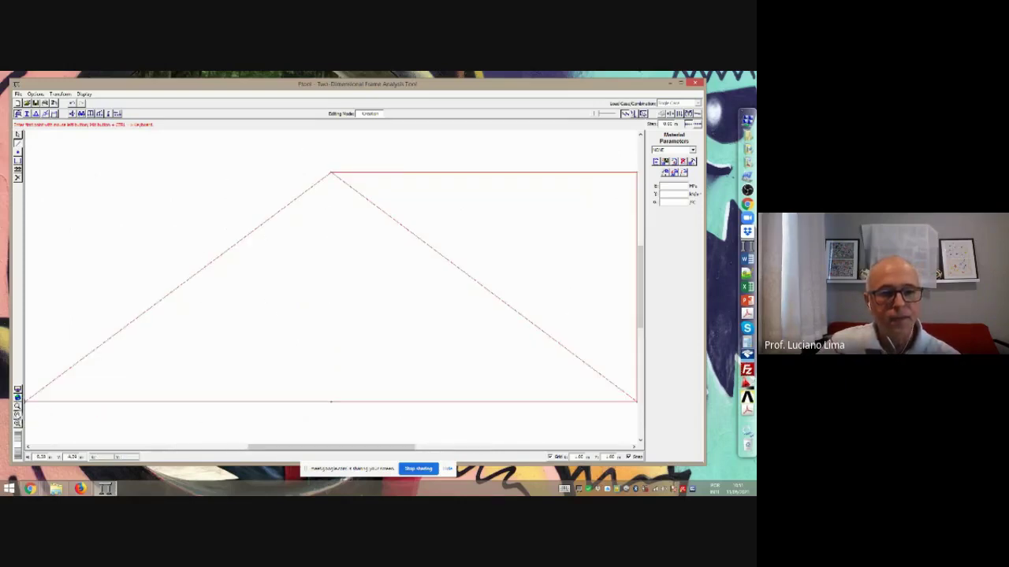
left_click(18, 424)
left_click(18, 424)
left_click(19, 425)
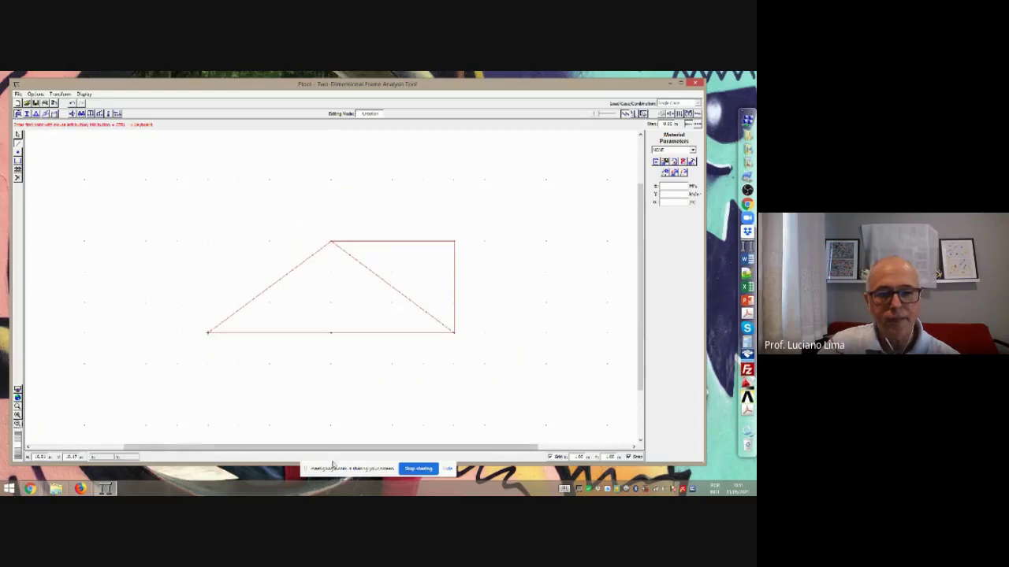
left_click_drag(378, 449, 450, 450)
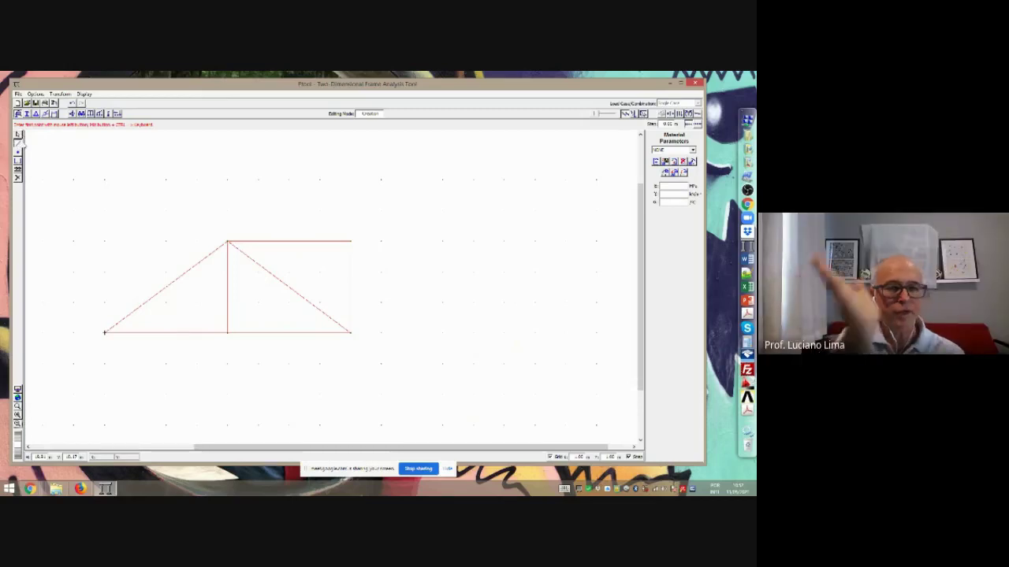
left_click(18, 145)
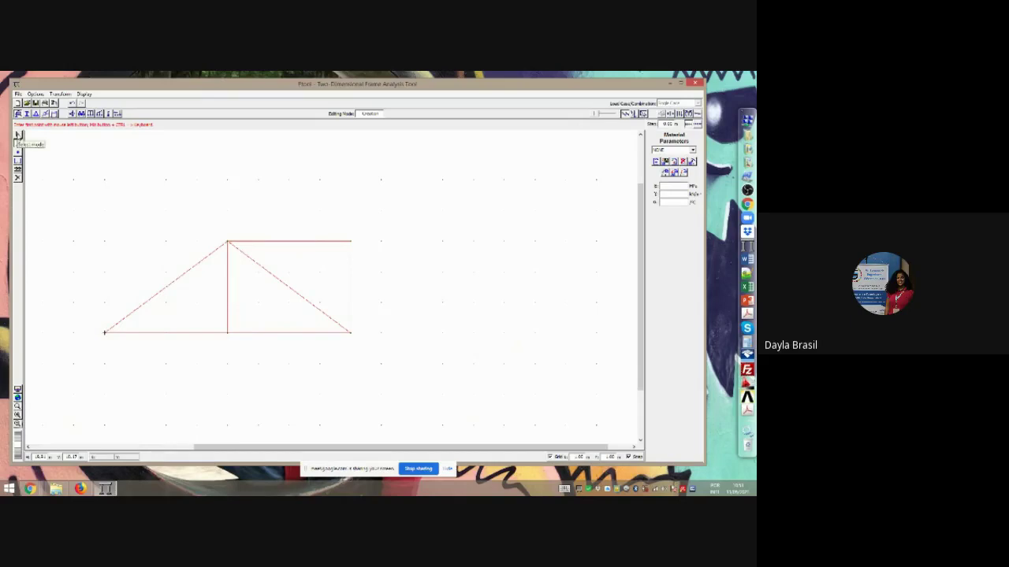
left_click(17, 135)
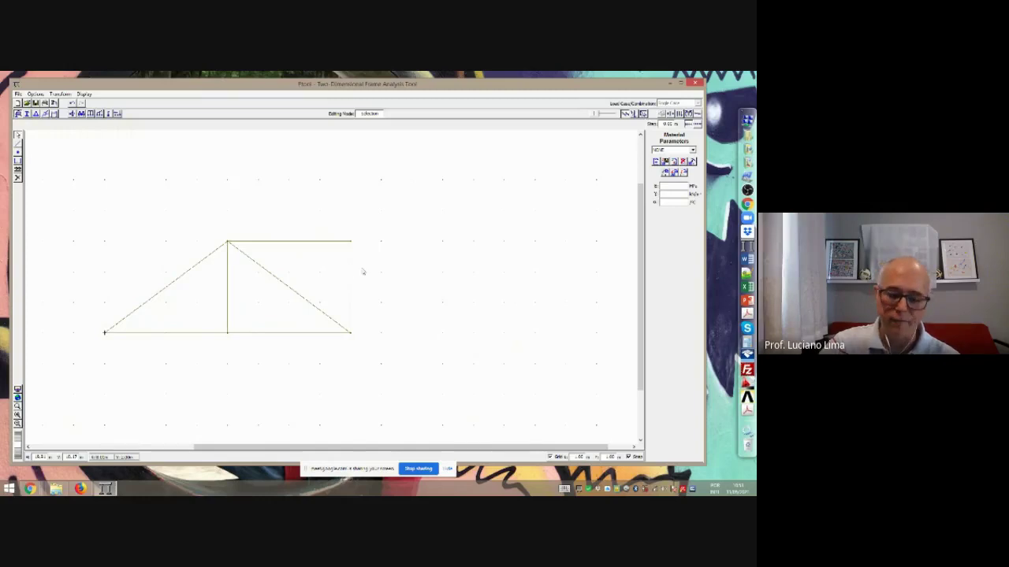
left_click(17, 144)
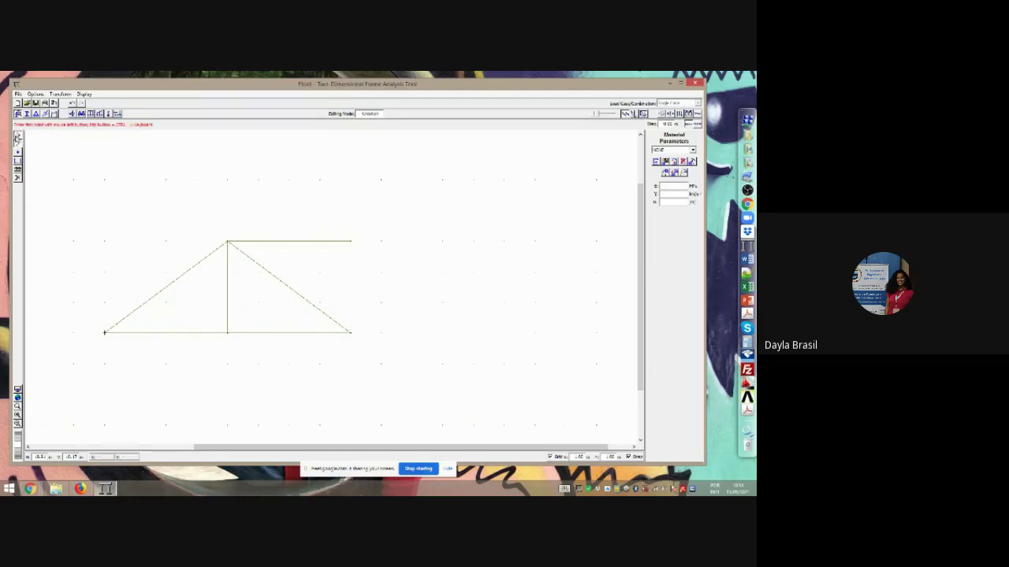
left_click(17, 135)
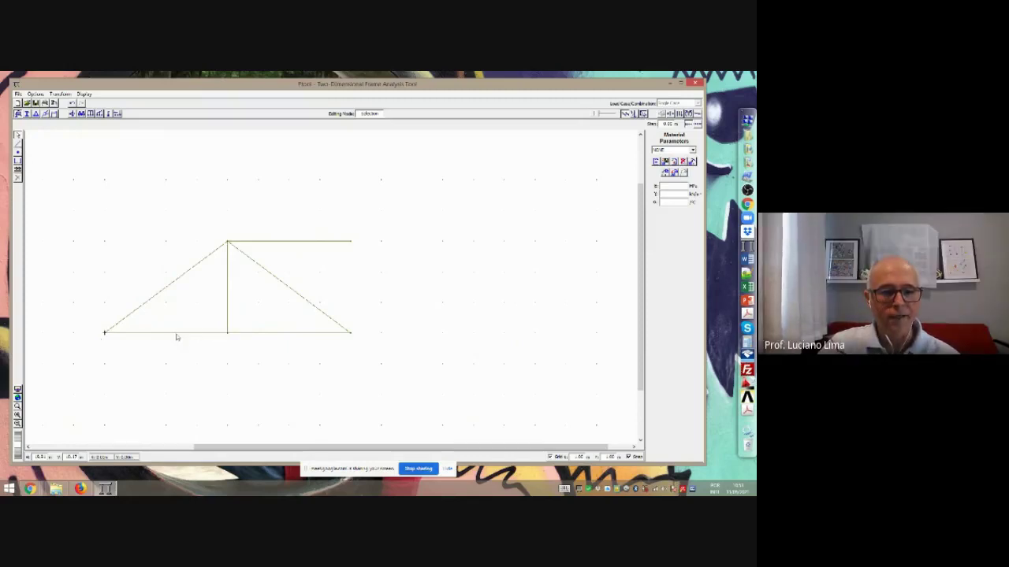
Draw a separate 4 m horizontal member above the top chord and delete it again
left_click(19, 144)
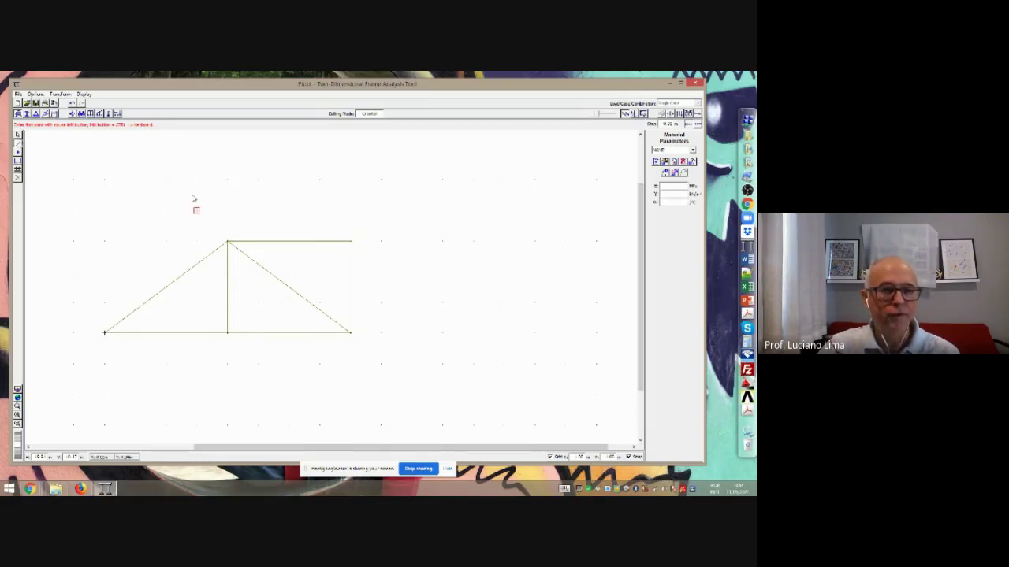
left_click(226, 182)
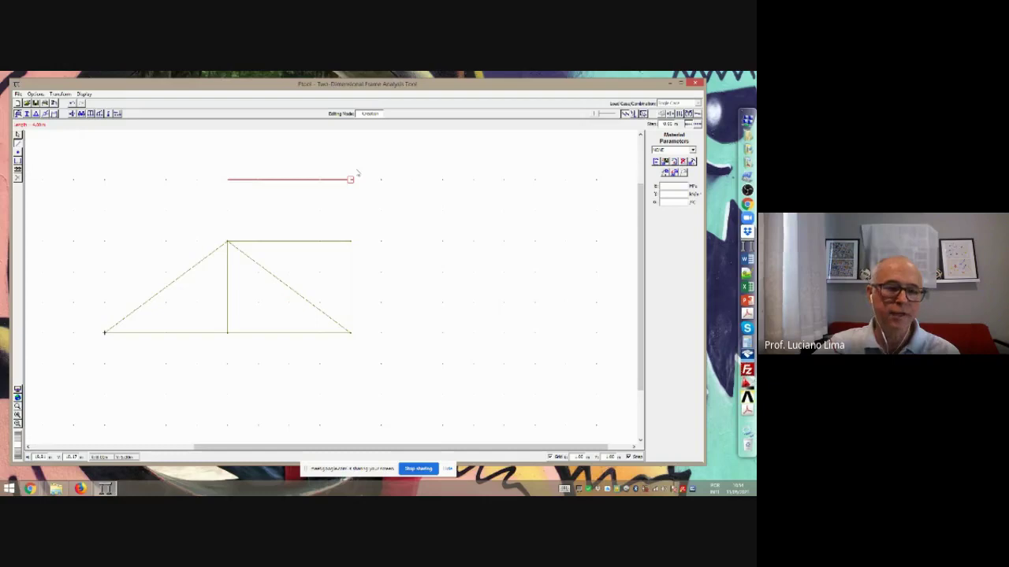
left_click(357, 172)
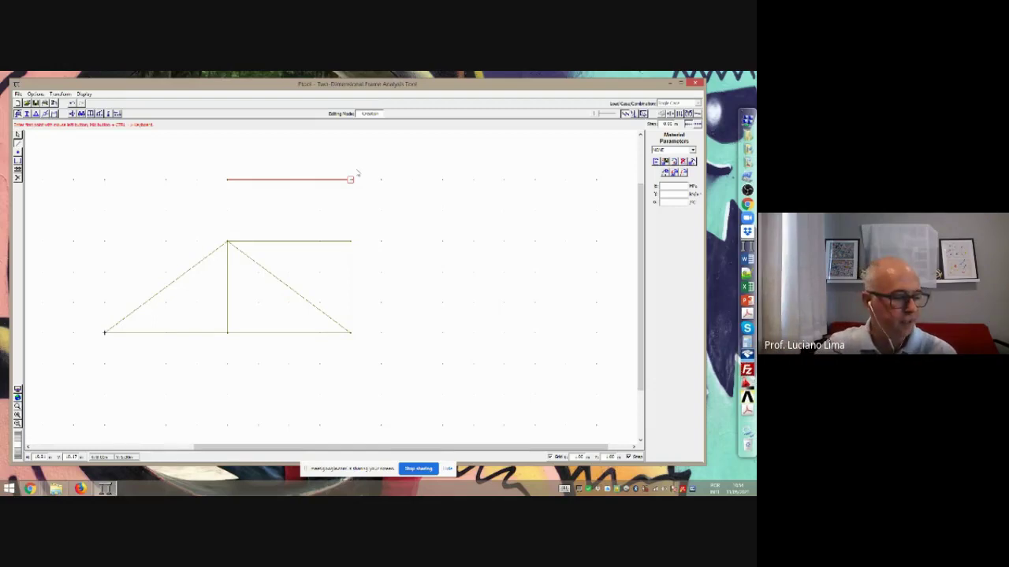
left_click(18, 135)
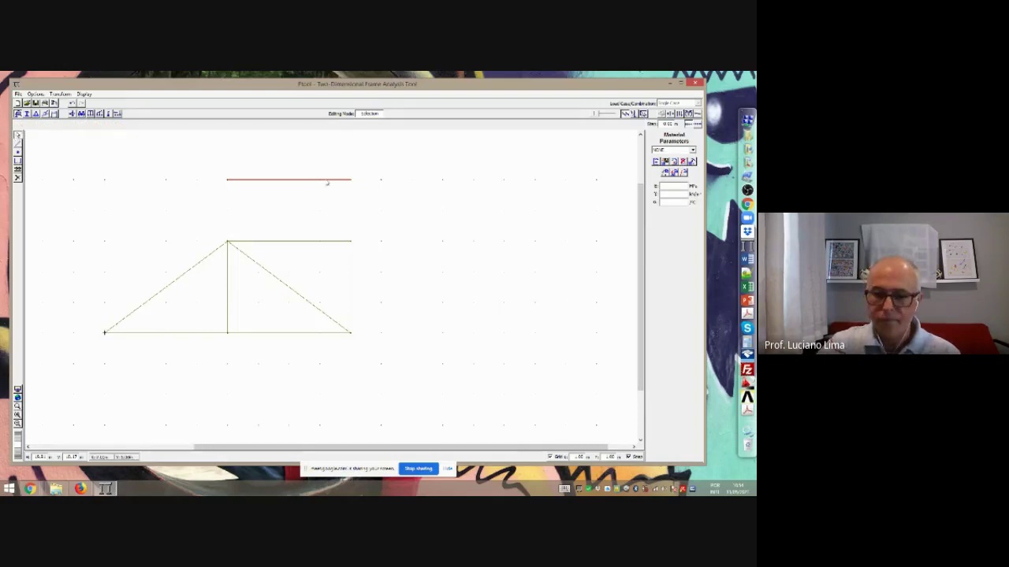
key("Delete")
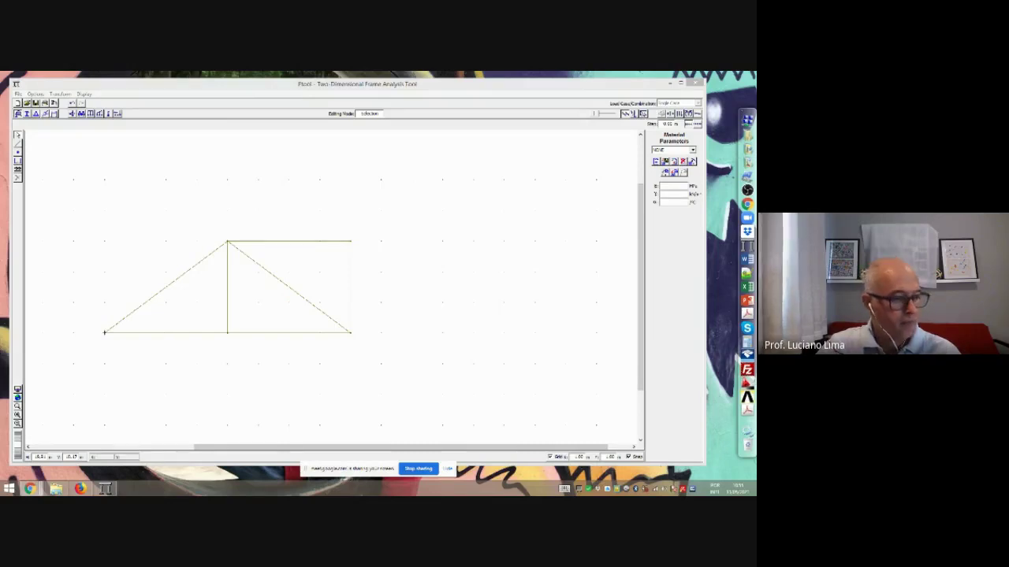
Mirror the entire half truss about the vertical line through its outer bottom node, using Leave Original to keep the source members
left_click(234, 220)
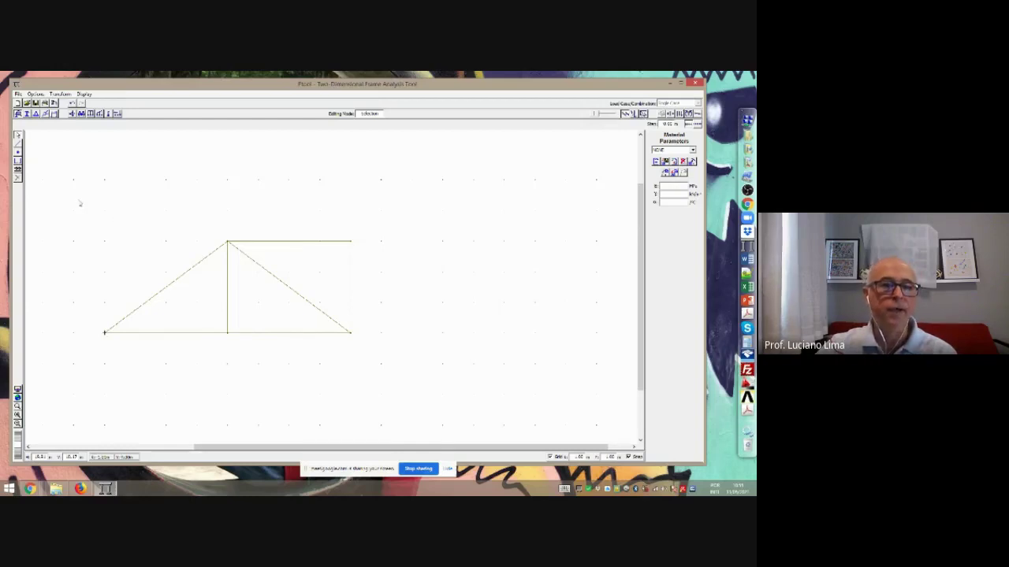
left_click_drag(74, 199, 395, 352)
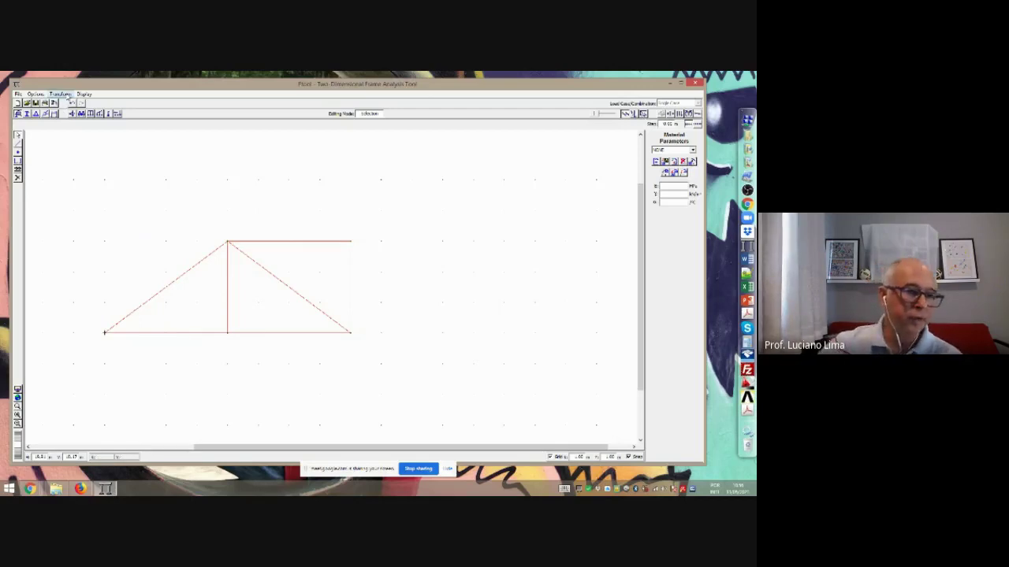
left_click(60, 94)
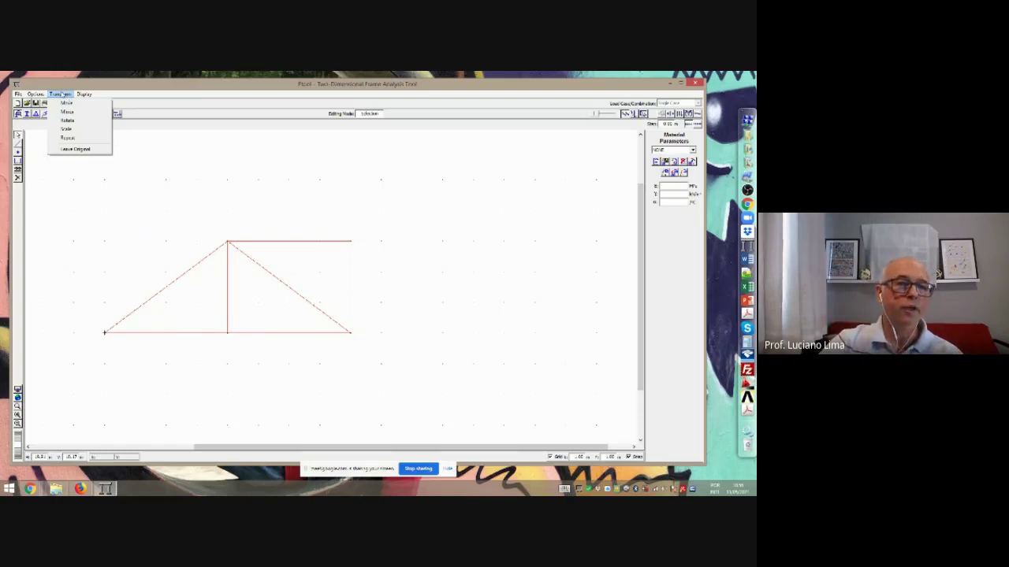
left_click(75, 152)
left_click(70, 96)
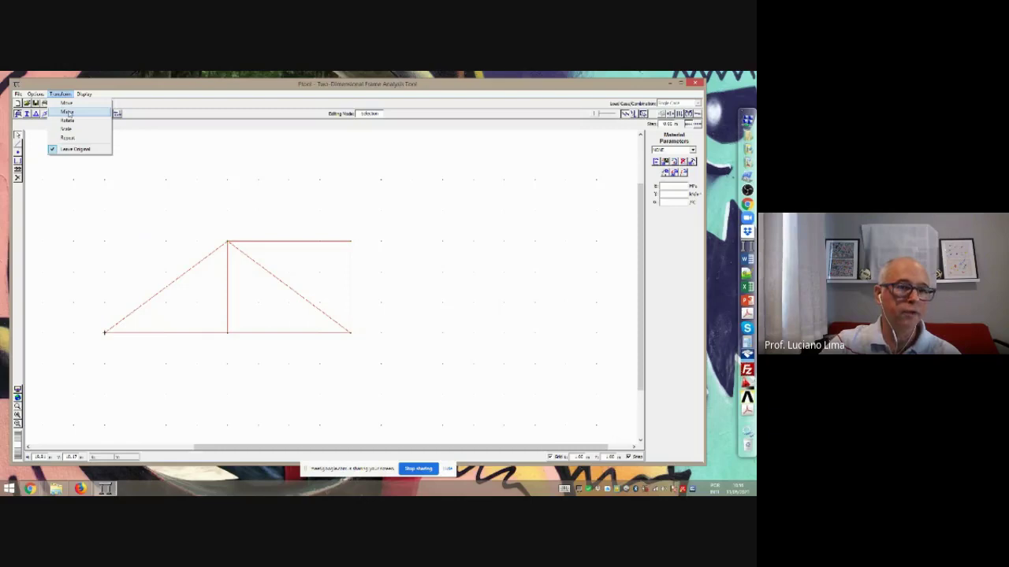
left_click(67, 113)
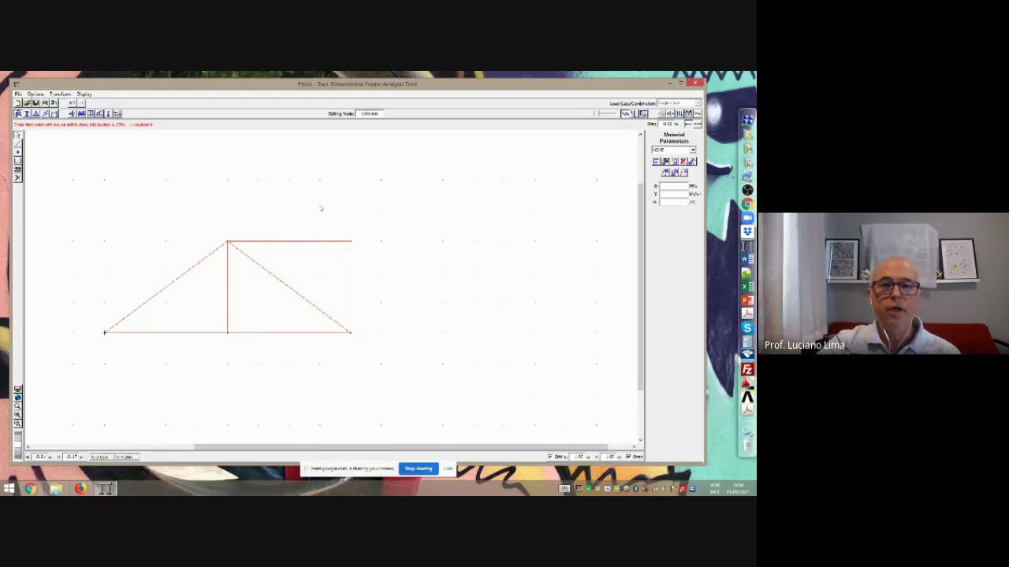
left_click(345, 341)
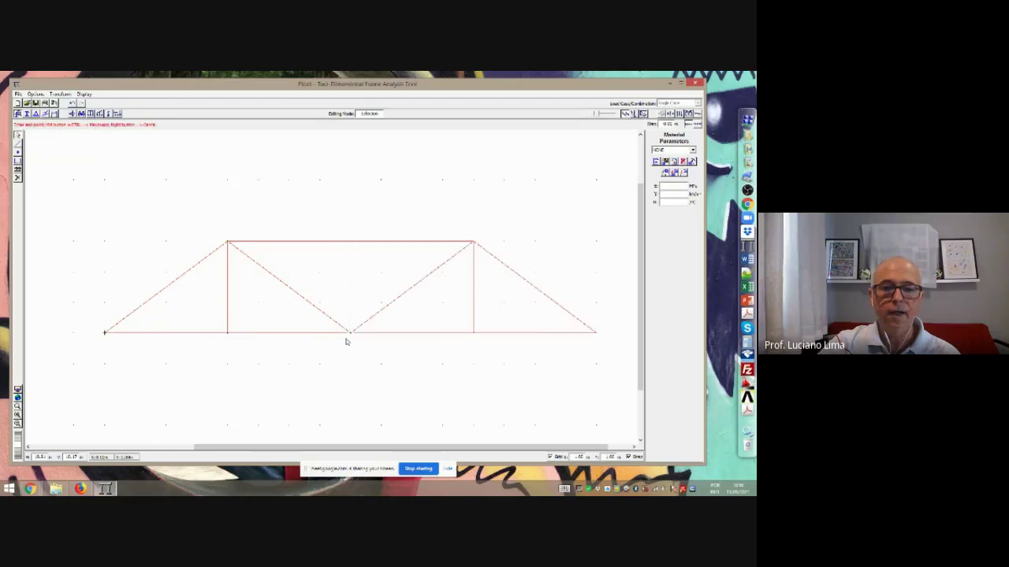
left_click(364, 154)
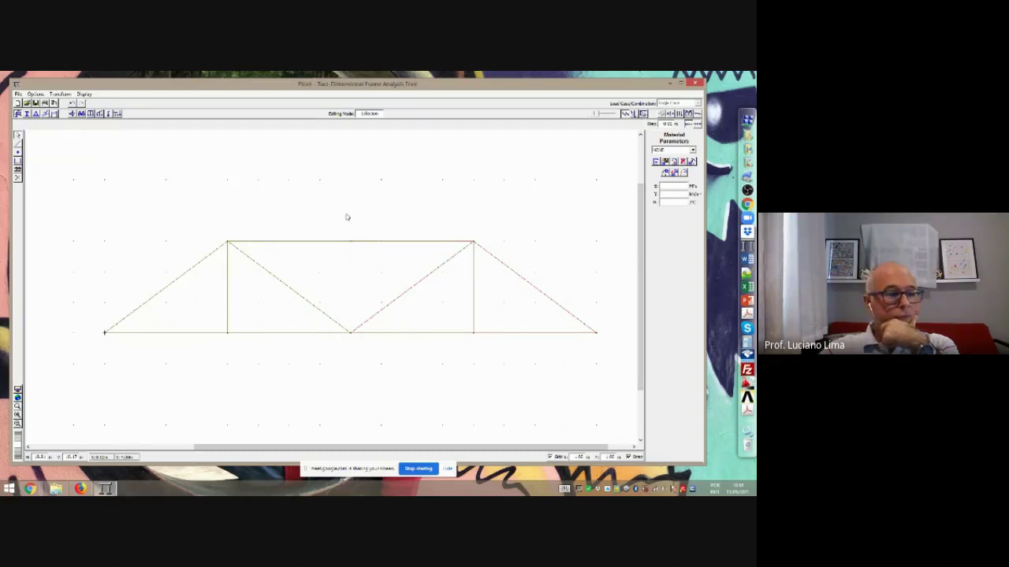
left_click(63, 94)
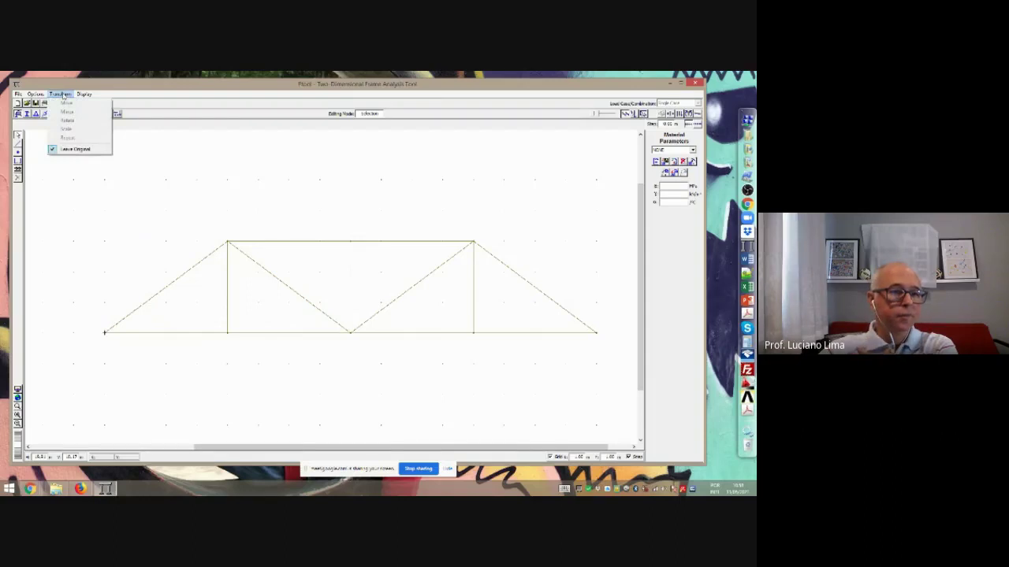
Mirror the original half truss about a horizontal line above the top chord, keeping the source members, and delete the mirrored copy
left_click(71, 178)
left_click_drag(83, 194, 372, 379)
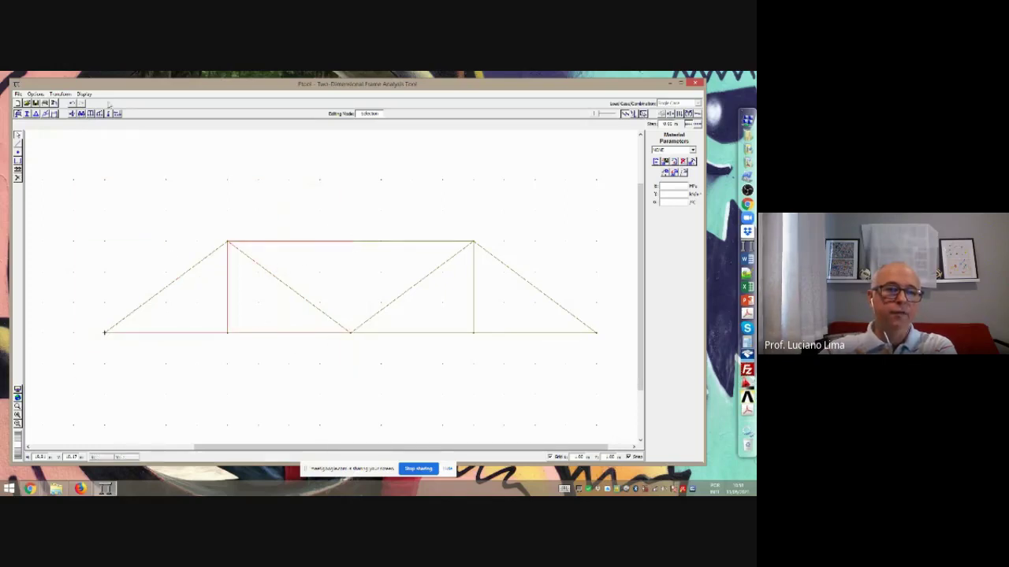
left_click(60, 94)
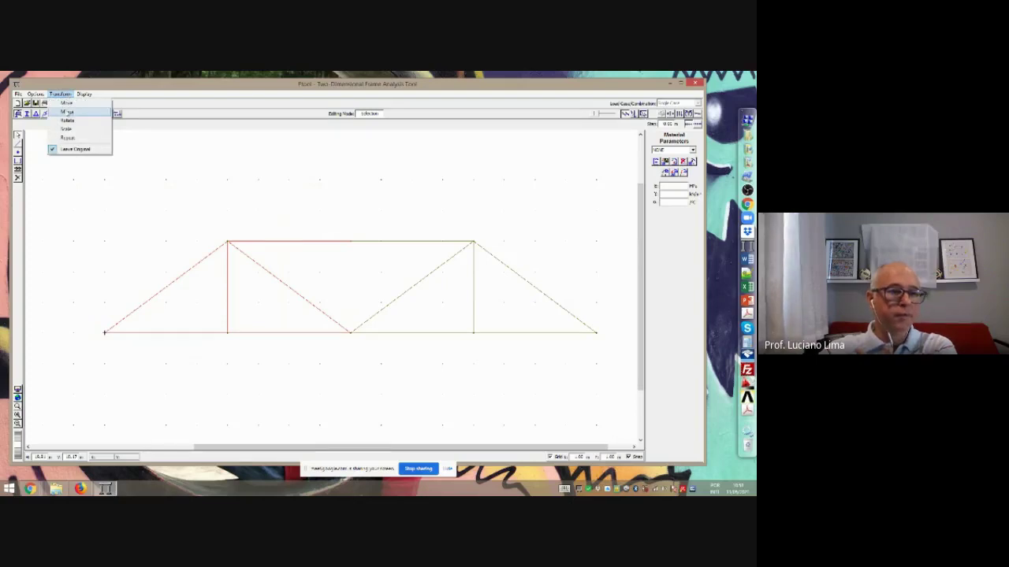
left_click(67, 112)
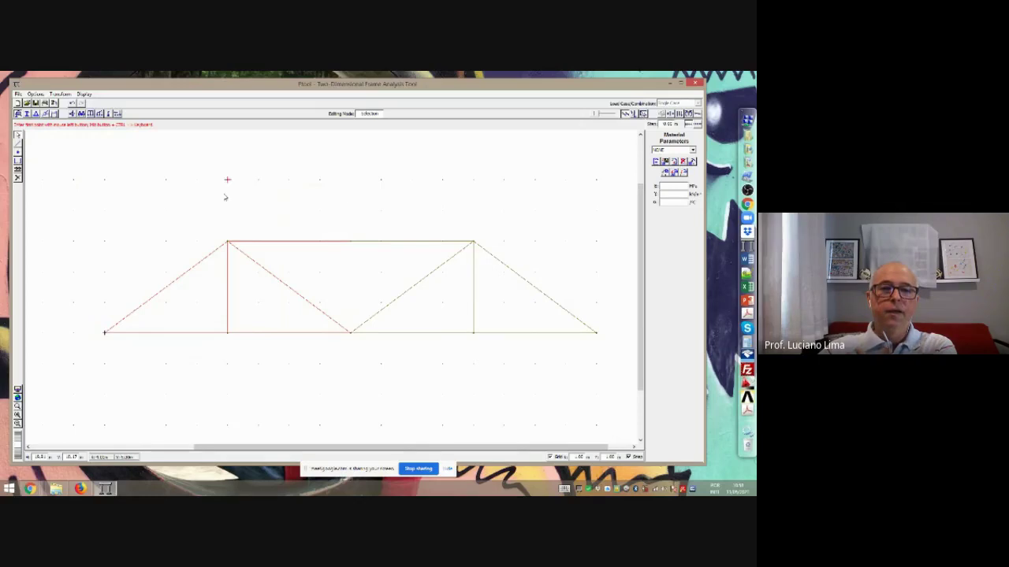
left_click(197, 217)
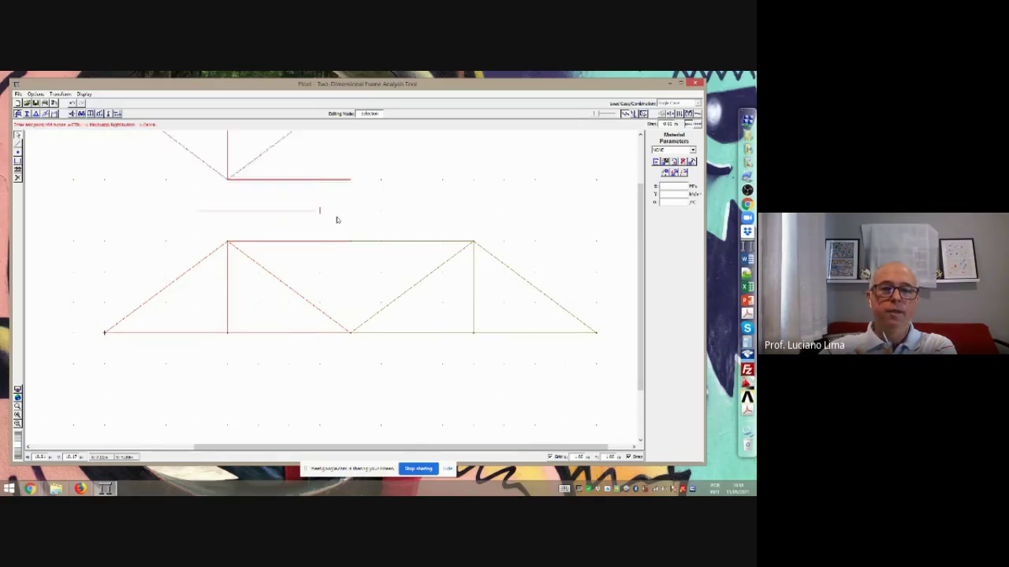
left_click(509, 223)
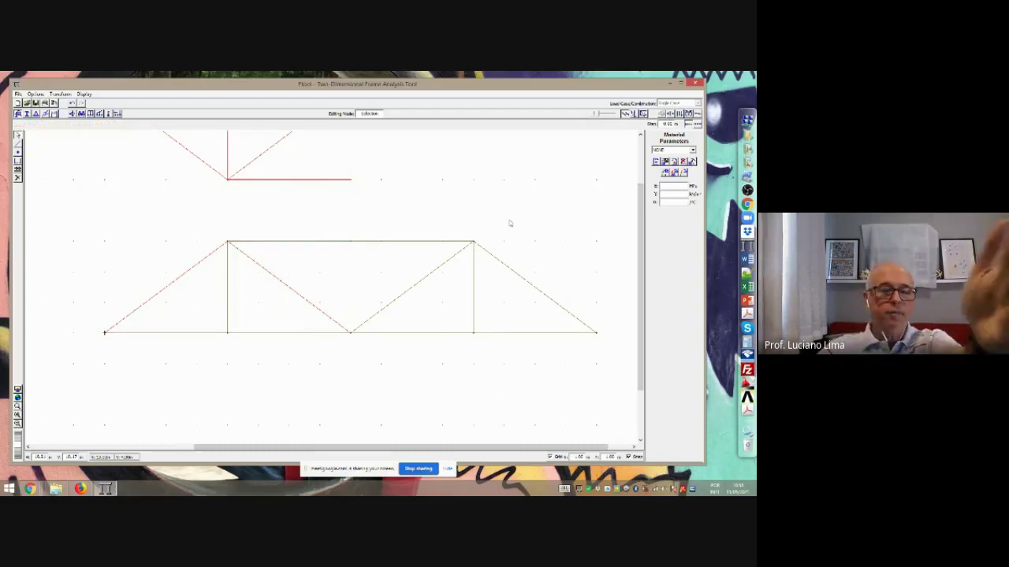
left_click(509, 223)
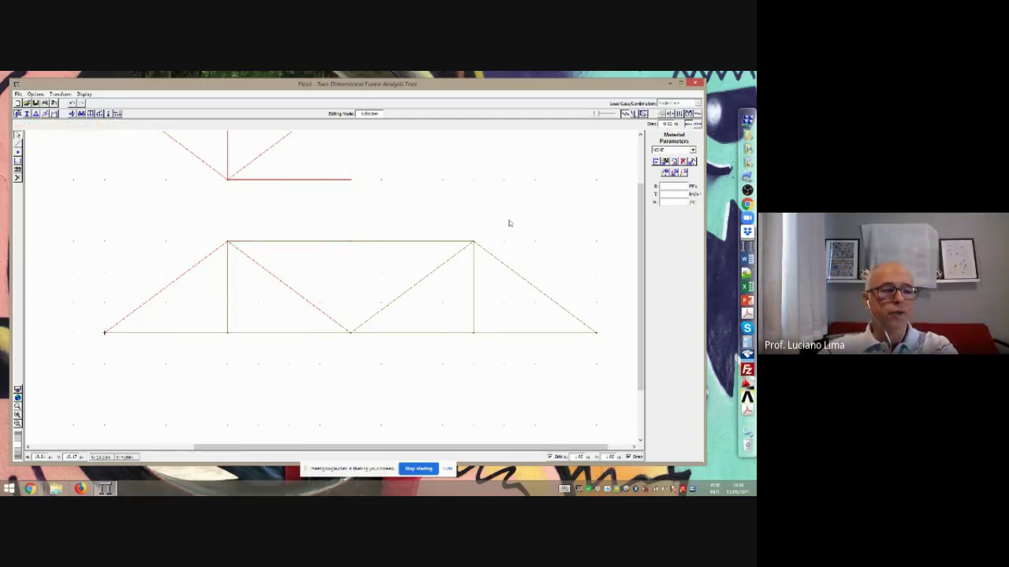
key("Delete")
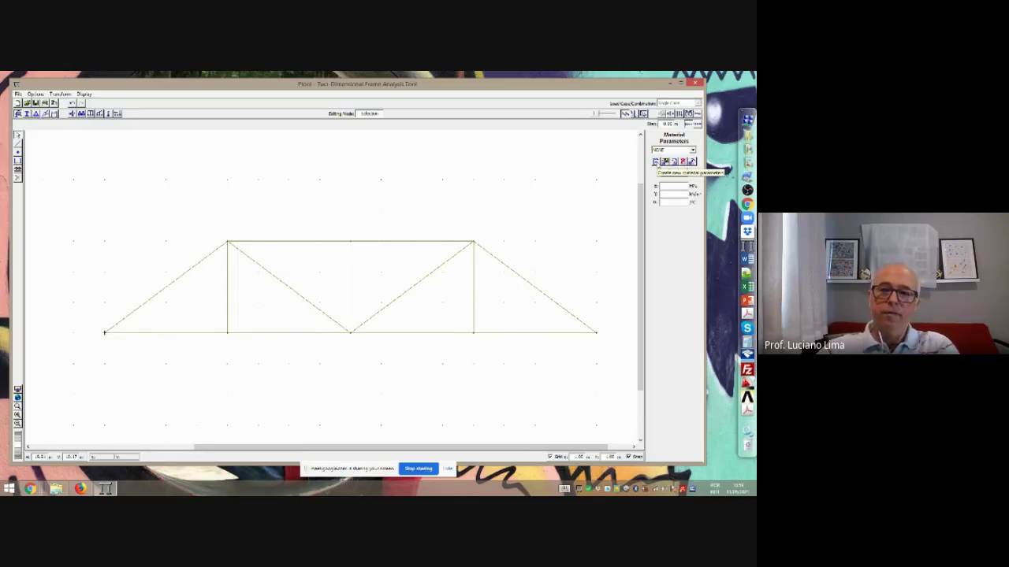
Create a new material labelled ACO with the Steel Isotropic type
left_click(656, 162)
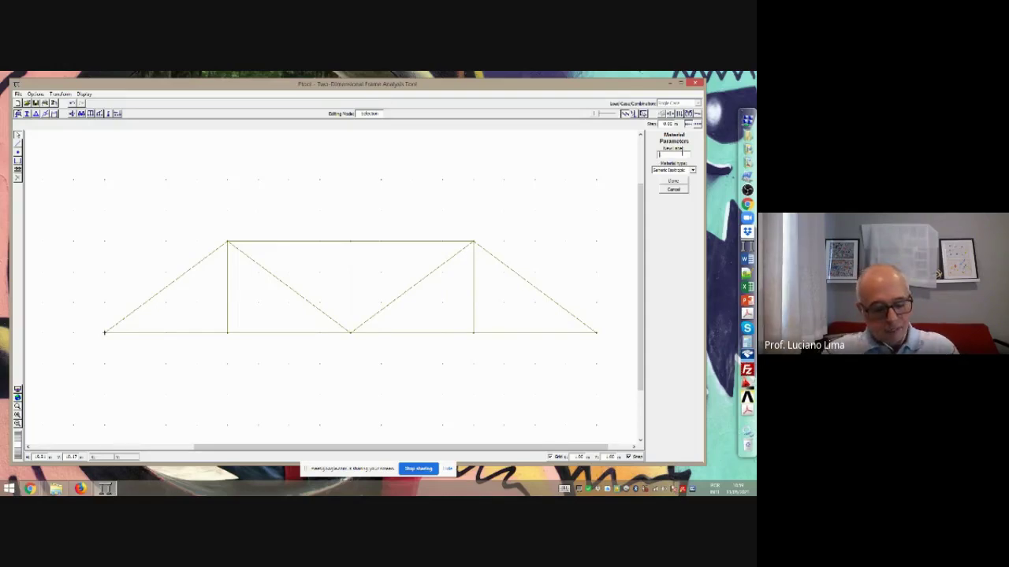
type("A")
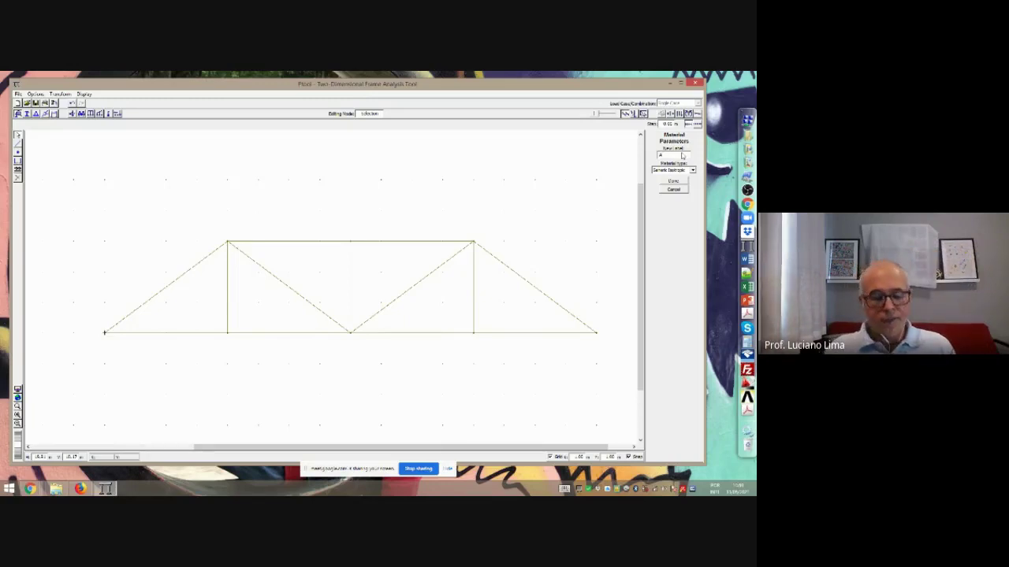
type("l")
type("o")
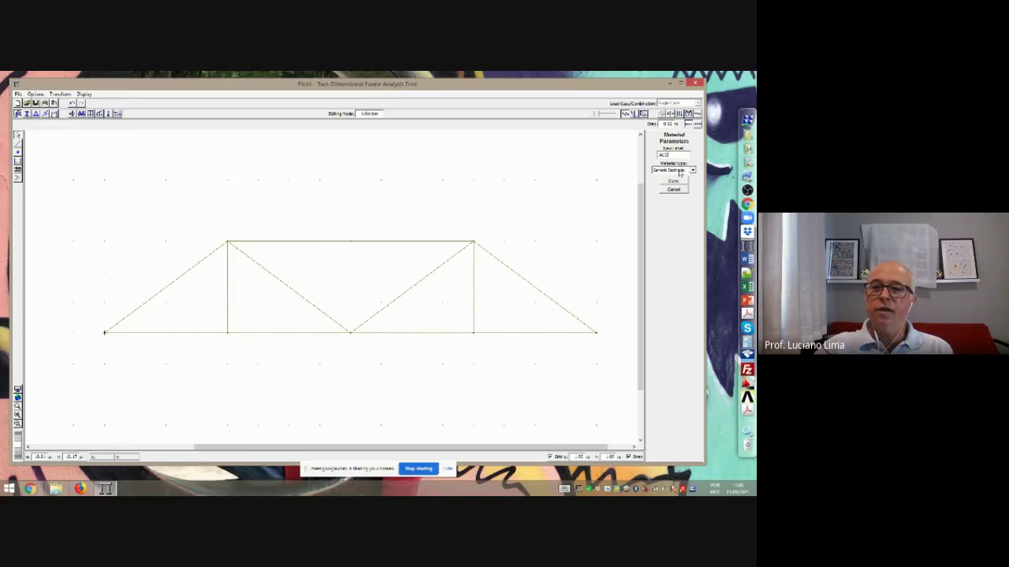
left_click(692, 170)
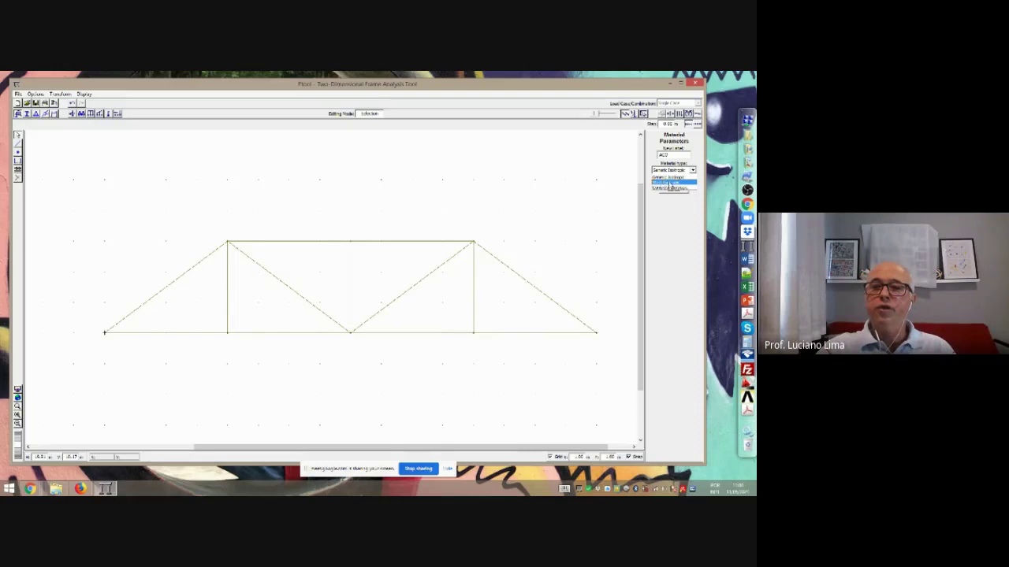
left_click(669, 183)
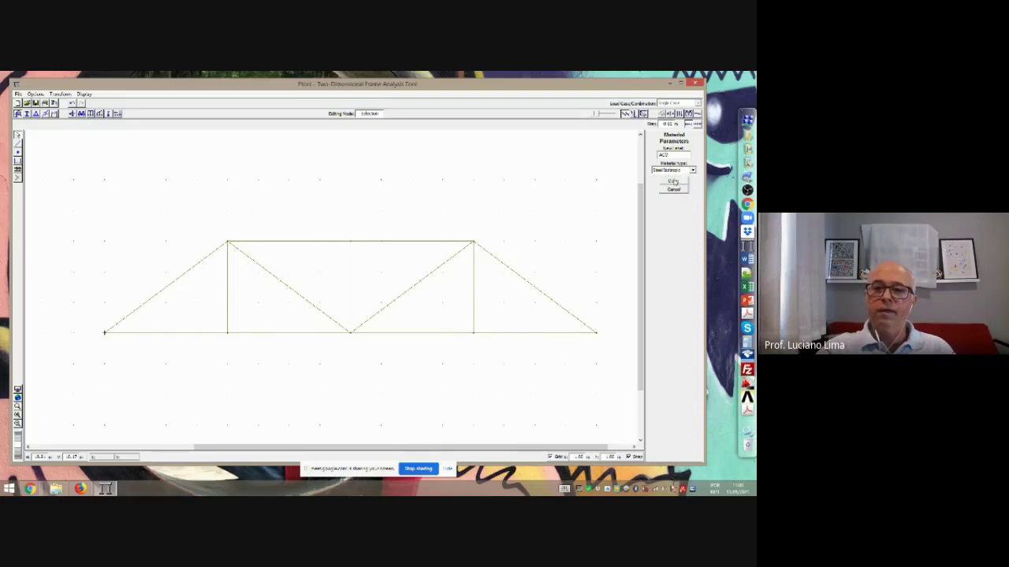
left_click(673, 182)
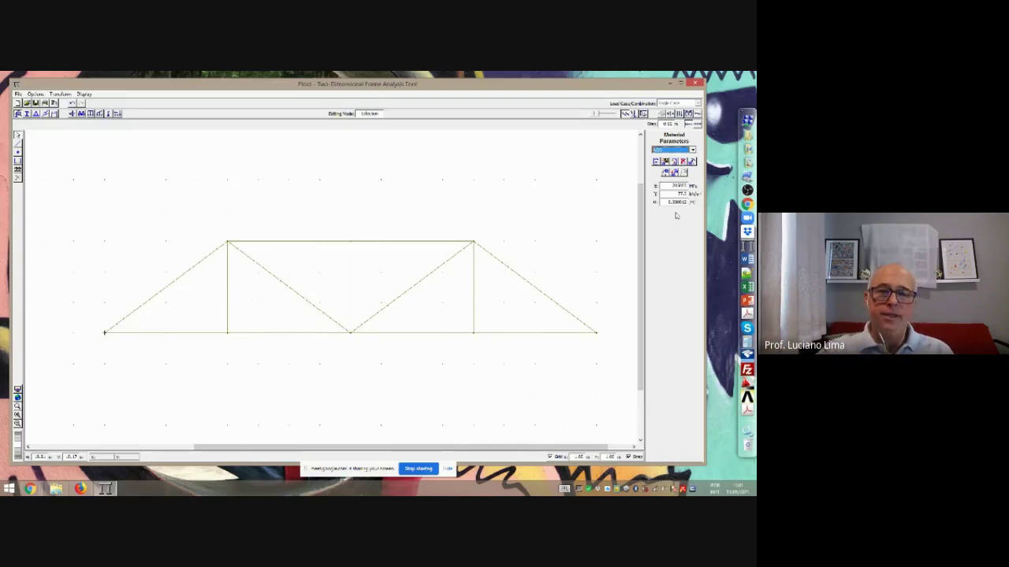
left_click_drag(209, 211, 253, 361)
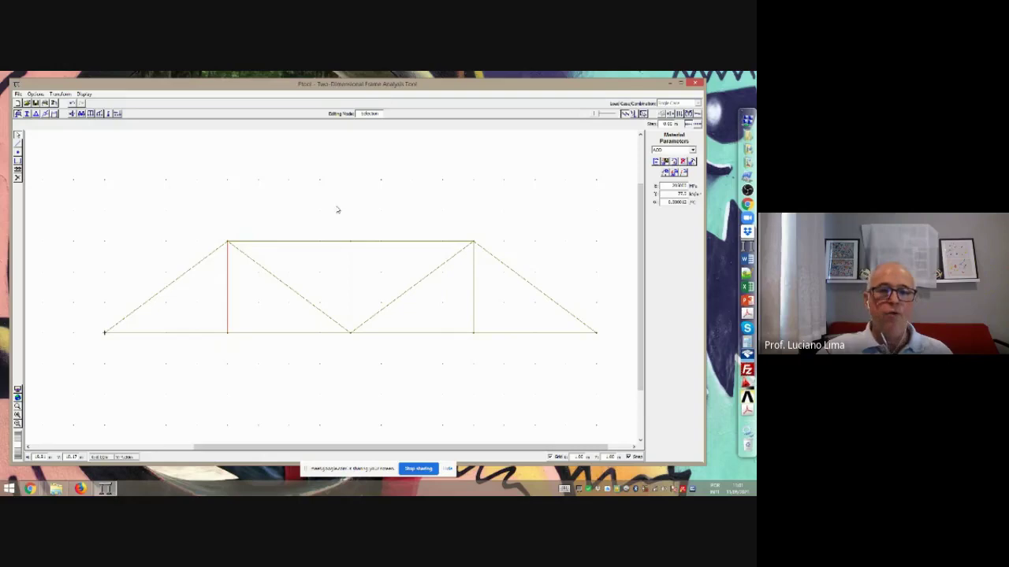
left_click_drag(337, 209, 376, 350)
left_click_drag(440, 209, 492, 355)
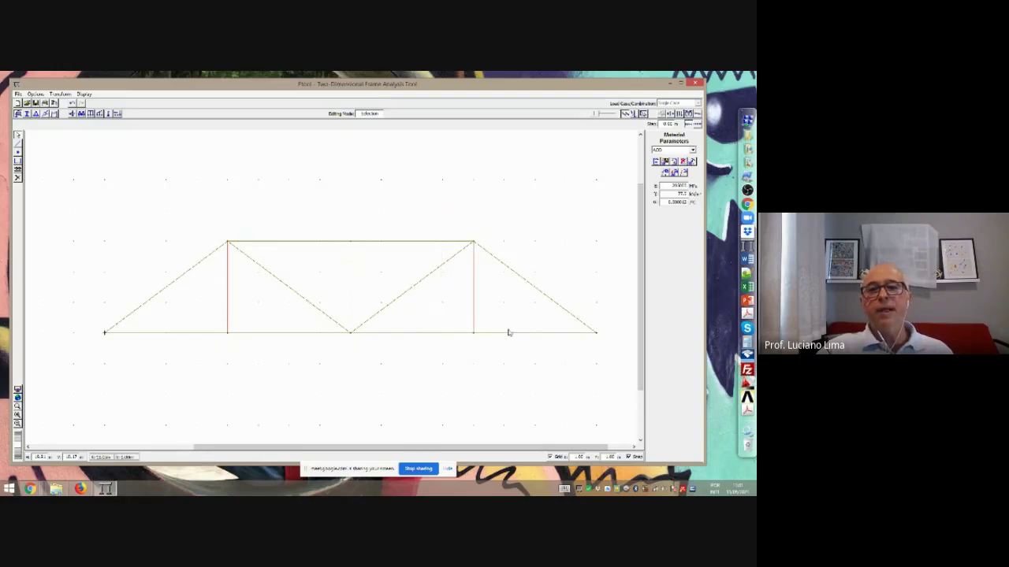
left_click(158, 175)
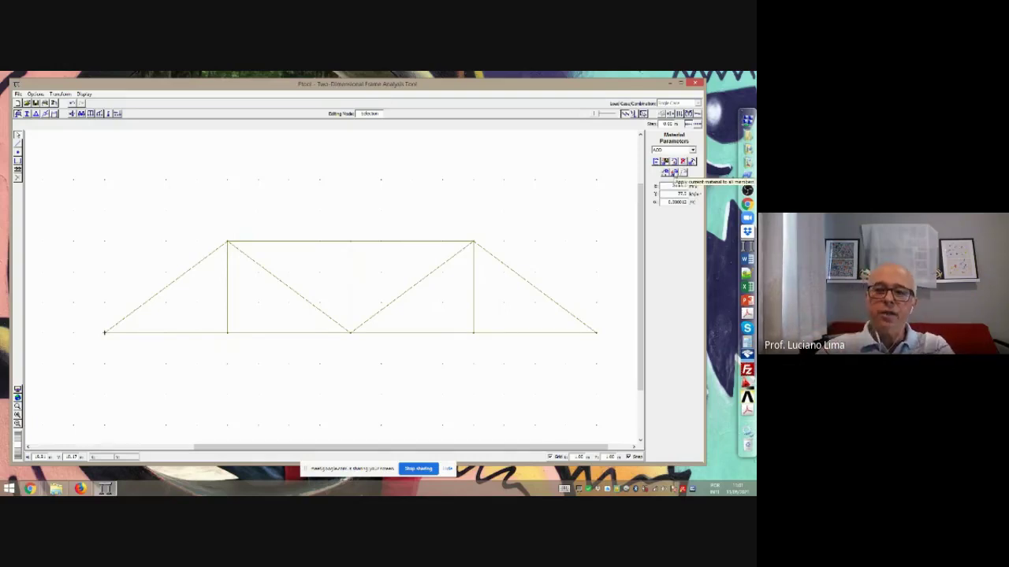
Apply the ACO material to all members and review the attributes of the top chord members and a diagonal
left_click(674, 173)
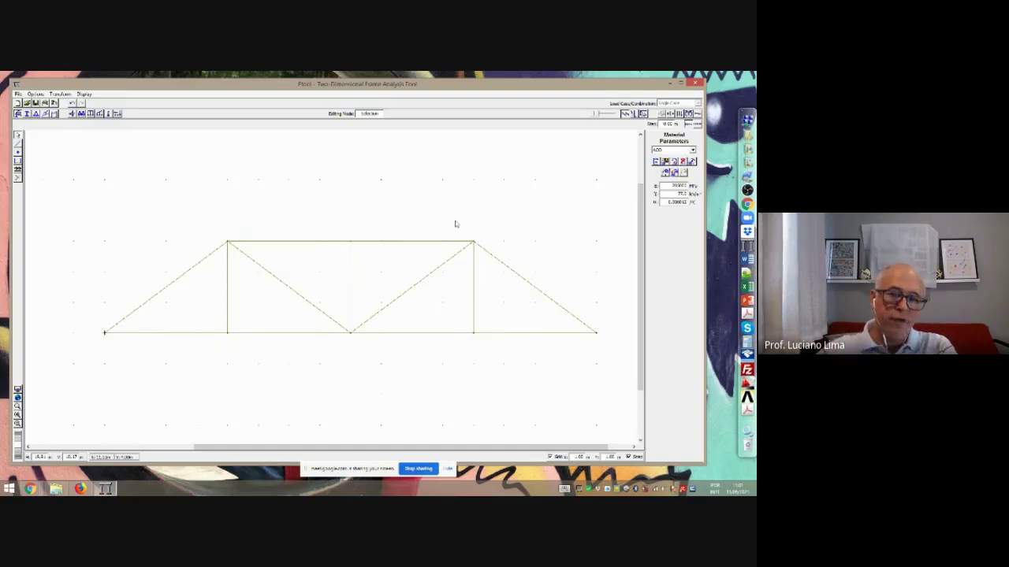
left_click(292, 242)
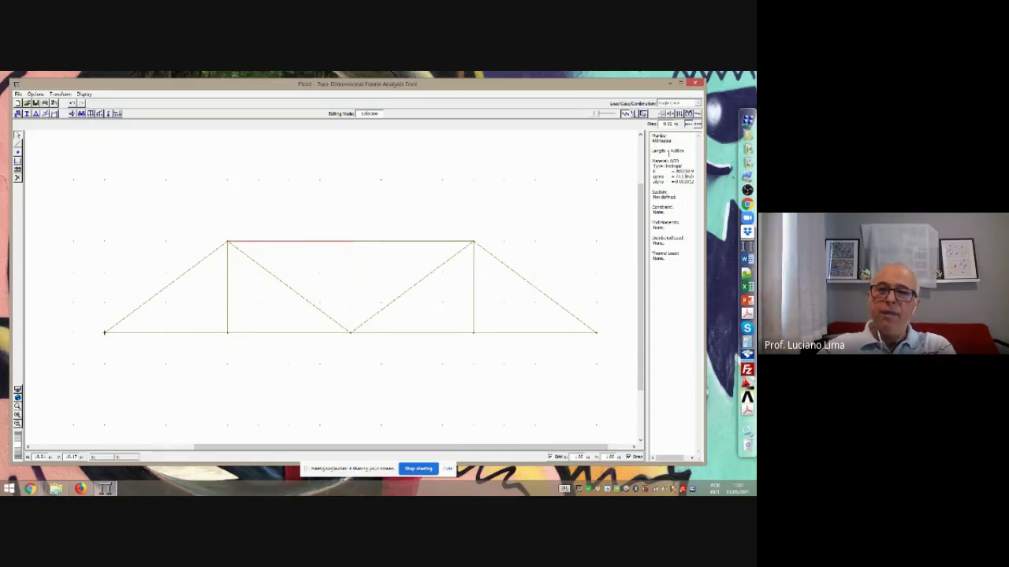
left_click_drag(653, 149, 687, 150)
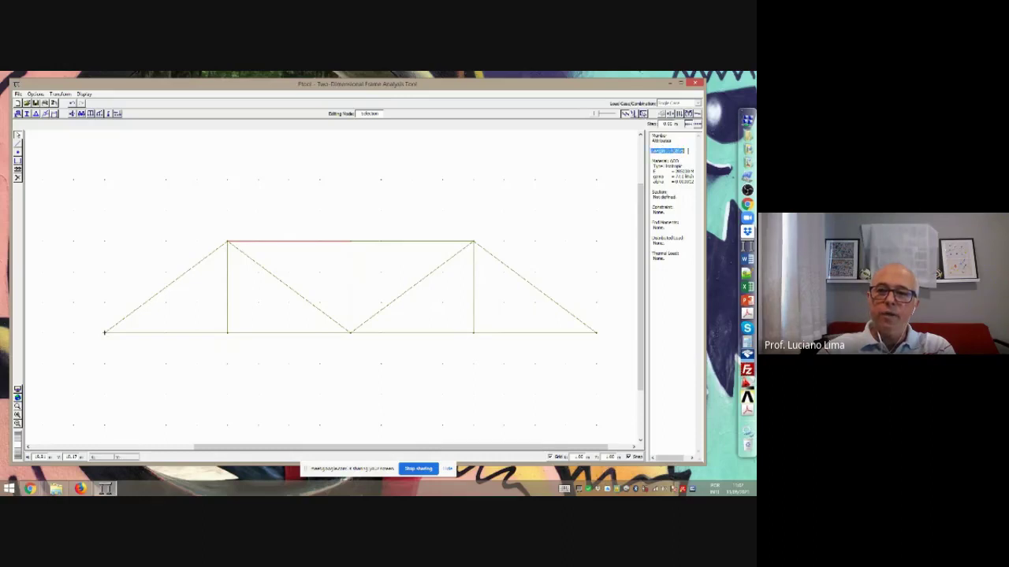
left_click(689, 150)
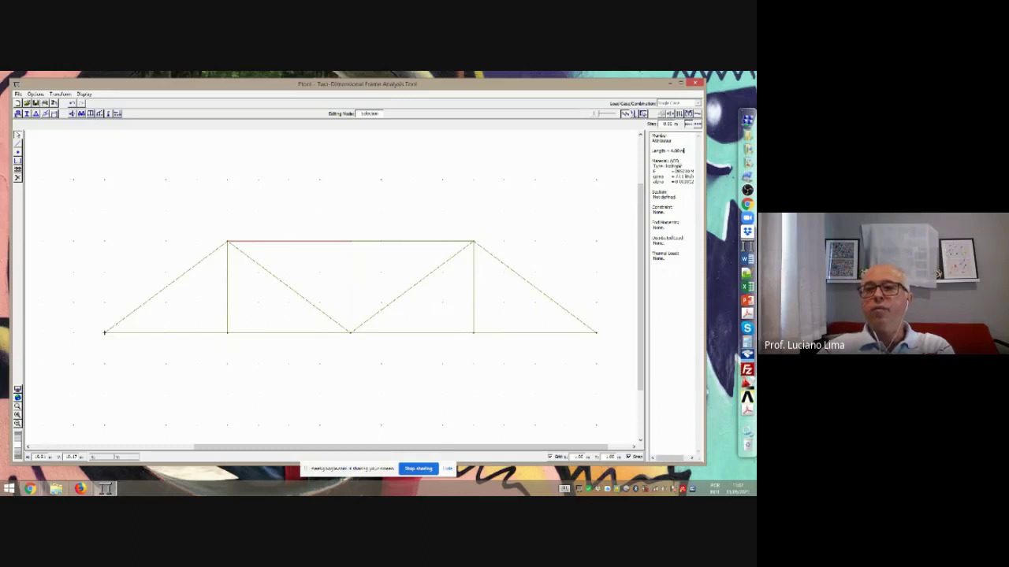
left_click_drag(676, 170, 687, 176)
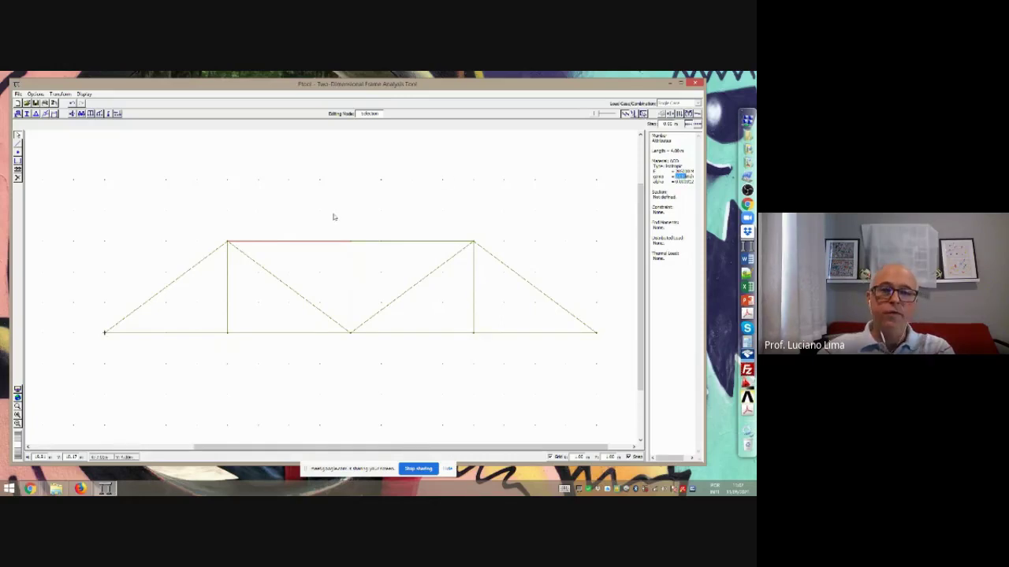
left_click(398, 244)
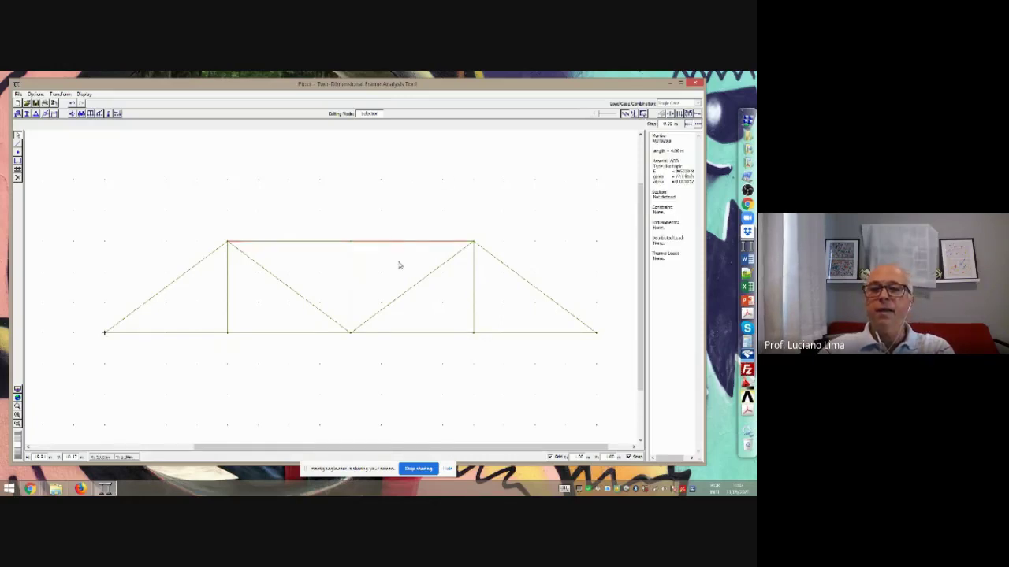
left_click(411, 288)
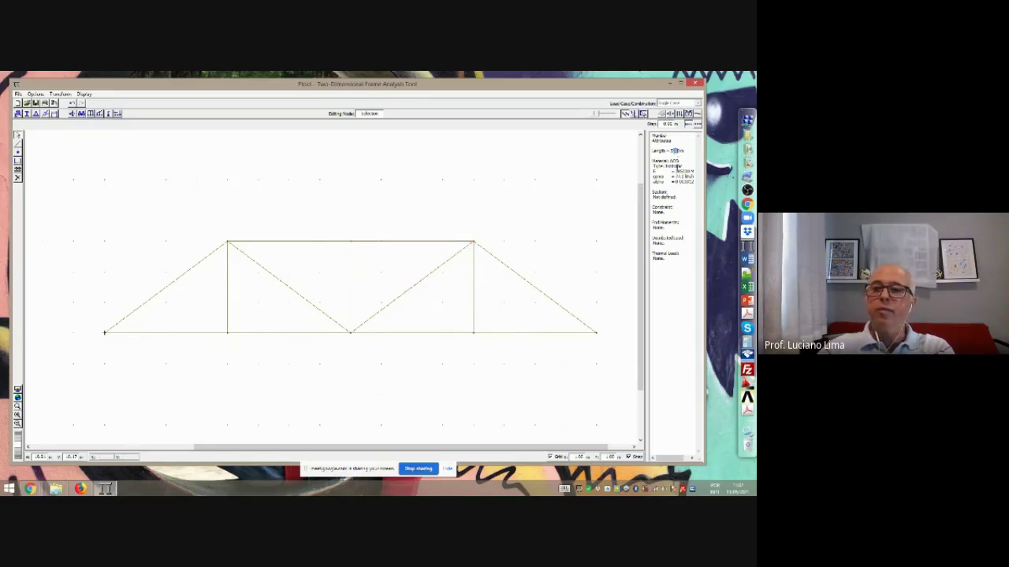
left_click_drag(672, 175, 660, 222)
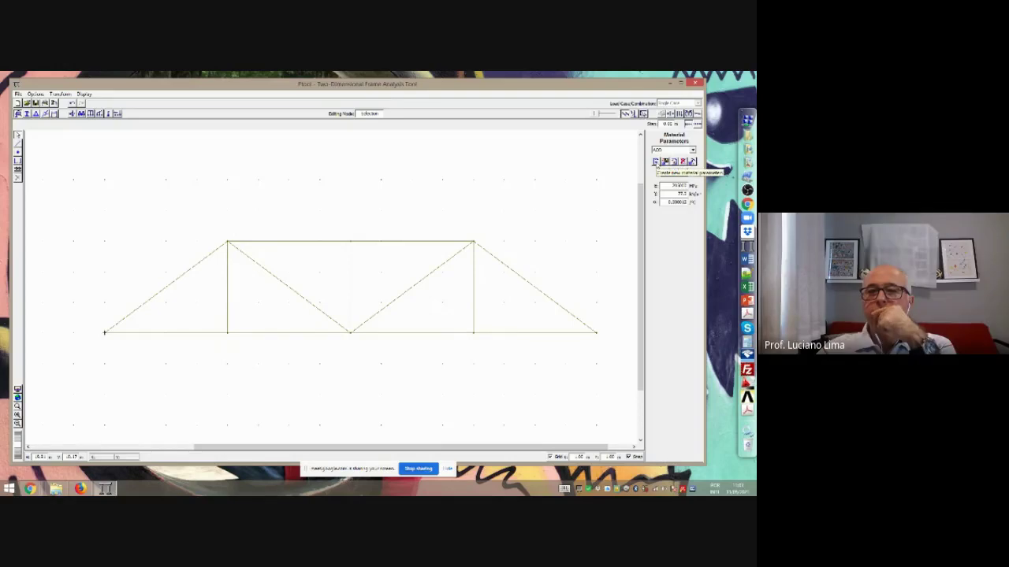
left_click(655, 161)
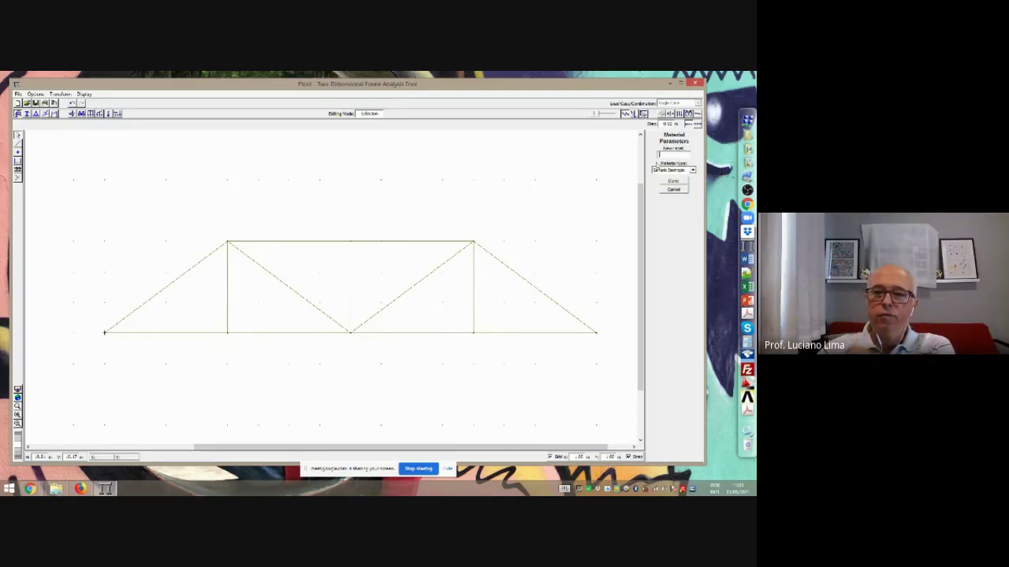
type("ACO")
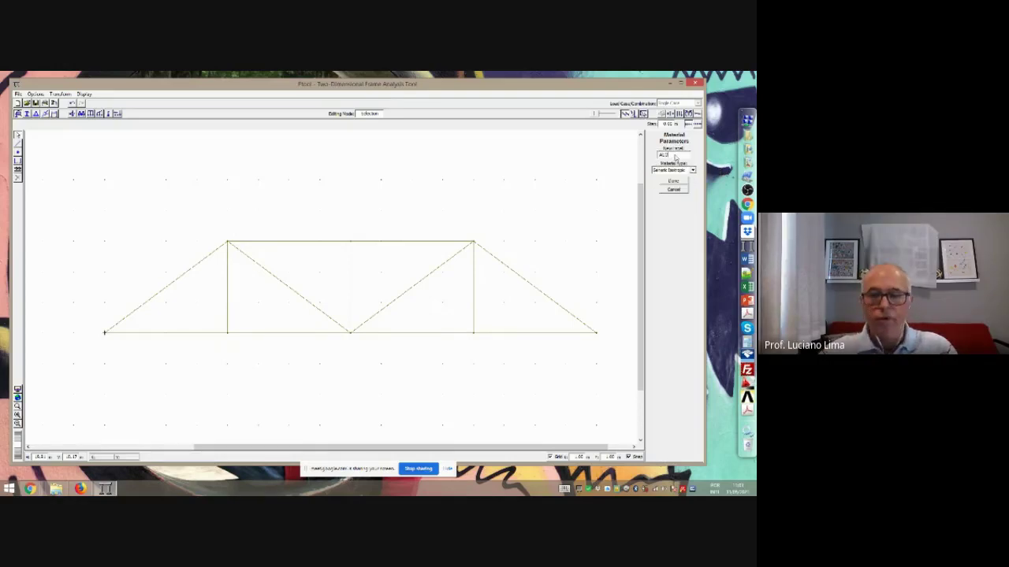
left_click(692, 170)
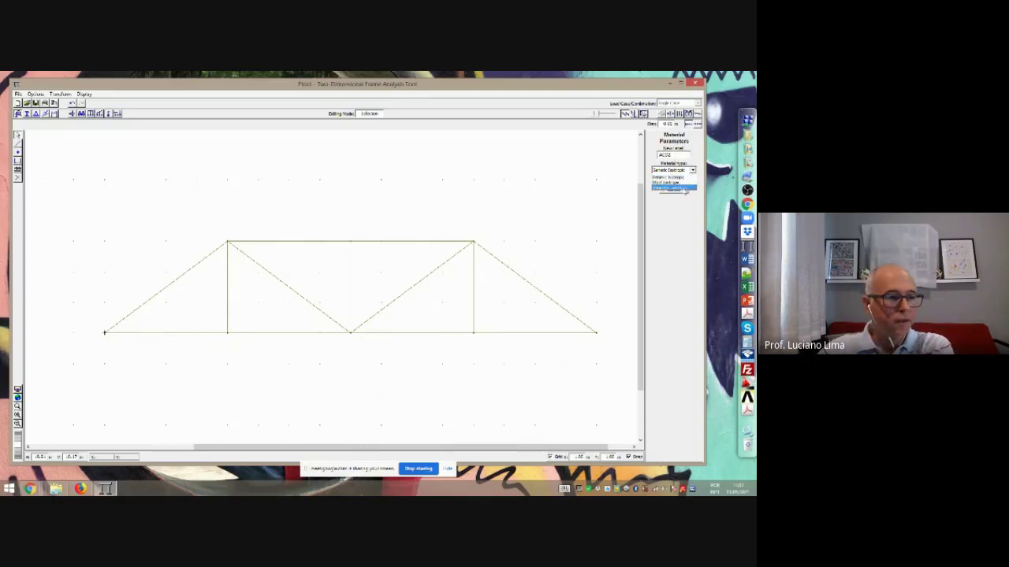
left_click(676, 189)
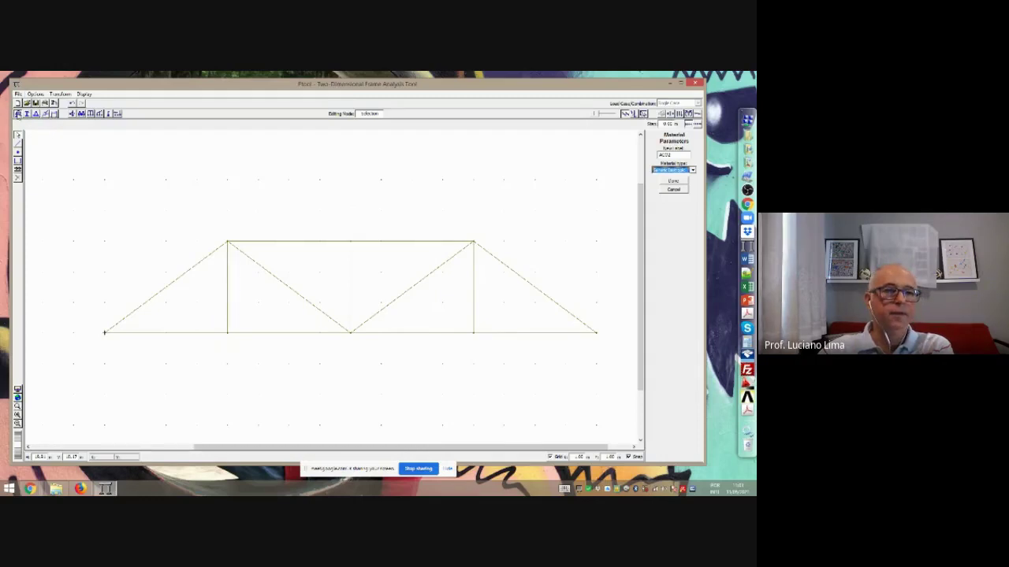
left_click(18, 114)
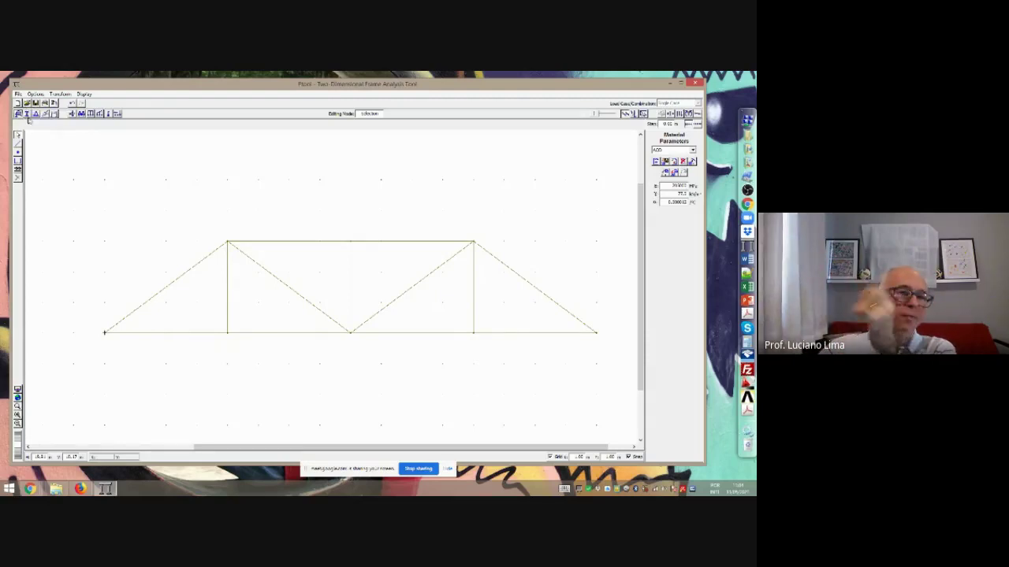
Create a new section labelled tubo using the hollow rectangular box section type
left_click(27, 115)
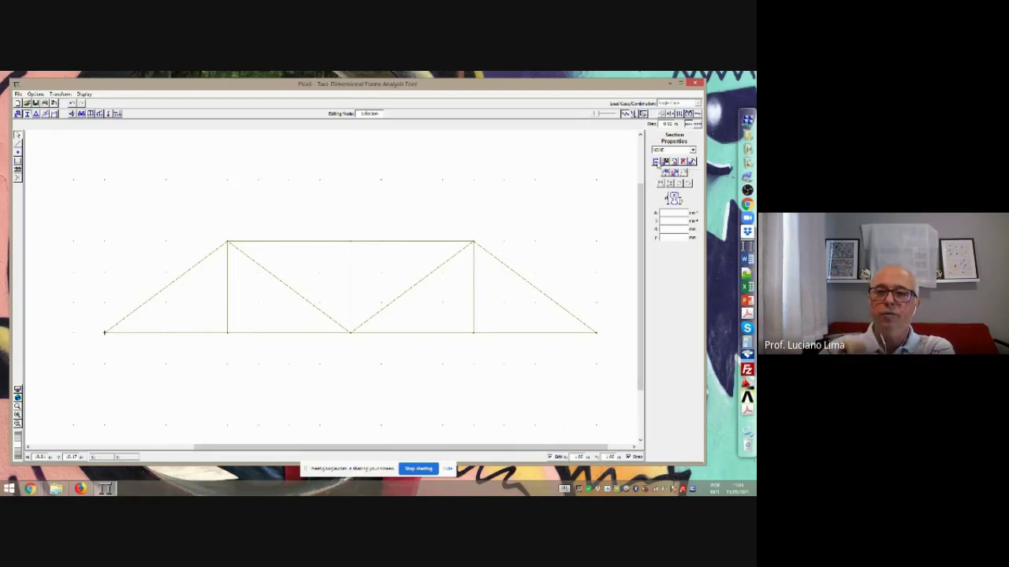
left_click(661, 162)
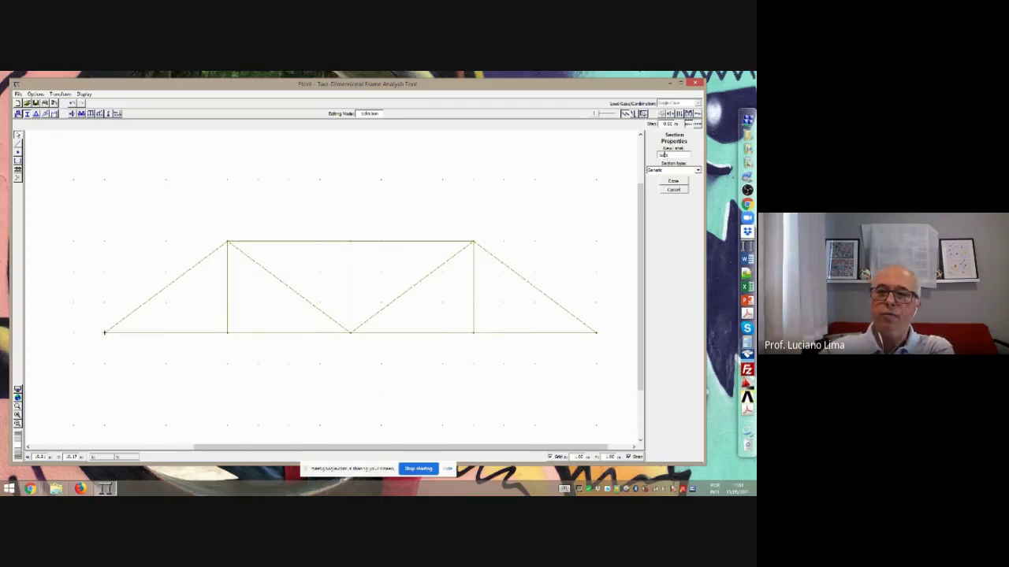
left_click(697, 171)
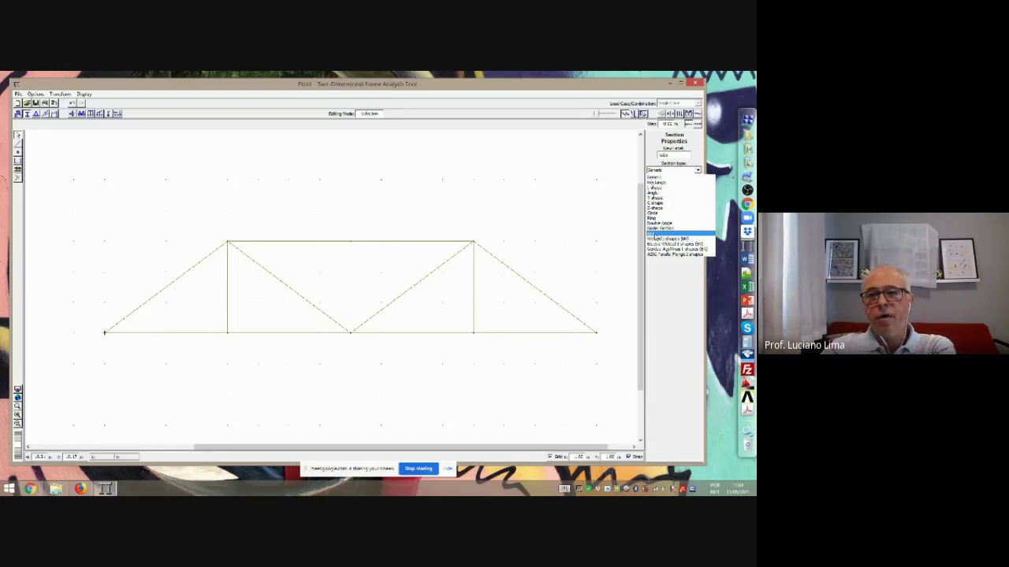
left_click(656, 234)
left_click(678, 182)
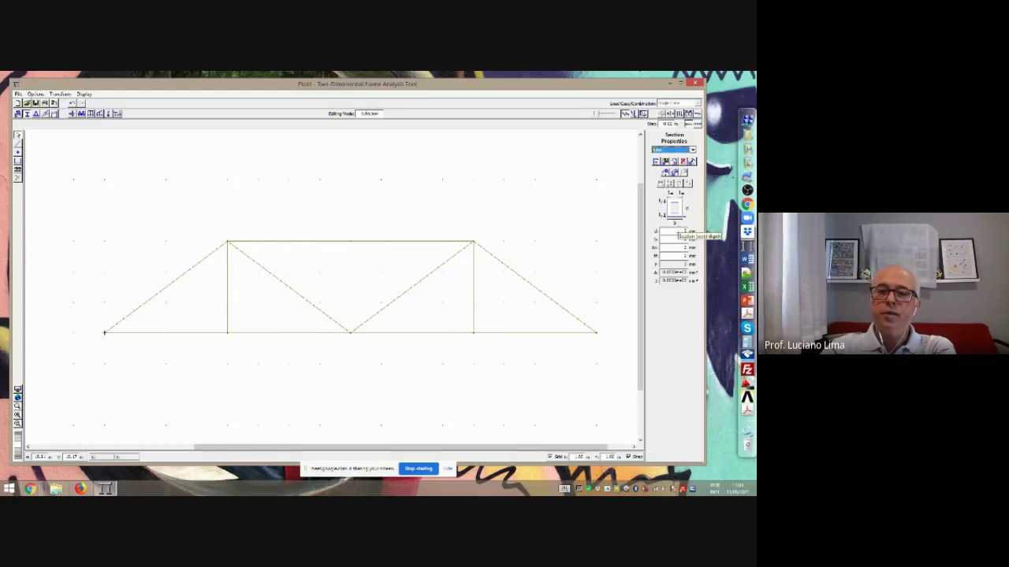
Define the tubo box section with a depth of 200 mm, a width of 150 mm and web and flange thicknesses of 8 mm
left_click(682, 232)
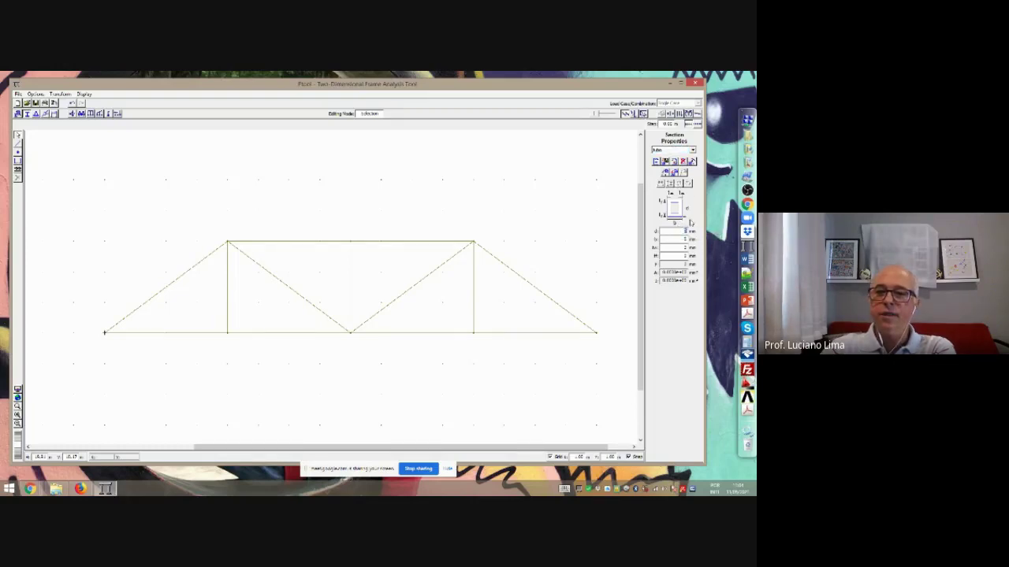
type("203")
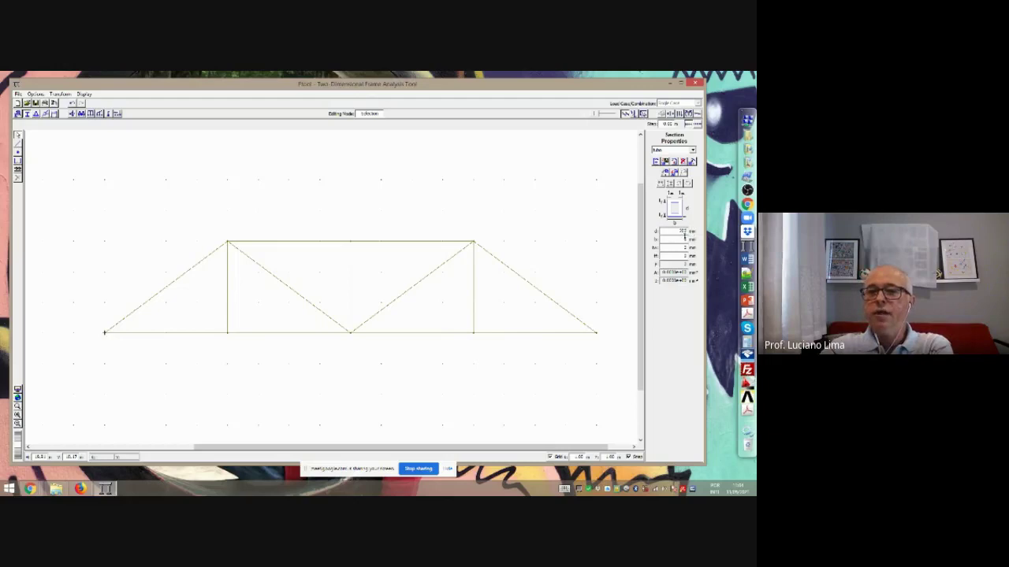
left_click(686, 239)
type("150")
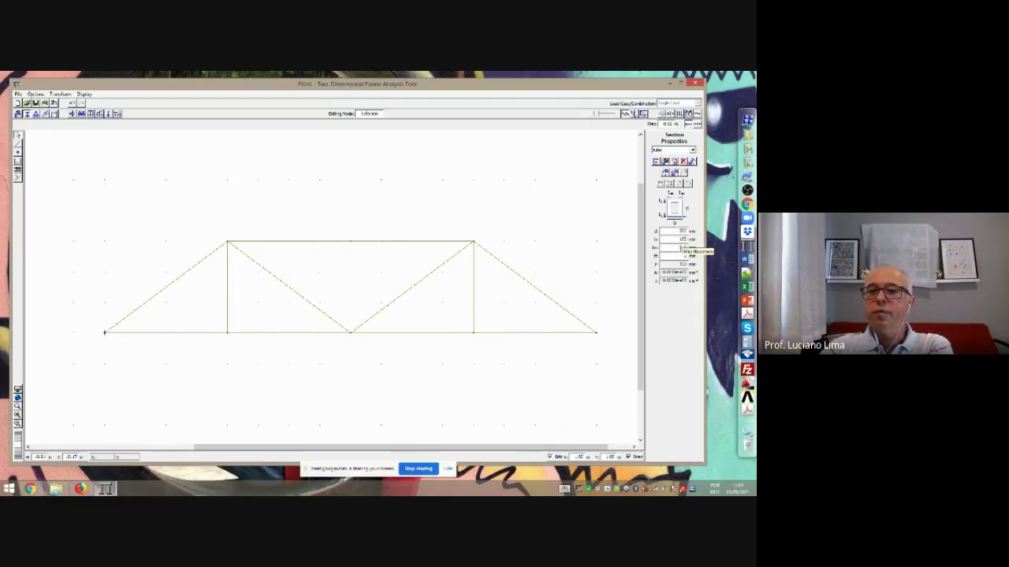
left_click(683, 248)
type("8")
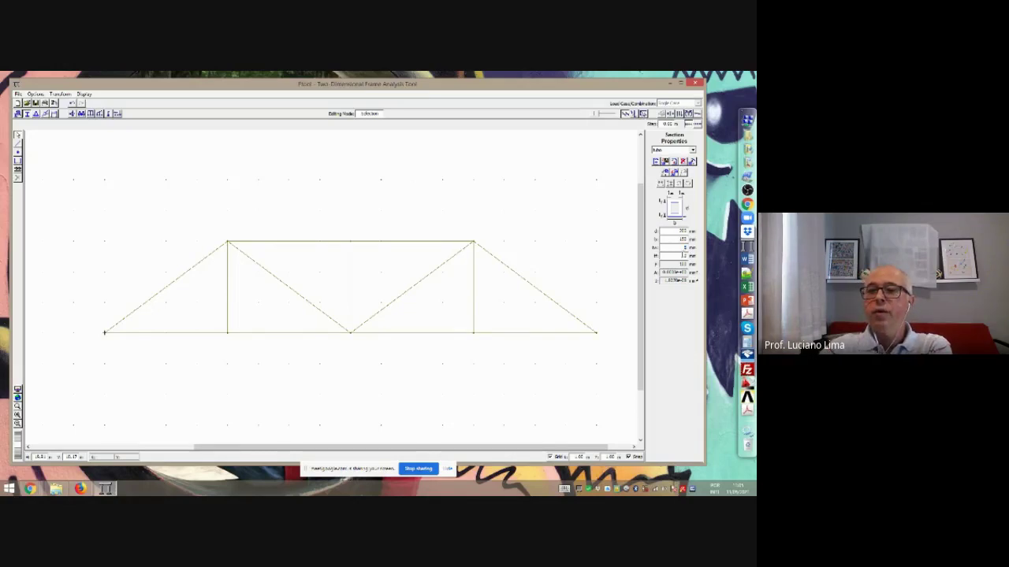
left_click(682, 255)
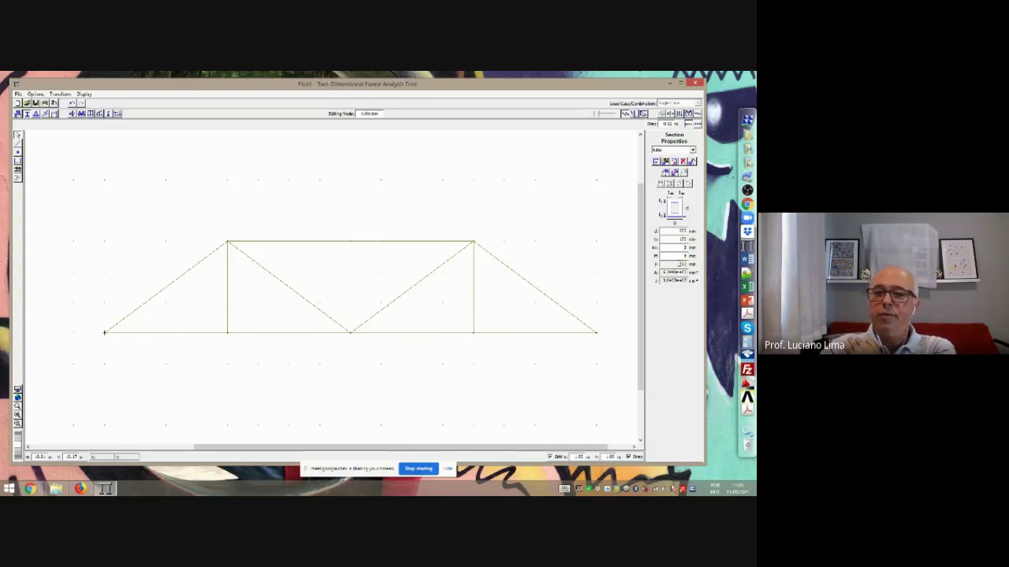
Examine the tubo section's computed centroid distance, area and moment of inertia
double_click(683, 264)
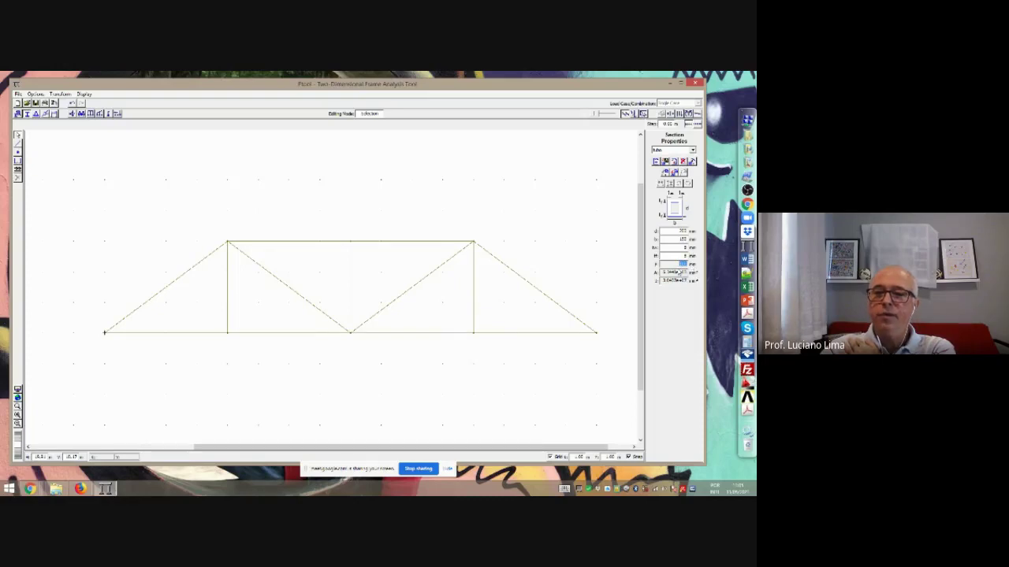
left_click_drag(660, 272, 682, 281)
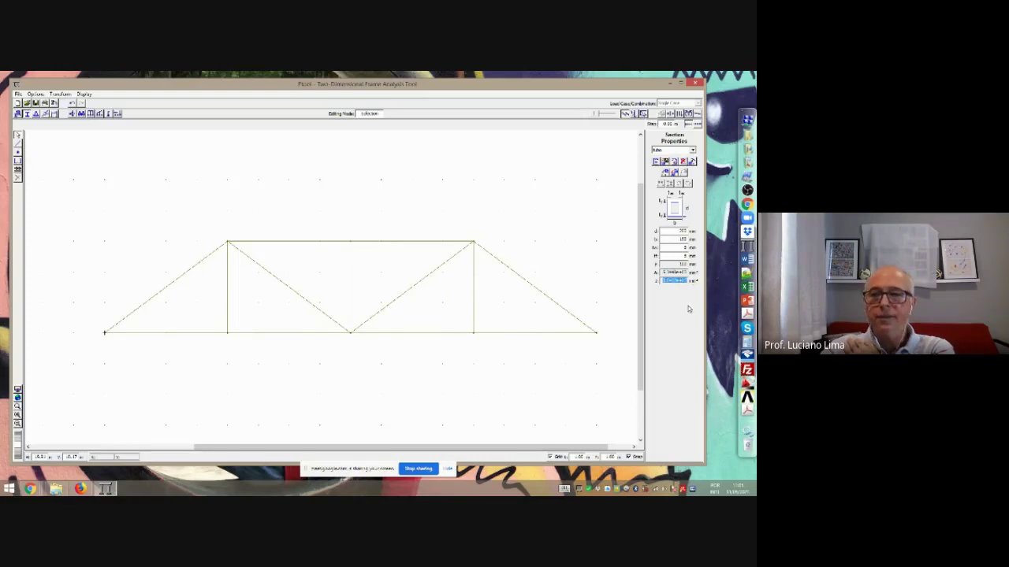
left_click(680, 281)
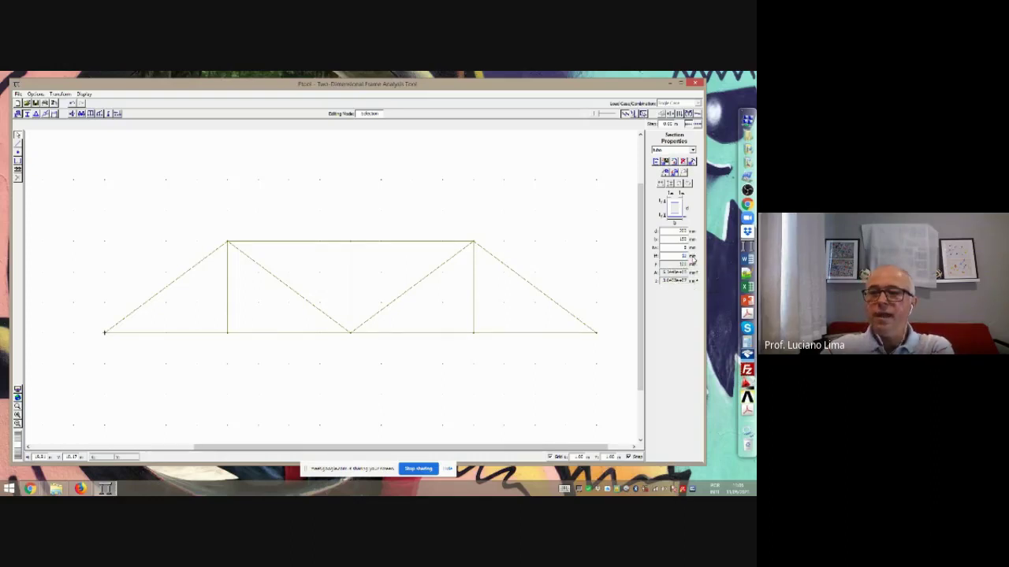
Set the tubo section's web and flange thicknesses back to 8 mm
left_click(692, 250)
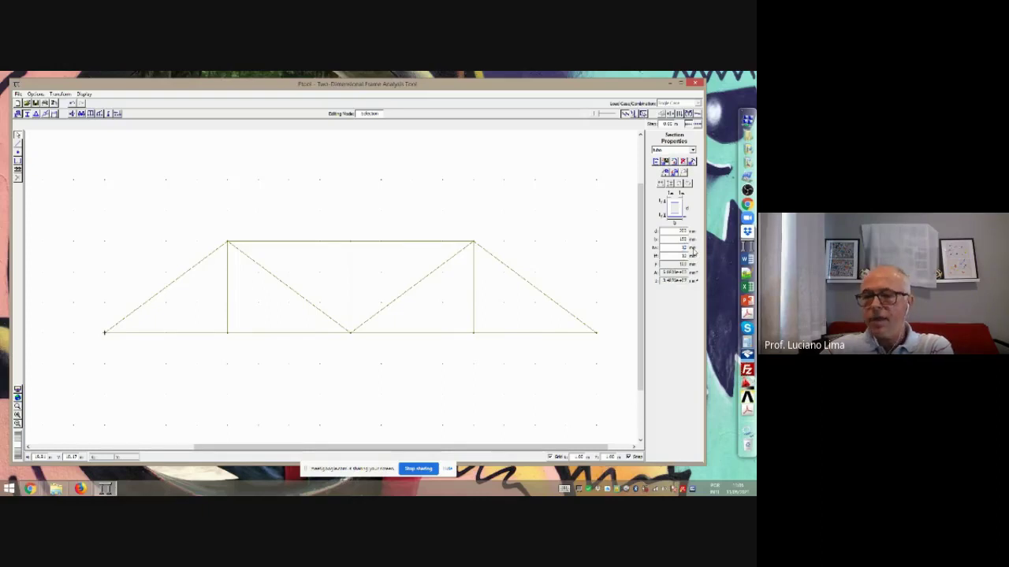
type("8")
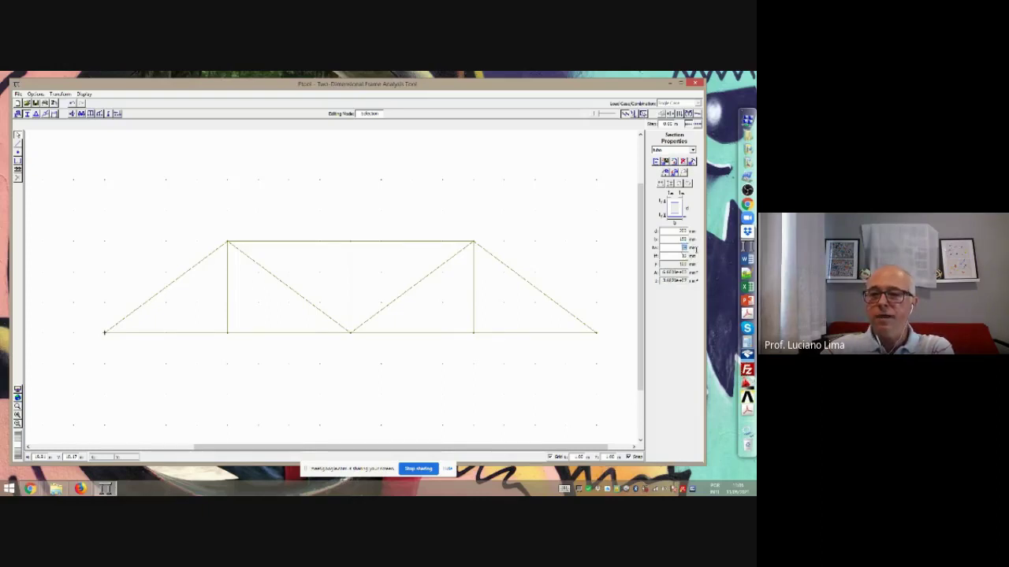
left_click_drag(680, 257, 693, 259)
type("8")
left_click(681, 247)
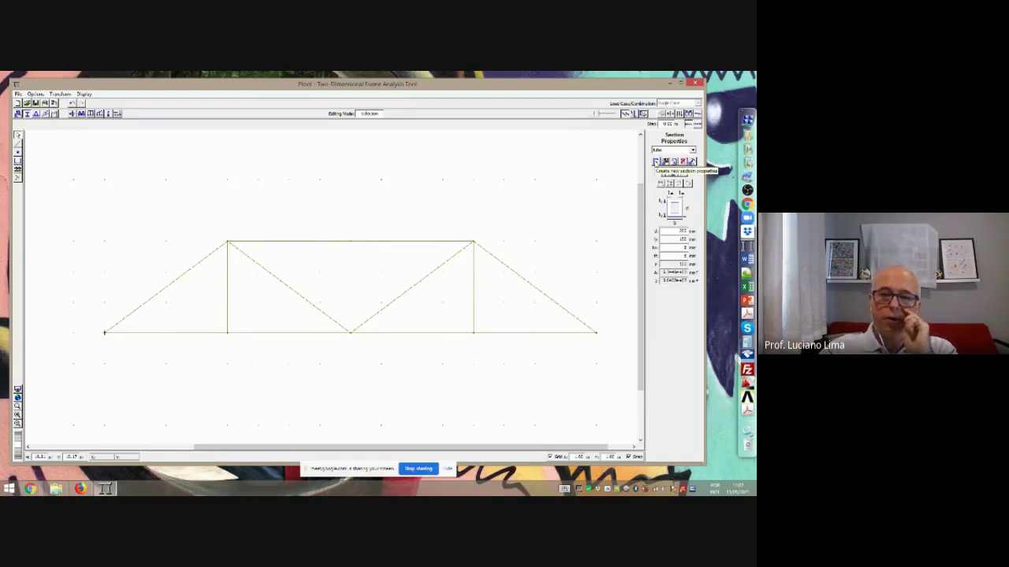
Create a second section labelled tubo2 using the Box section type
left_click(656, 162)
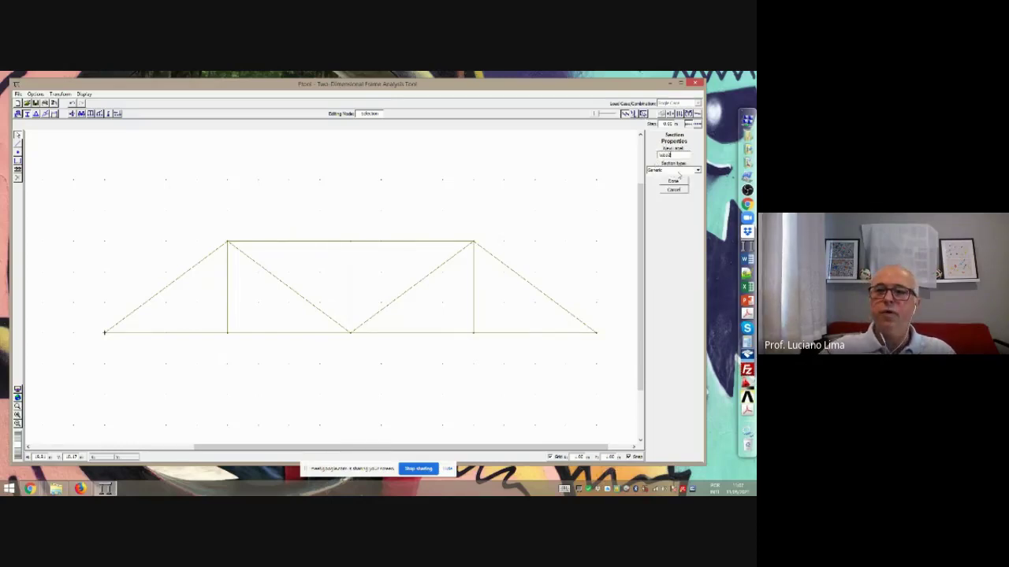
left_click(697, 170)
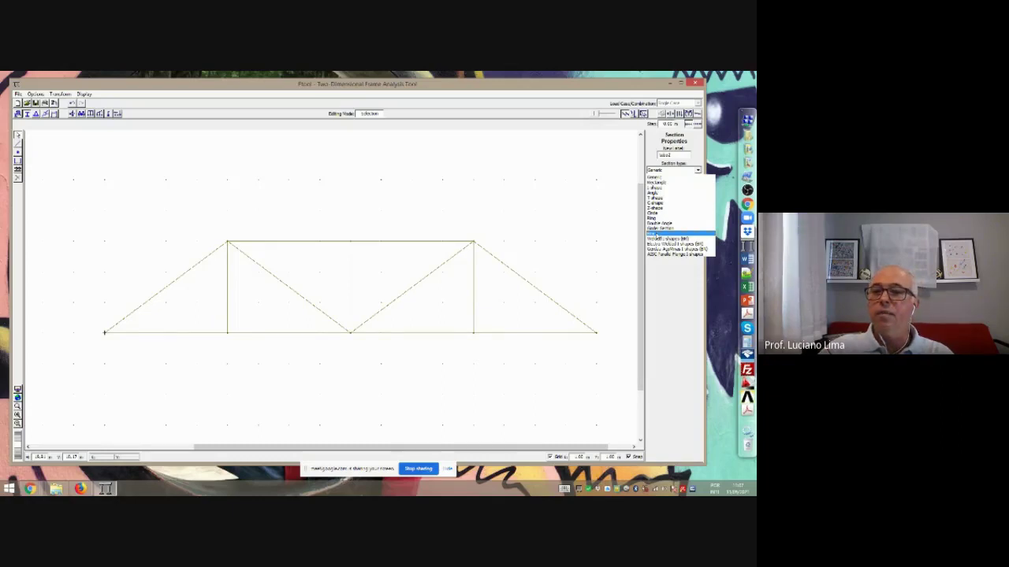
left_click(657, 234)
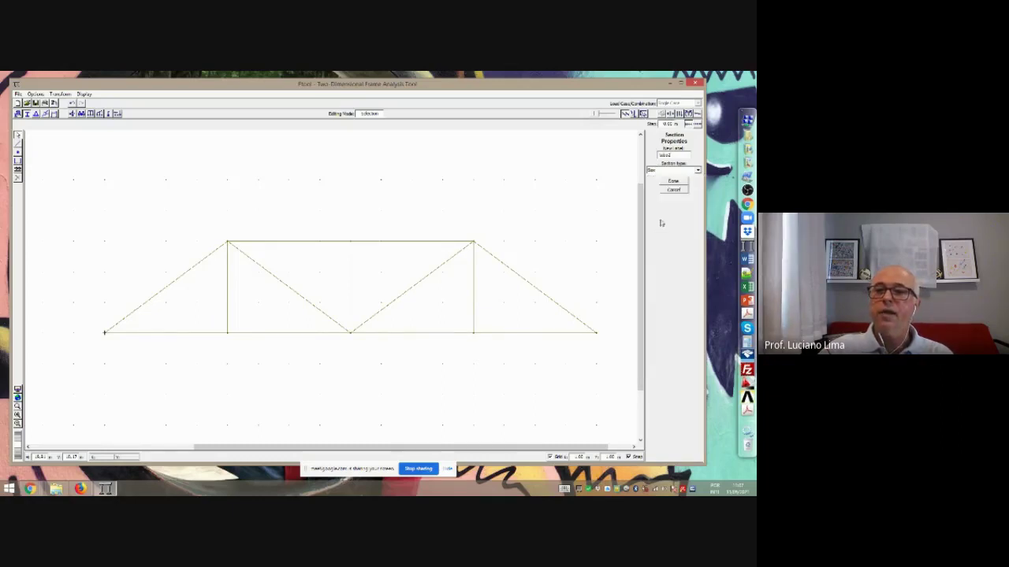
left_click(673, 181)
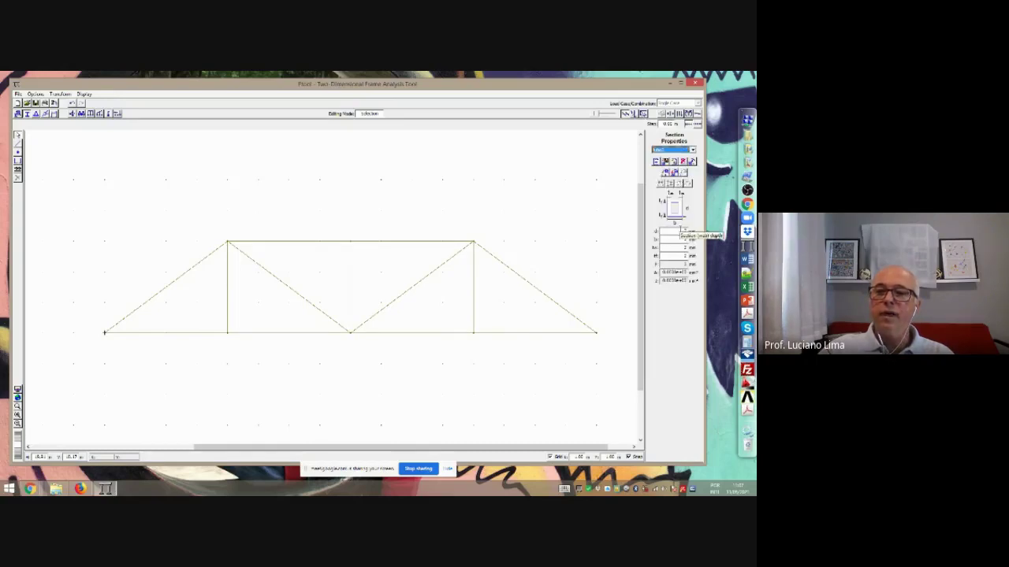
Set the tubo2 section's depth to 200 mm, its width to 150 mm and both wall thicknesses to 8 mm
left_click(683, 230)
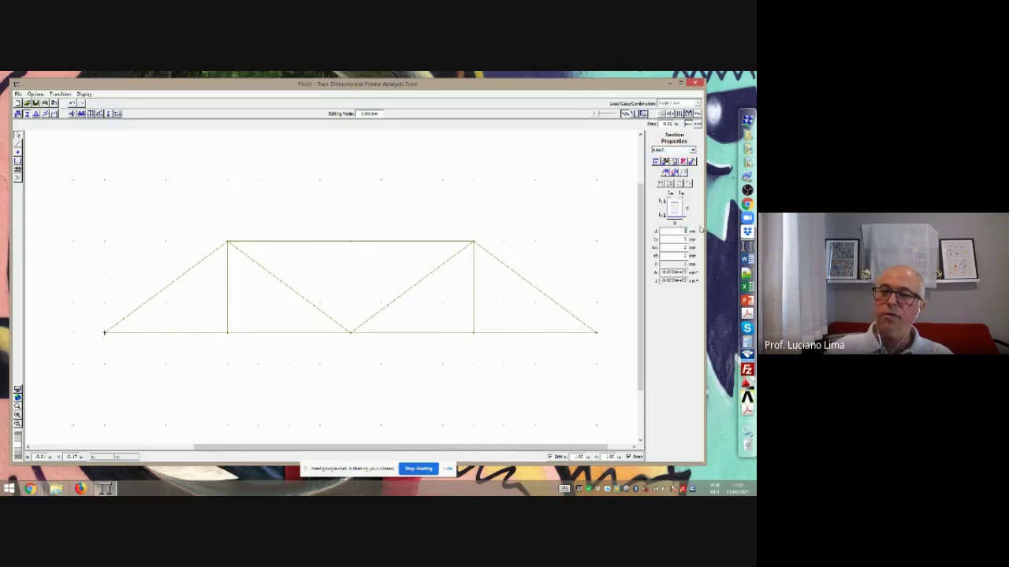
type("300")
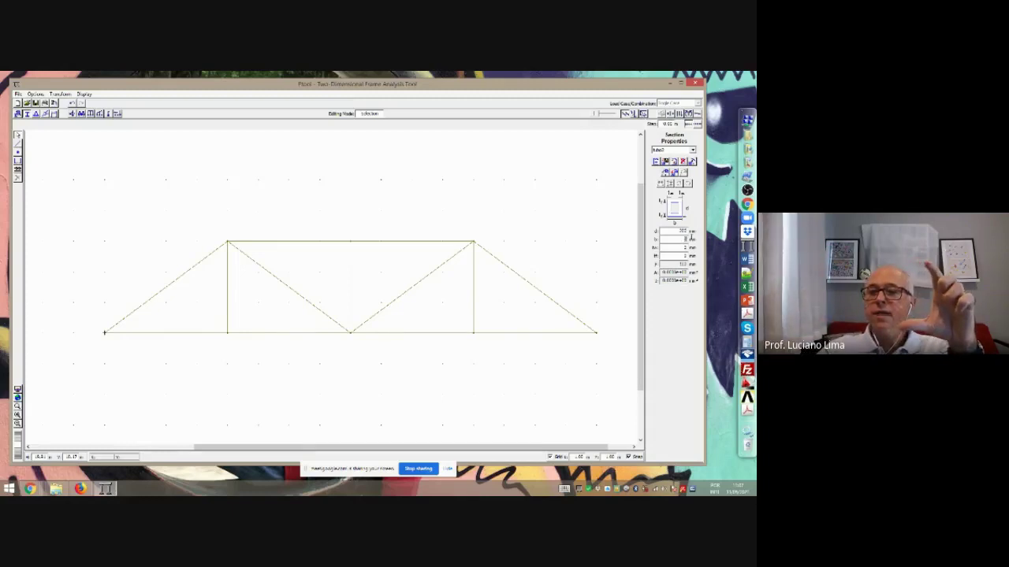
type("150")
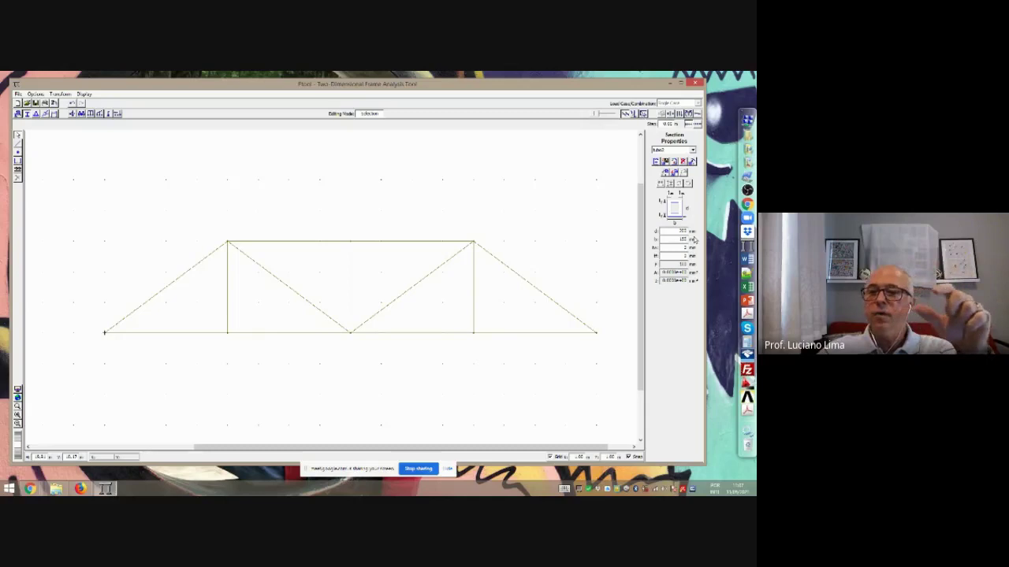
key("Tab")
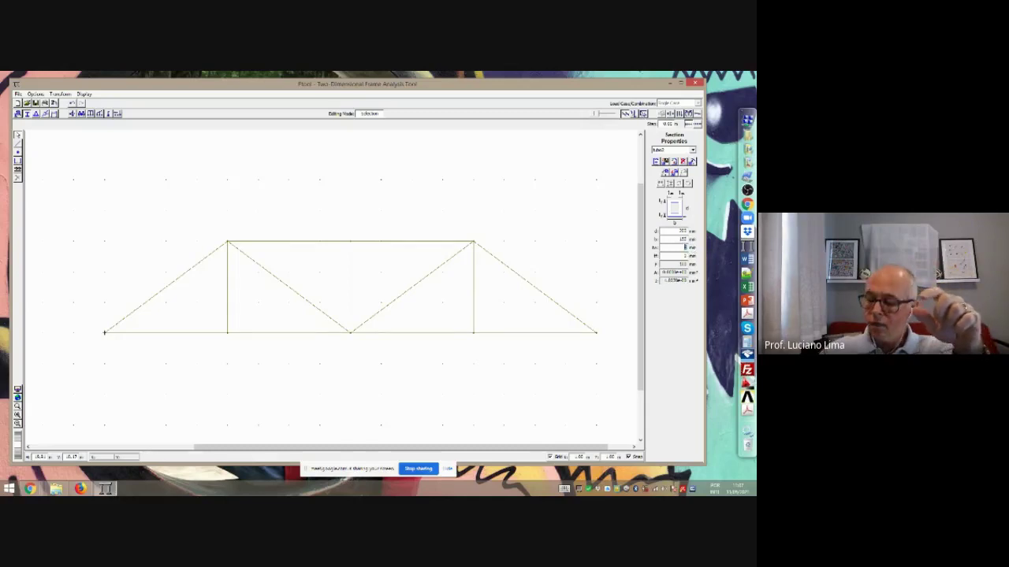
type("8")
key("Tab")
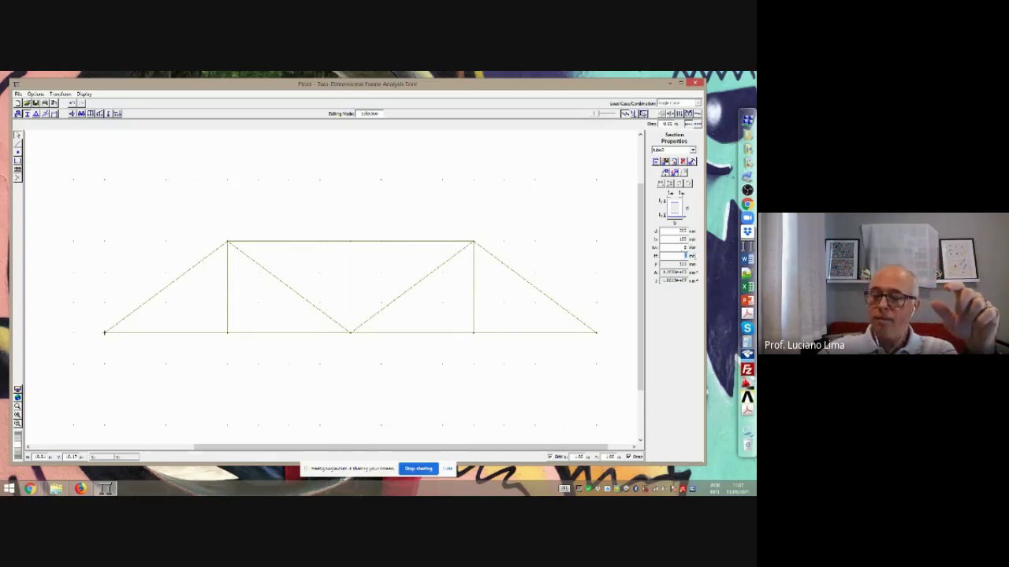
type("8")
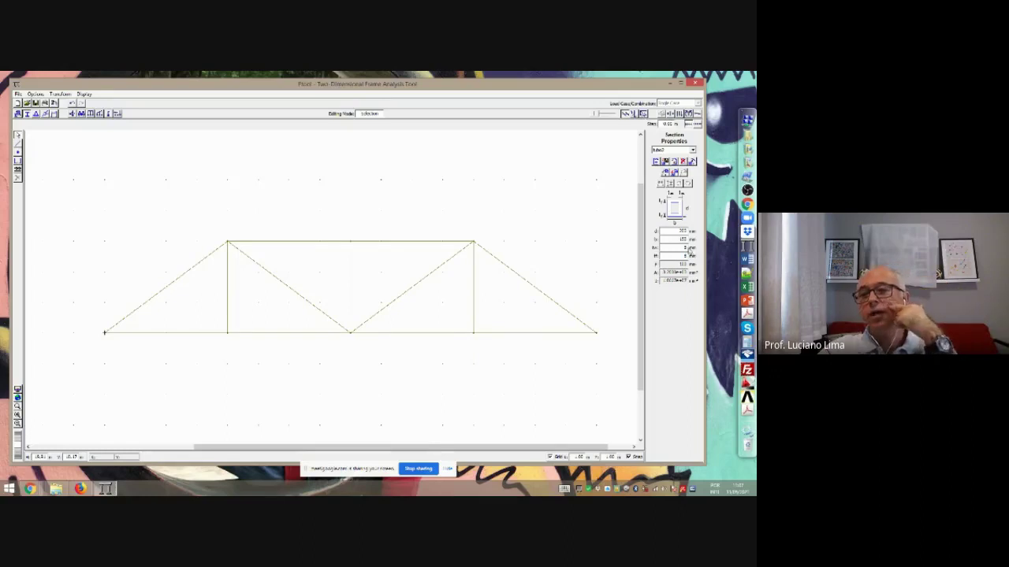
left_click(686, 247)
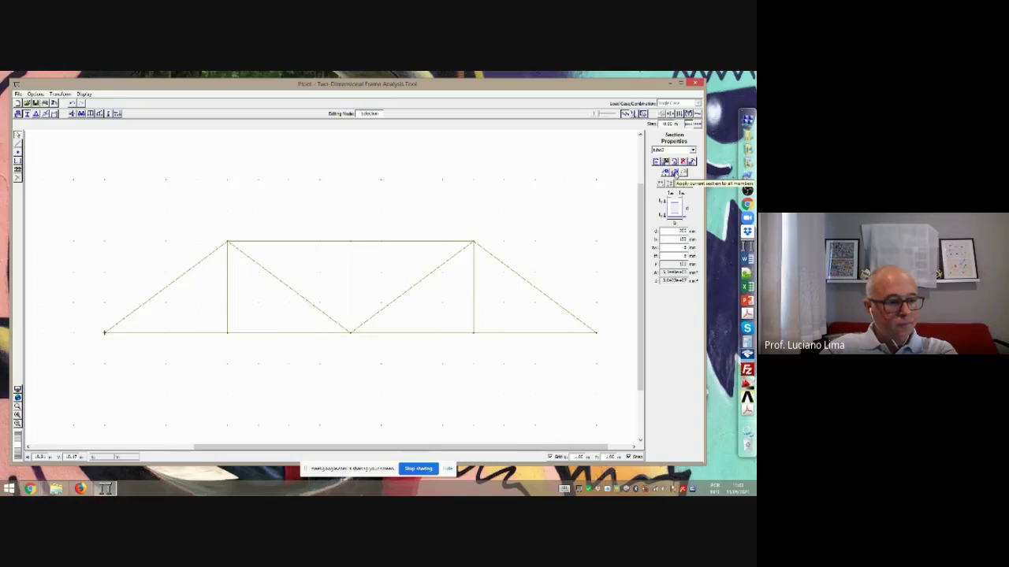
Apply the current box section to all truss members and check the section assigned to the inner diagonal of the right half
left_click(674, 173)
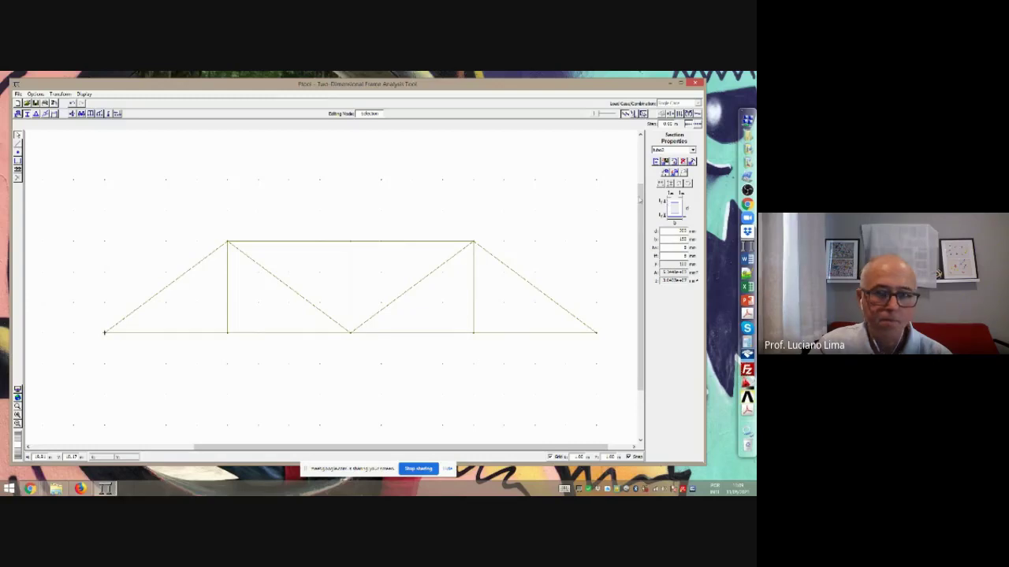
left_click_drag(547, 85, 544, 82)
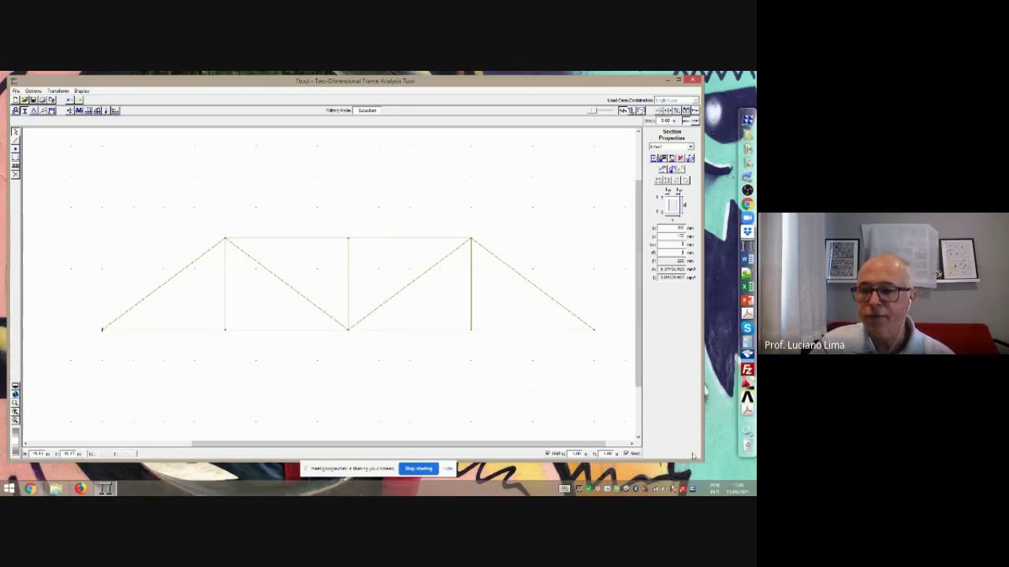
left_click_drag(704, 465, 724, 476)
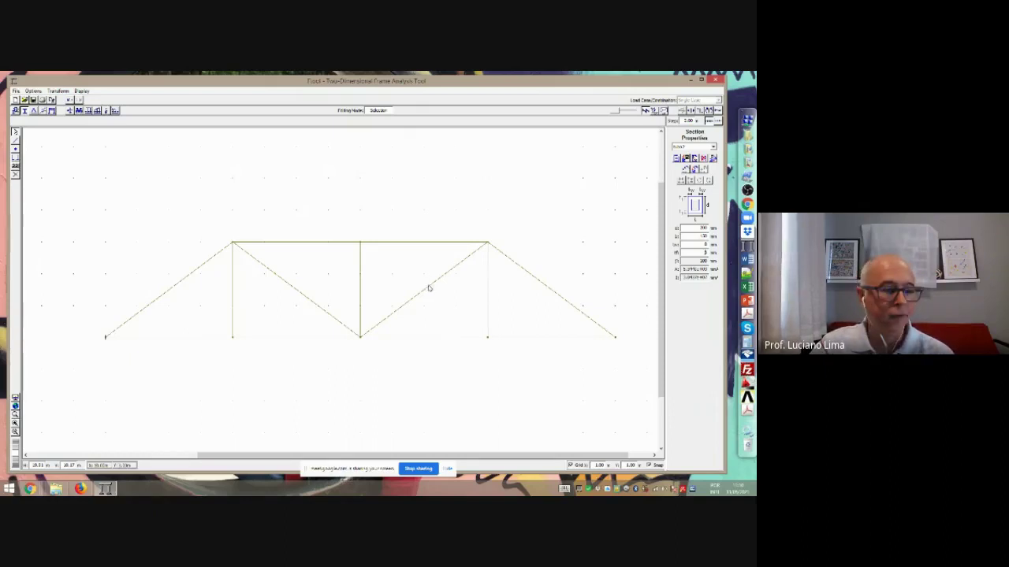
left_click(429, 287)
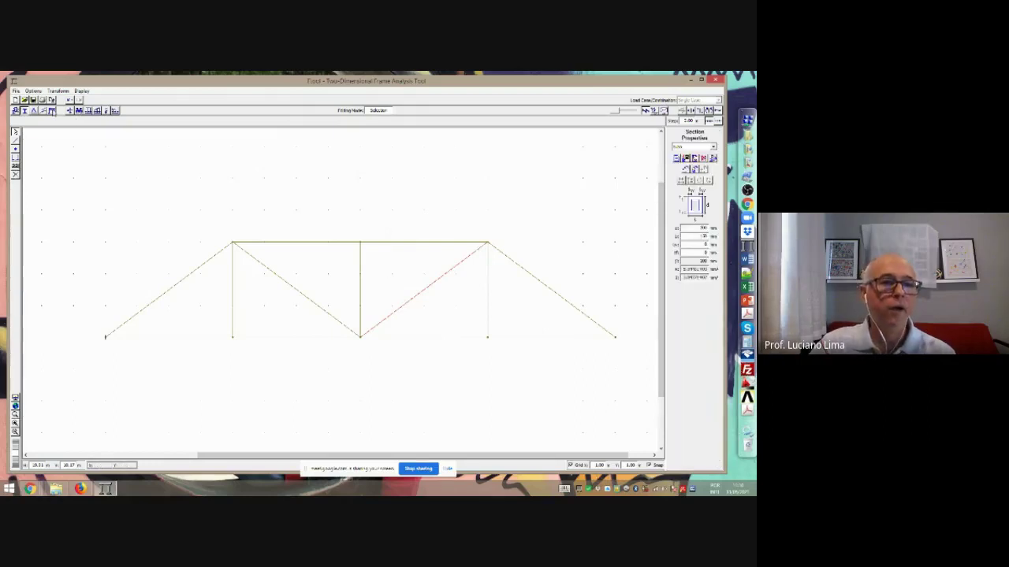
Assign a pinned support to the truss's left end node, with X and Y displacements fixed and rotation free
left_click(34, 111)
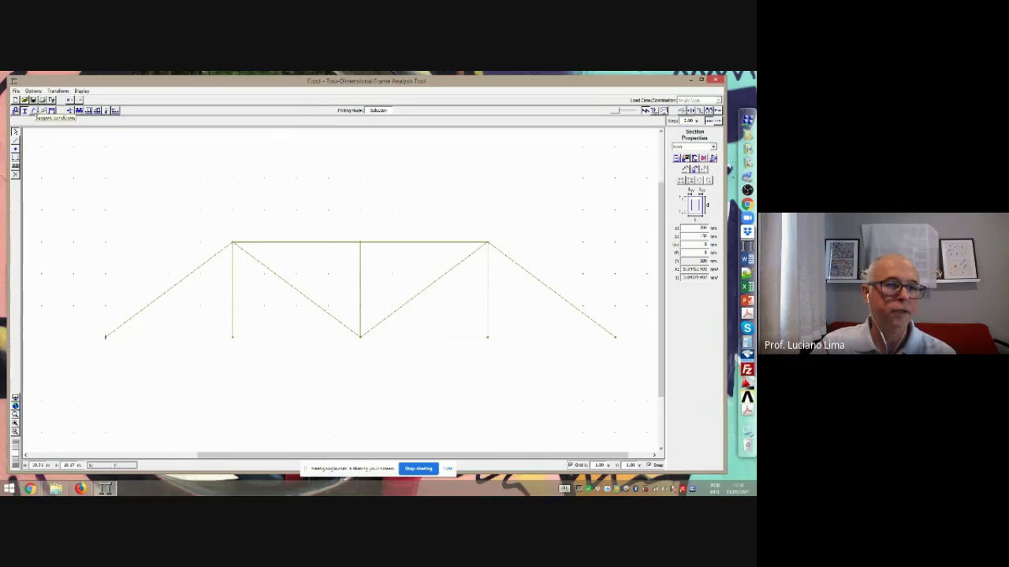
left_click(33, 111)
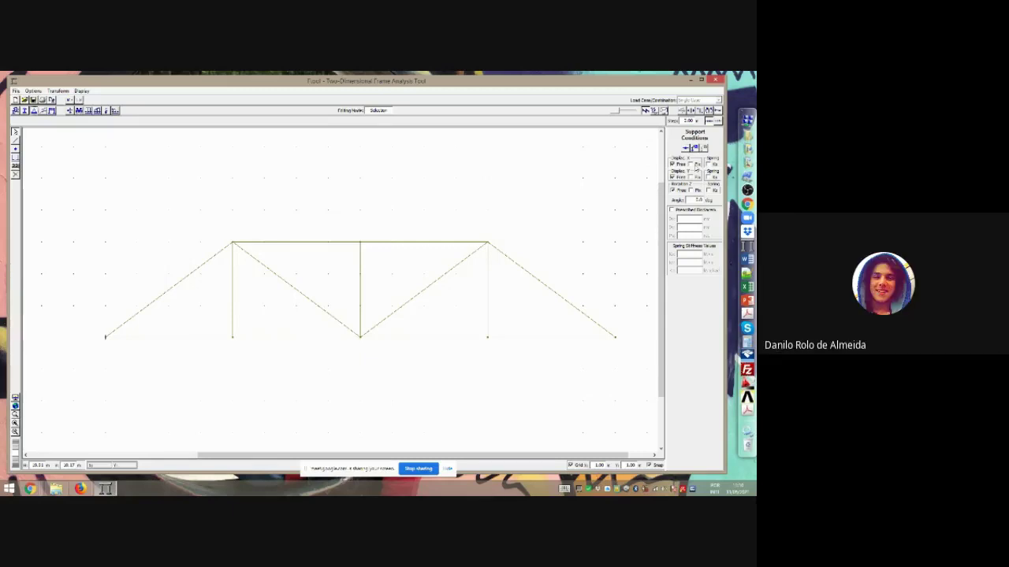
left_click(694, 163)
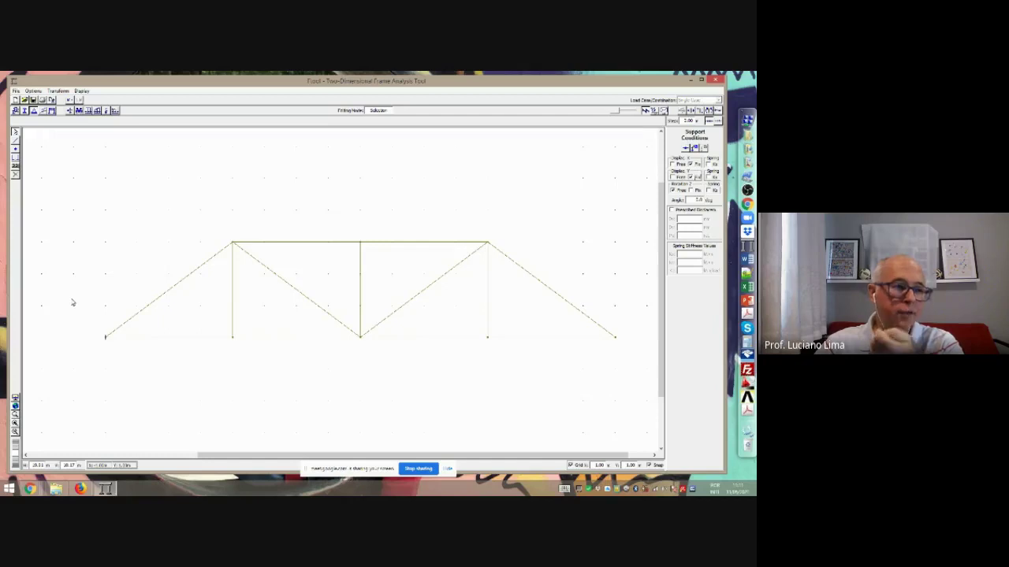
left_click_drag(72, 303, 155, 380)
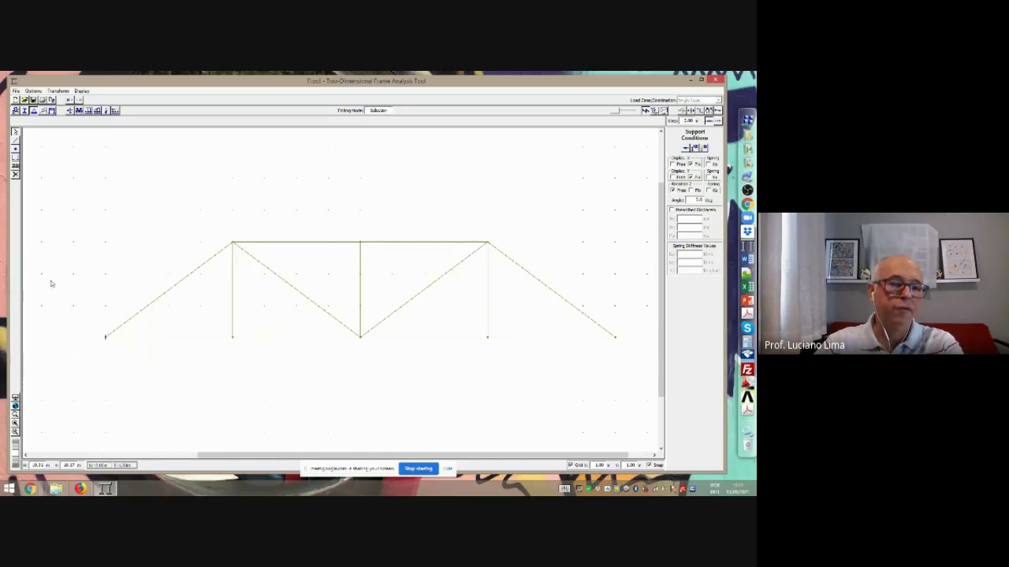
left_click_drag(52, 281, 192, 396)
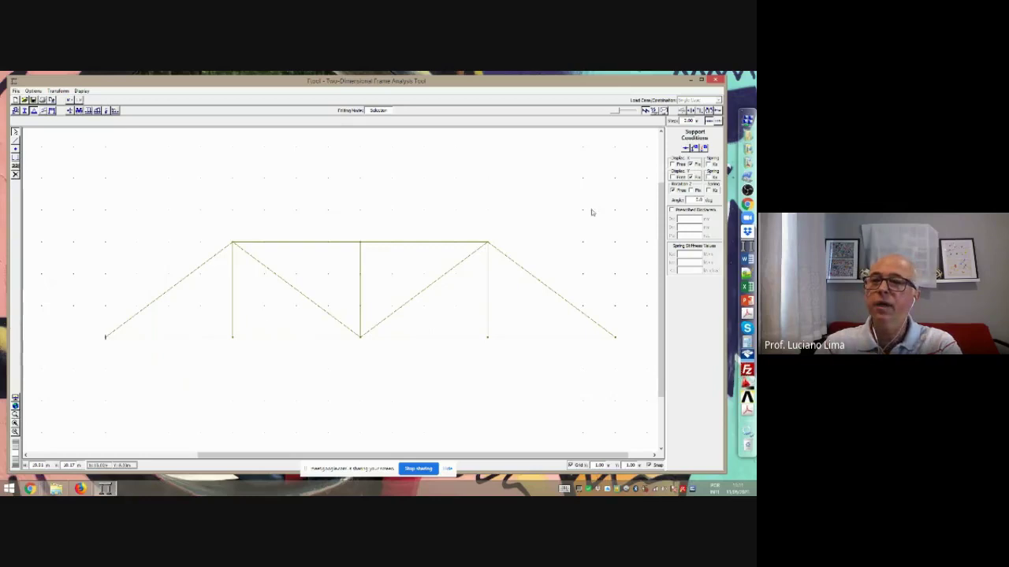
left_click(704, 149)
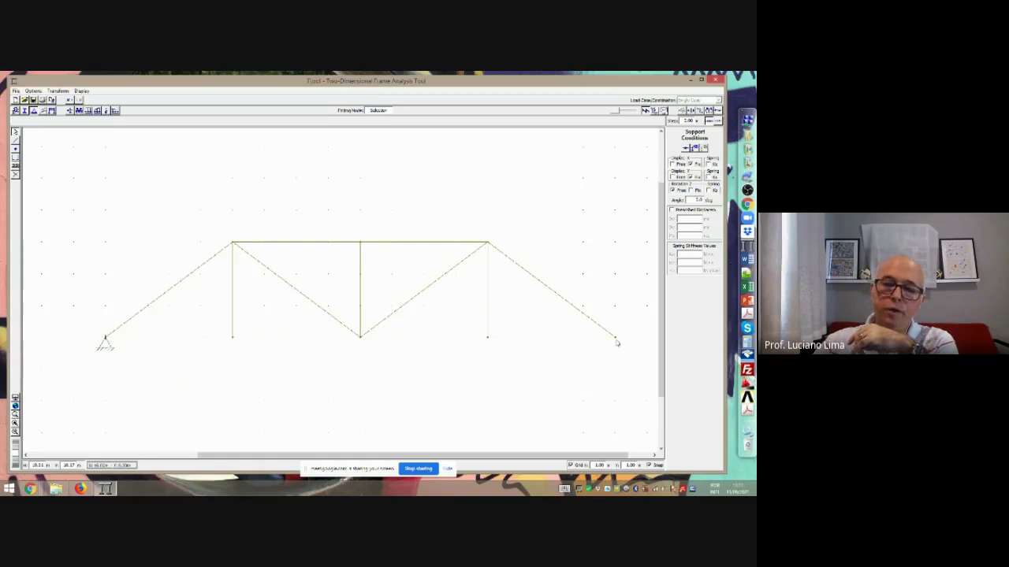
Assign a roller support to the truss's right end node, with X displacement free and Y displacement fixed
left_click_drag(597, 302, 653, 379)
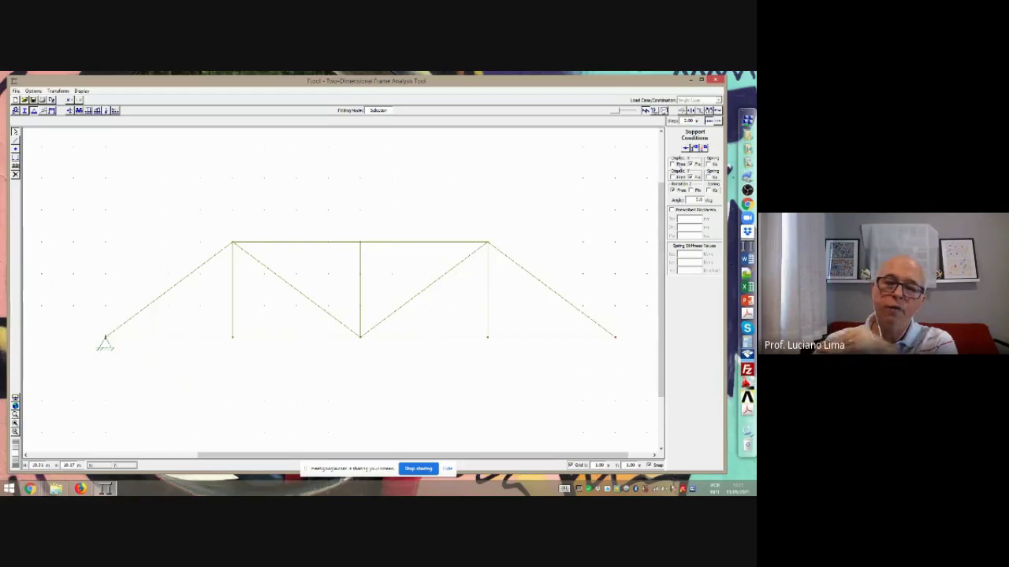
left_click(674, 163)
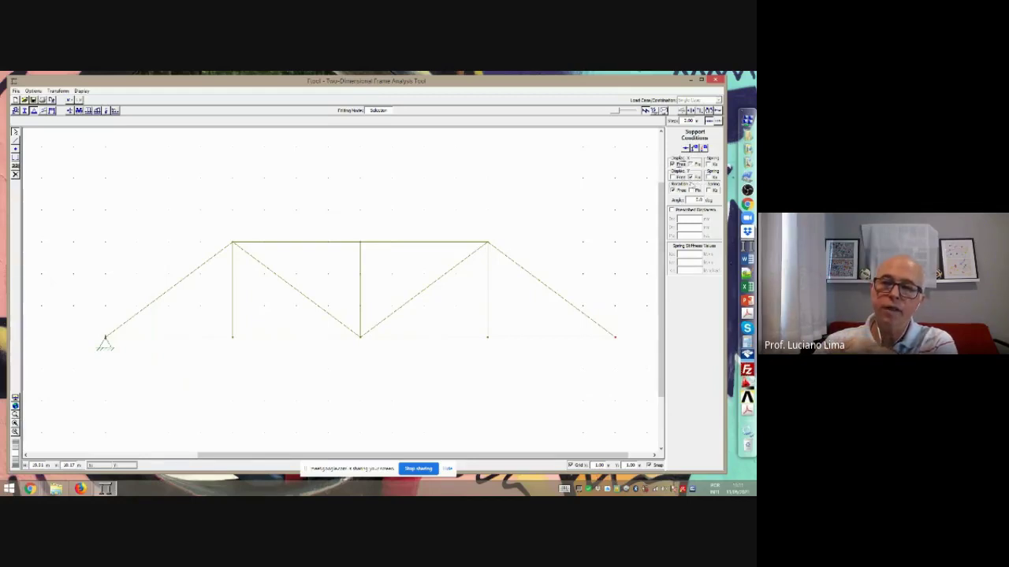
left_click(705, 149)
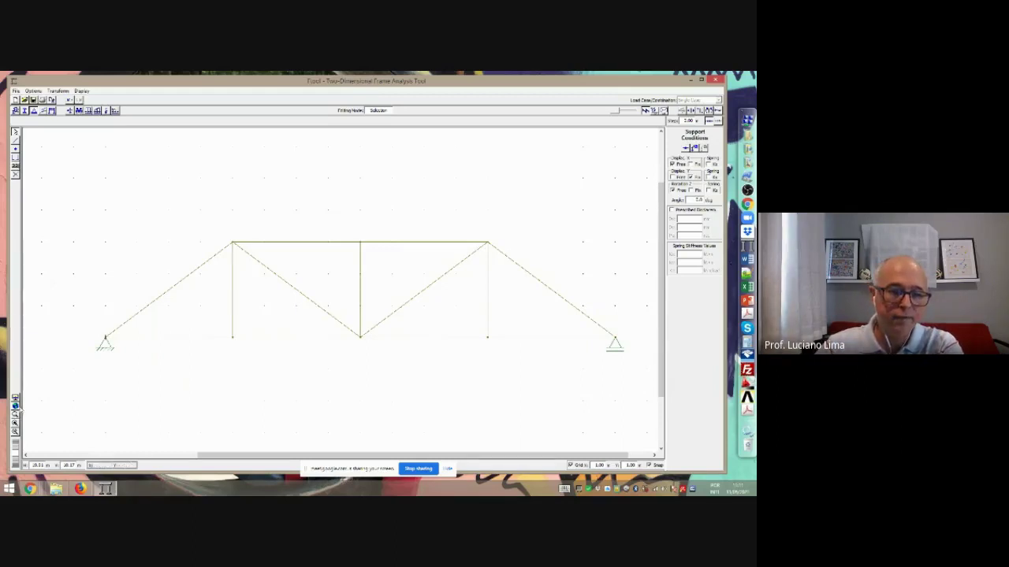
Create a new named nodal loading for the truss
left_click(16, 408)
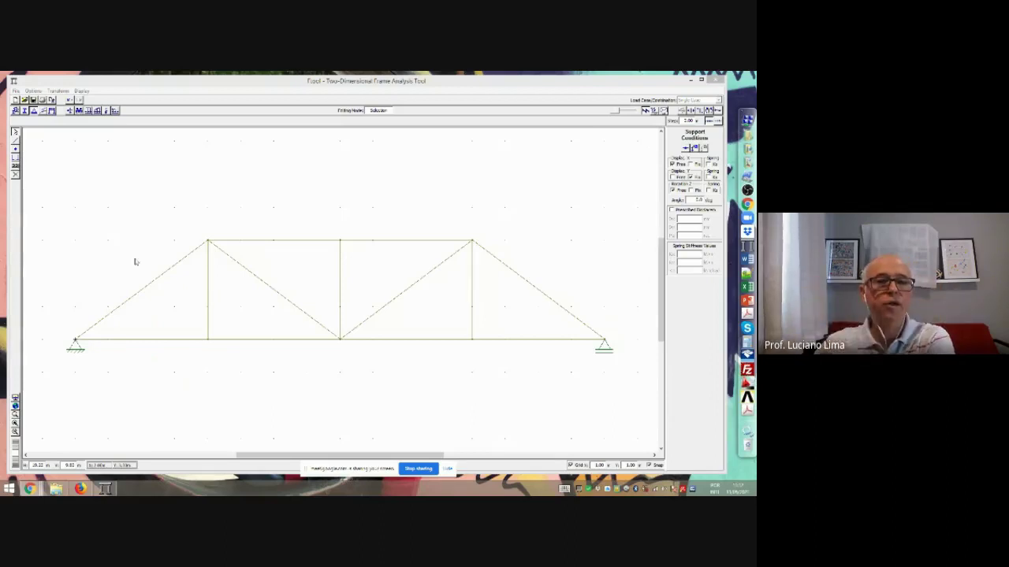
left_click(69, 111)
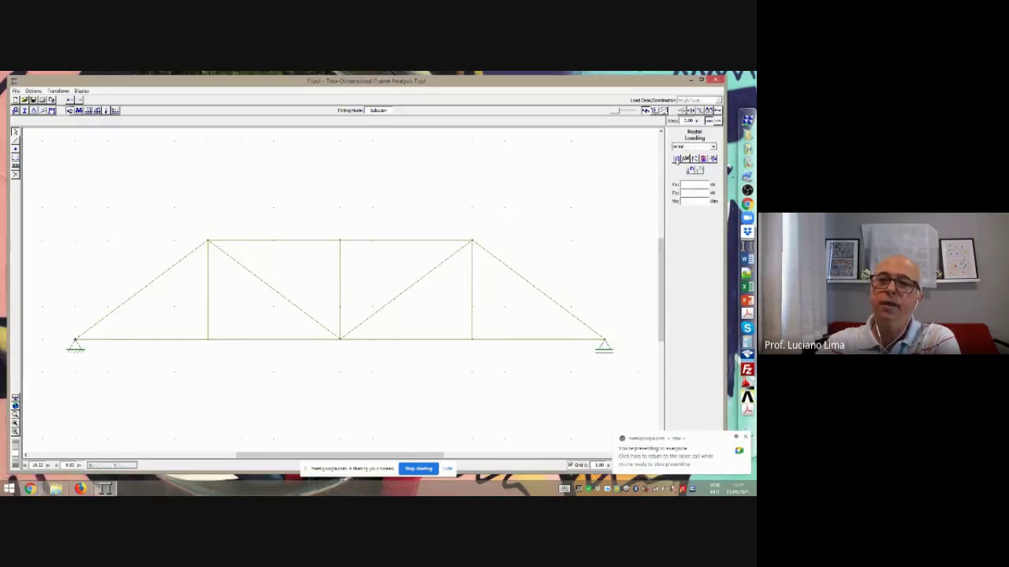
left_click(678, 160)
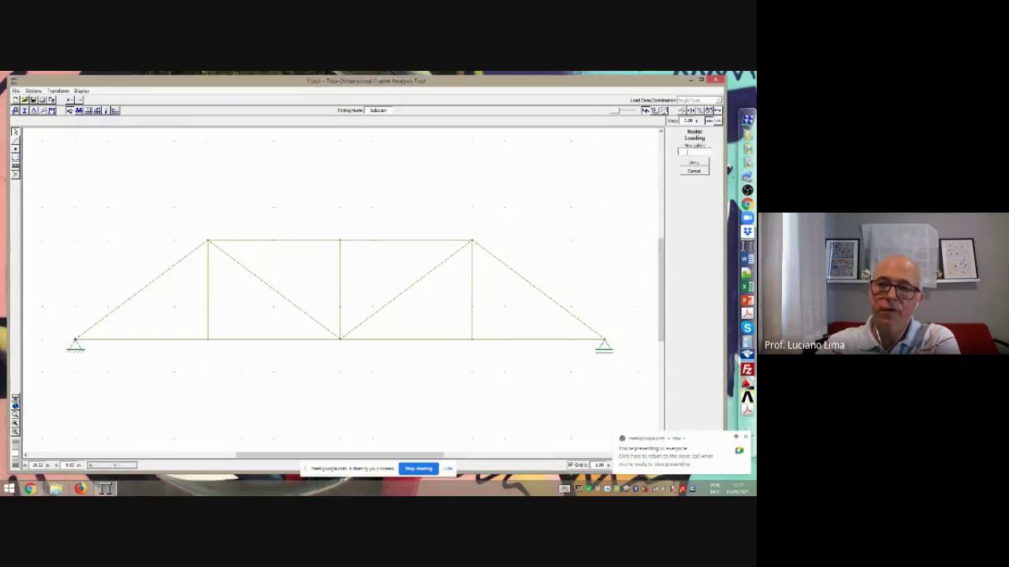
type("F")
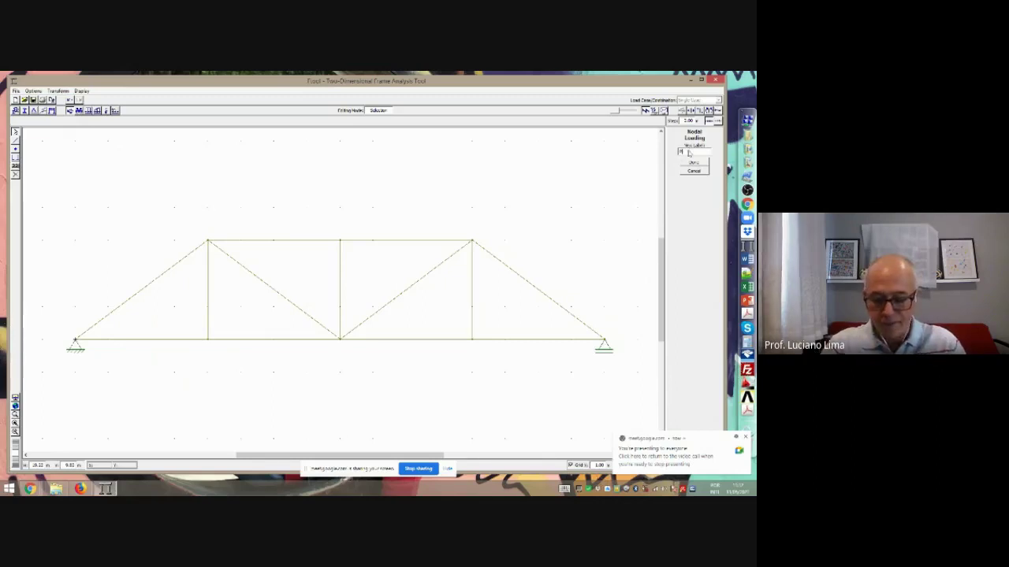
type("1")
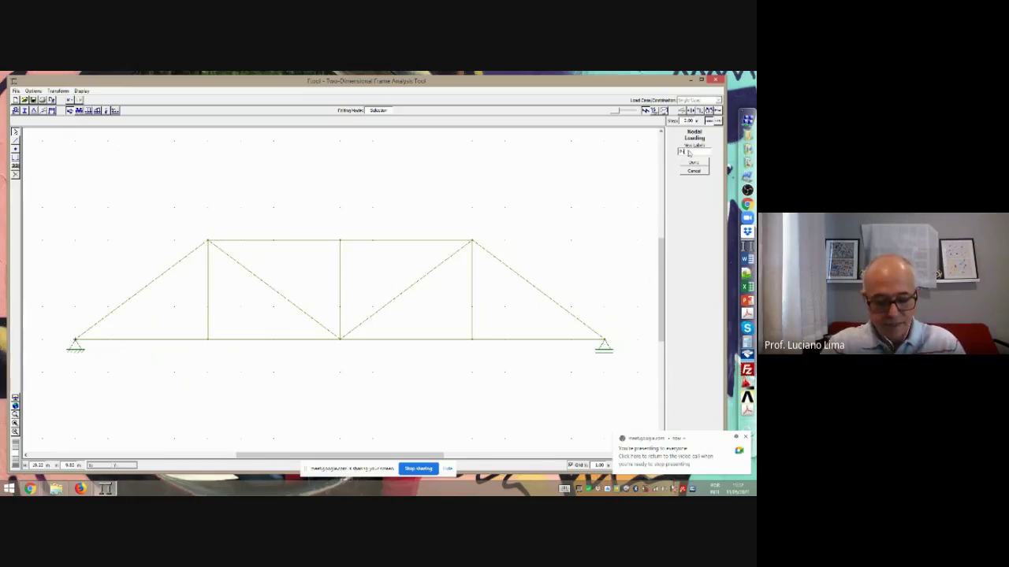
type("teral")
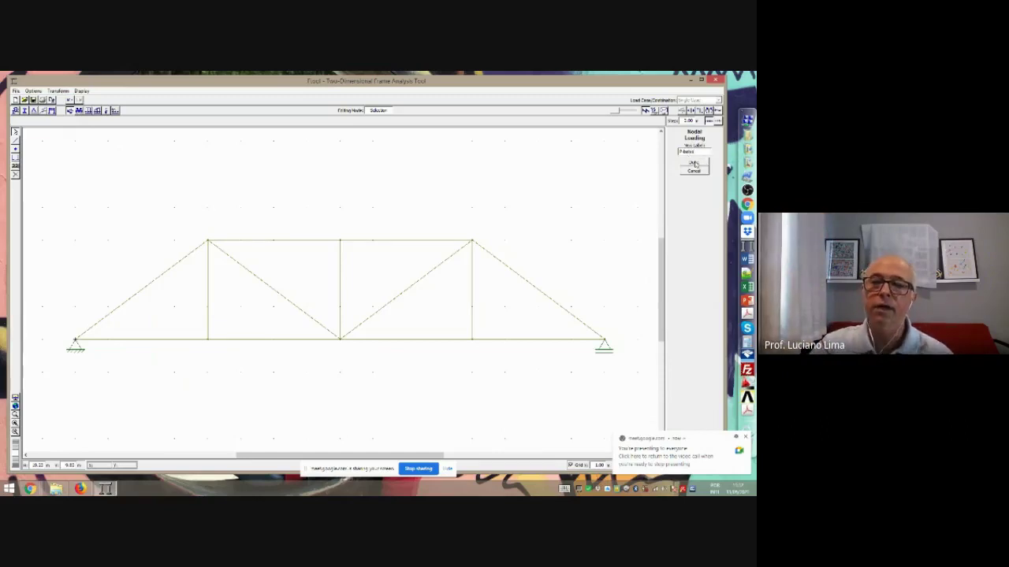
left_click(694, 163)
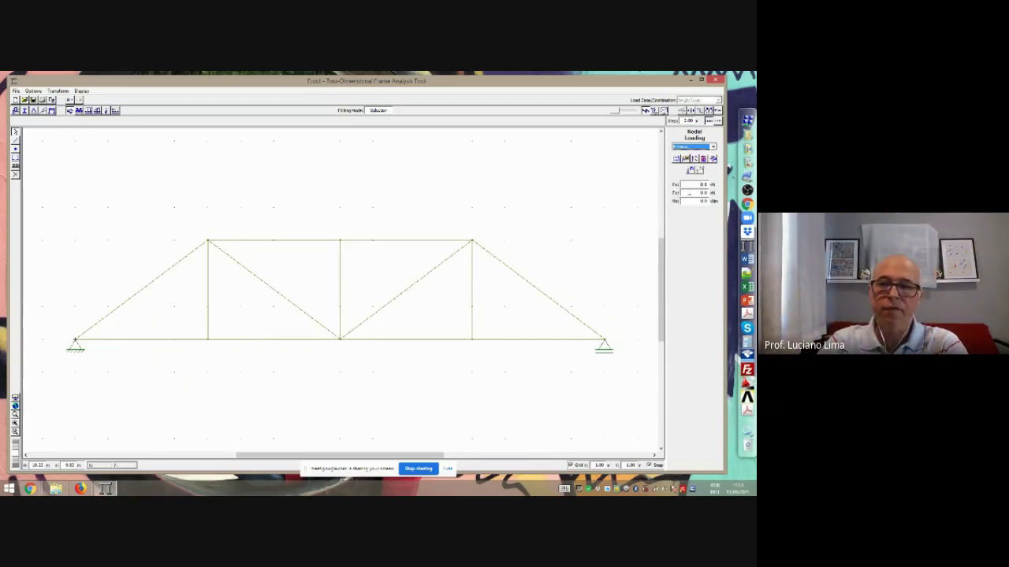
Set the nodal loading's vertical force to 10 kN downward and apply it to the truss's three top-chord nodes
double_click(703, 192)
key("BackSpace")
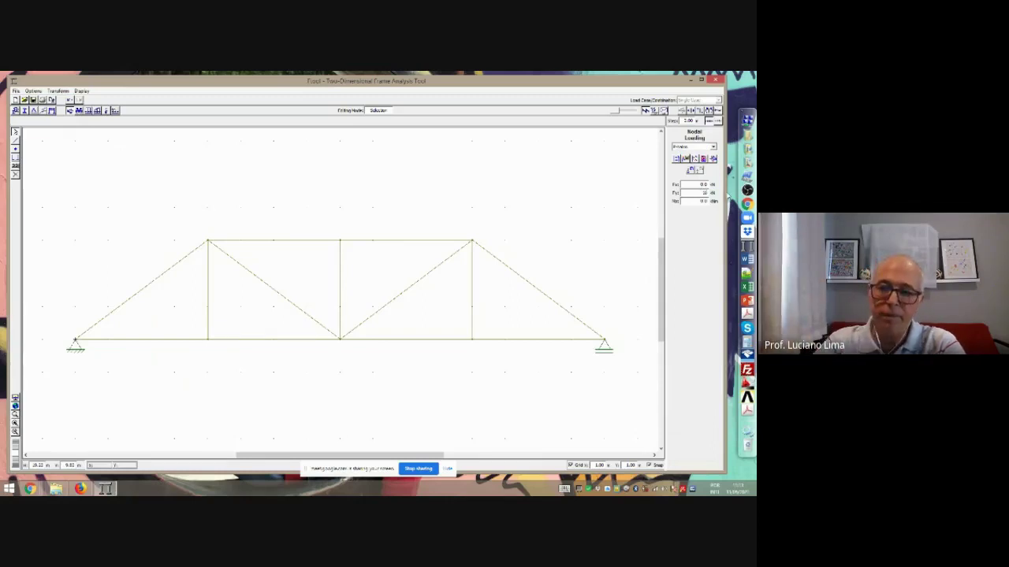
left_click_drag(175, 203, 242, 268)
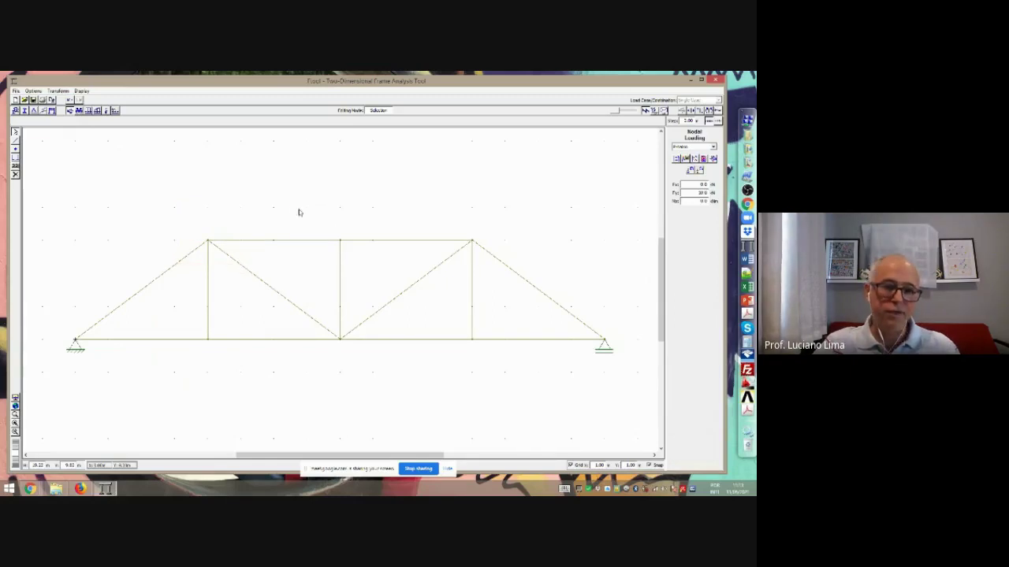
left_click_drag(292, 207, 379, 264)
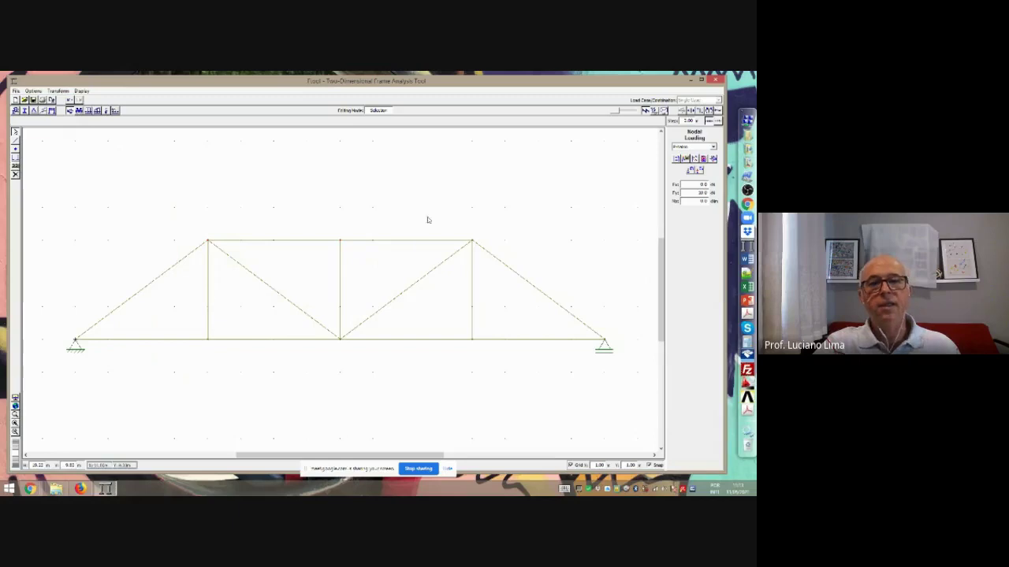
left_click_drag(434, 213, 517, 270)
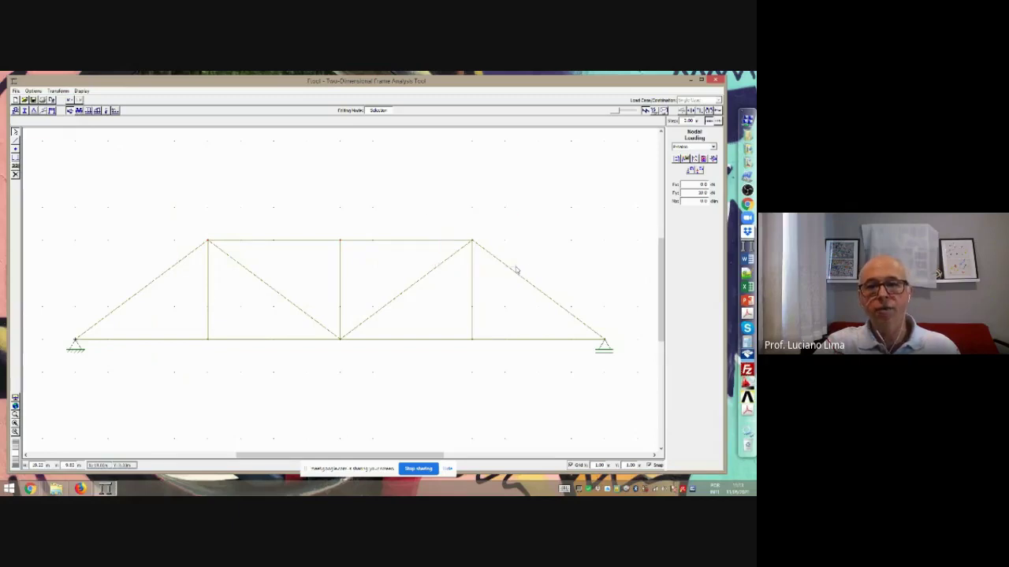
left_click(699, 172)
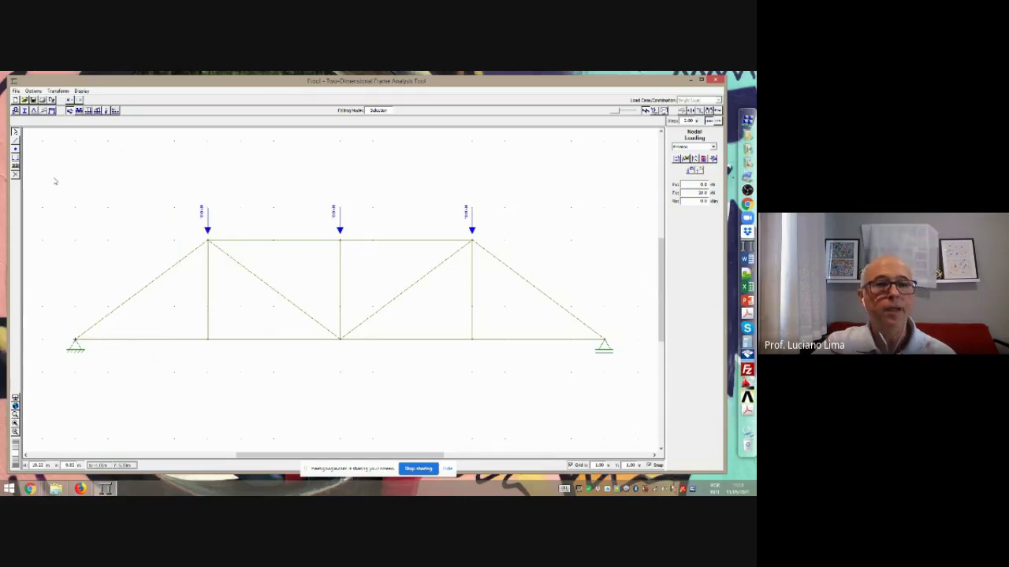
Start saving the model and browse to the UERJ folder inside Dropbox
left_click(34, 101)
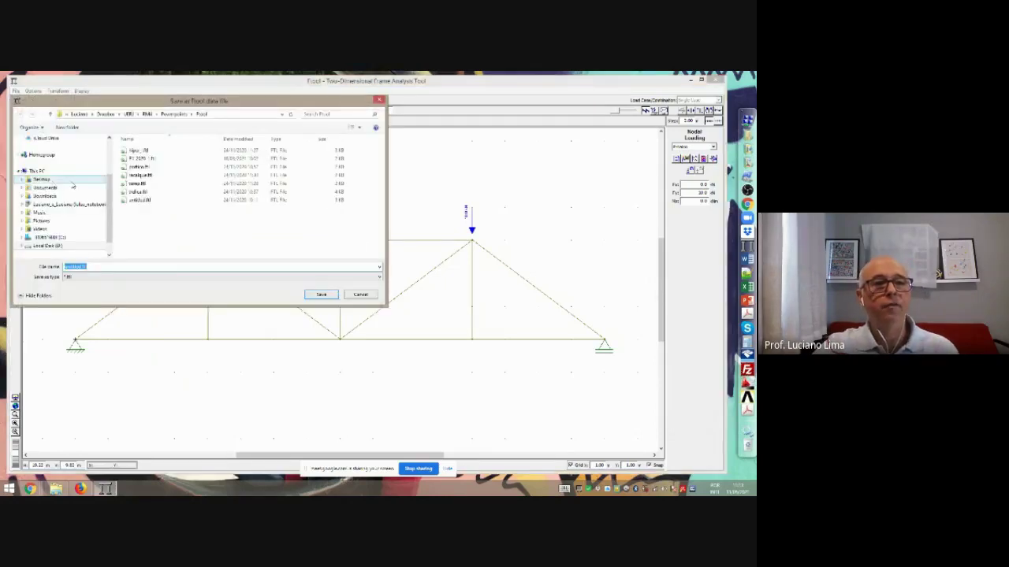
scroll(63, 182, "up", 3)
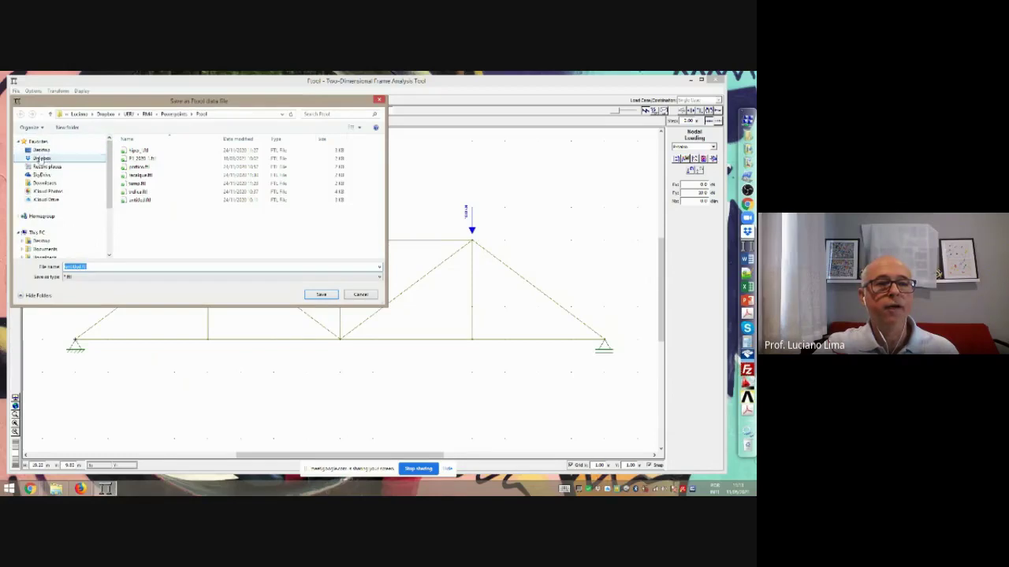
left_click(41, 158)
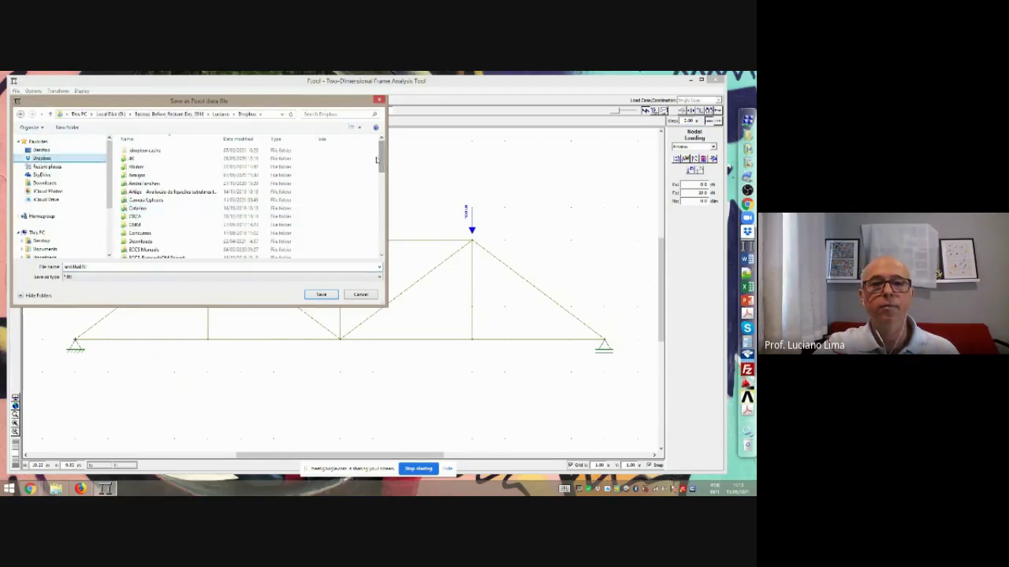
scroll(377, 160, "down", 10)
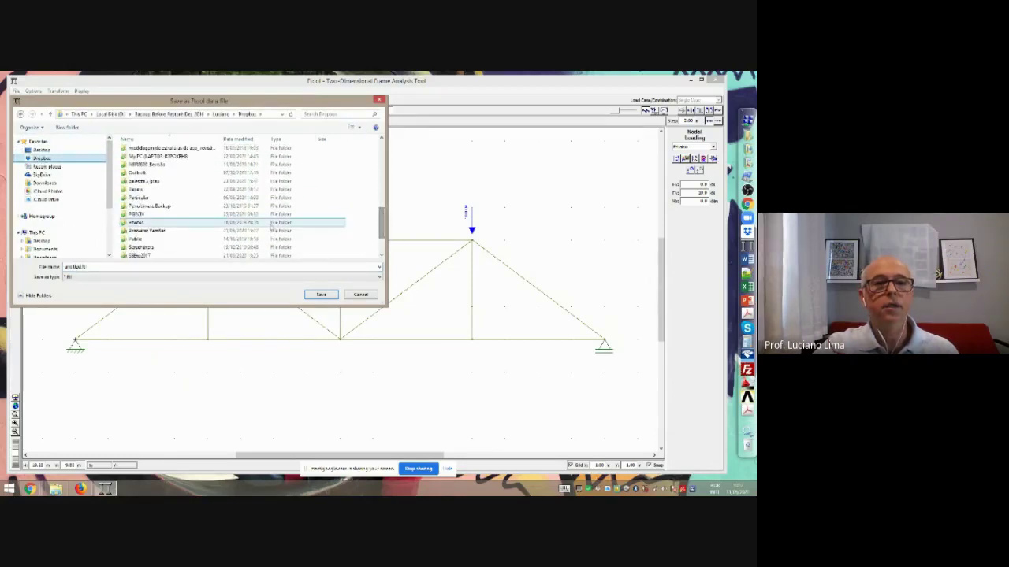
left_click_drag(381, 223, 381, 235)
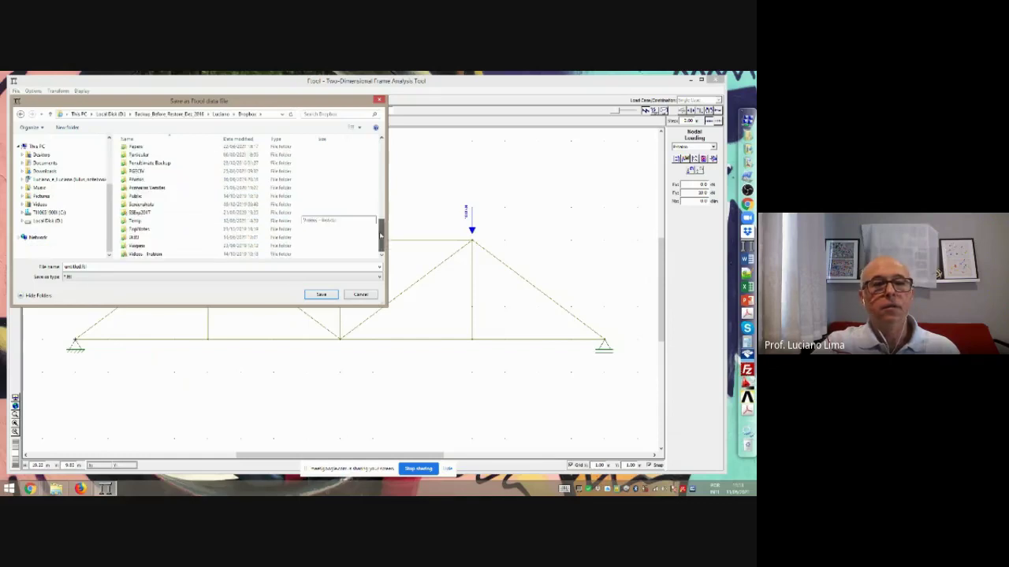
double_click(139, 237)
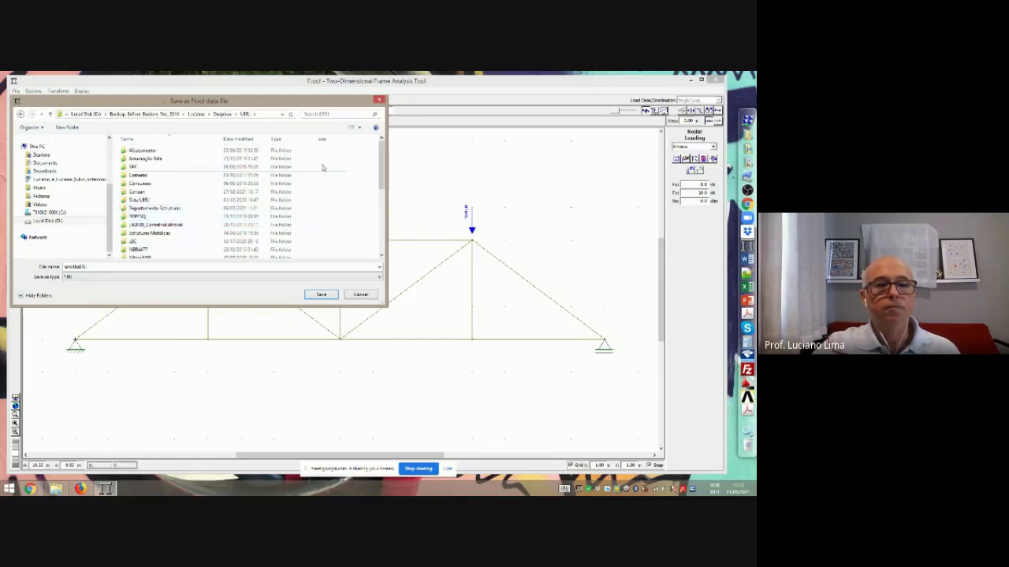
Browse within the UERJ folder to the Ftool subfolder of Powerpoints as the save location
left_click_drag(381, 165, 382, 230)
left_click(143, 223)
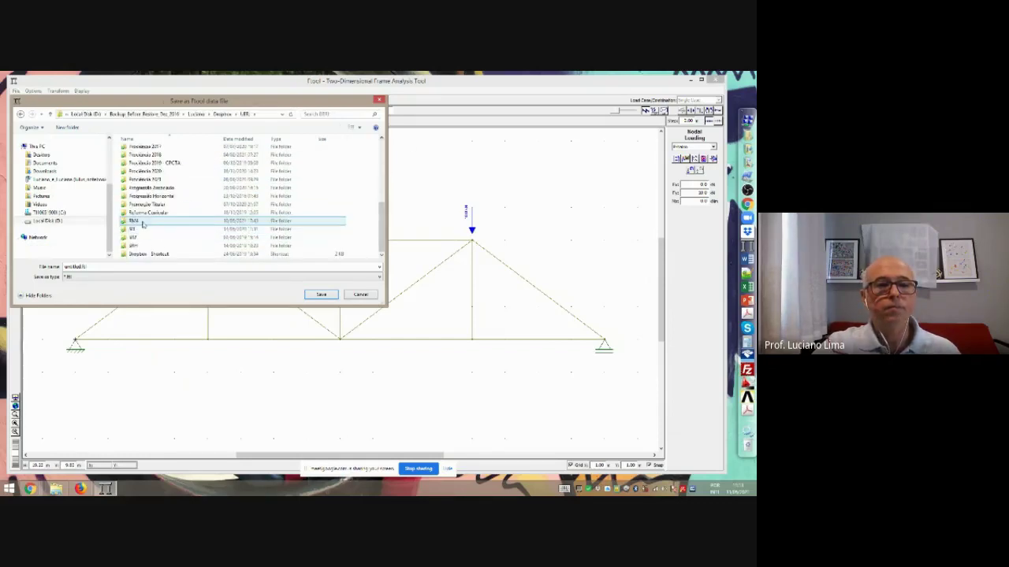
double_click(143, 223)
left_click_drag(382, 179, 381, 184)
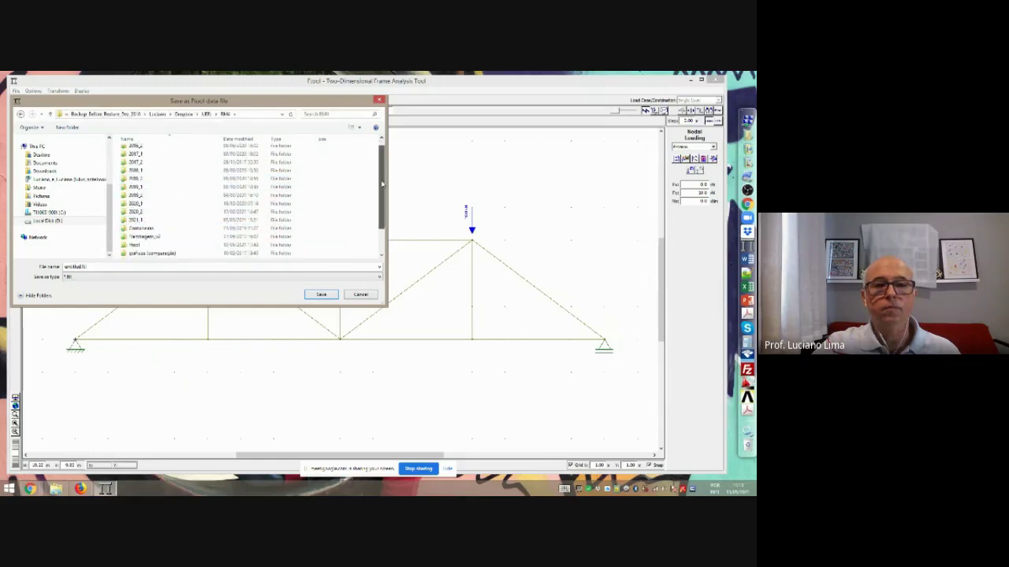
scroll(150, 236, "down", 2)
left_click(140, 238)
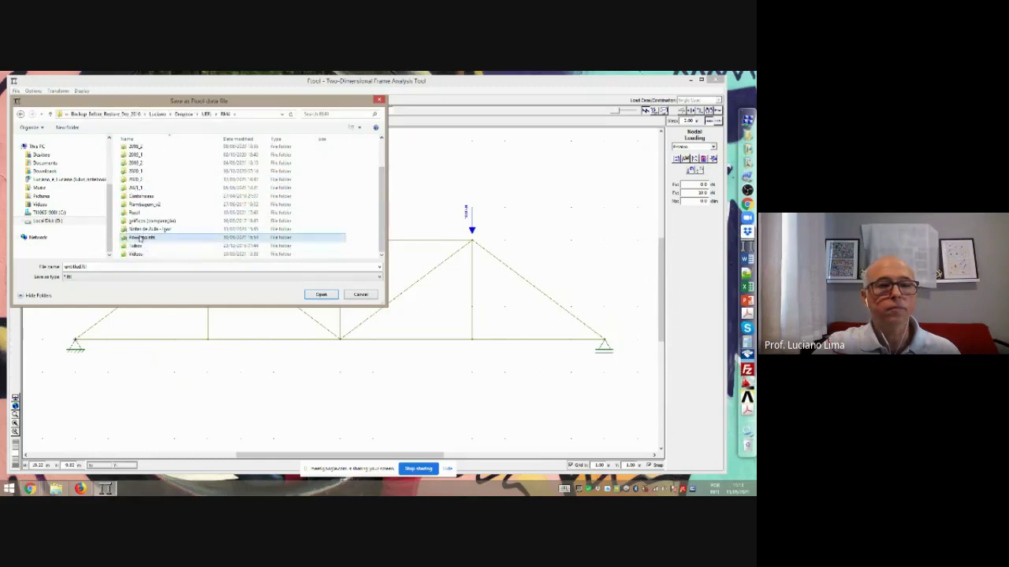
double_click(140, 238)
double_click(142, 175)
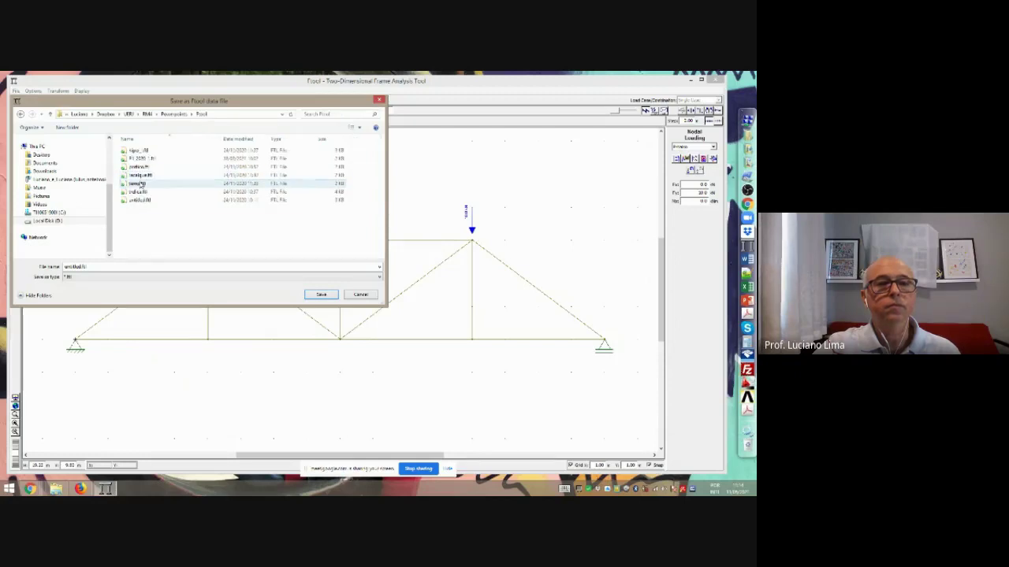
Save the model as trelica.ftl, overwriting the existing file of that name
left_click(140, 192)
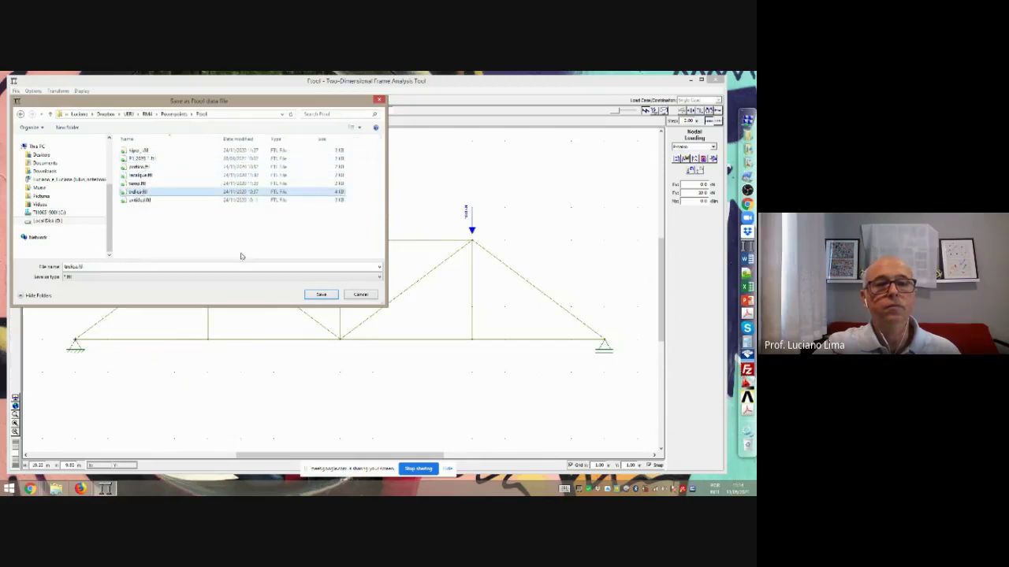
left_click(324, 297)
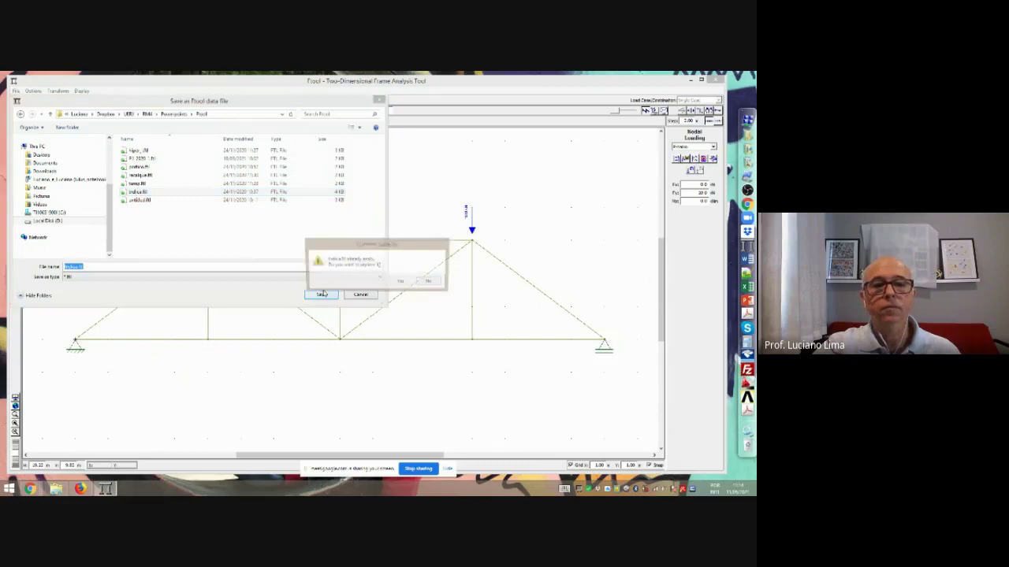
left_click(401, 282)
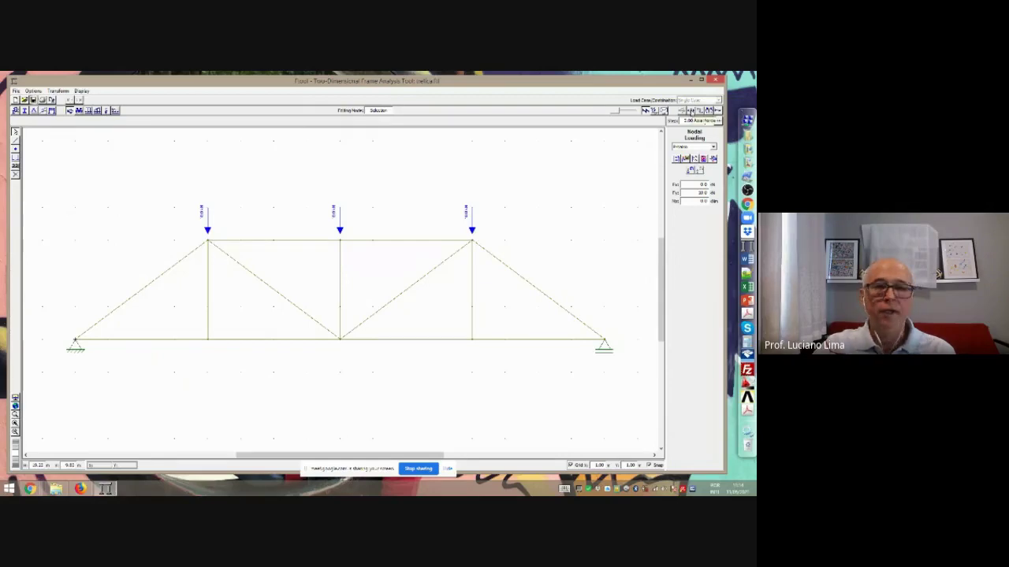
View the truss's axial force, shear force and bending moment diagrams, and return to the loaded model
left_click(691, 111)
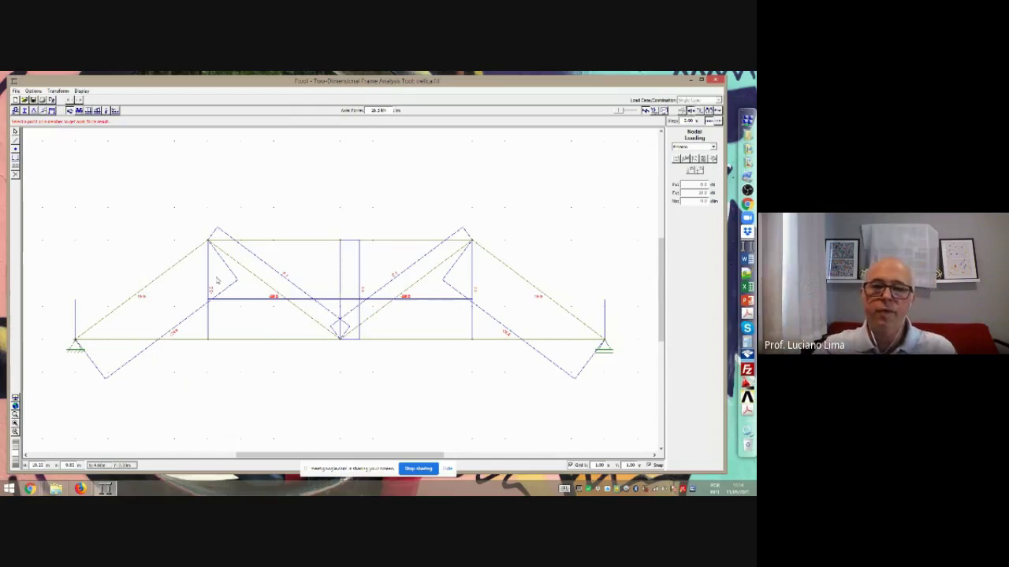
left_click(700, 112)
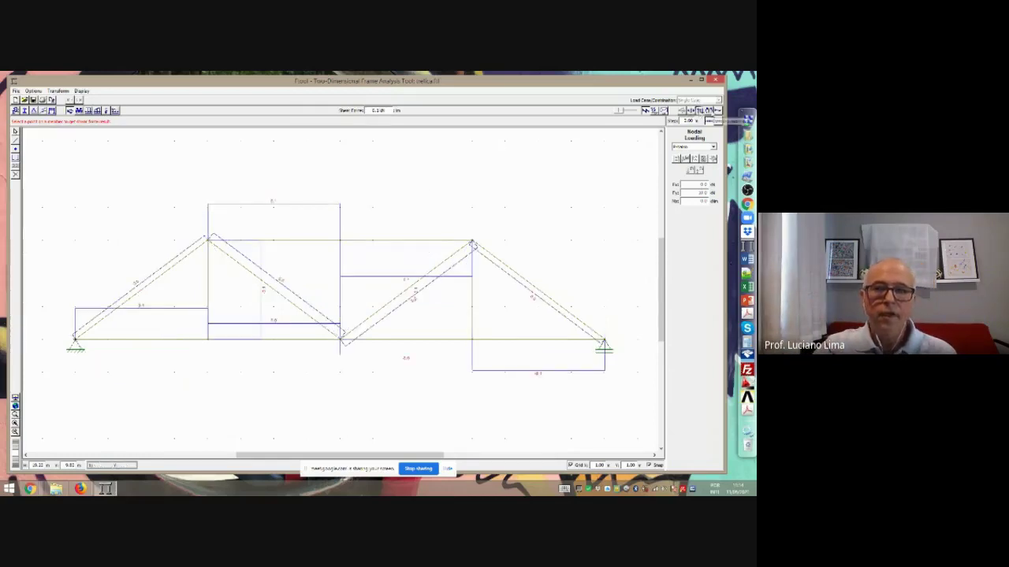
left_click(709, 111)
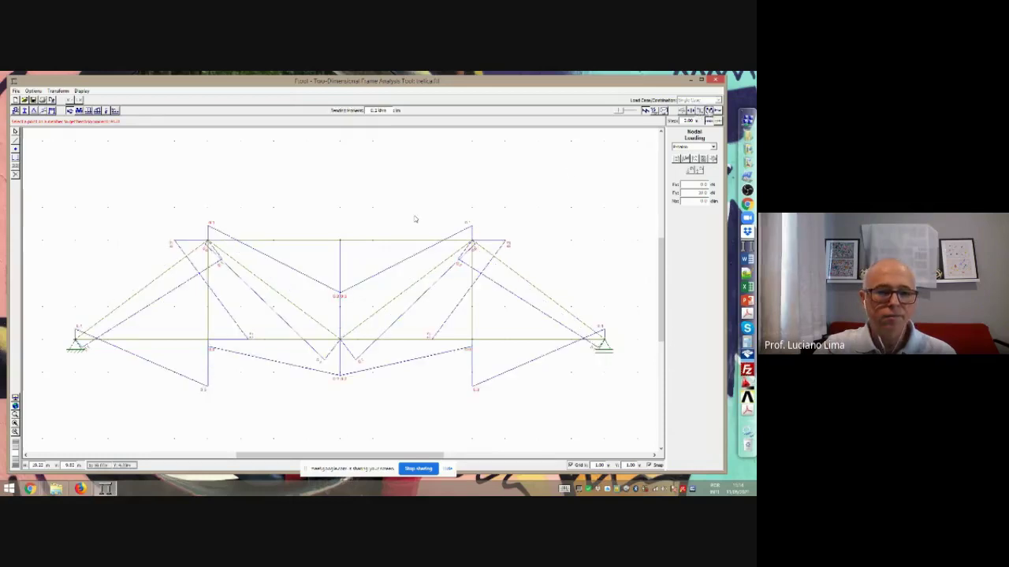
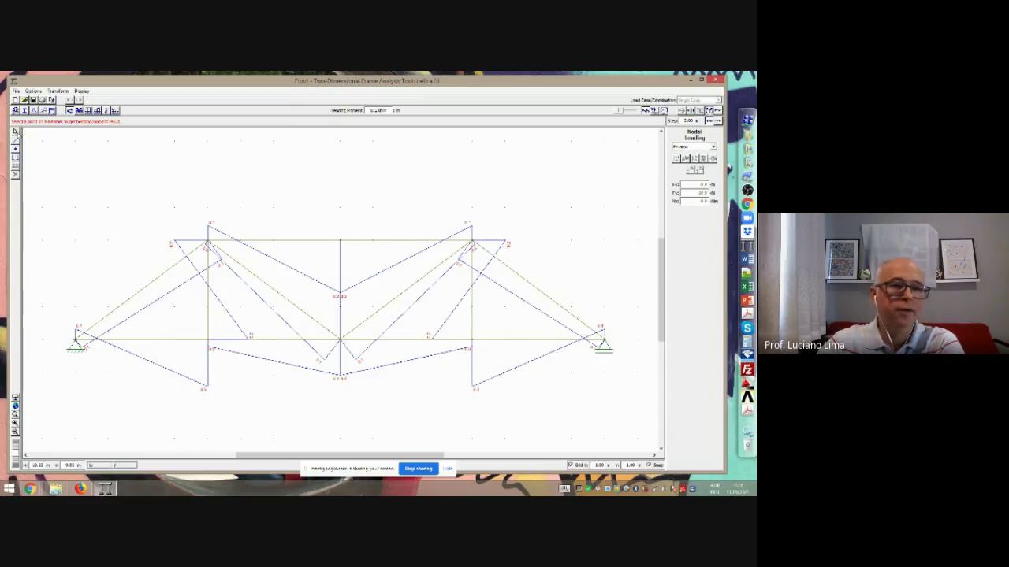
left_click(15, 132)
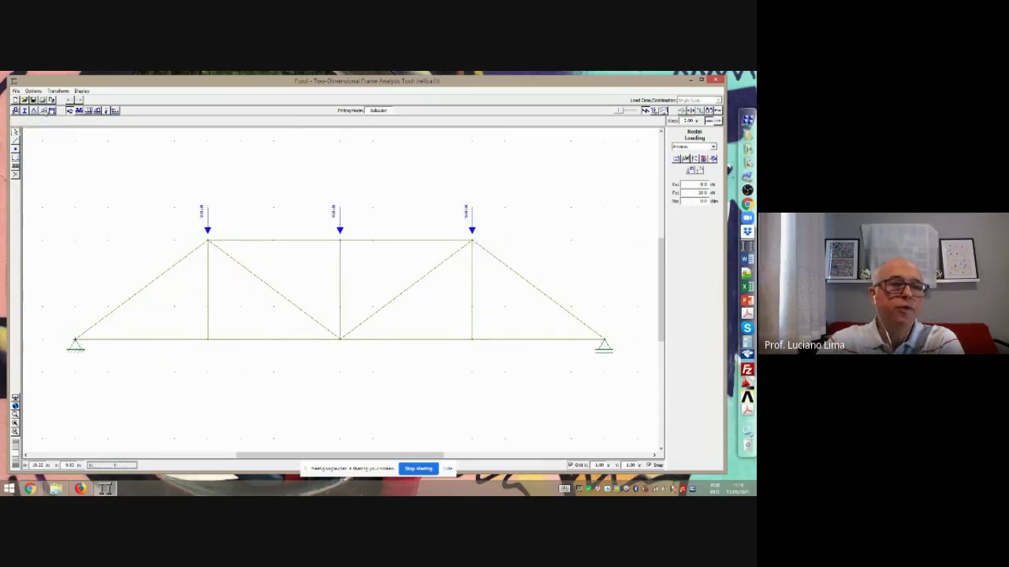
Release the rotation at both ends of all truss members so that every joint is hinged
left_click(45, 112)
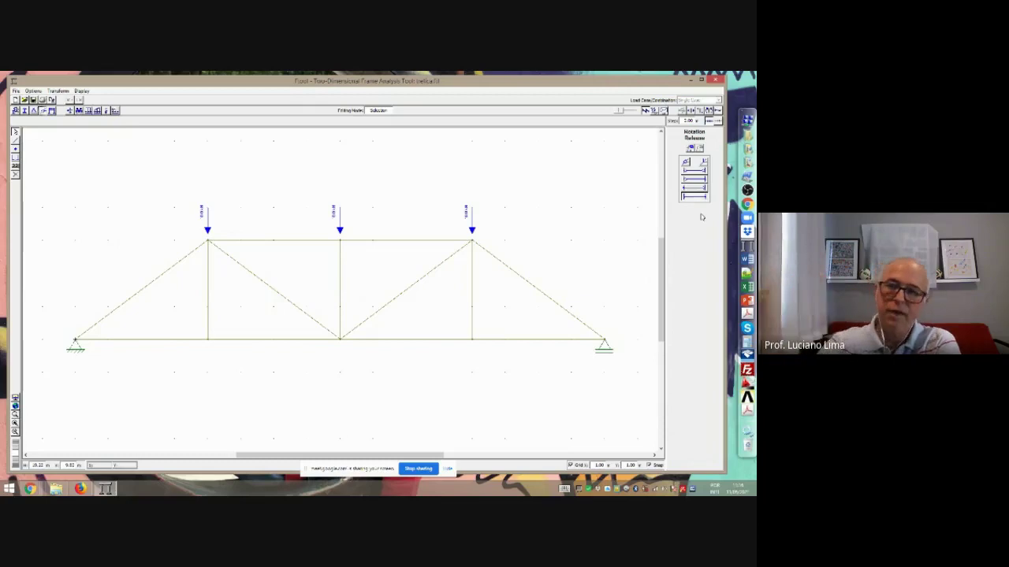
left_click_drag(40, 190, 632, 393)
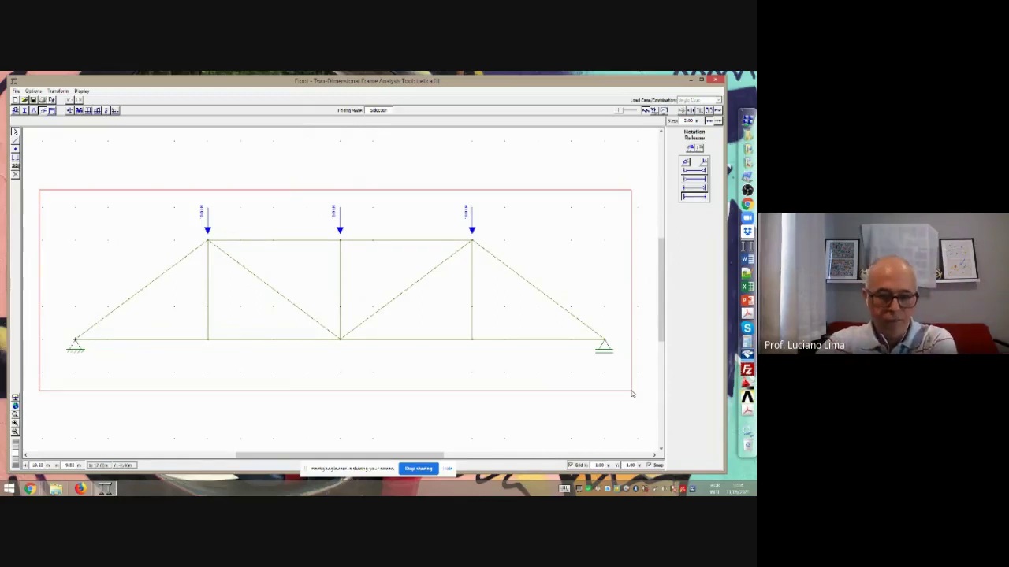
left_click_drag(632, 394, 633, 394)
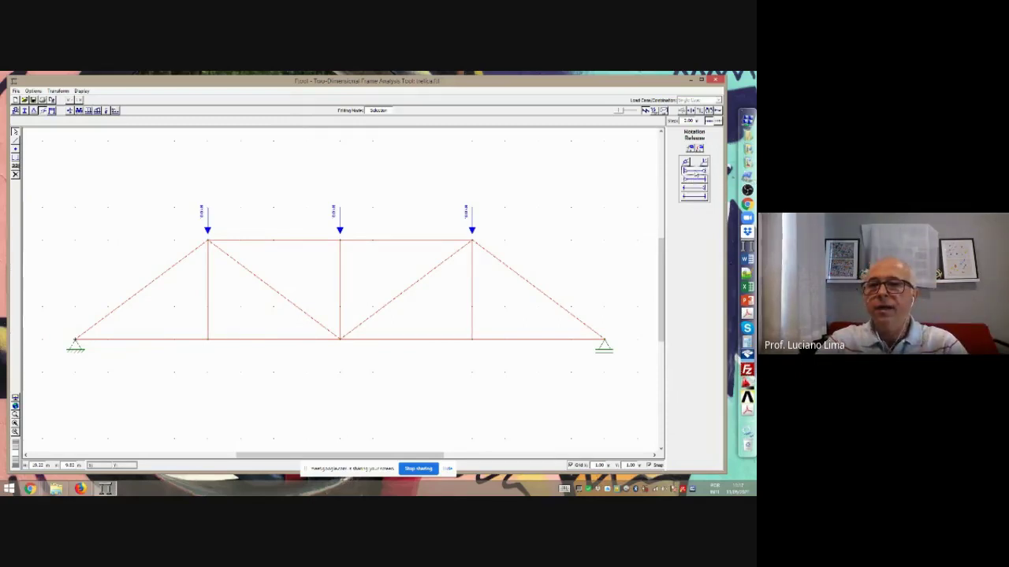
left_click(699, 148)
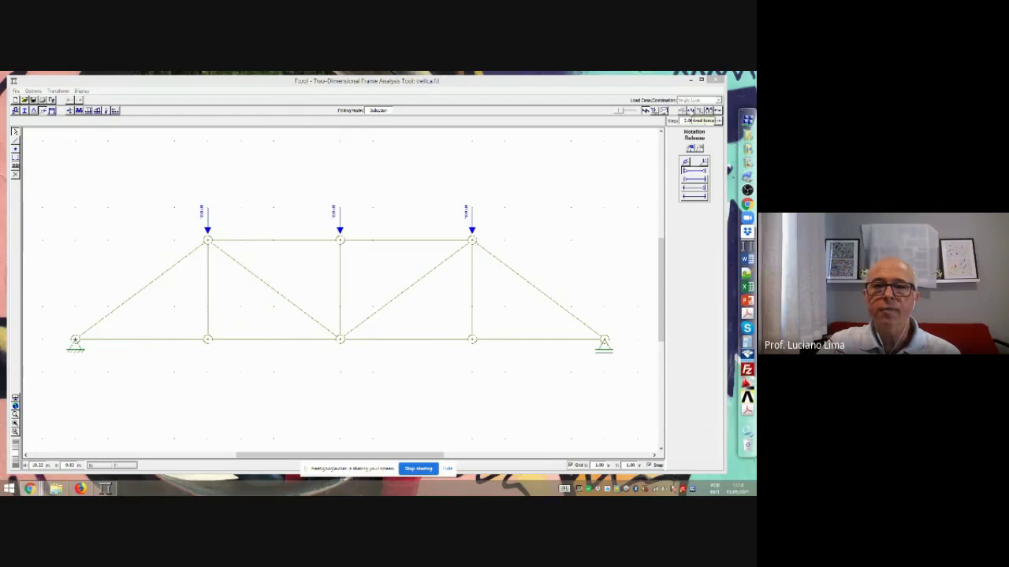
Display the axial force diagram of the hinged truss
left_click(646, 110)
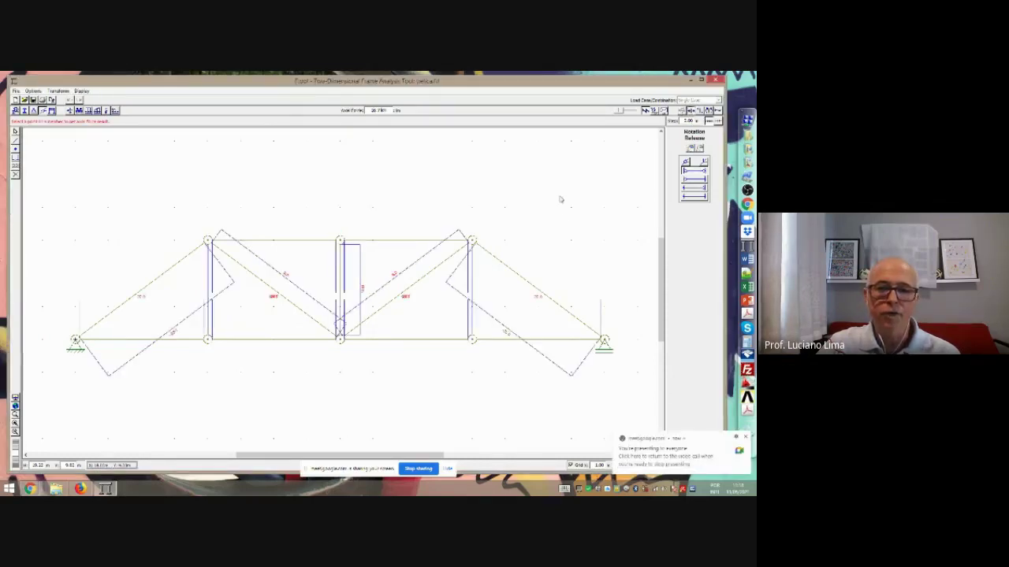
View the hinged truss's shear force and bending moment diagrams, and return to the axial forces with the diagram scale reduced to show only values
left_click(700, 111)
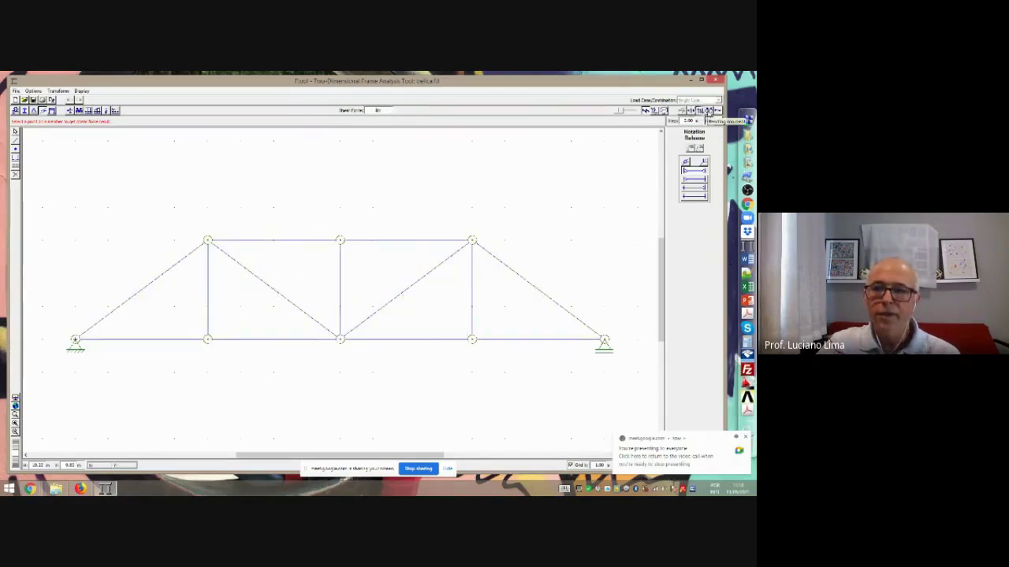
left_click(708, 111)
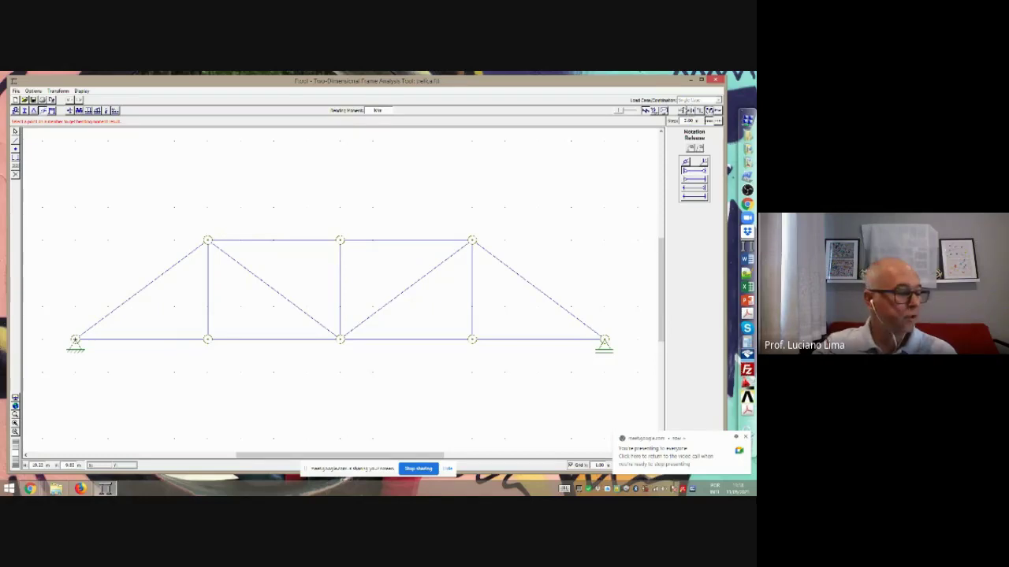
left_click(686, 114)
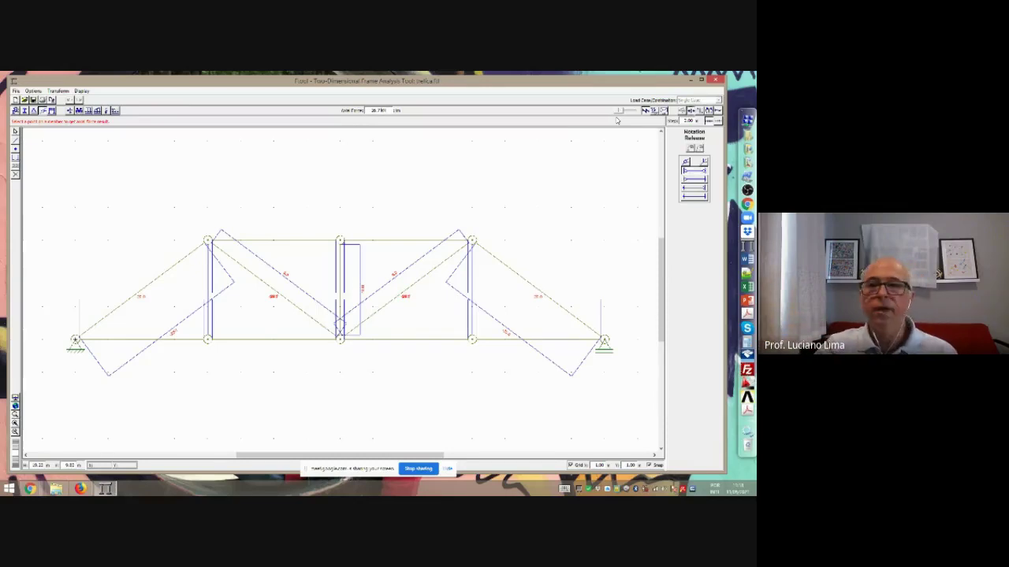
mouse_move(619, 112)
left_mouse_down()
mouse_move(628, 113)
mouse_move(606, 117)
left_mouse_up()
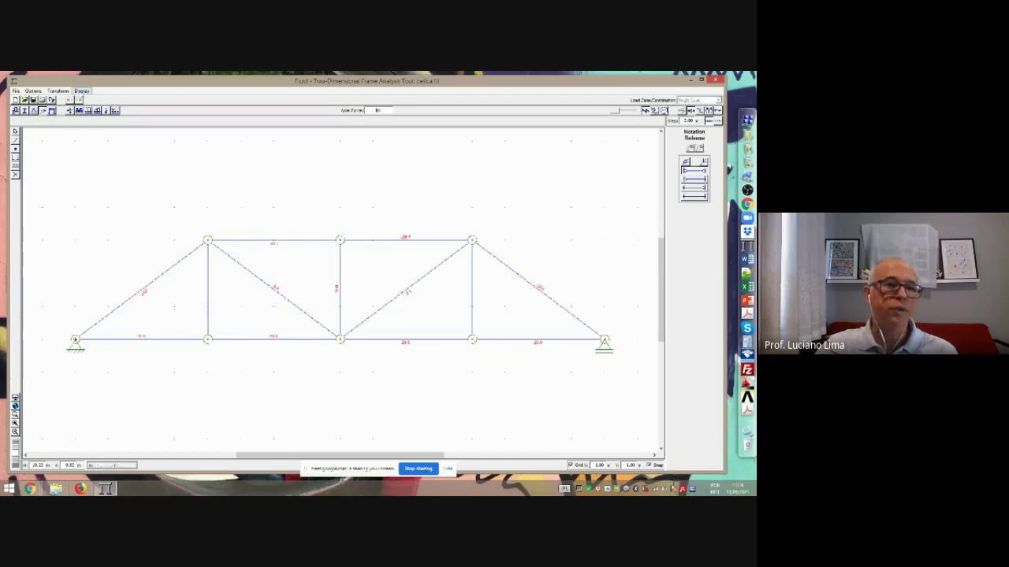
Show the support reactions with their values and the applied loading together with the analysis results
left_click(82, 92)
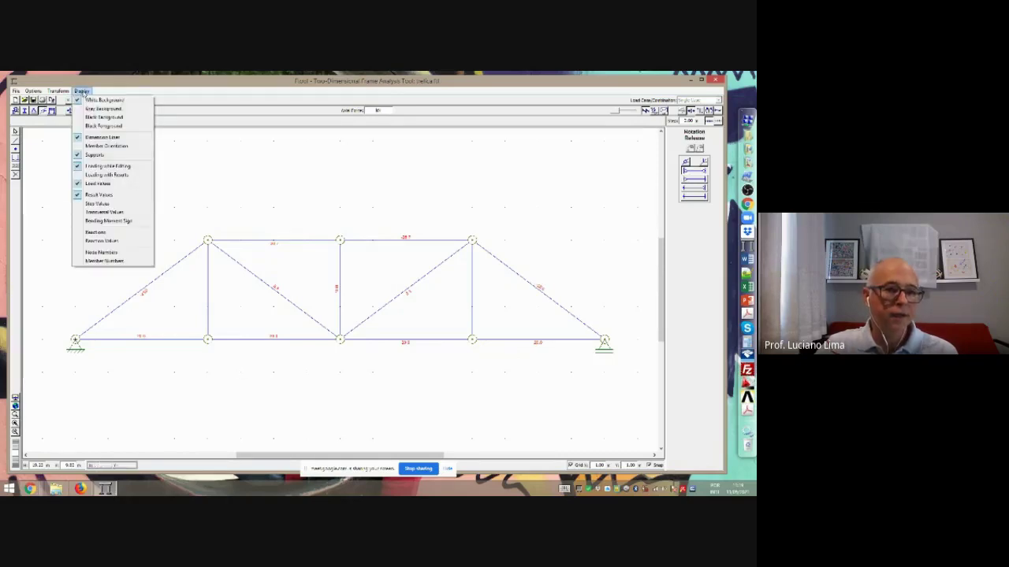
left_click(96, 242)
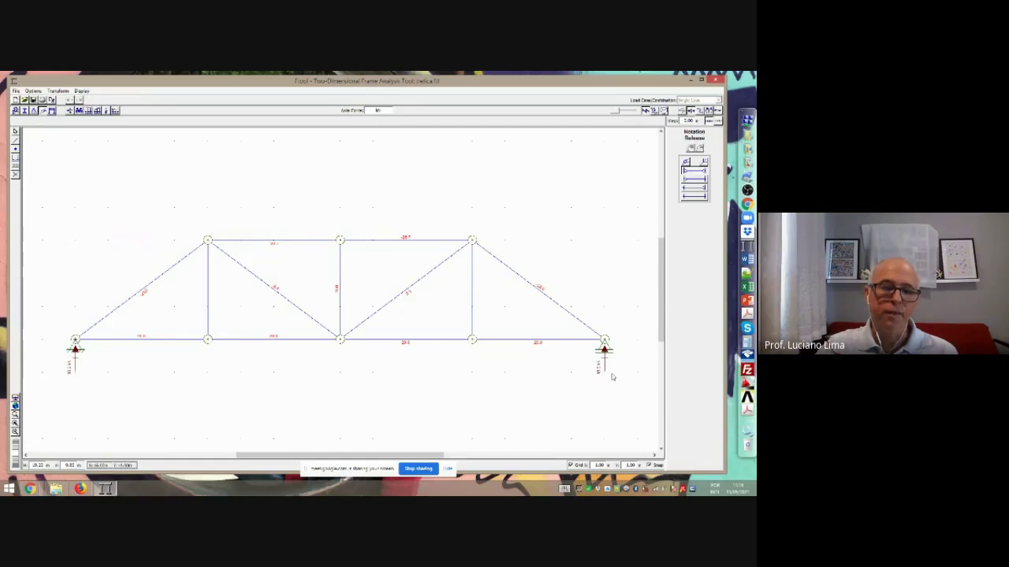
left_click(82, 90)
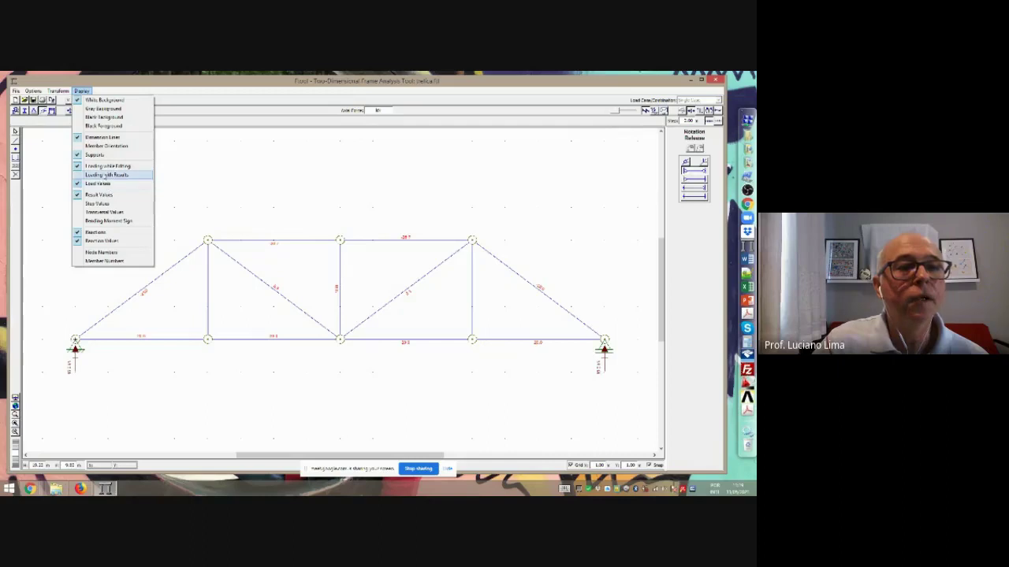
left_click(102, 177)
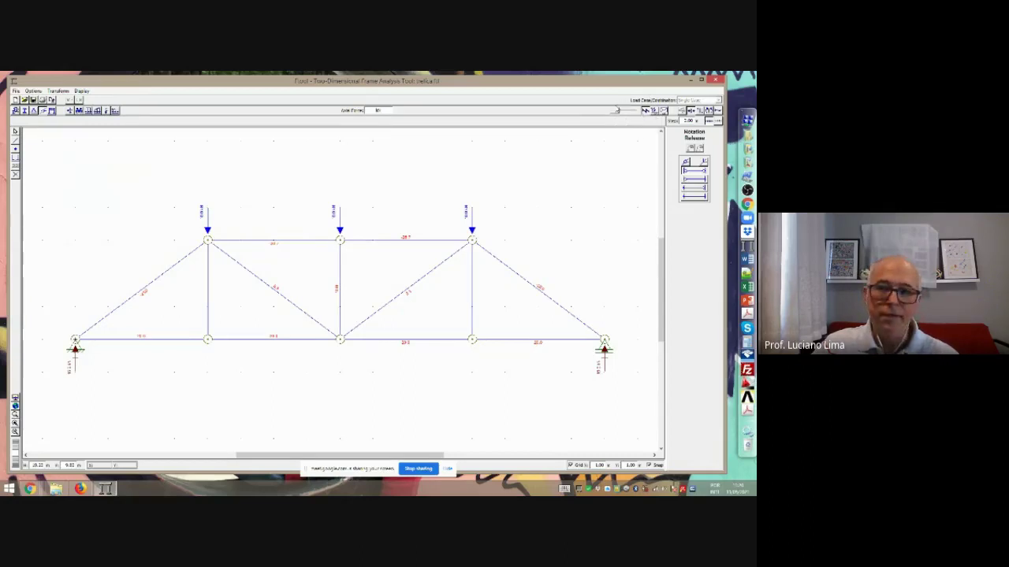
Redisplay the truss's axial force diagram and enlarge its result scale, keeping the loads and reaction values shown
mouse_move(618, 110)
left_mouse_down()
mouse_move(630, 115)
mouse_move(611, 119)
left_mouse_up()
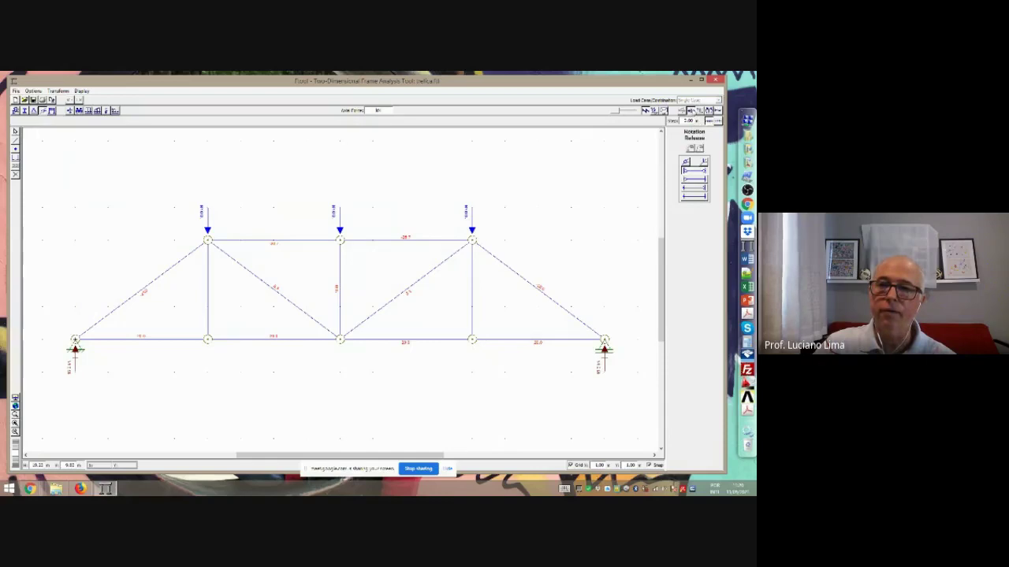
left_click(690, 112)
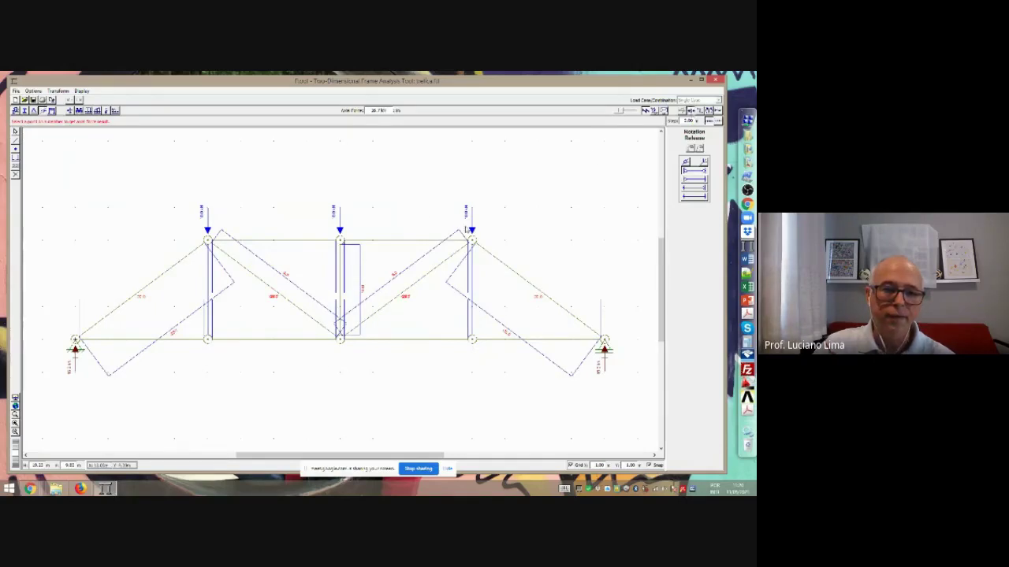
left_click(690, 113)
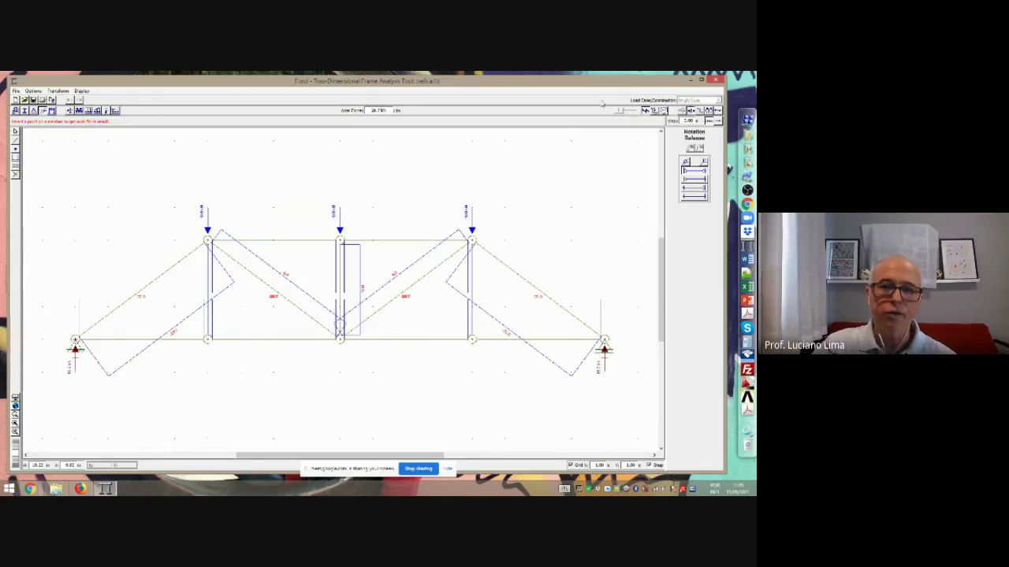
left_click(627, 111)
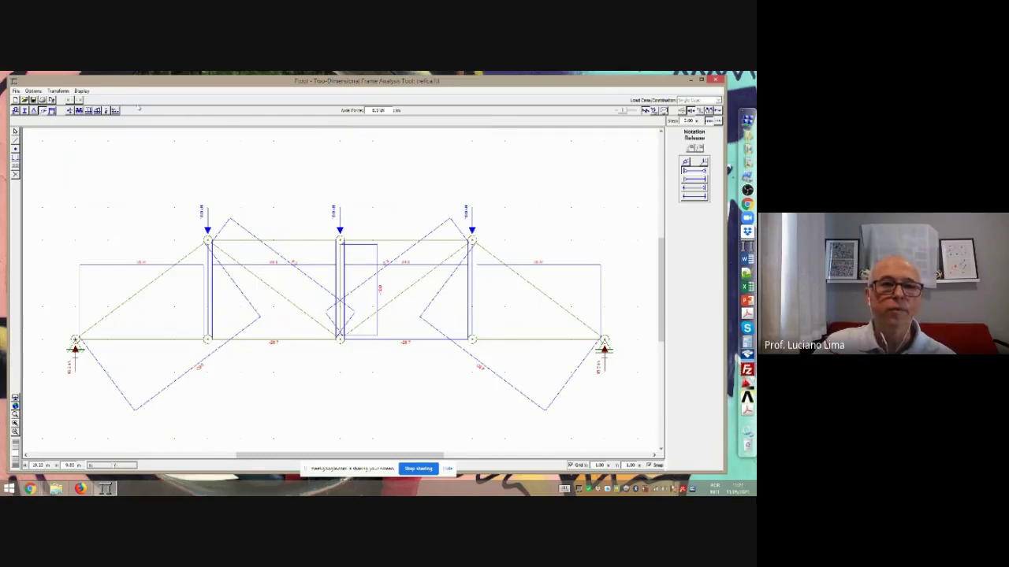
left_click(82, 91)
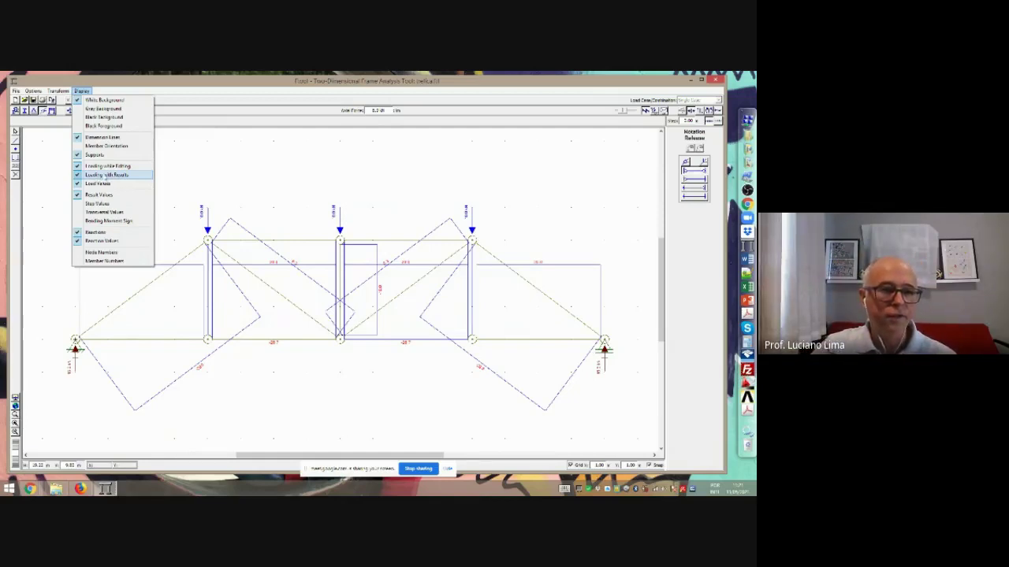
left_click(121, 242)
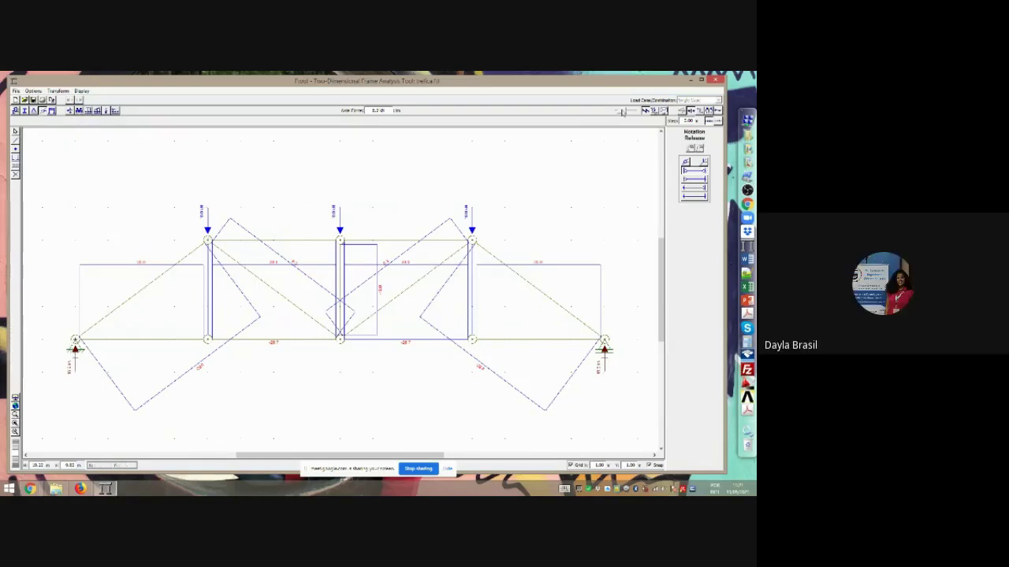
left_click_drag(623, 112, 624, 113)
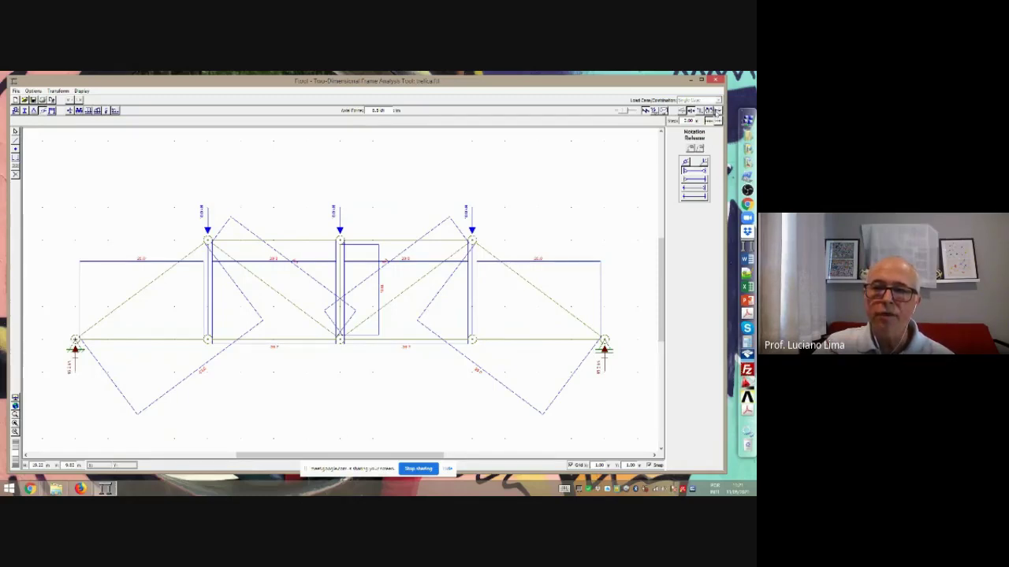
Display the truss's deformed configuration at a reduced scale and query the displacements of the lower chord's middle node
left_click(717, 112)
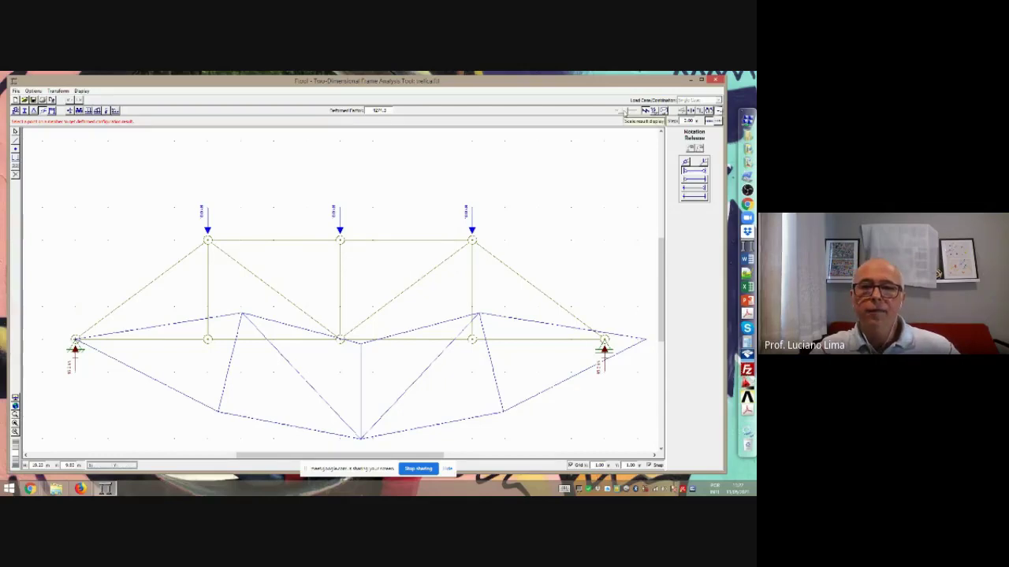
left_click(625, 112)
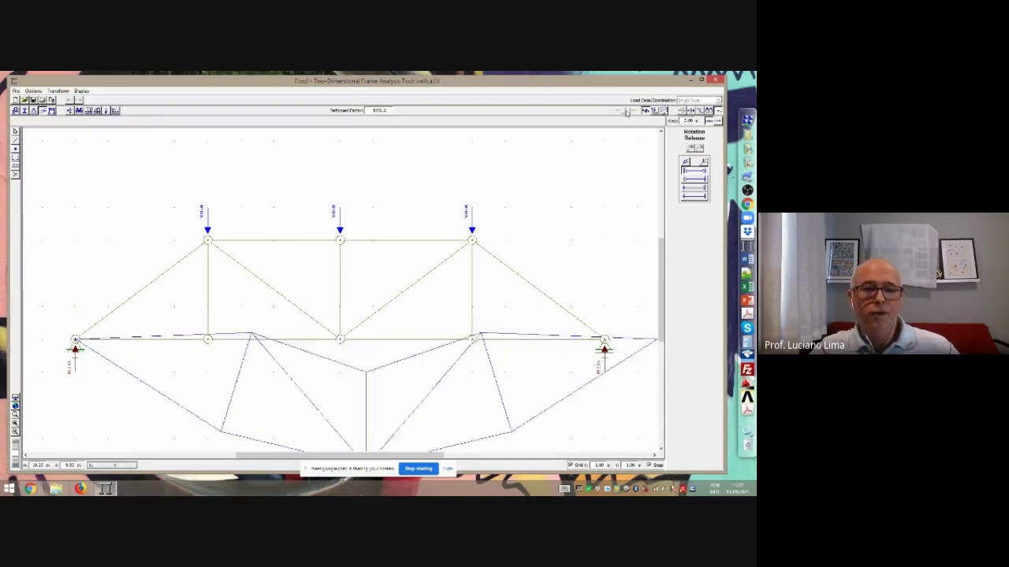
left_click(623, 111)
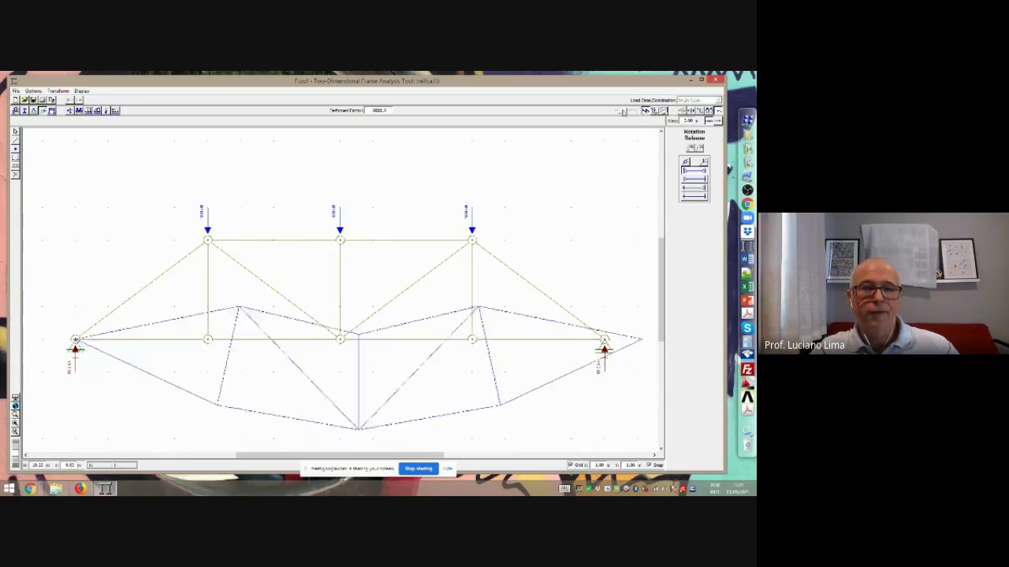
left_click(623, 111)
left_click_drag(623, 112, 619, 112)
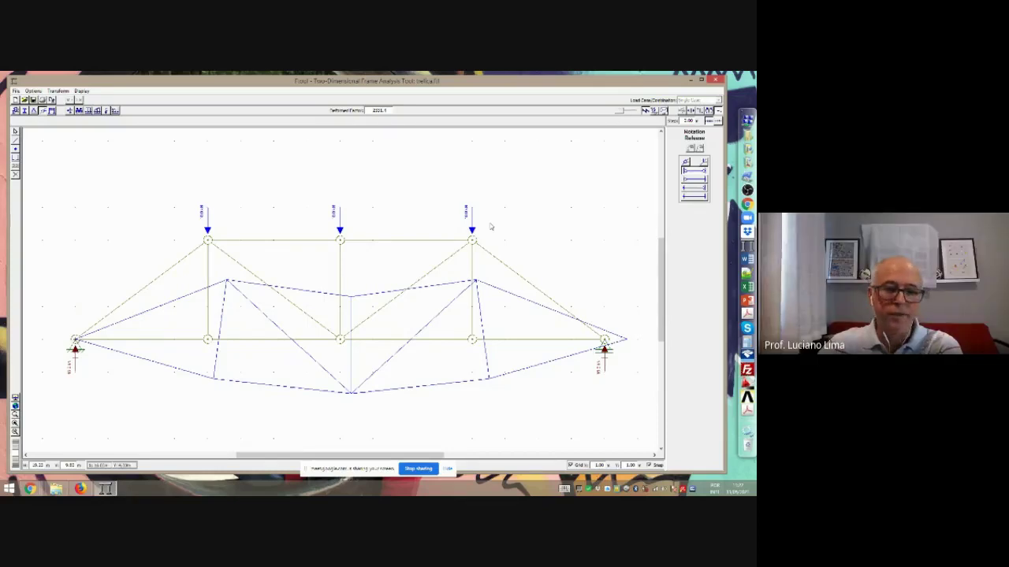
left_click(340, 341)
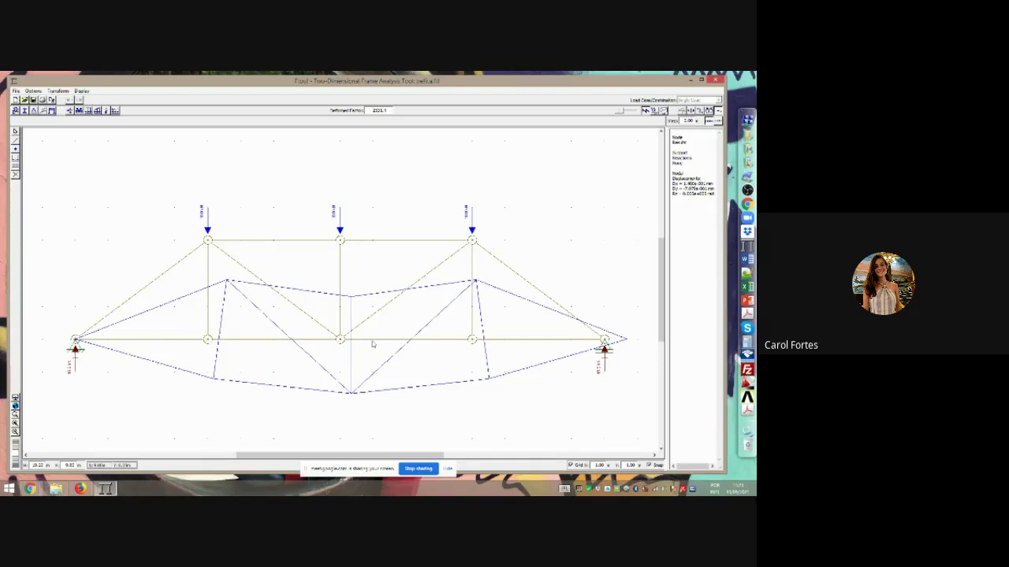
left_click(346, 263)
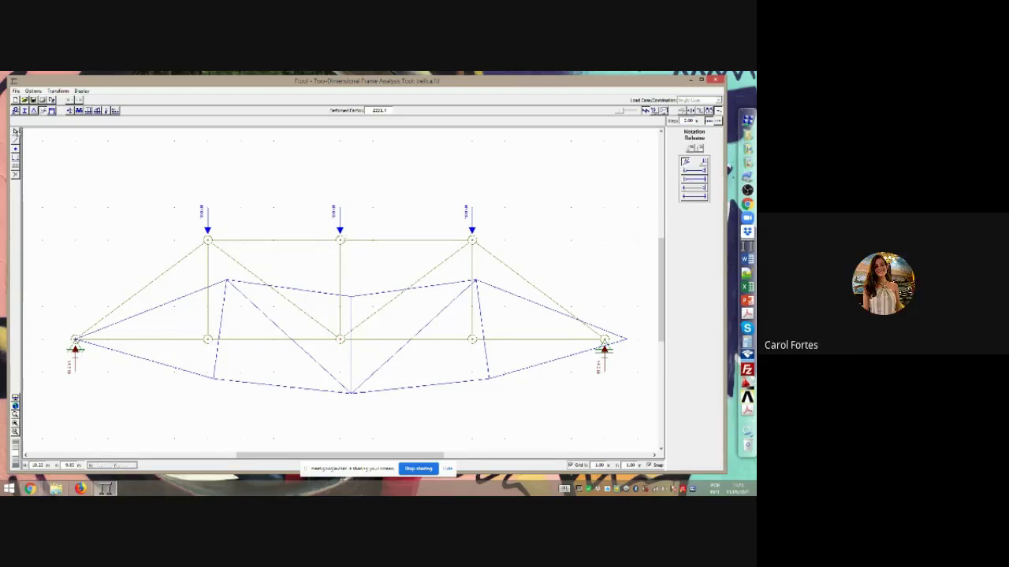
Delete the central vertical member, view the truss's deformed configuration without it, and return to editing the model
left_click(15, 131)
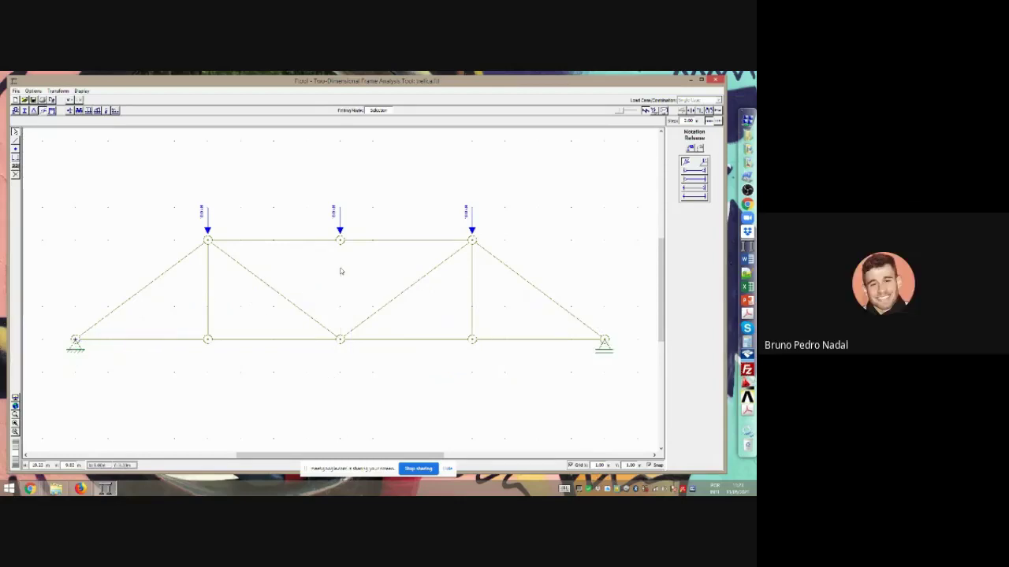
left_click(719, 111)
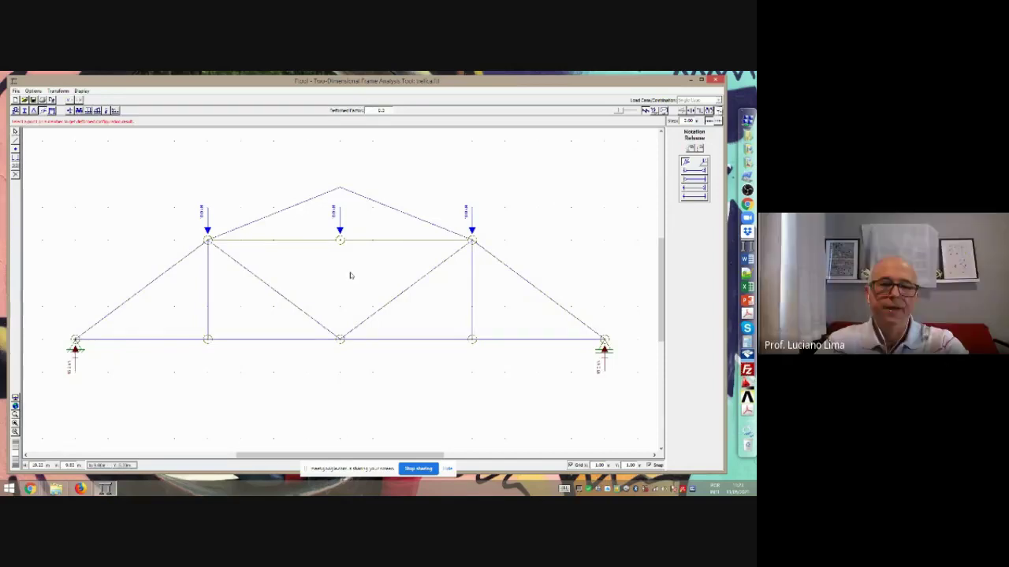
left_click(15, 133)
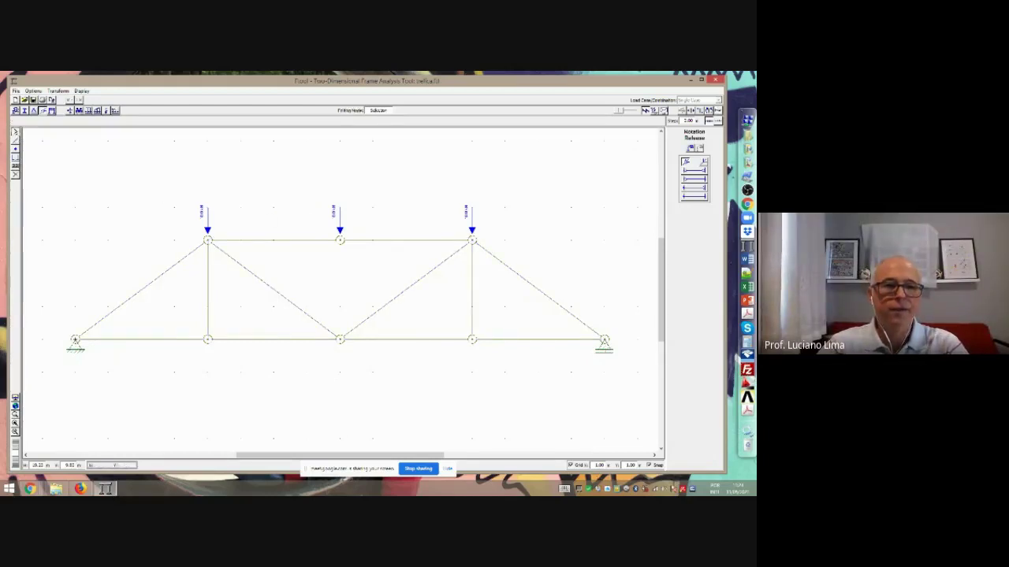
Redraw the central vertical member between the middle nodes of the upper and lower chords and assign it the steel material
left_click(15, 140)
left_click(340, 239)
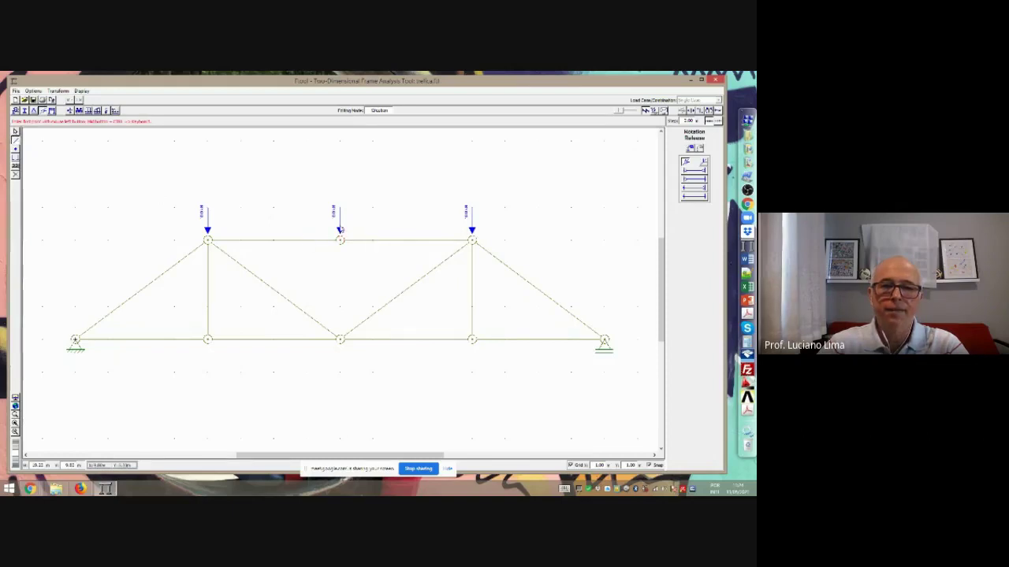
left_click(340, 339)
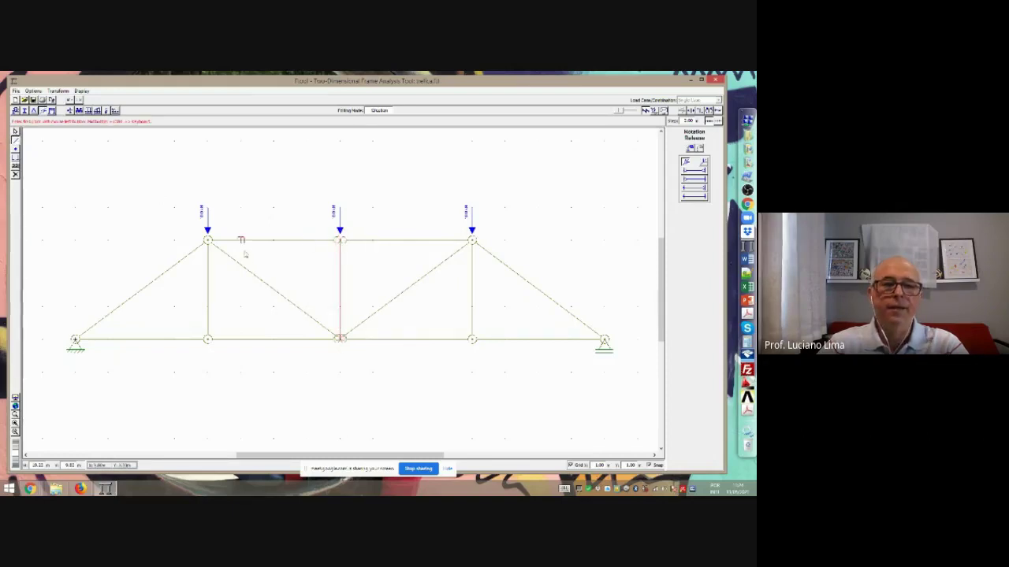
left_click(43, 111)
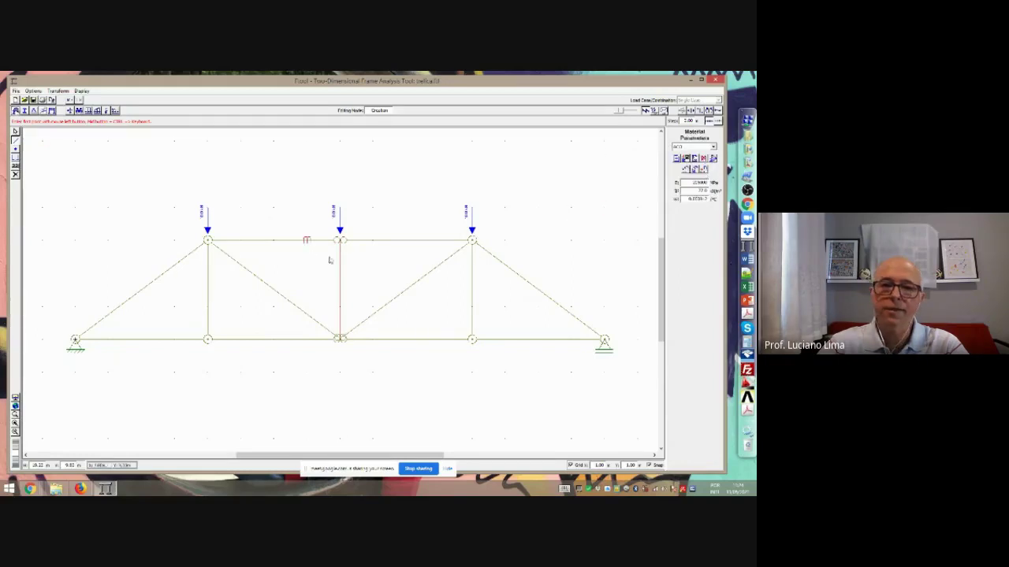
left_click(704, 171)
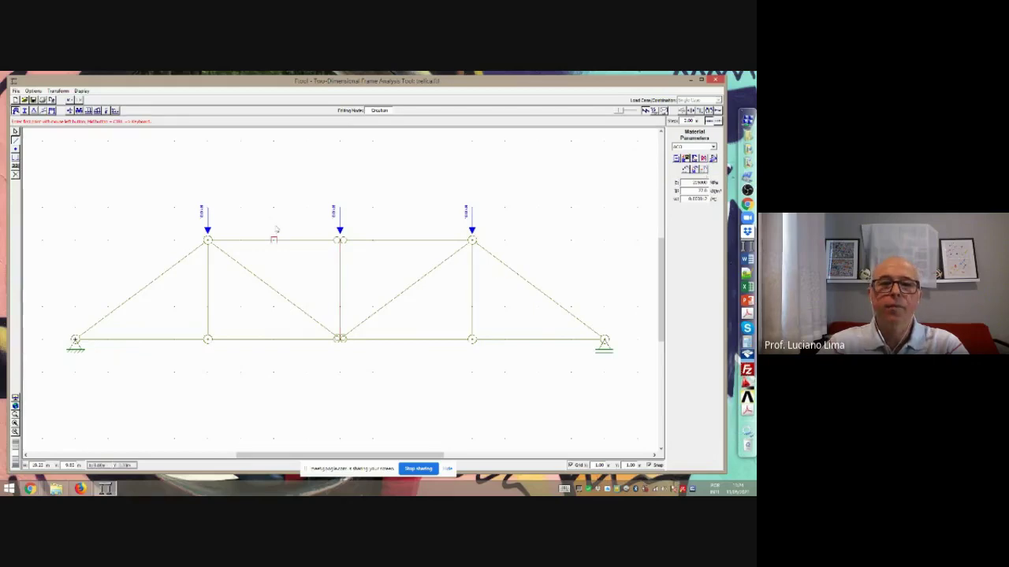
Assign the existing box section to the redrawn central vertical member
left_click(24, 110)
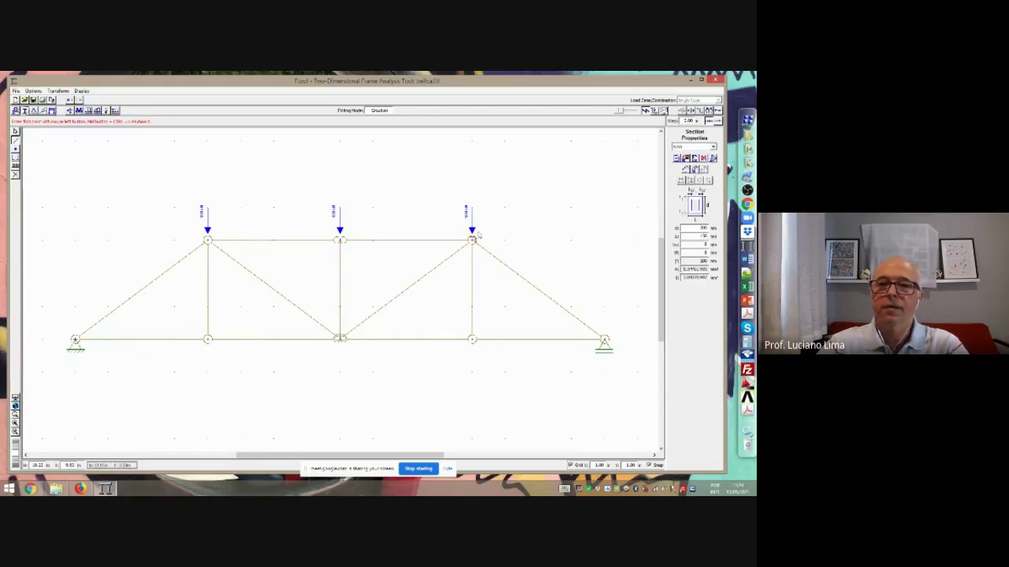
left_click(15, 131)
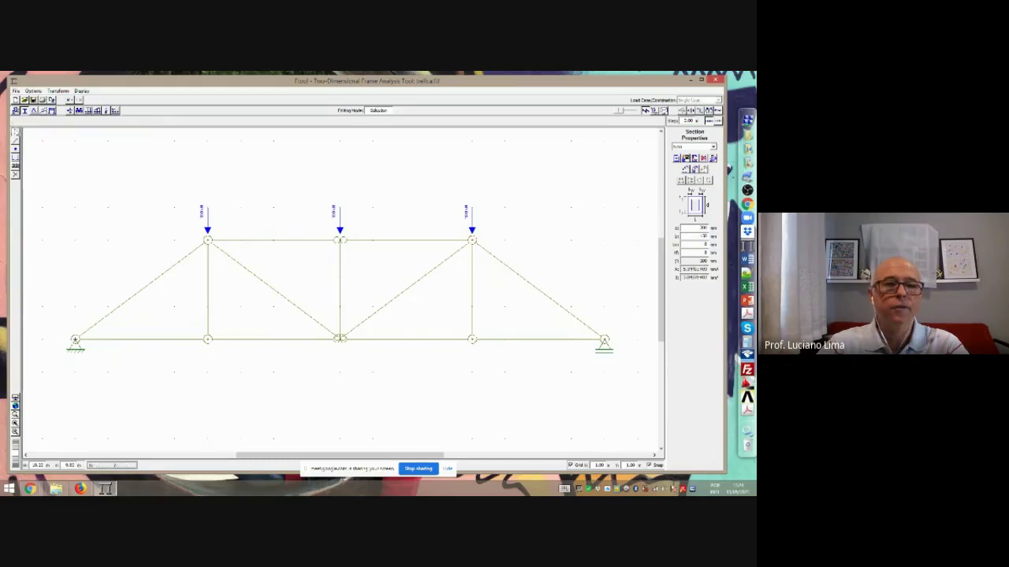
left_click(340, 262)
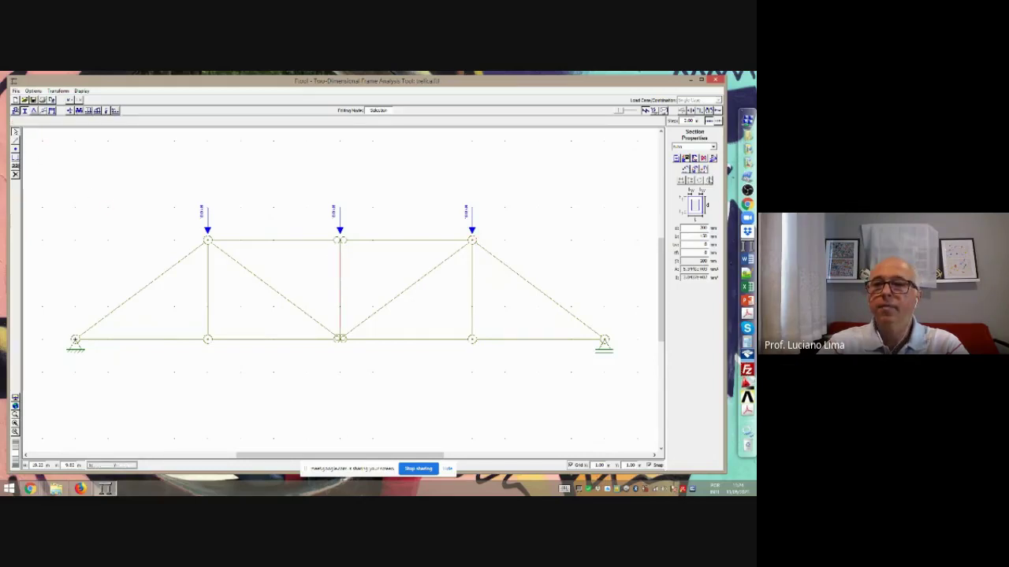
left_click(704, 170)
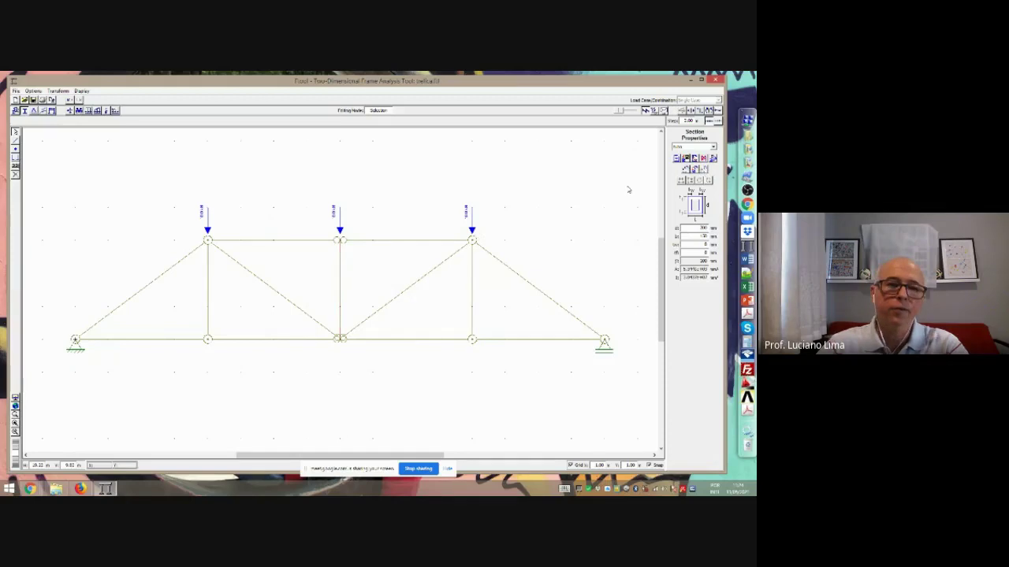
Release the rotation at both ends of the central vertical and surrounding truss members, and redisplay the deformed configuration
left_click(45, 114)
left_click_drag(142, 182, 643, 405)
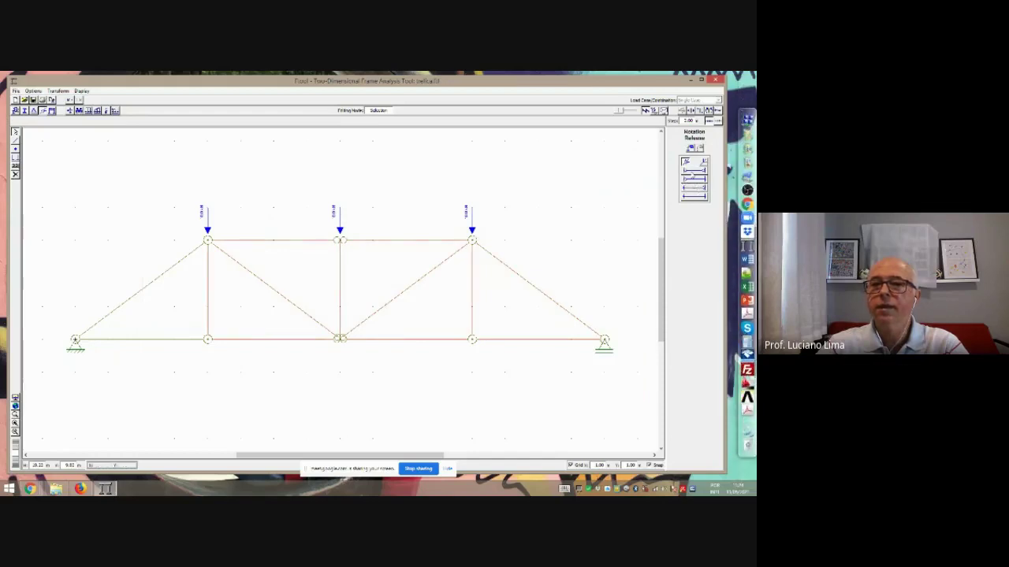
left_click(693, 169)
left_click(695, 149)
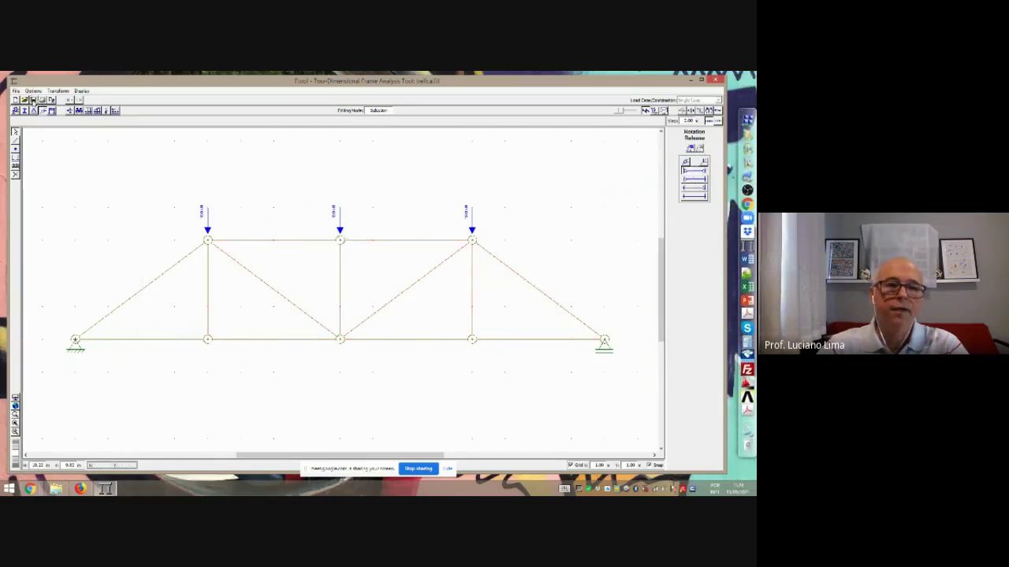
left_click(662, 110)
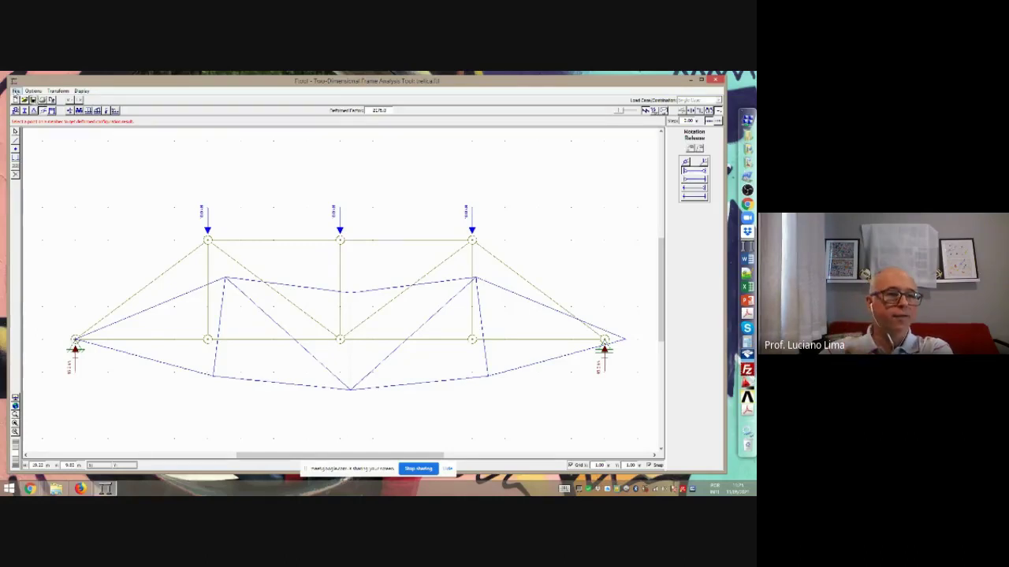
Save a copy of the model as portico.ftl in the Ftool folder, replacing the existing file
left_click(15, 91)
left_click(35, 147)
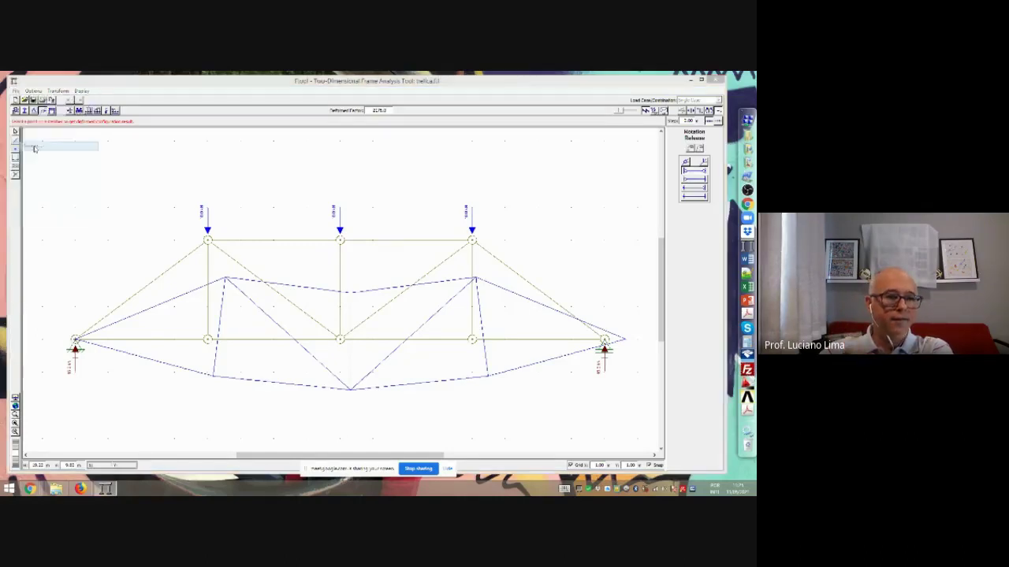
left_click(141, 167)
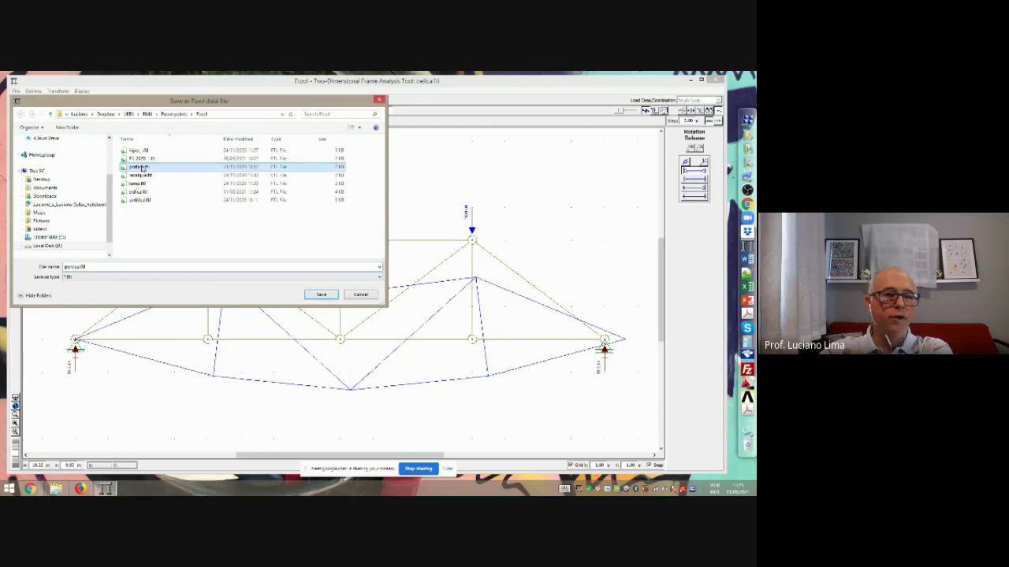
left_click(321, 295)
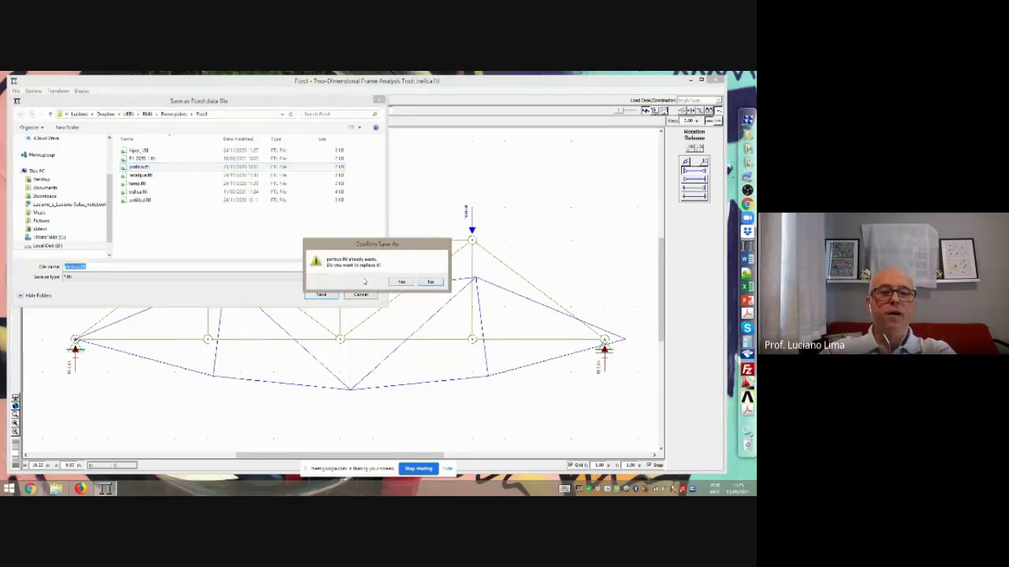
left_click(401, 282)
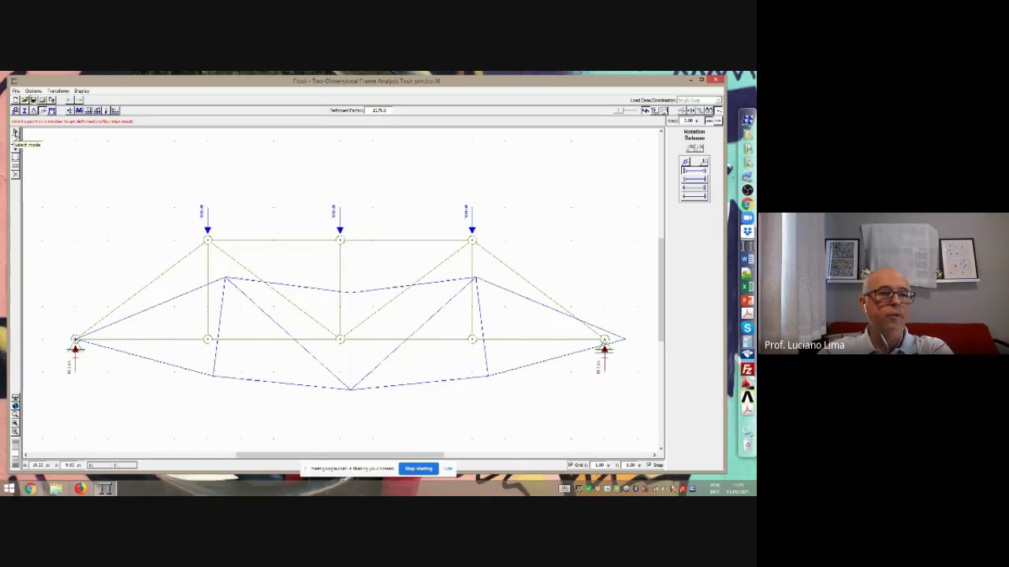
Select the entire truss with its supports and loads and delete it
left_click(16, 133)
left_click_drag(43, 143, 642, 402)
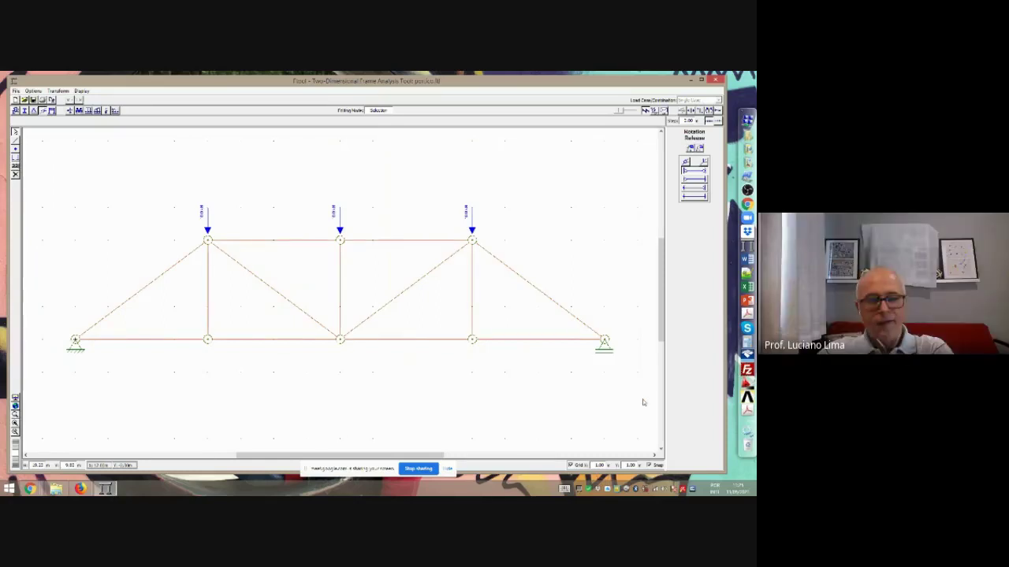
key("Delete")
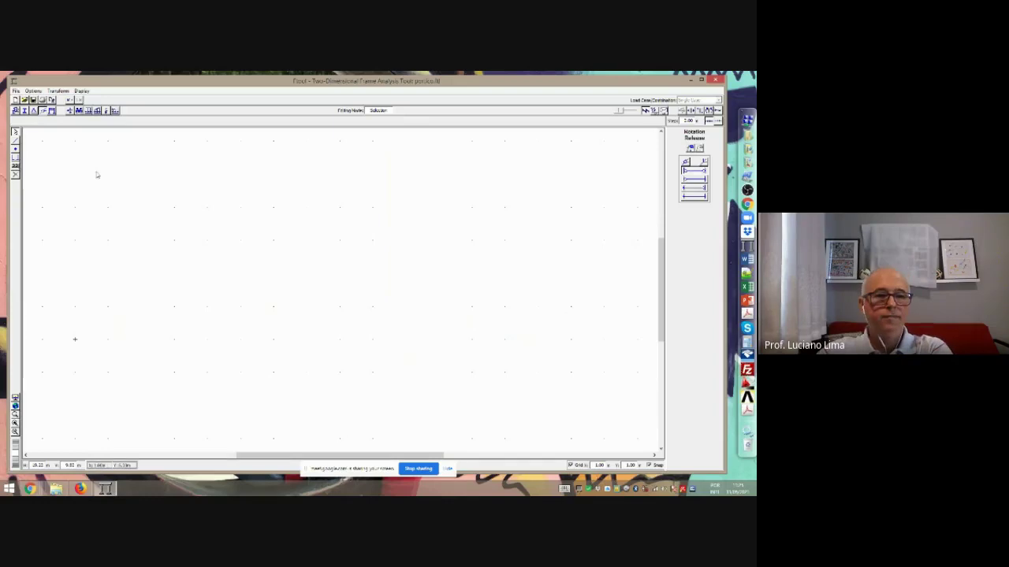
Draw a single-bay portal frame from the origin, with two columns about 6 m high and a beam about 8 m long
left_click(14, 432)
left_click(14, 432)
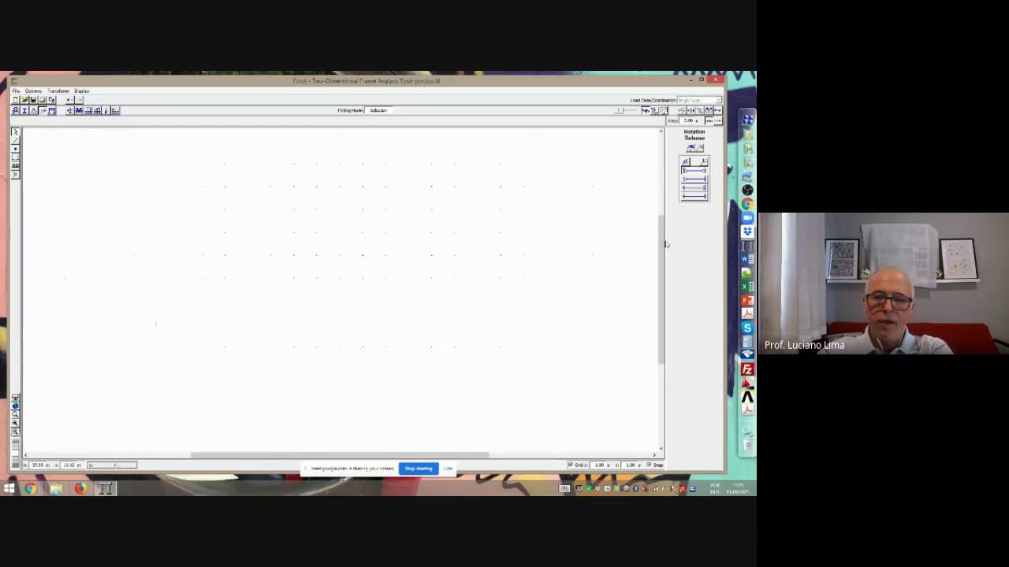
left_click_drag(664, 244, 664, 190)
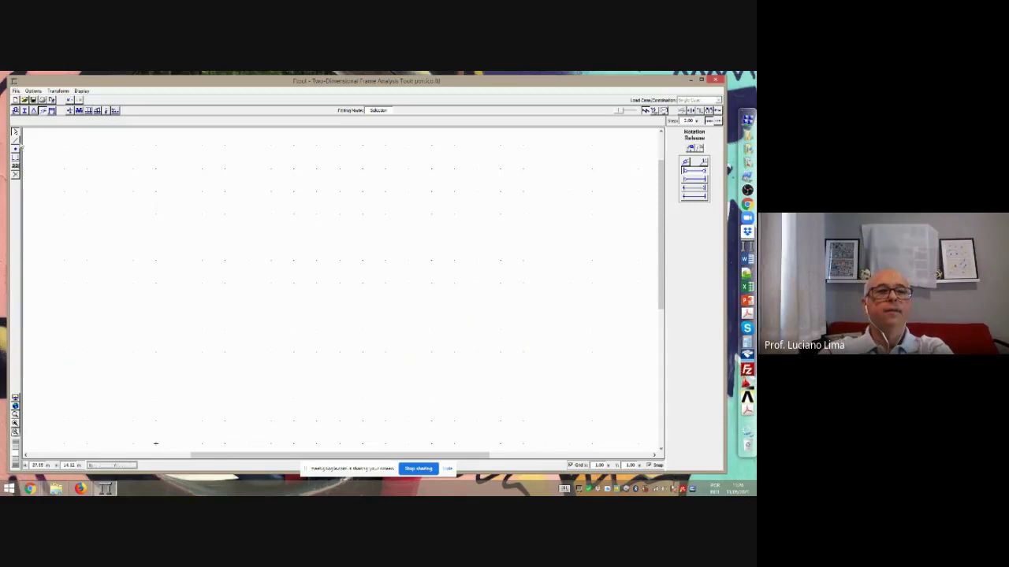
left_click(15, 141)
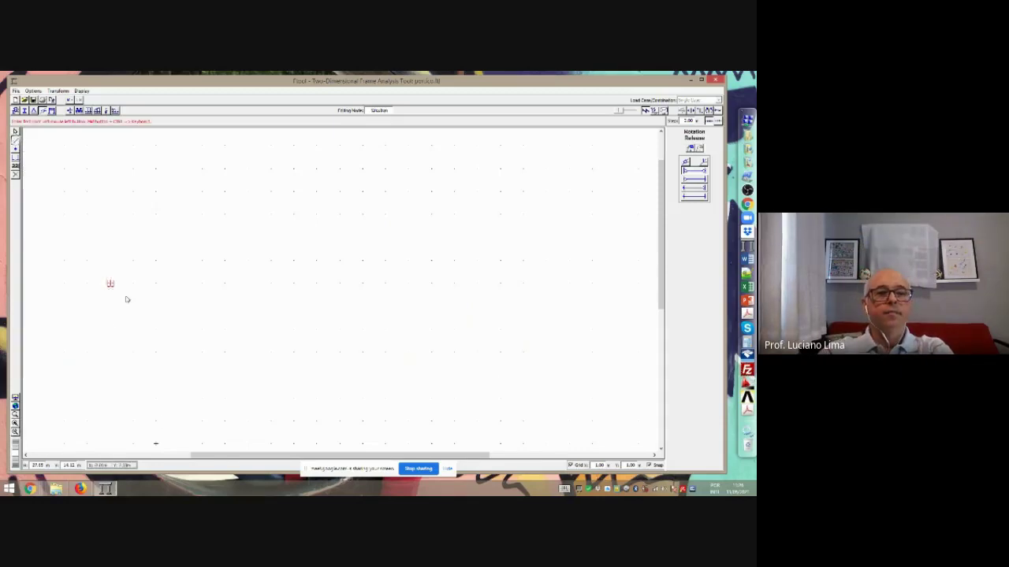
left_click(156, 443)
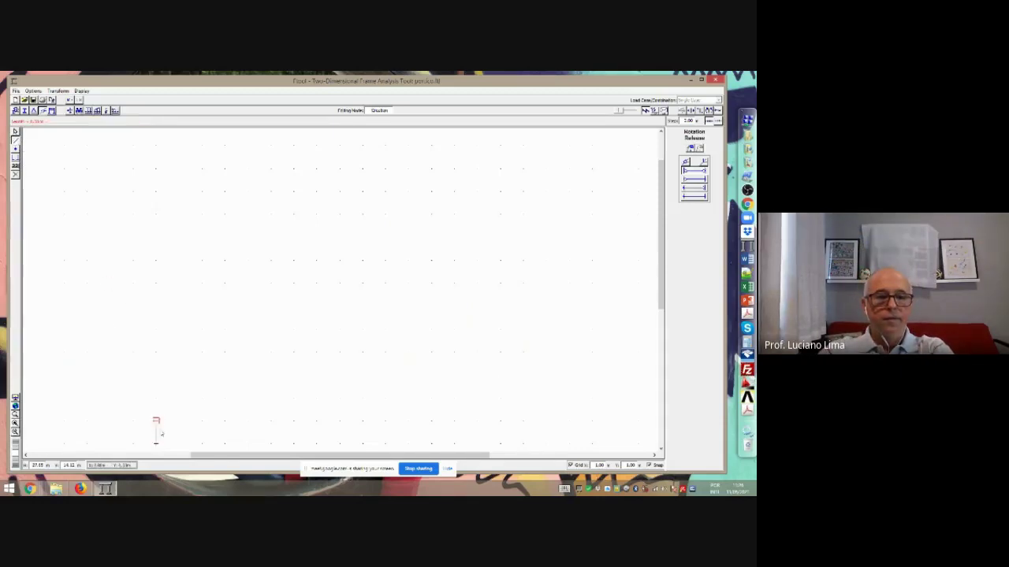
left_click(163, 309)
left_click(163, 309)
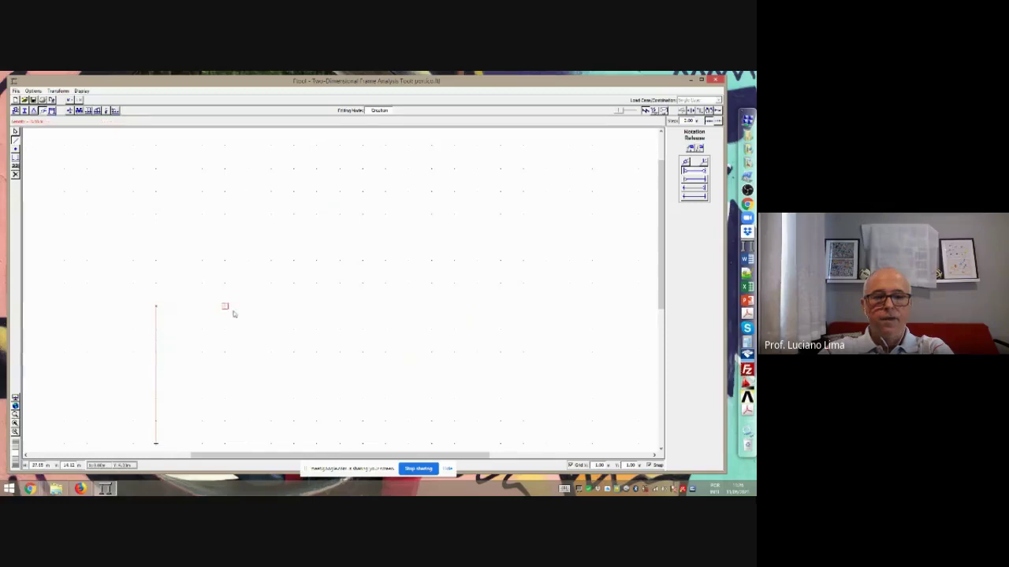
left_click(340, 308)
left_click(340, 443)
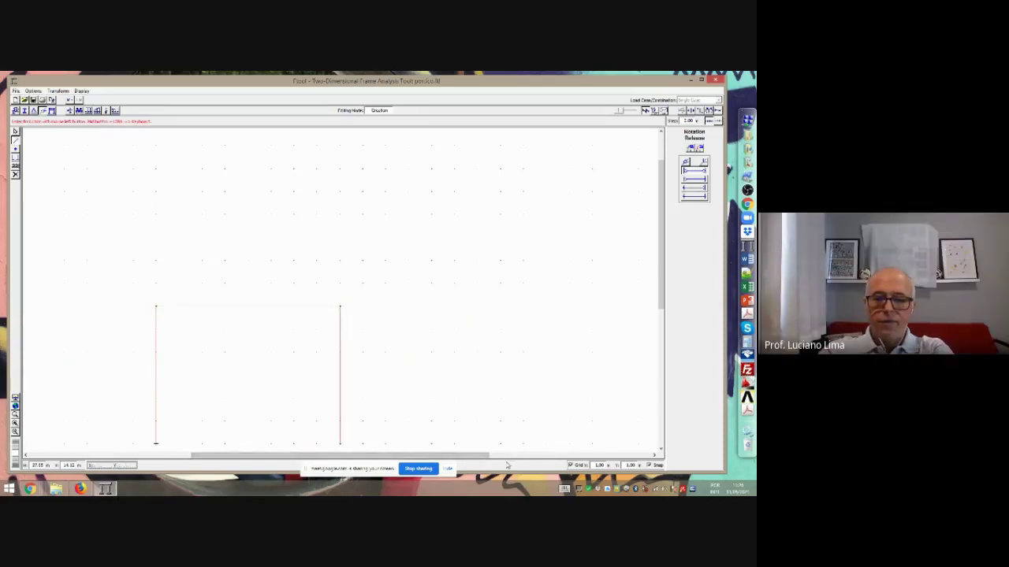
left_click(16, 132)
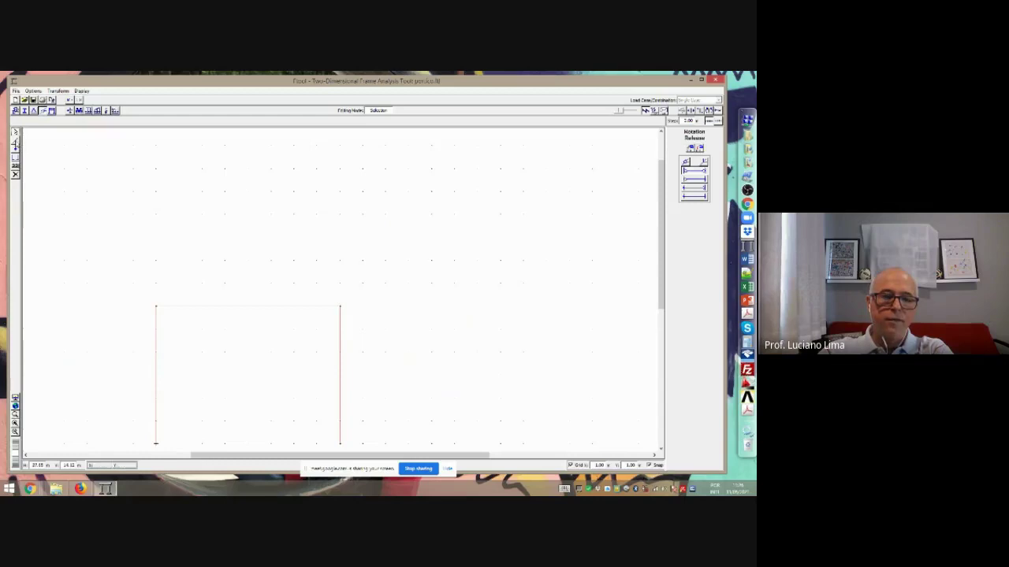
left_click(15, 145)
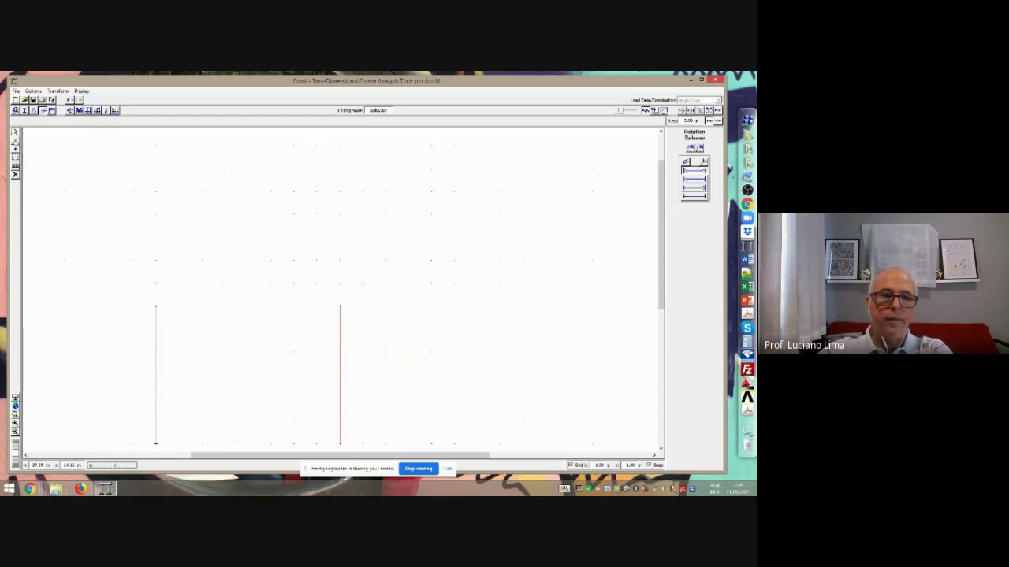
left_click(15, 148)
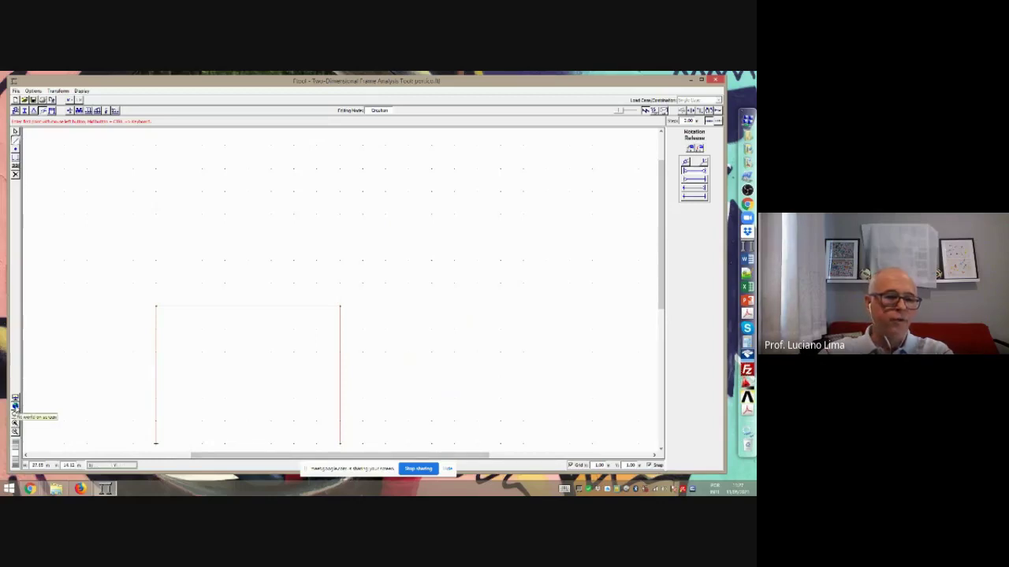
Assign the existing steel material to all members of the portal frame
left_click(15, 407)
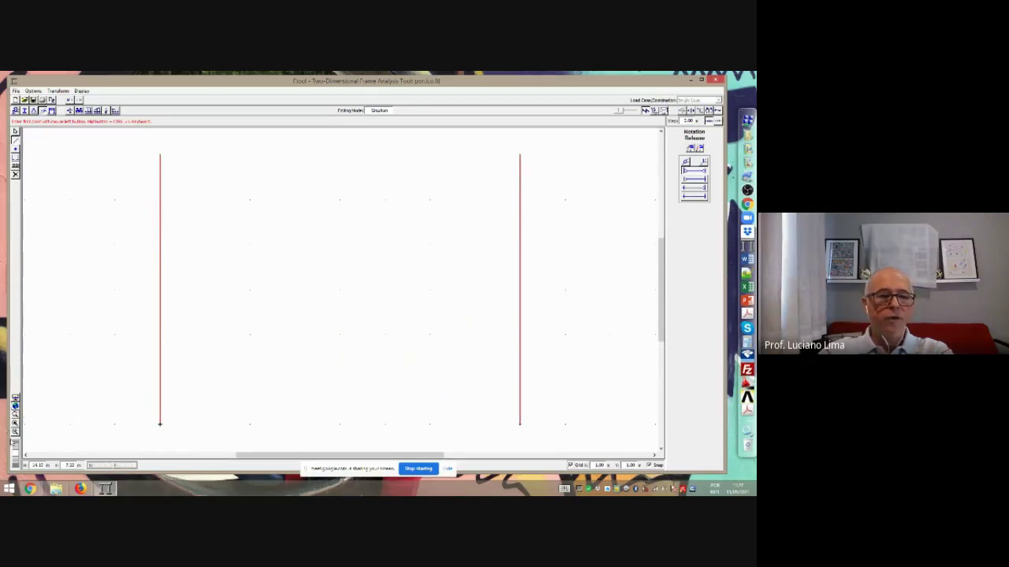
left_click(15, 432)
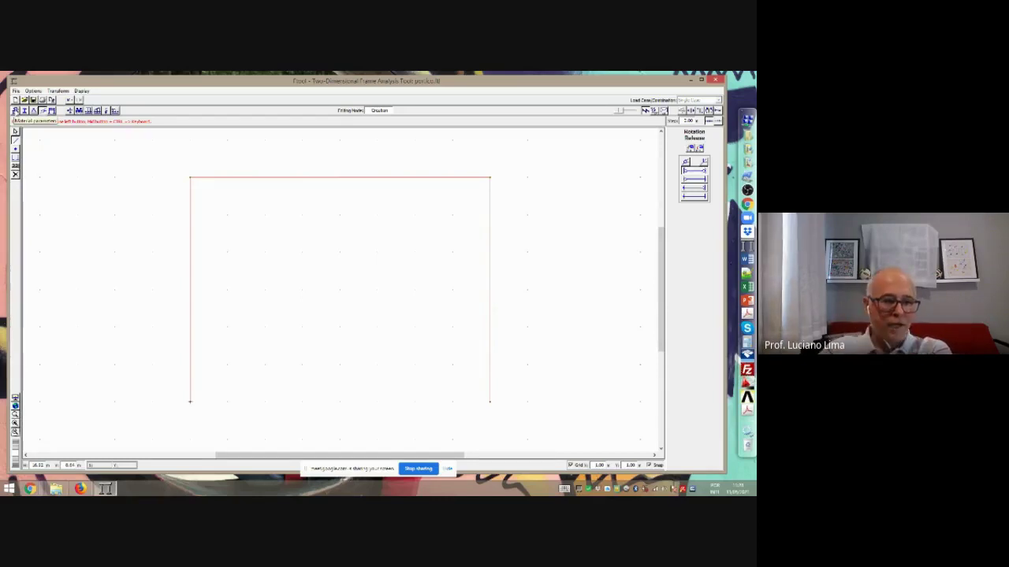
left_click(15, 110)
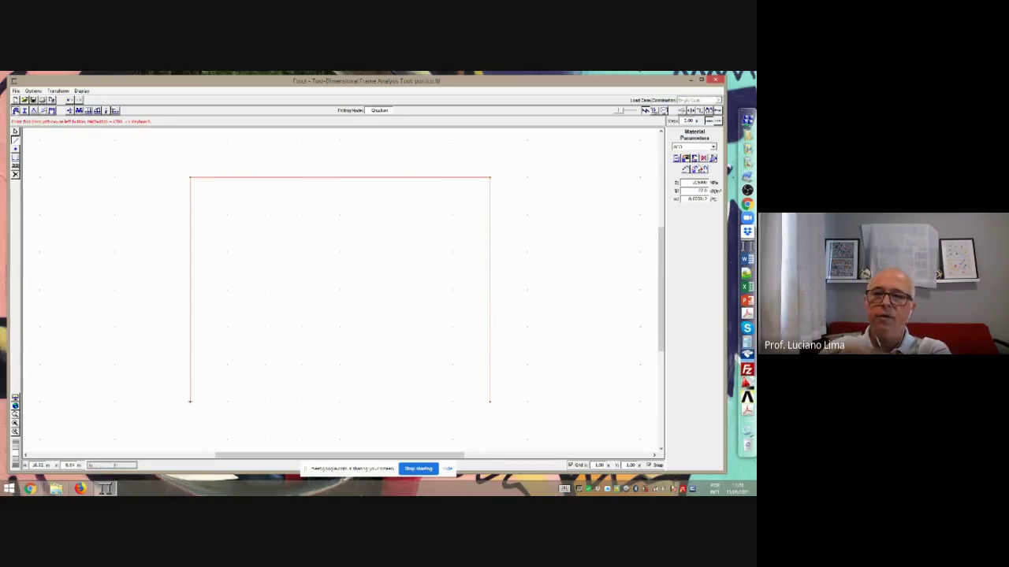
left_click(696, 169)
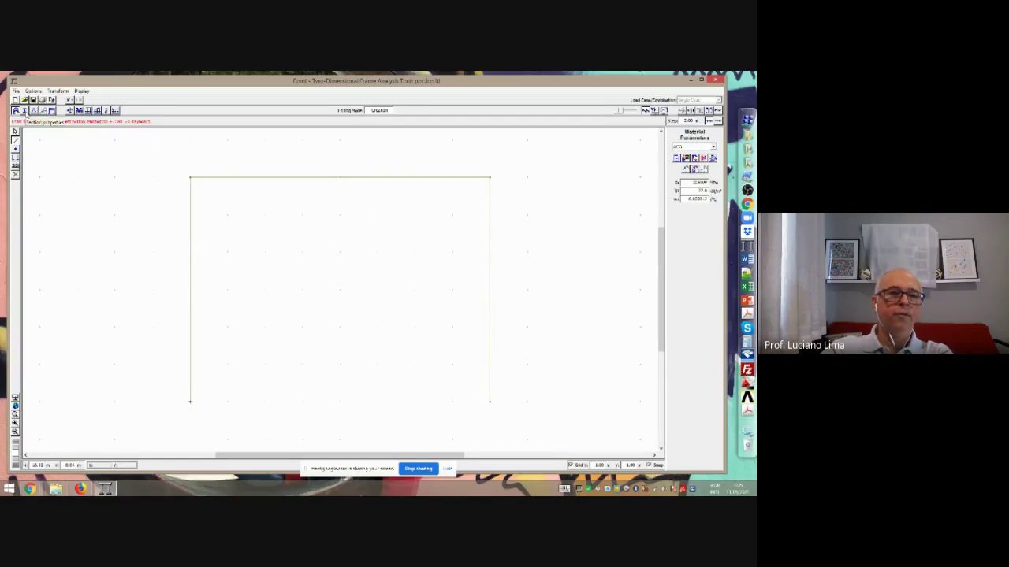
left_click(24, 112)
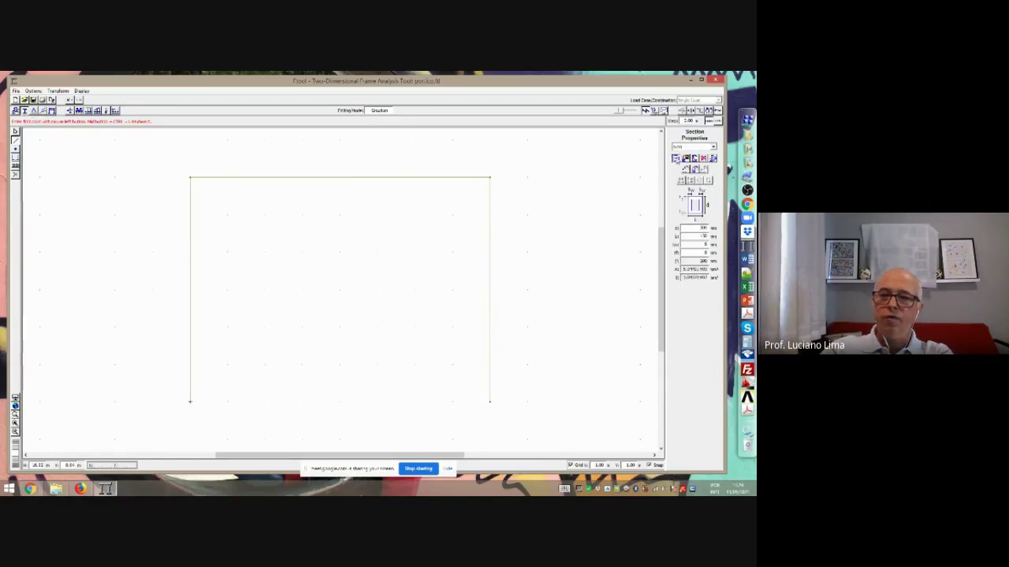
left_click(676, 159)
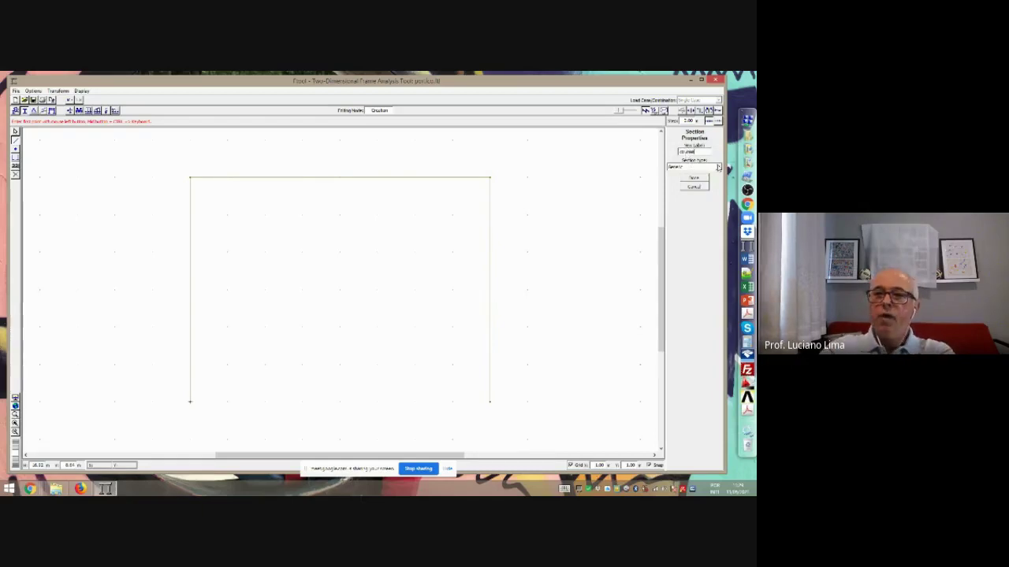
left_click(718, 167)
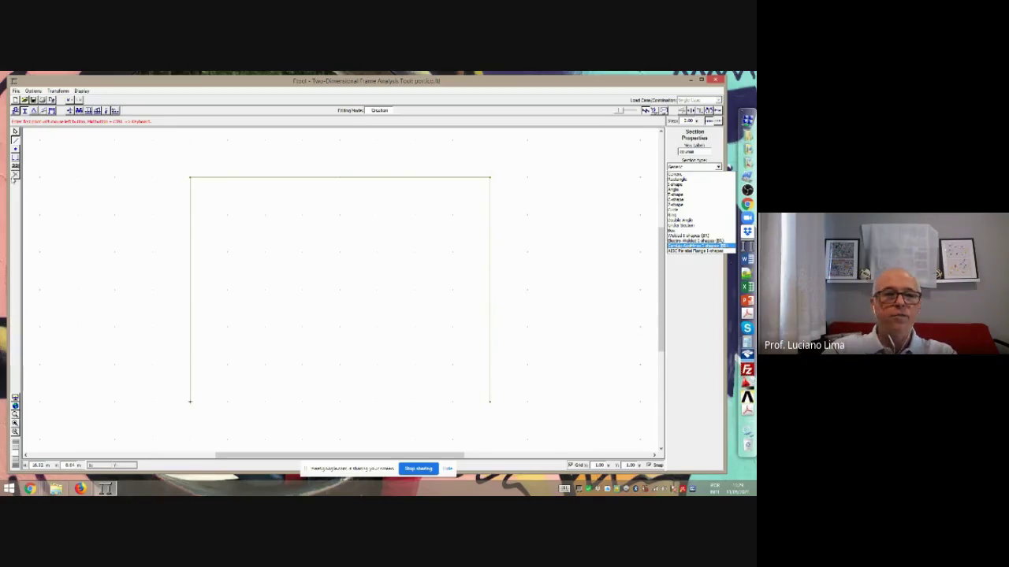
left_click(15, 112)
Create a new material of the Steel Isotropic type
left_click(15, 111)
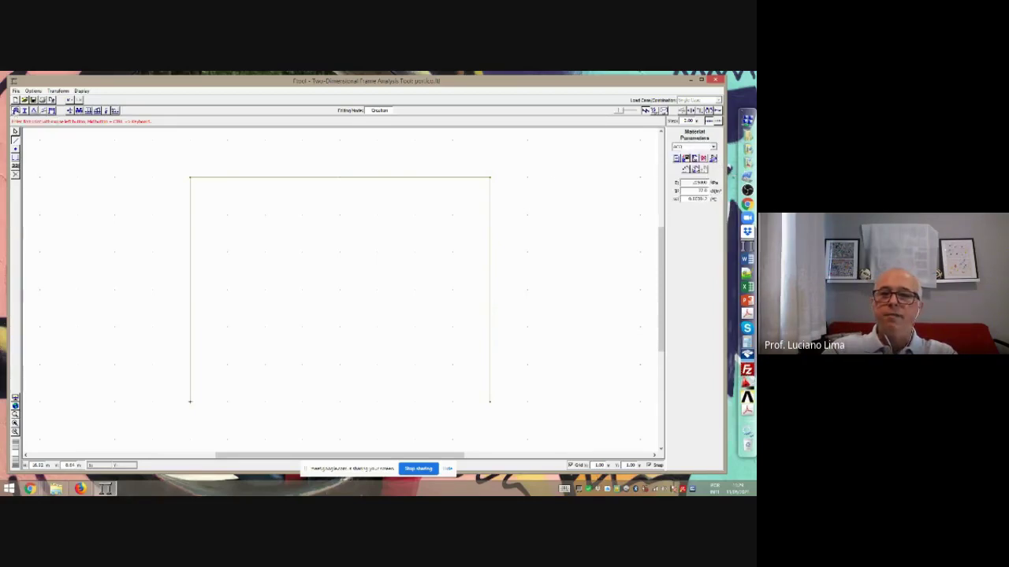
left_click(676, 158)
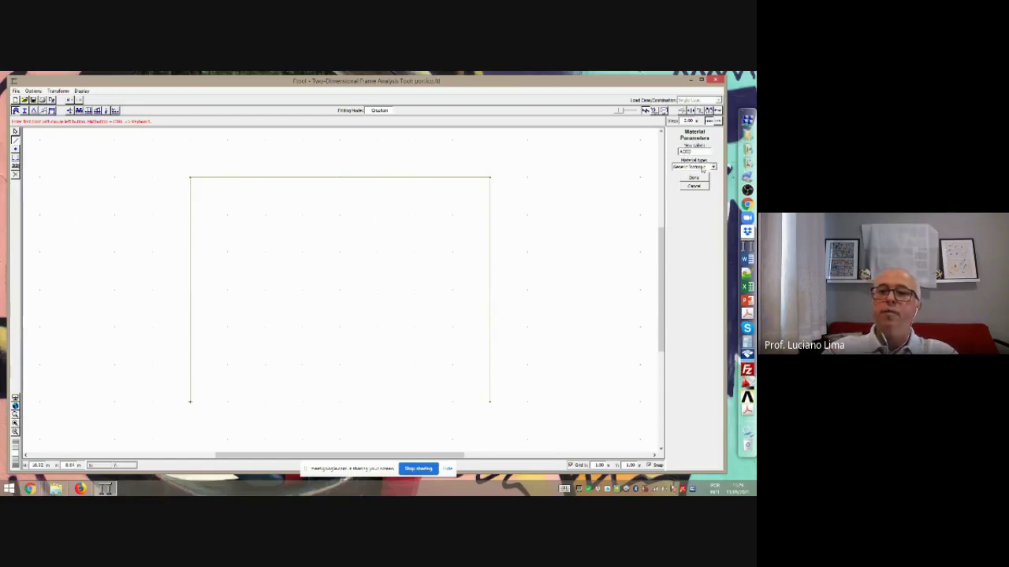
left_click(713, 167)
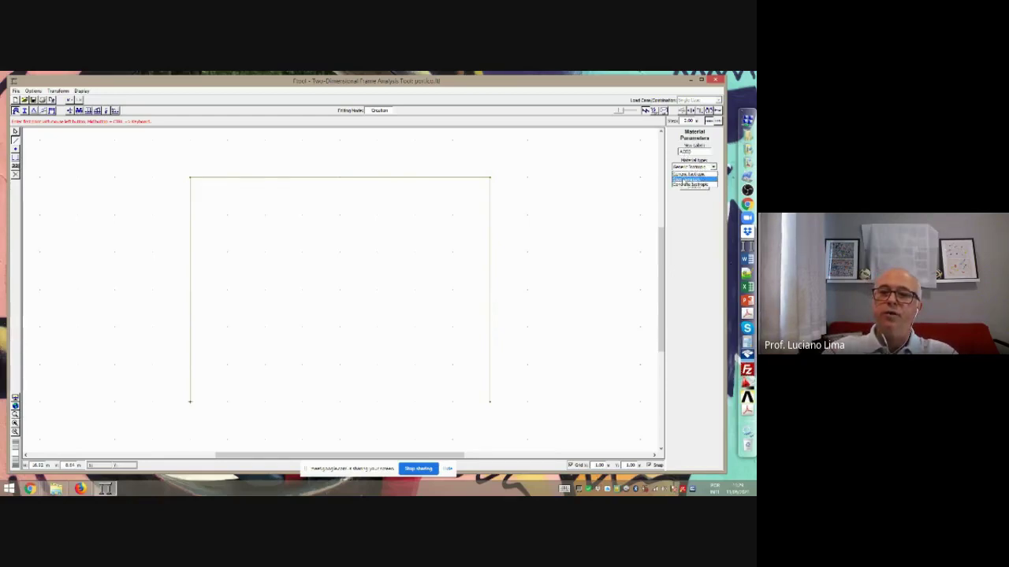
left_click(684, 180)
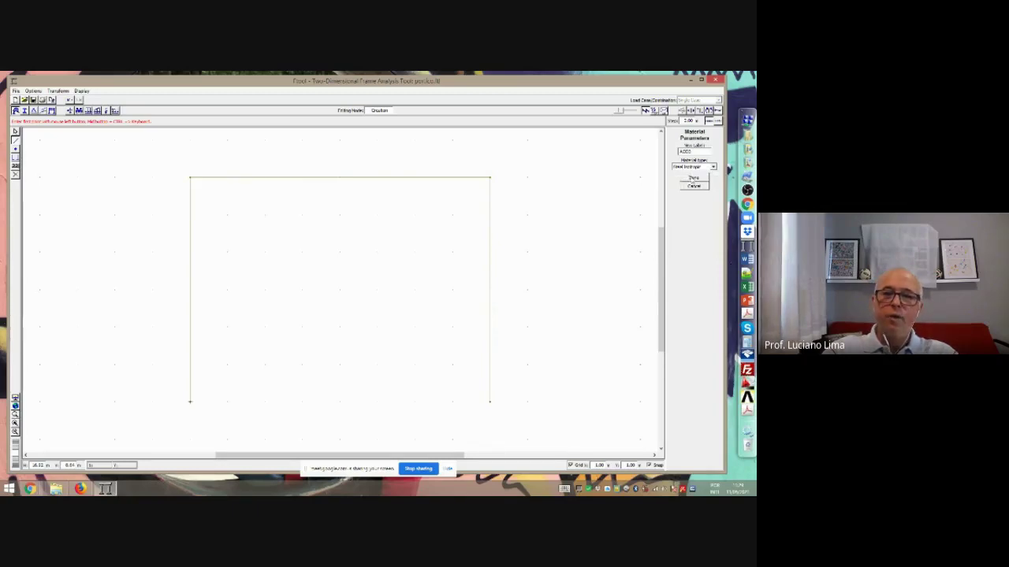
left_click(694, 179)
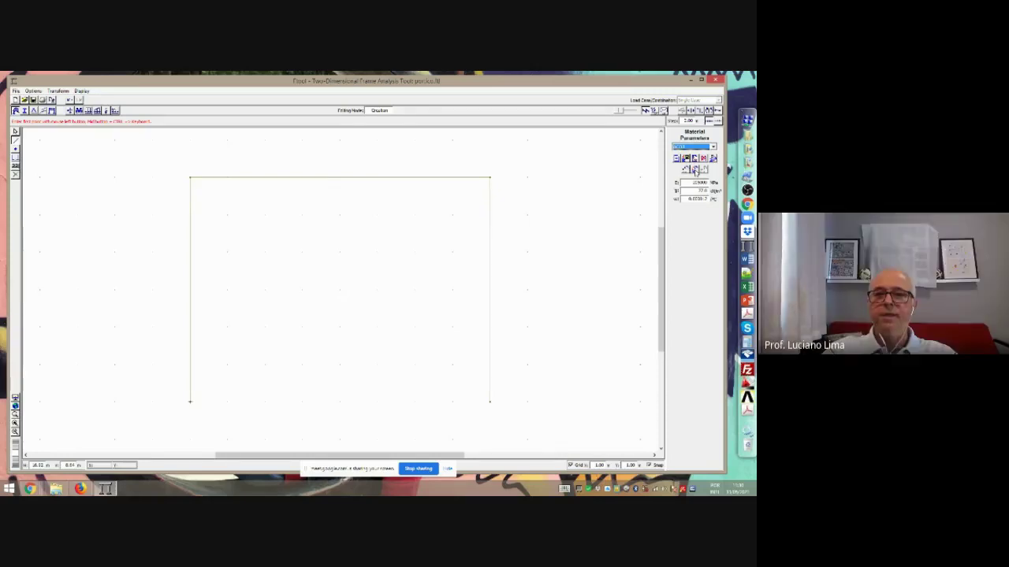
Create a new section labelled "coluna" of the Gerdau AçoMinas I-shapes type
left_click(24, 110)
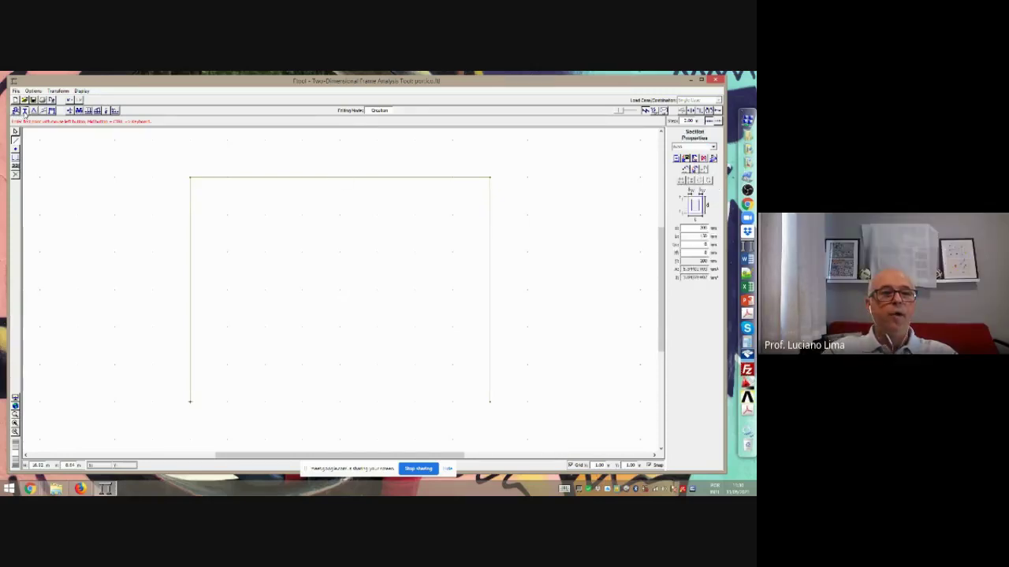
left_click(713, 148)
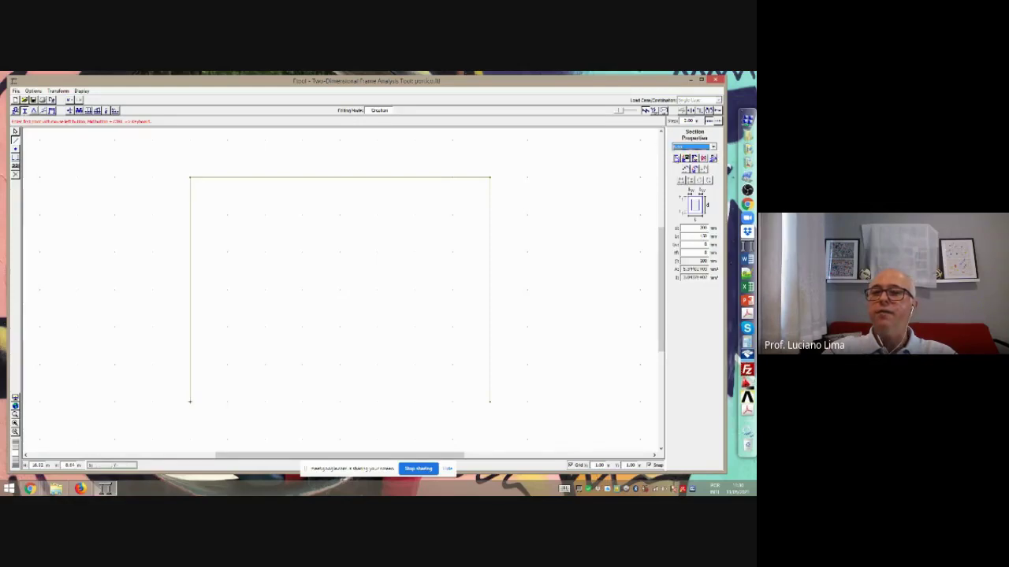
left_click(677, 159)
left_click(690, 153)
type("coluna")
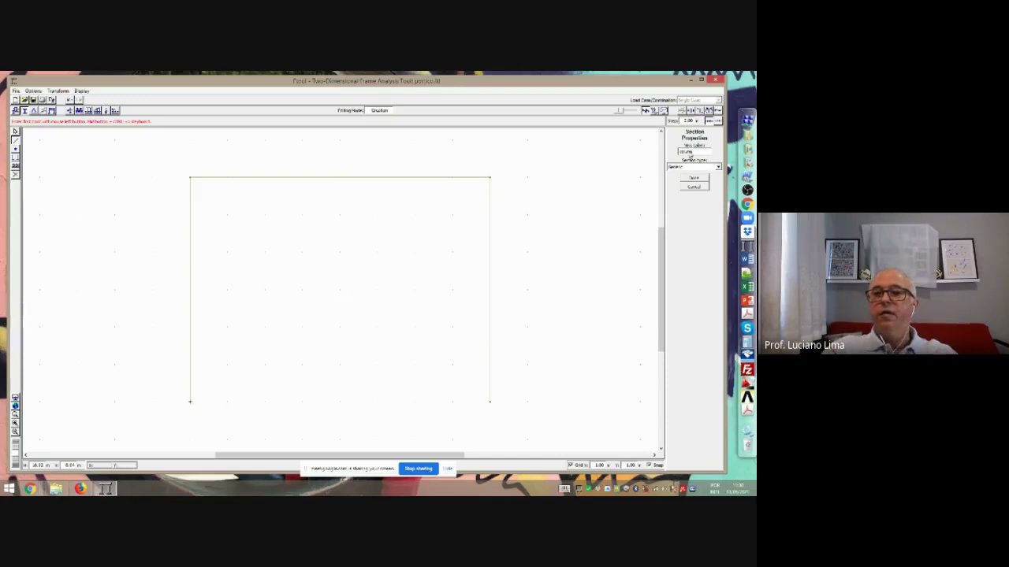
left_click(710, 167)
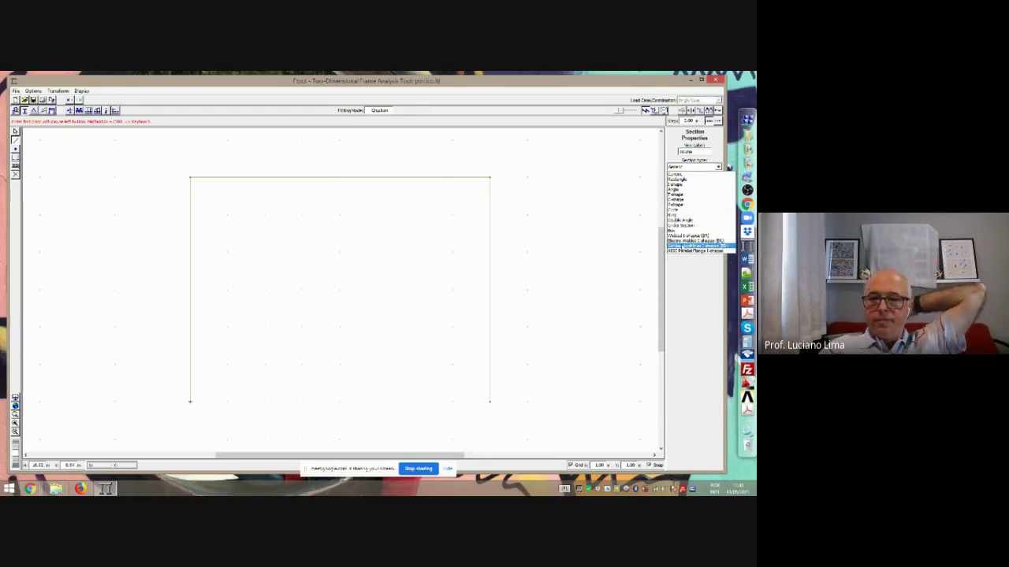
left_click(681, 245)
left_click(697, 180)
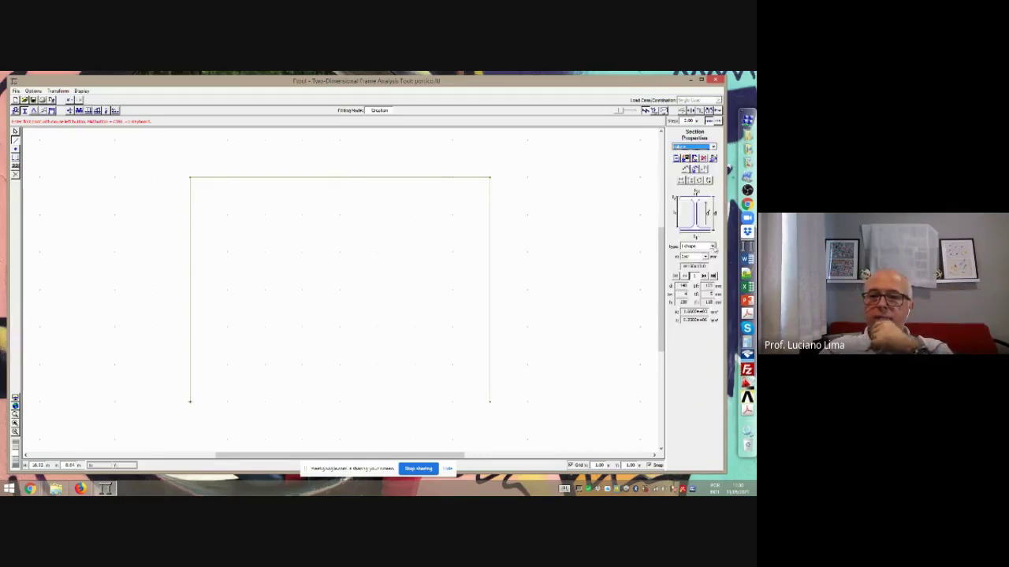
Set the column section to an H-shape of 200 mm depth, using the W200x35.9 profile
left_click(714, 248)
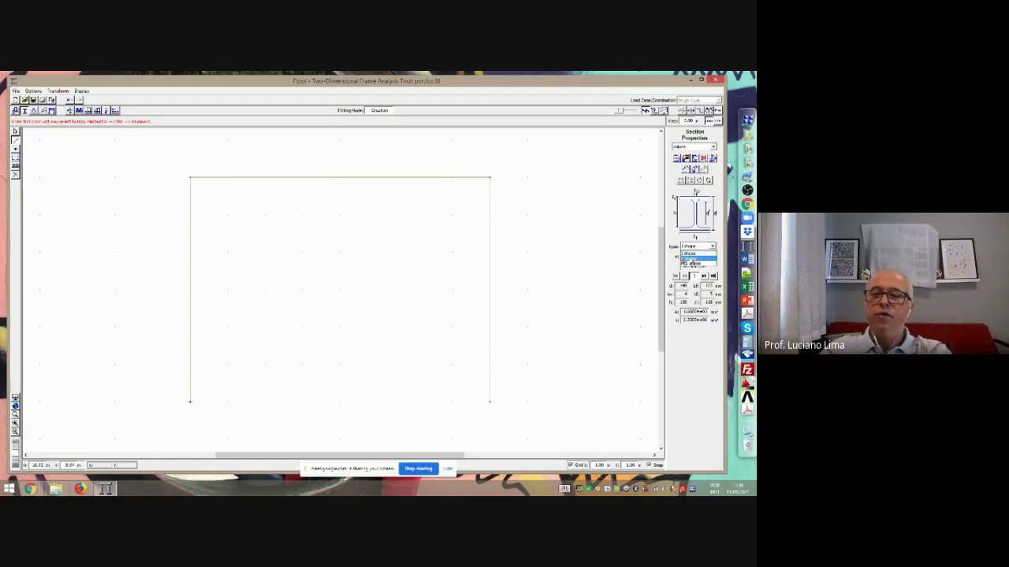
left_click(691, 258)
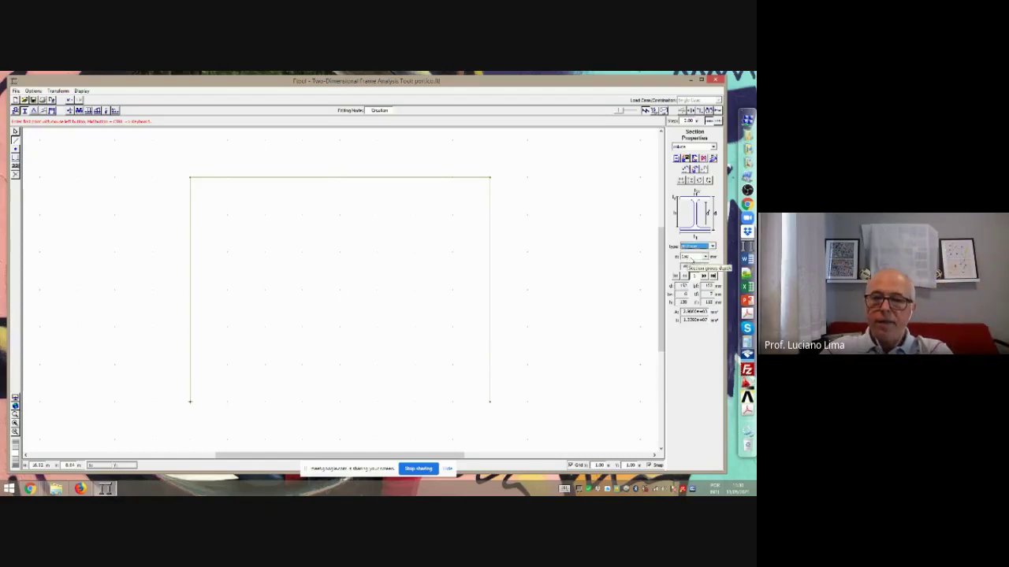
left_click(694, 257)
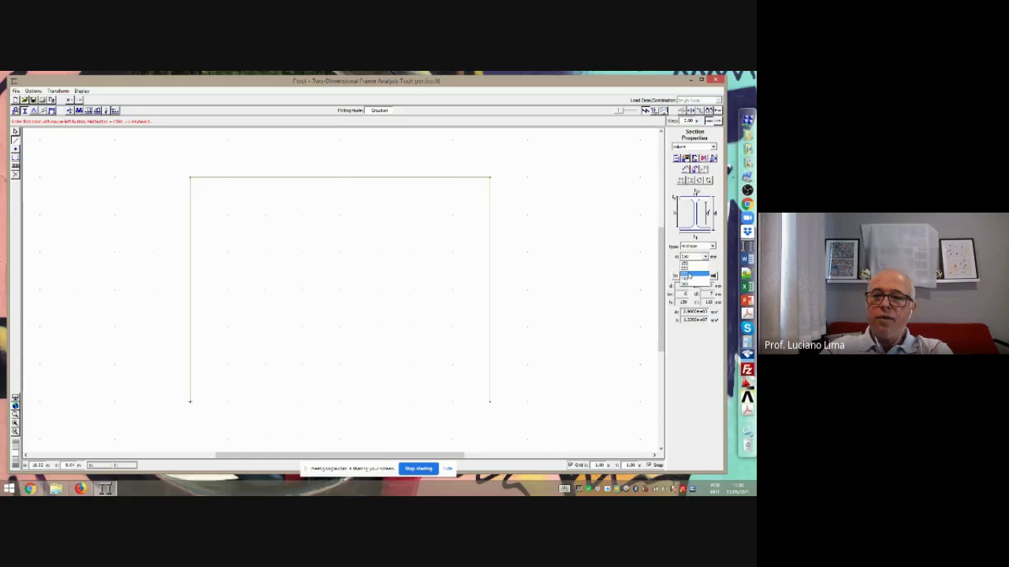
left_click(689, 276)
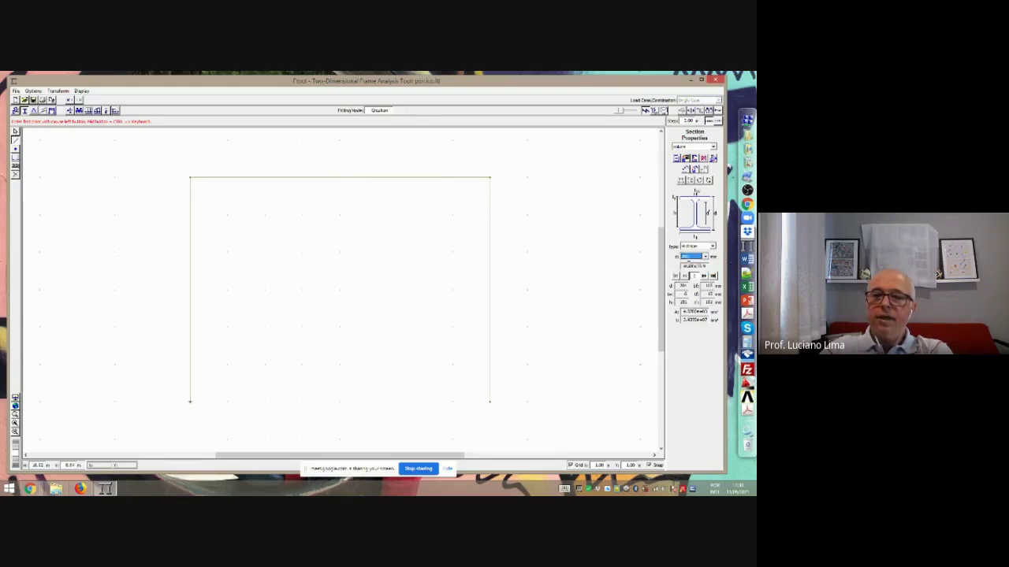
left_click(704, 257)
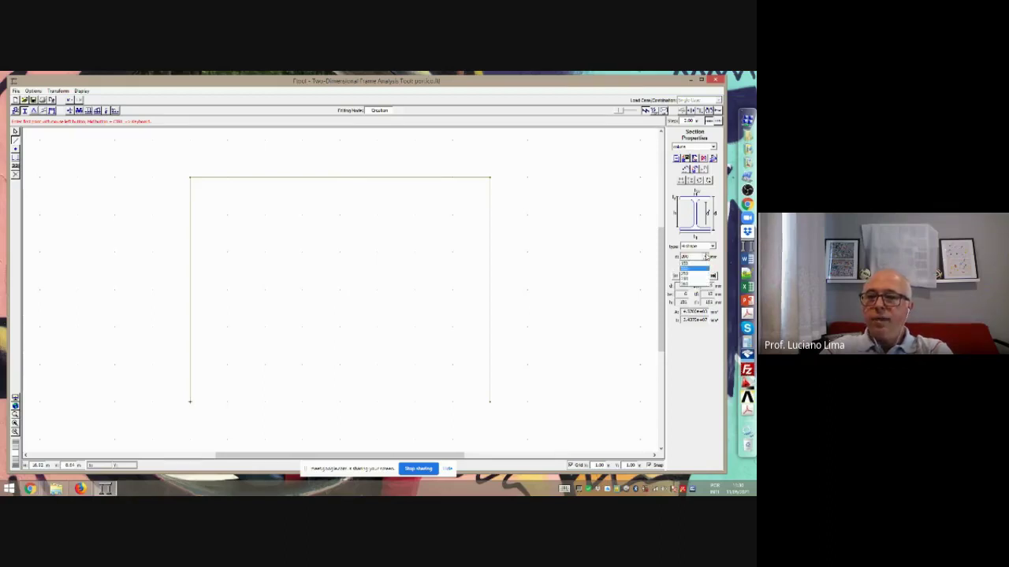
left_click(692, 274)
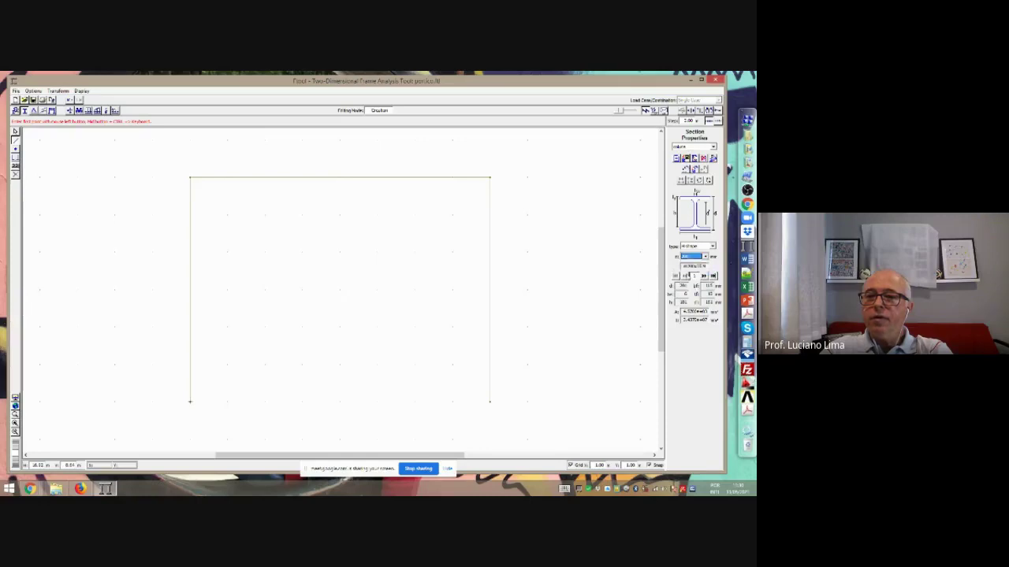
left_click(703, 276)
left_click(686, 277)
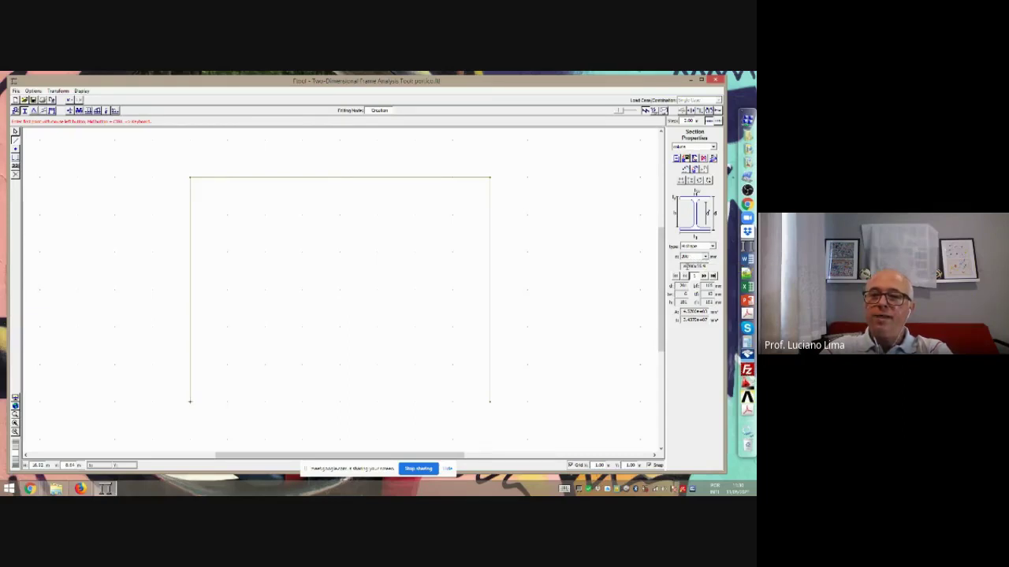
Step through the 200 mm profiles of the column section and return to the first one
left_click(694, 265)
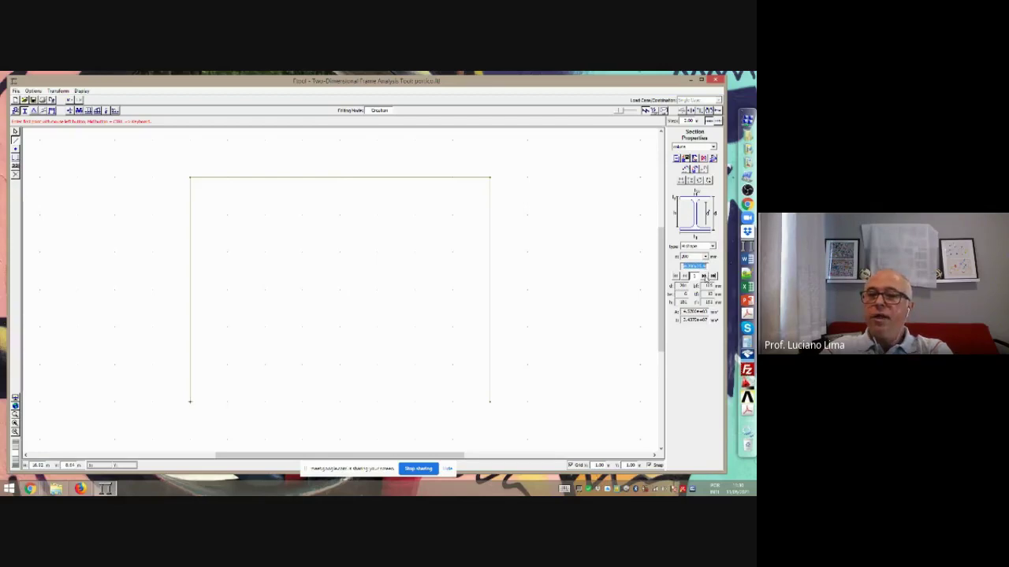
left_click(703, 277)
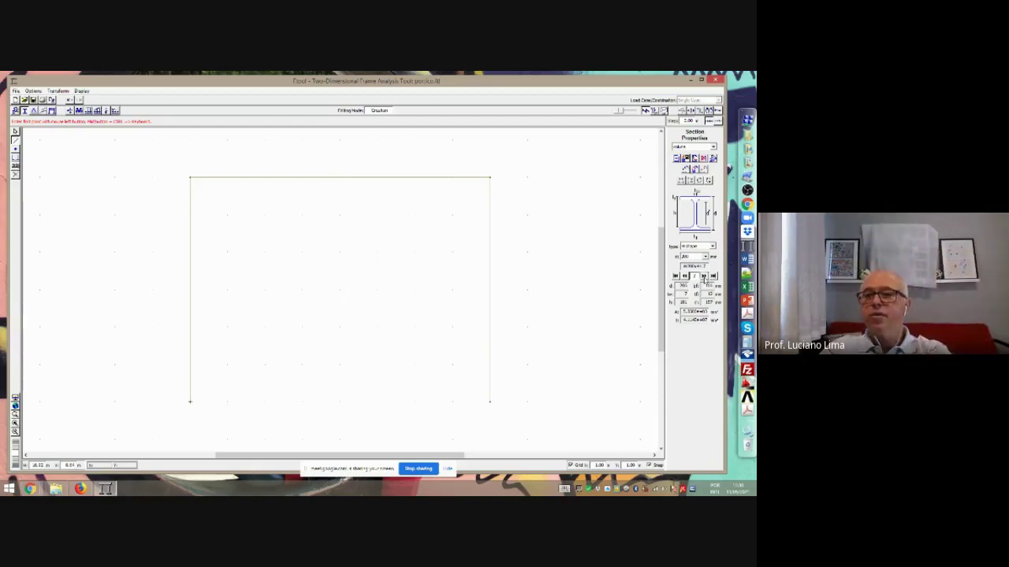
left_click(704, 277)
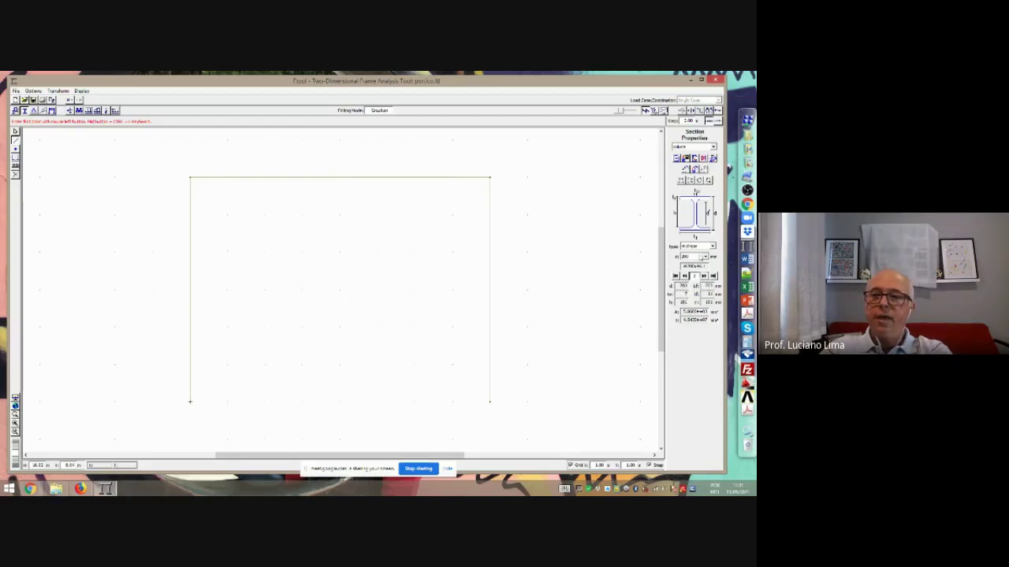
left_click(685, 276)
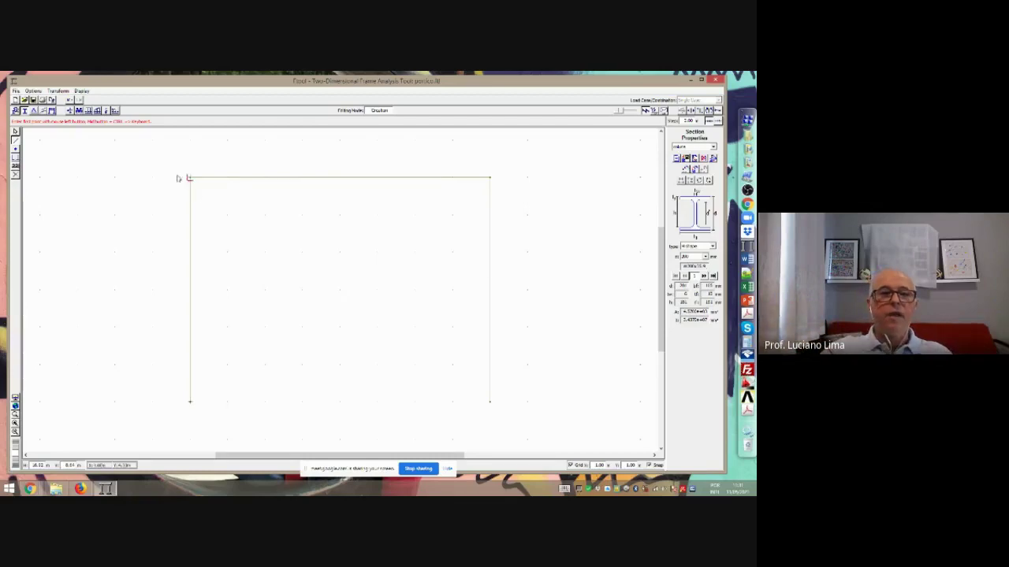
Select both vertical members of the frame and apply the column section to them
left_click(15, 131)
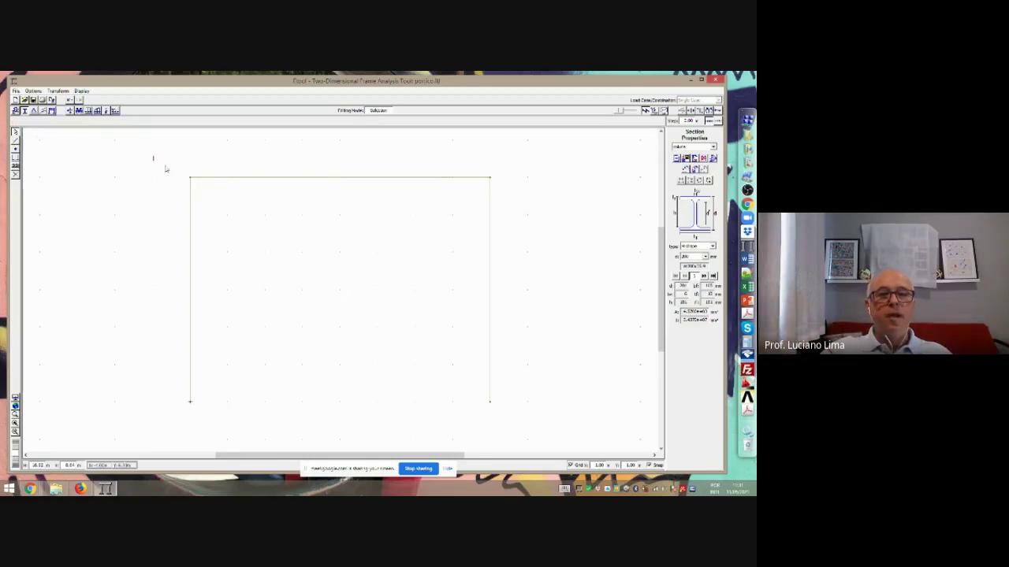
left_click_drag(153, 157, 228, 417)
left_click_drag(232, 426, 232, 426)
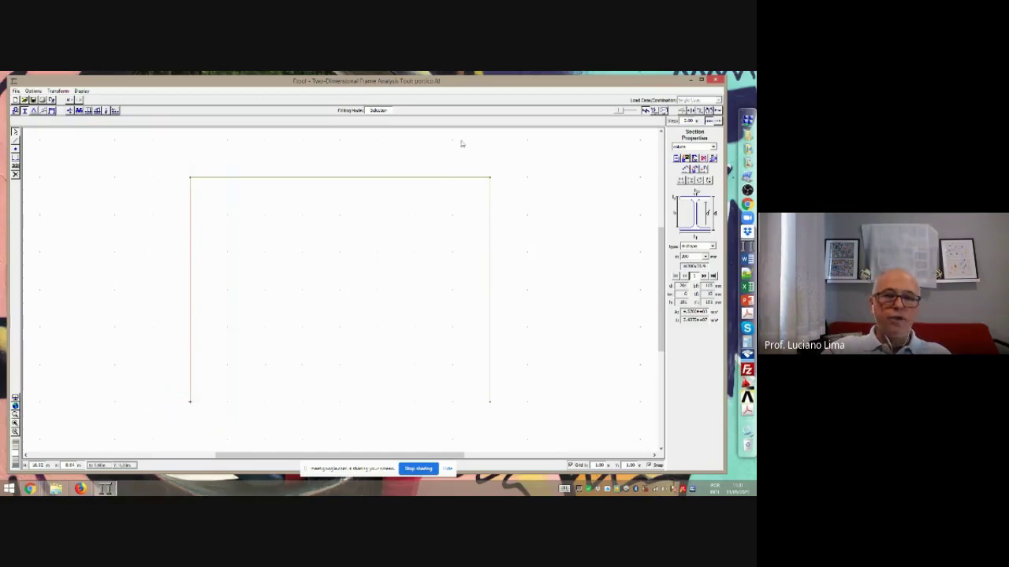
left_click_drag(453, 144, 540, 423)
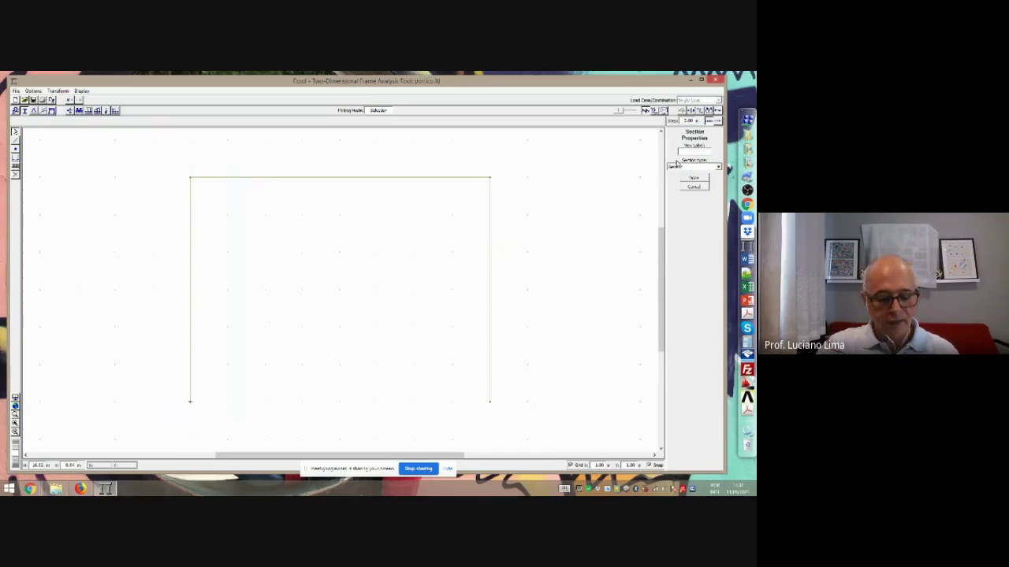
Create a section labelled viga of type Gerdau-Açominas I-shapes
type("iga")
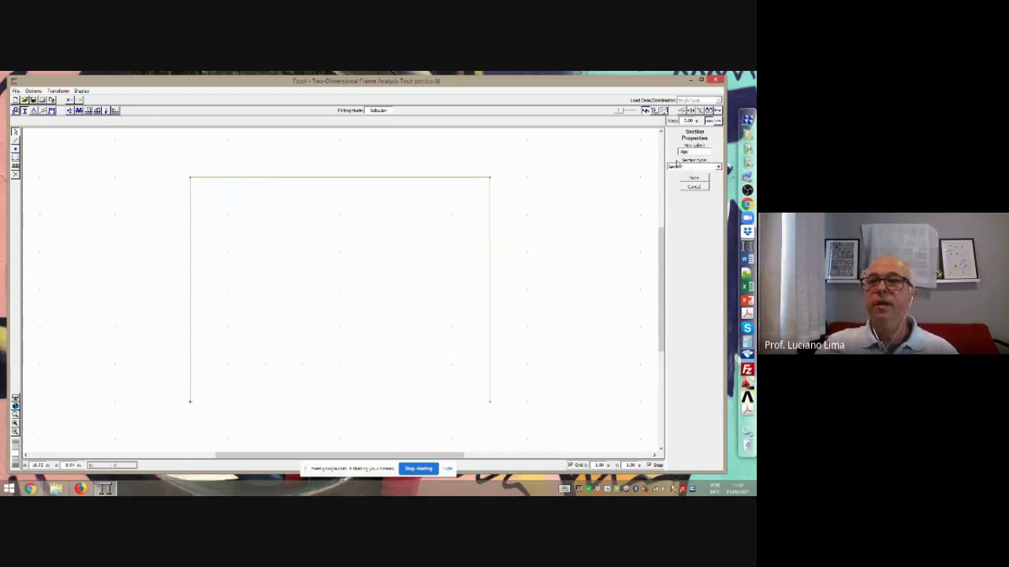
left_click(717, 170)
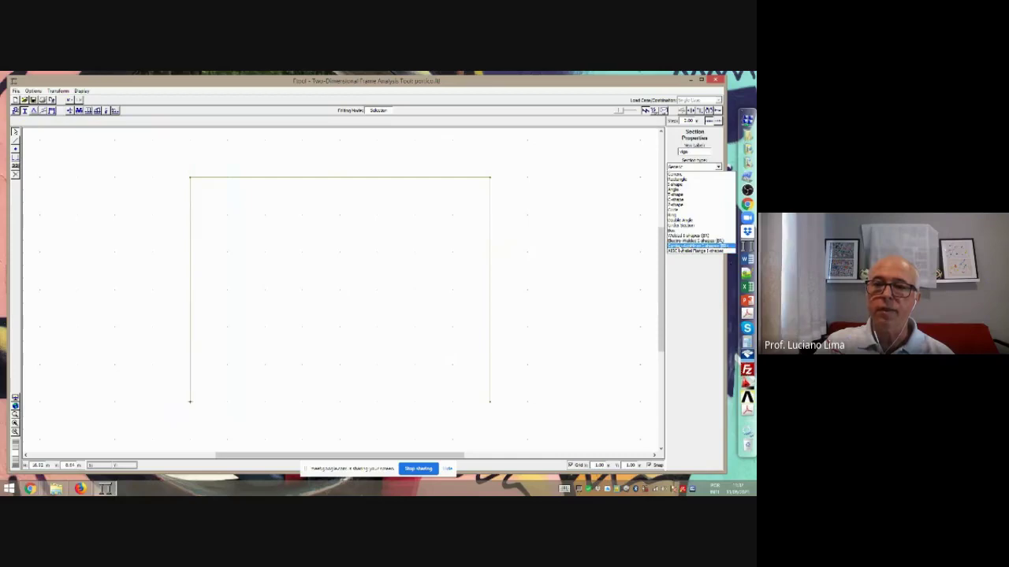
left_click(679, 247)
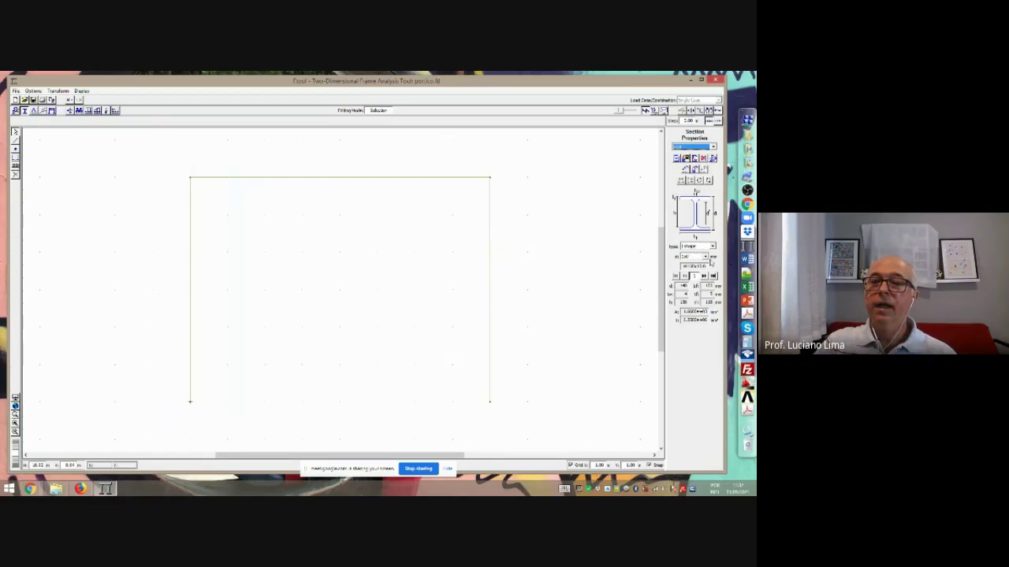
Set the viga section to the 460 mm series with profile W460x52.0 and apply it to the horizontal beam
left_click(704, 258)
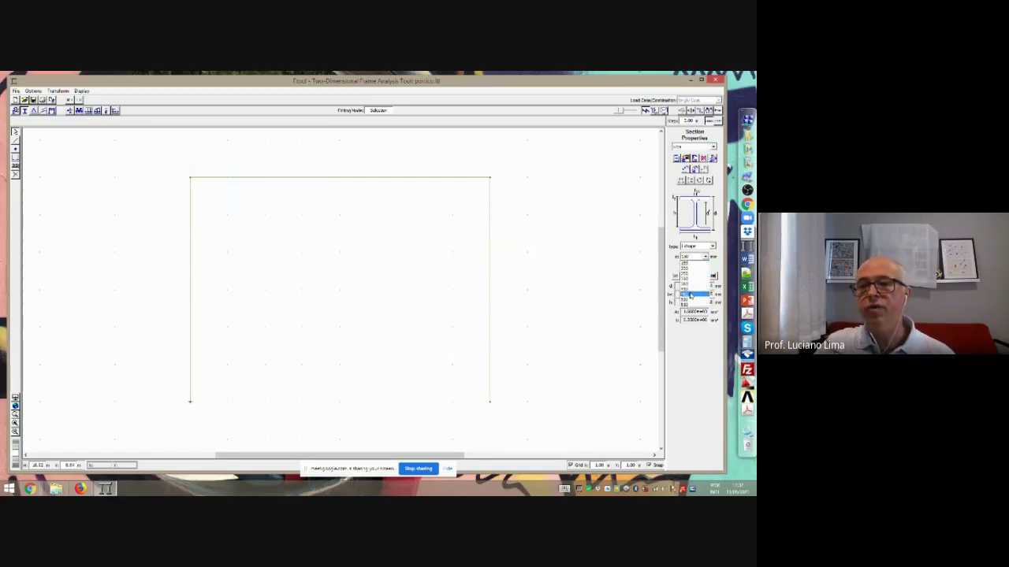
left_click(690, 296)
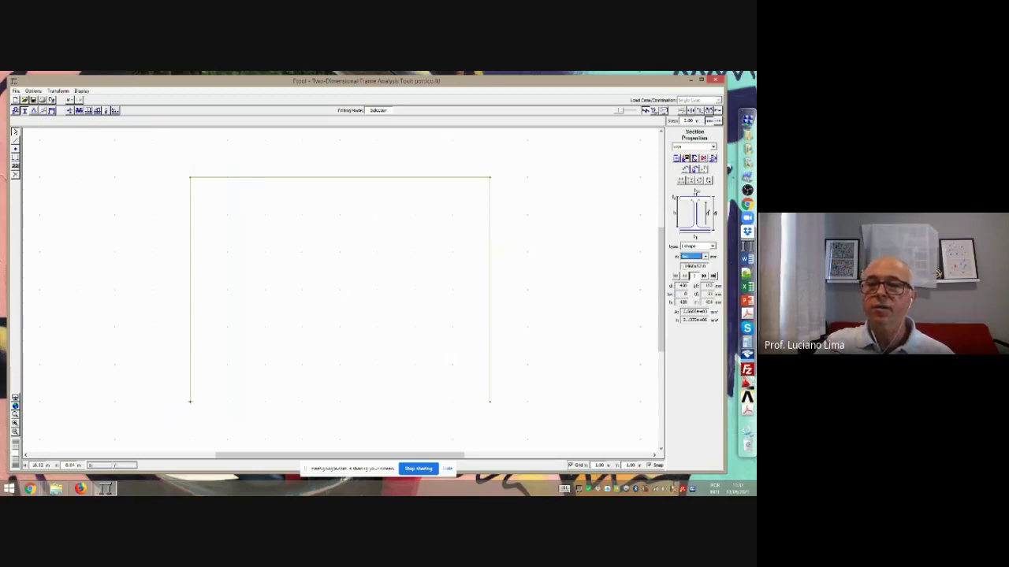
left_click_drag(681, 267, 709, 266)
left_click(705, 266)
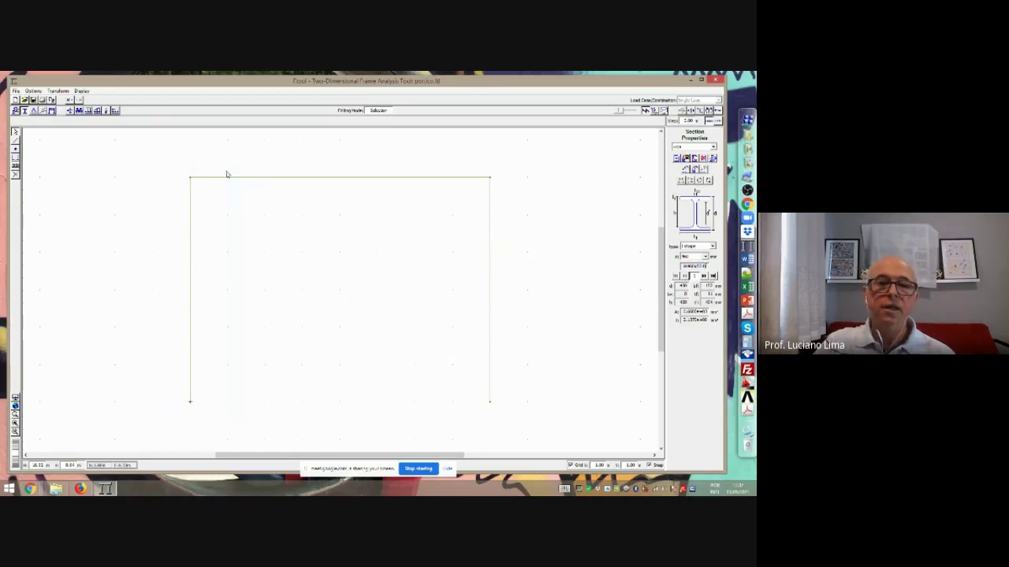
left_click_drag(136, 152, 545, 208)
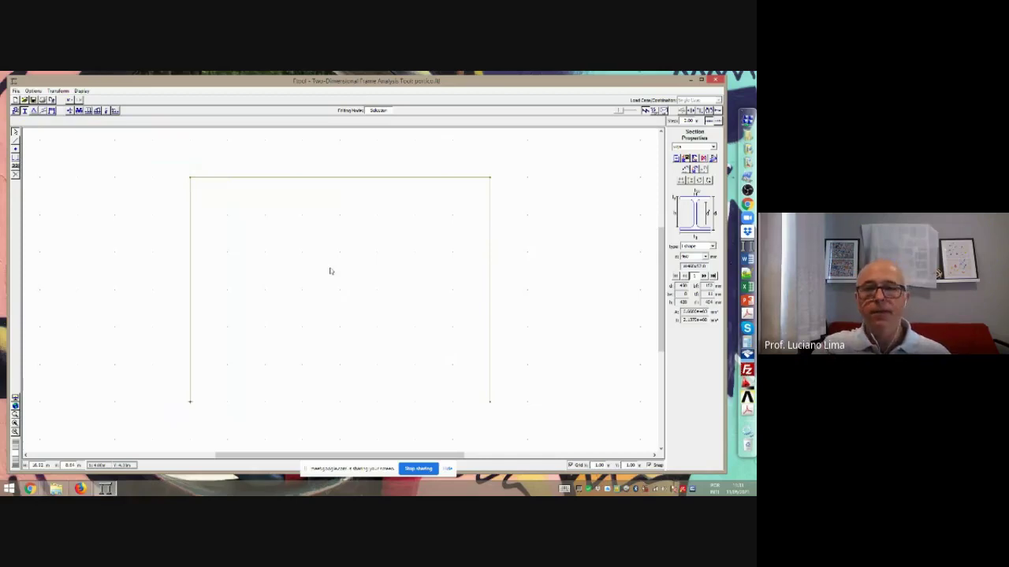
Inspect the member attributes of the beam and the left column to check their assigned sections
left_click(349, 181)
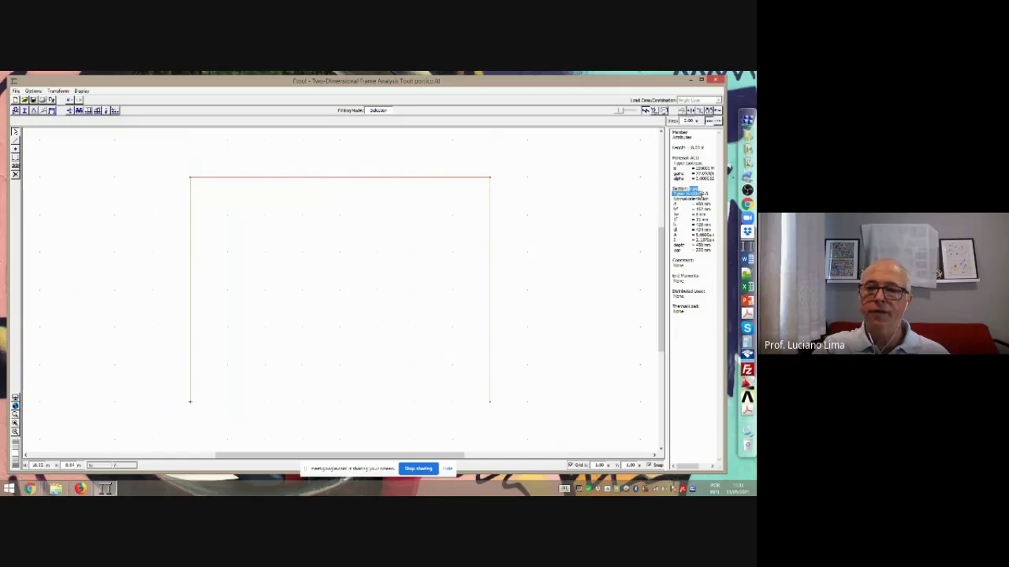
left_click(191, 245)
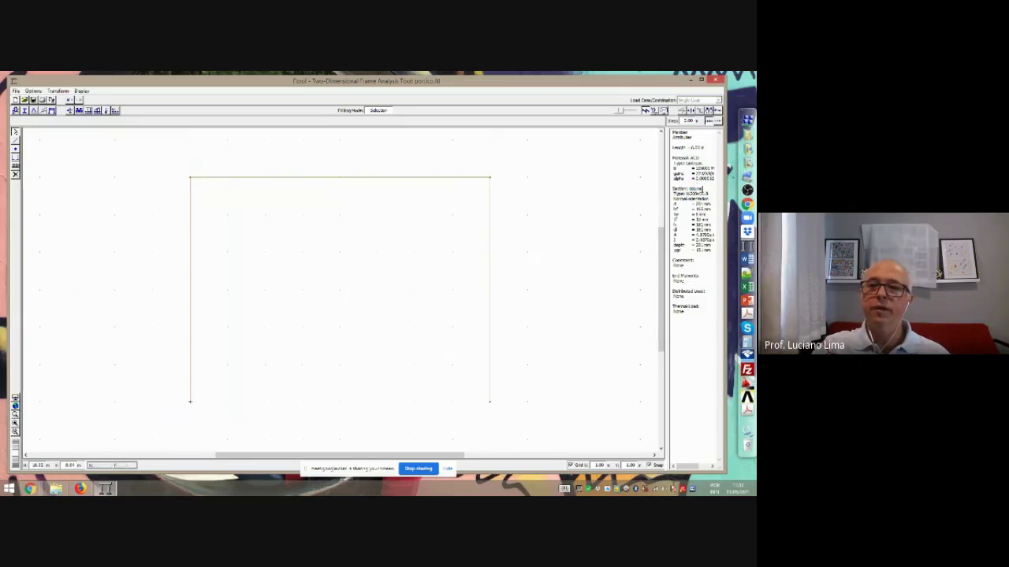
left_click(697, 189)
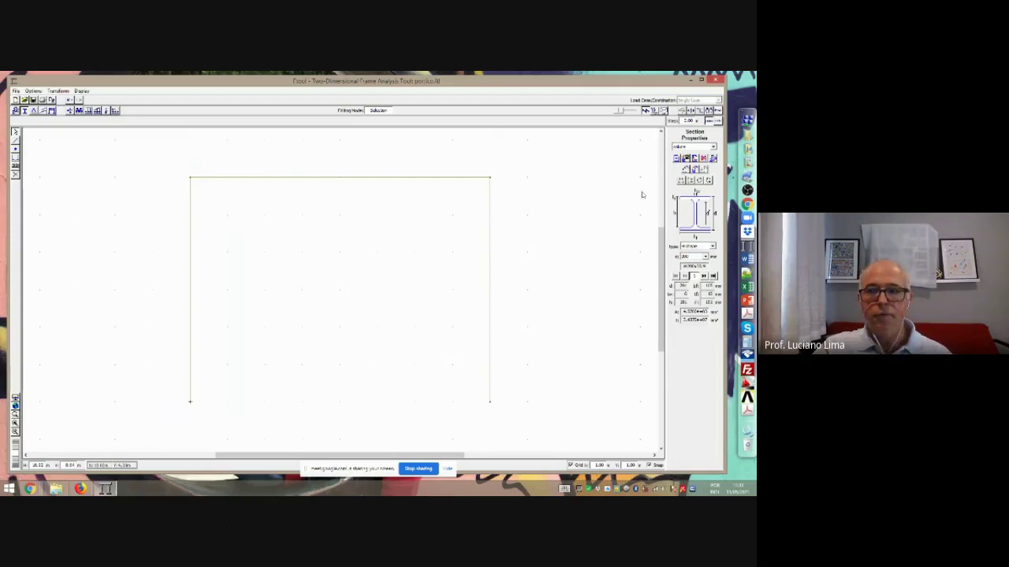
Compare the stored viga and column section definitions, finishing with viga as the current section
left_click(713, 147)
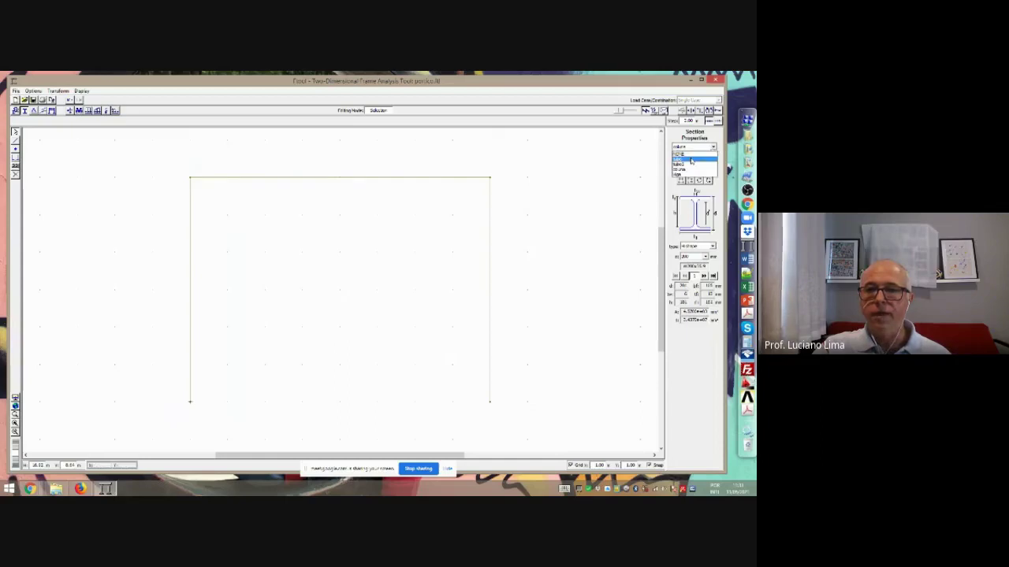
left_click(683, 173)
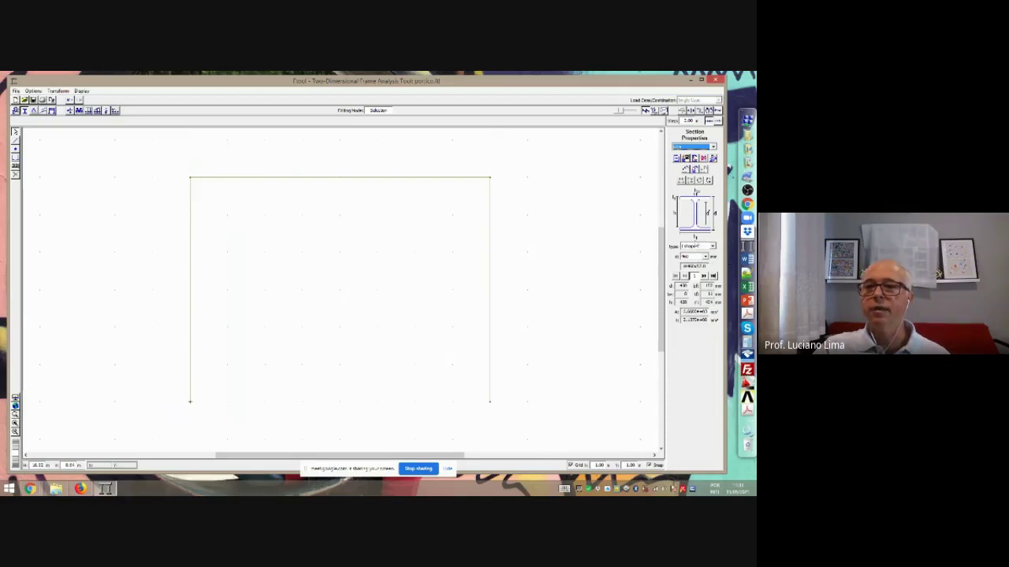
left_click(712, 148)
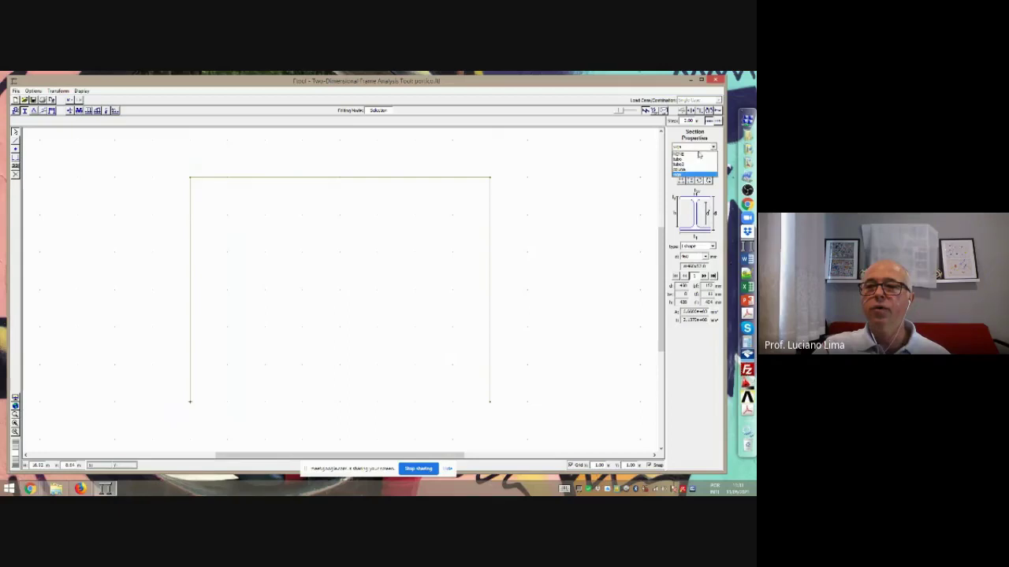
left_click(694, 169)
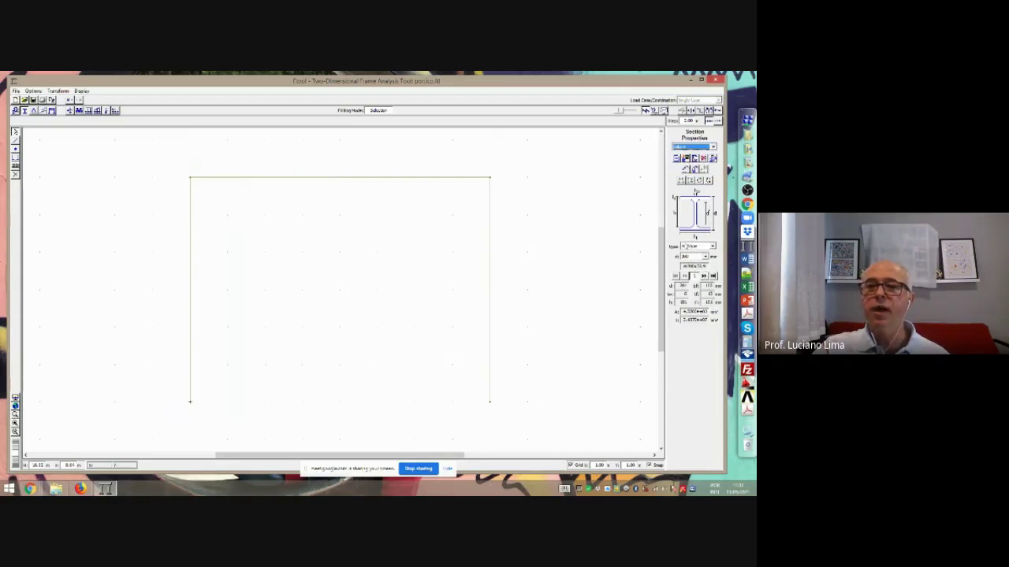
left_click(714, 147)
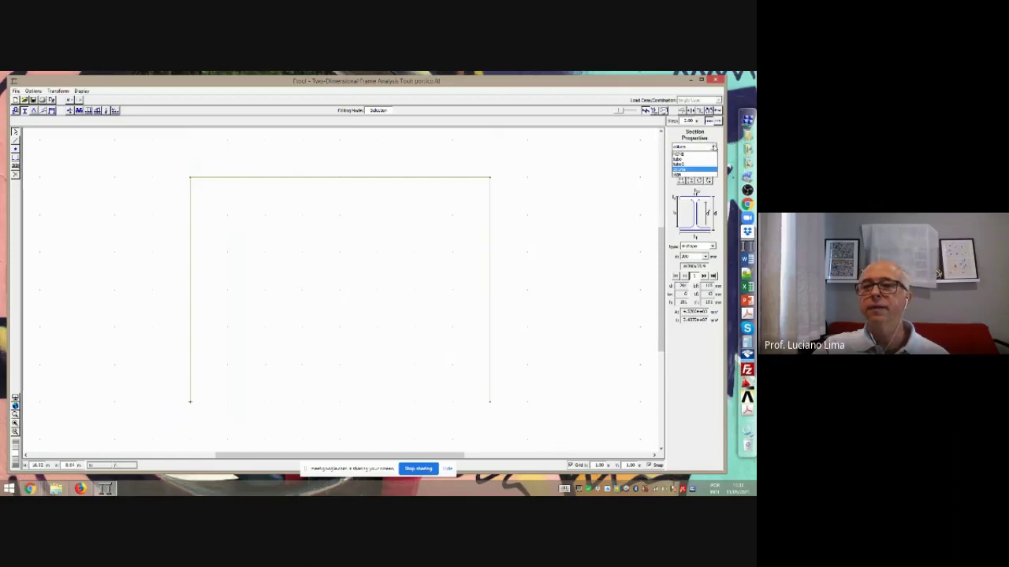
left_click(692, 158)
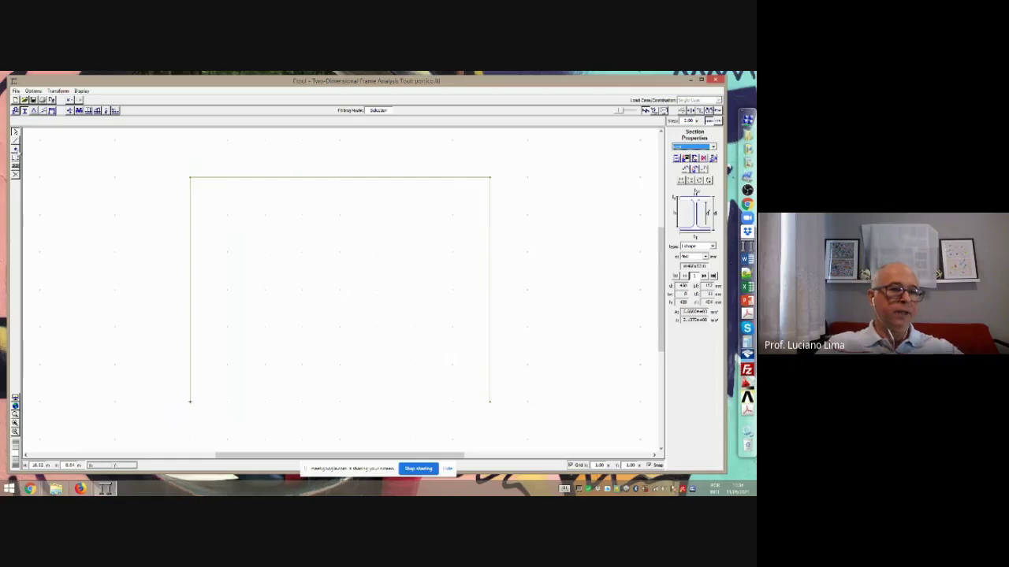
Insert nodes at the left column's mid-height and at the right column's third points, and inspect the left column's two segments
left_click(14, 152)
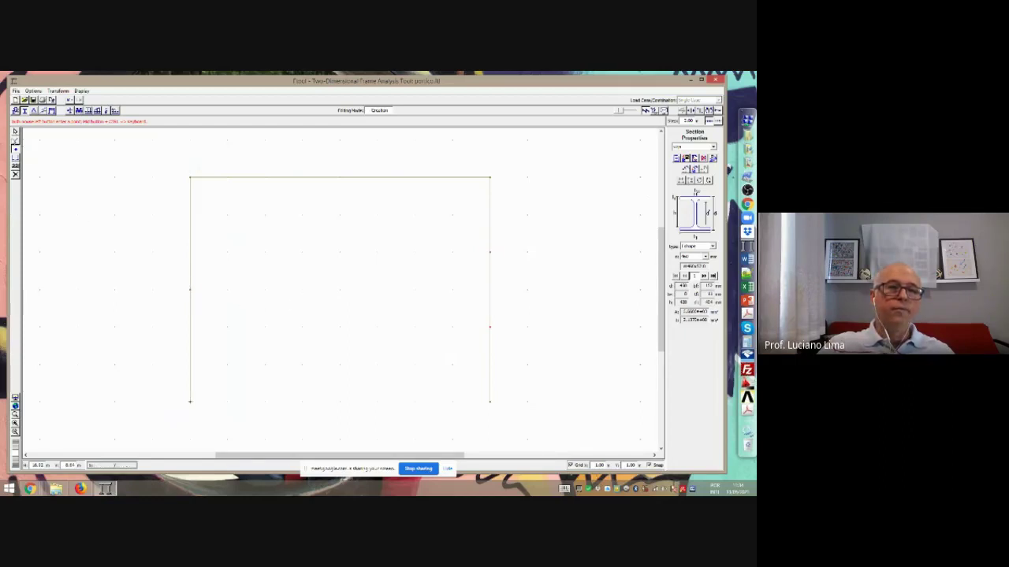
left_click(14, 131)
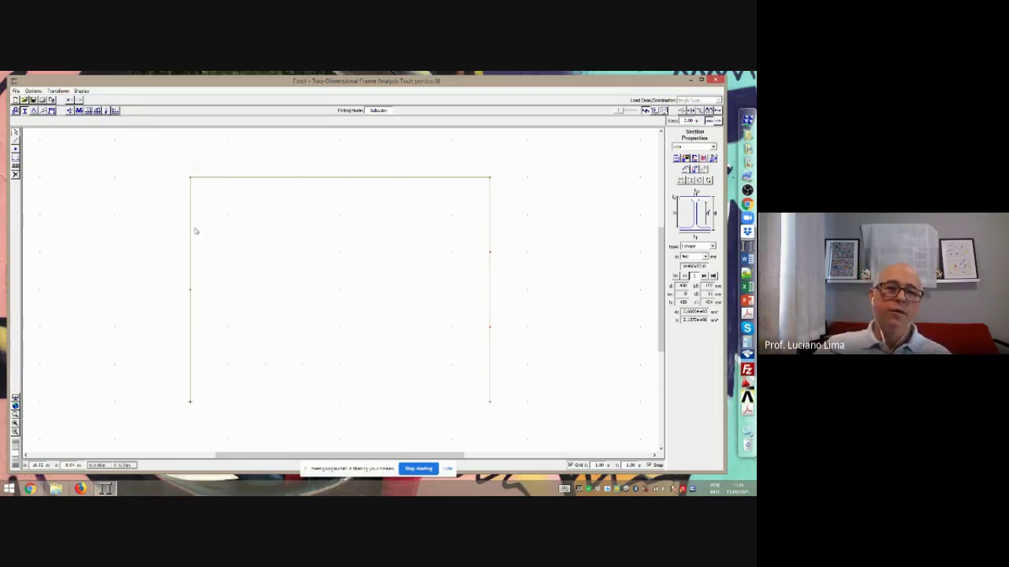
left_click(192, 343)
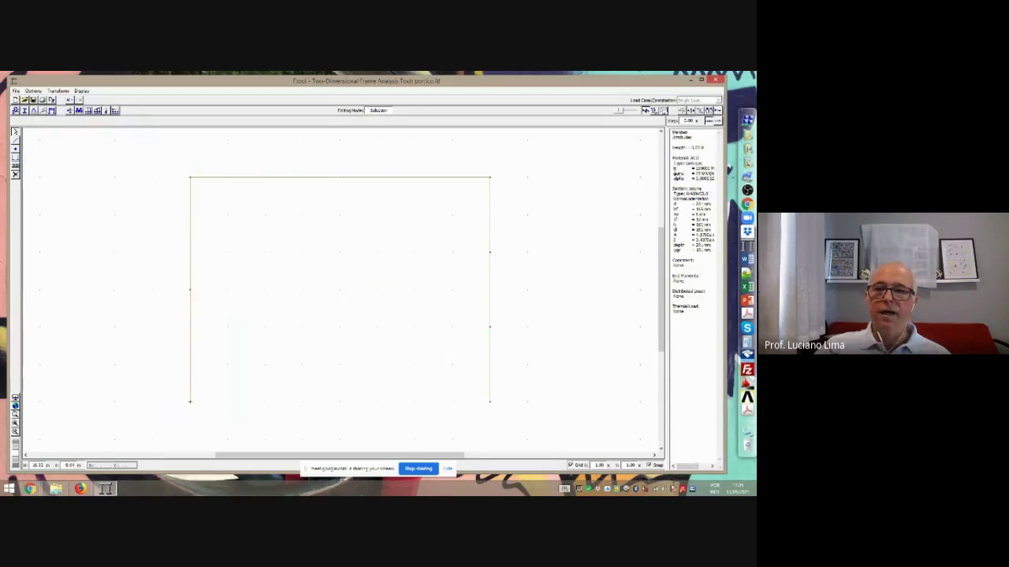
left_click(190, 222)
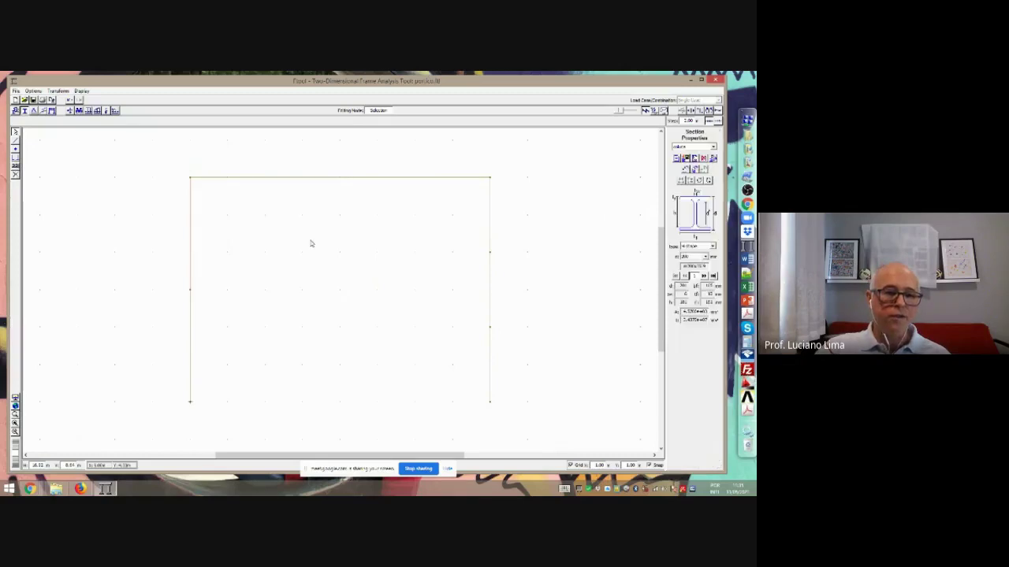
Apply a pinned support to the left column's base node by fixing X and Y displacements
left_click(34, 111)
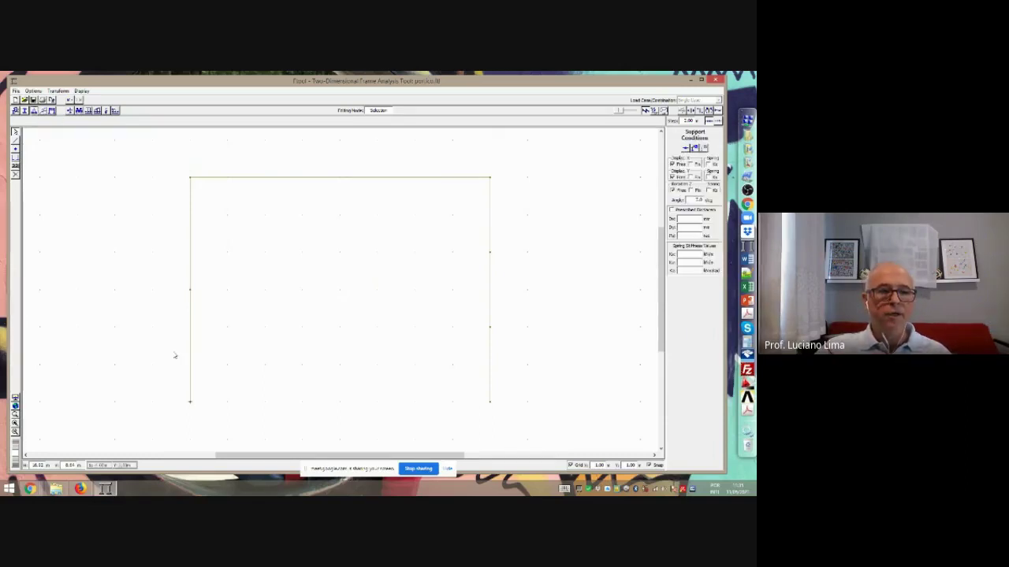
left_click_drag(169, 386, 215, 416)
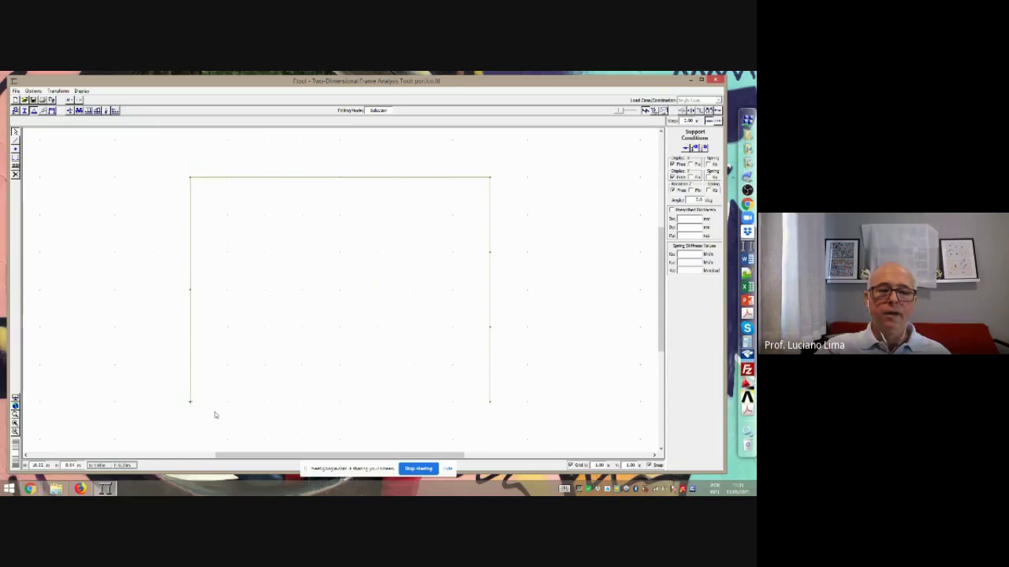
left_click_drag(157, 380, 226, 424)
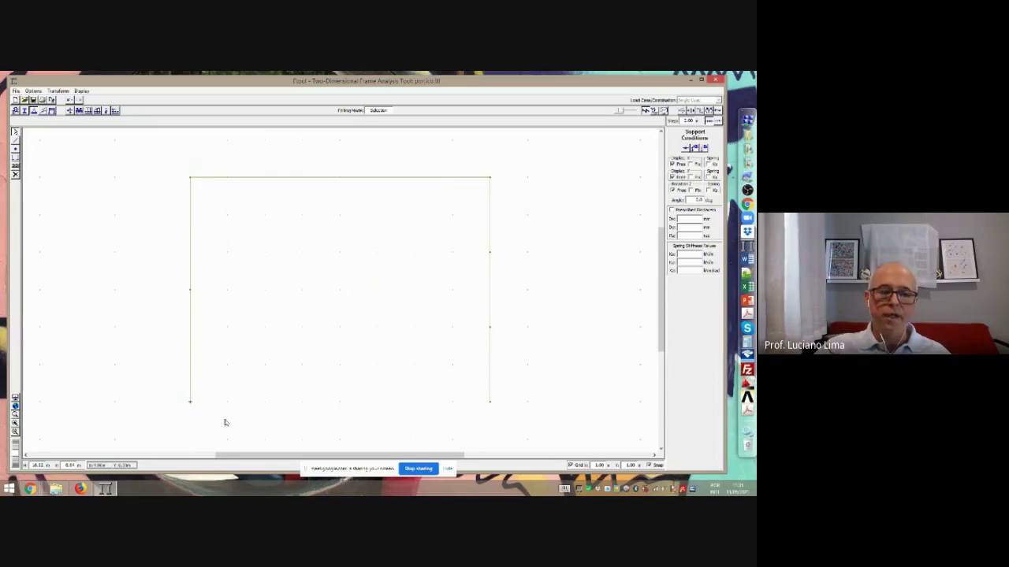
left_click(696, 164)
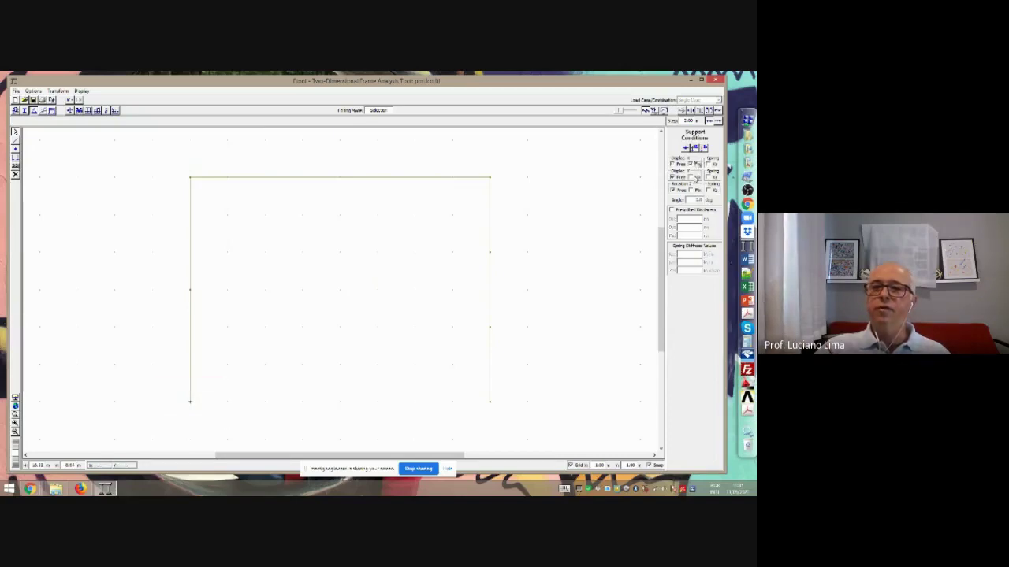
left_click(697, 177)
left_click(702, 148)
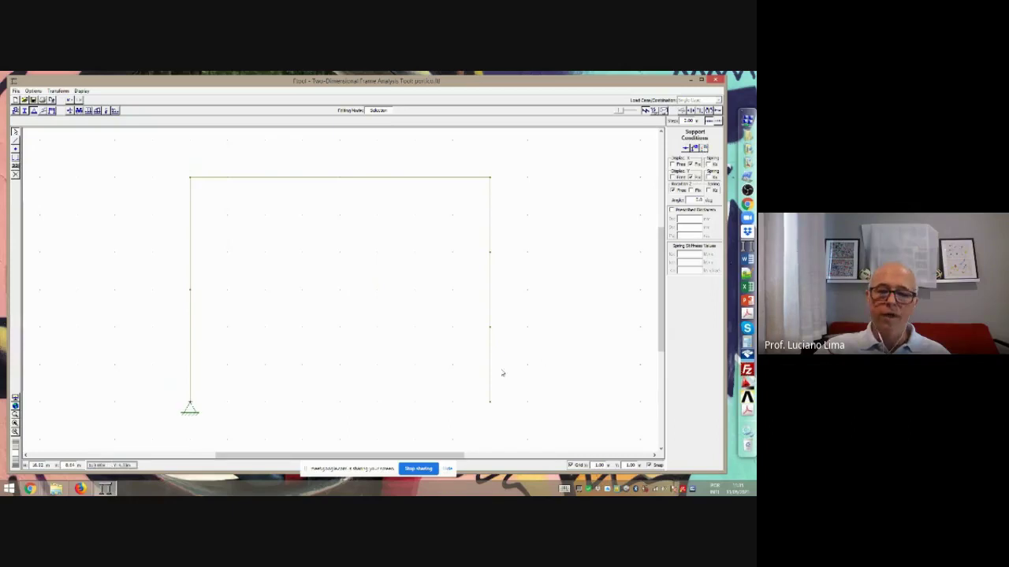
Apply a roller support to the right column's base node with X displacement free and Y displacement fixed
left_click_drag(465, 386, 513, 418)
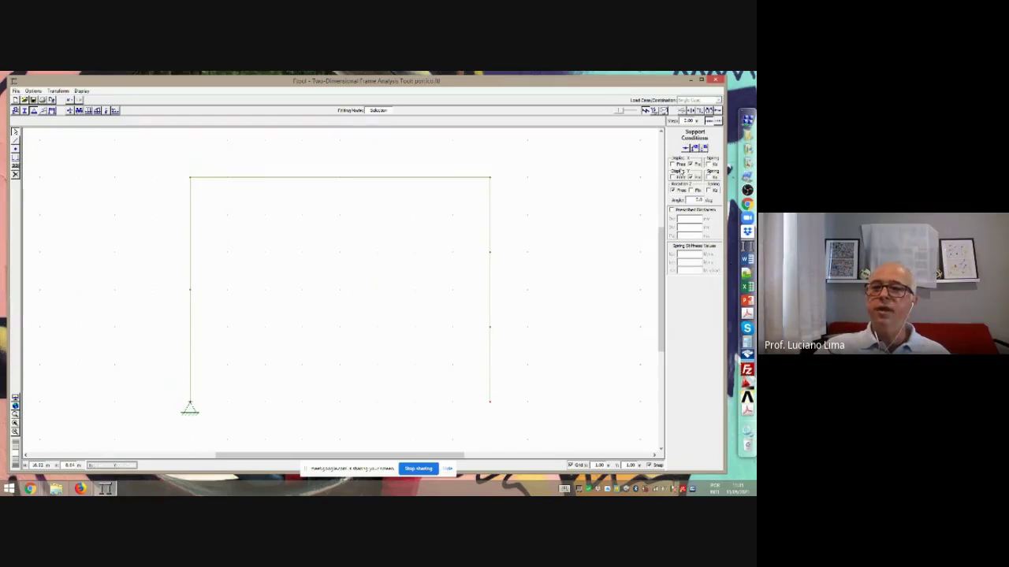
left_click(695, 162)
left_click(704, 148)
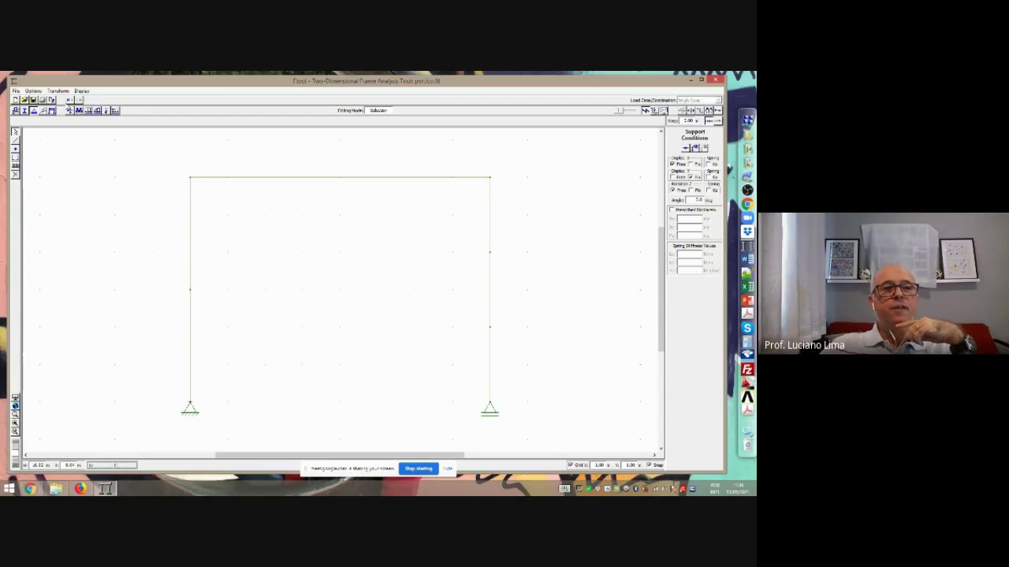
Create a nodal load named P_hor with a horizontal force of 20 kN and apply it to the left column's mid-height node
left_click(69, 111)
left_click_drag(164, 264, 251, 320)
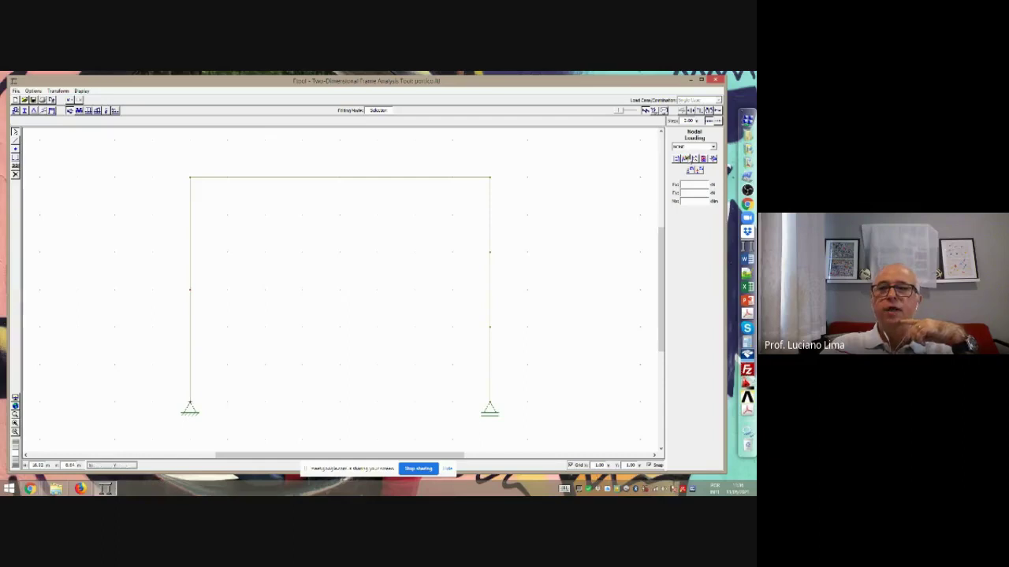
left_click(675, 160)
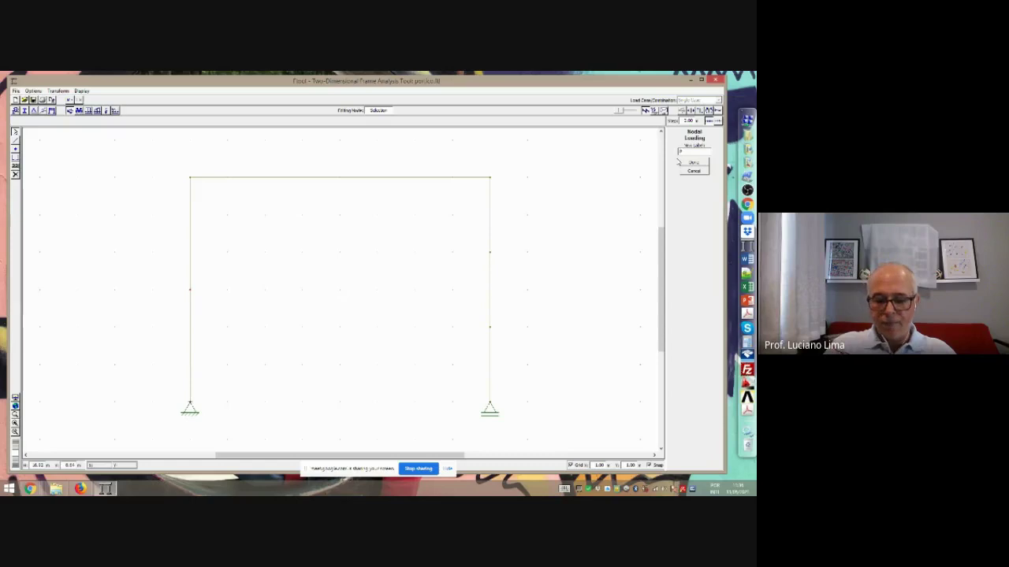
type("1")
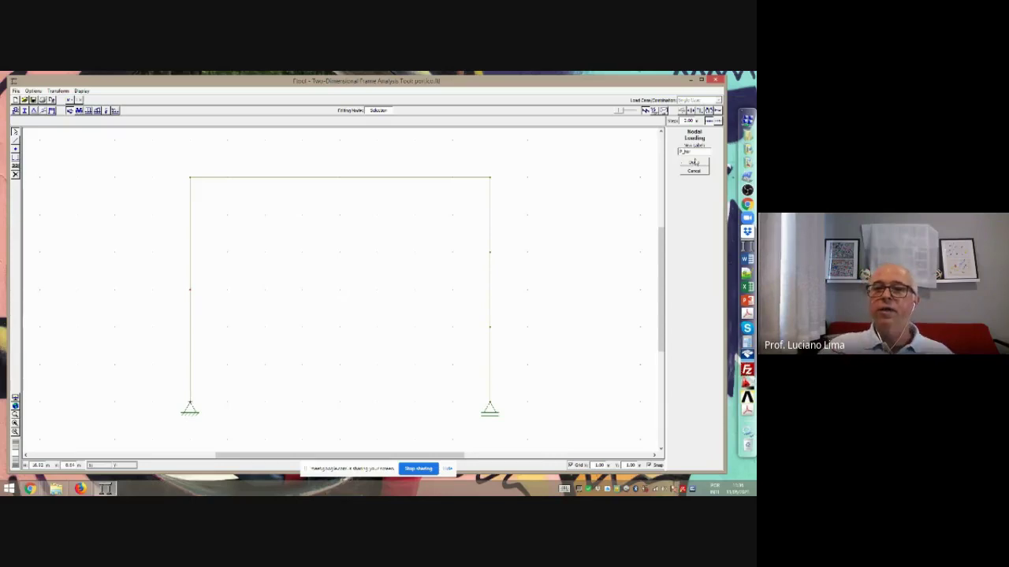
left_click(695, 166)
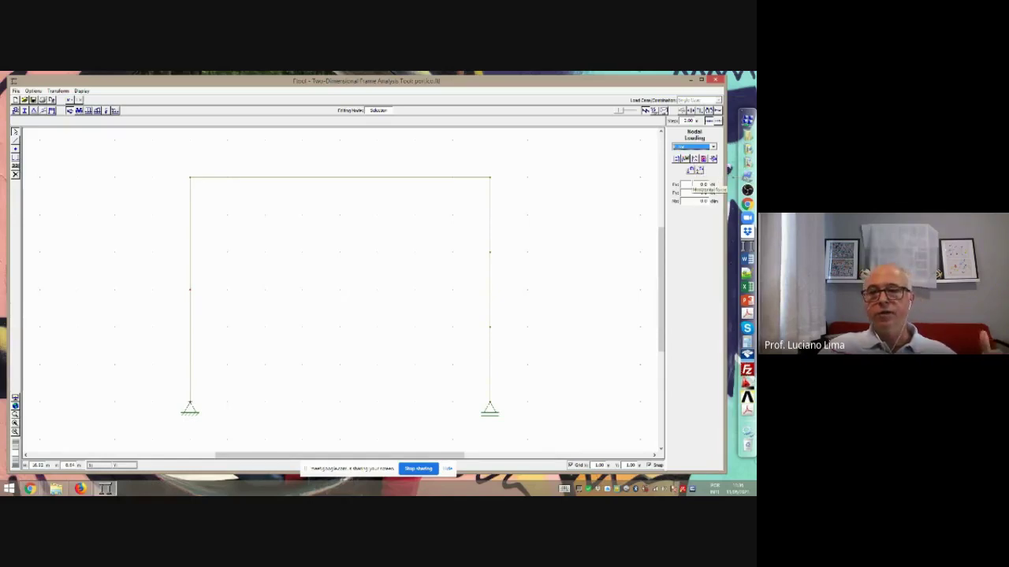
double_click(694, 184)
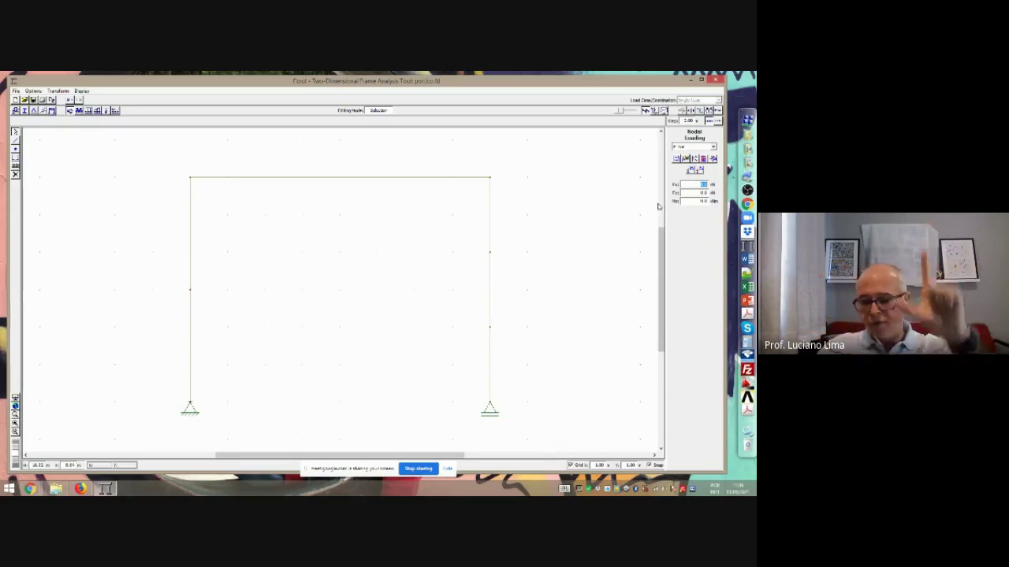
type("20")
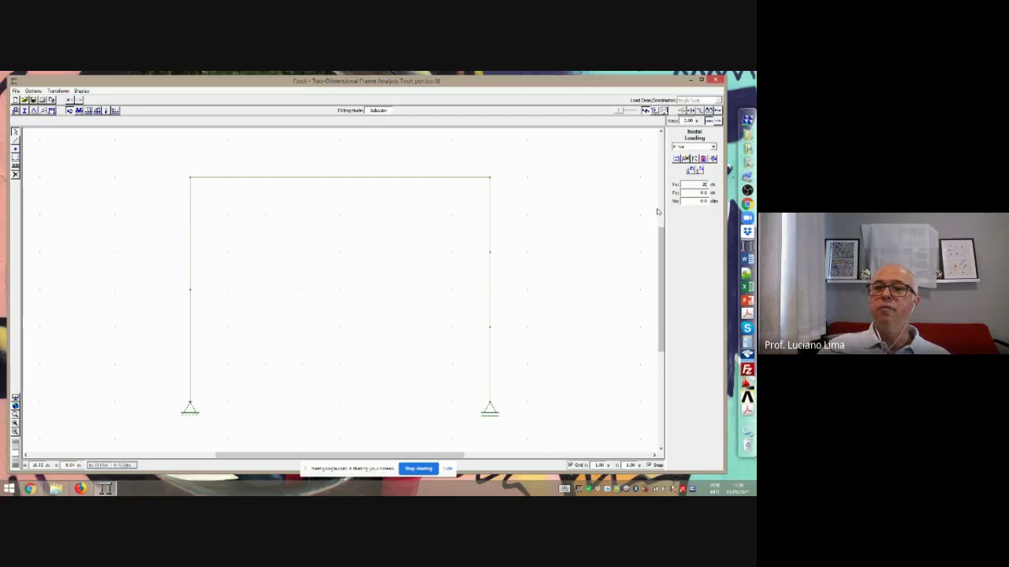
left_click(698, 170)
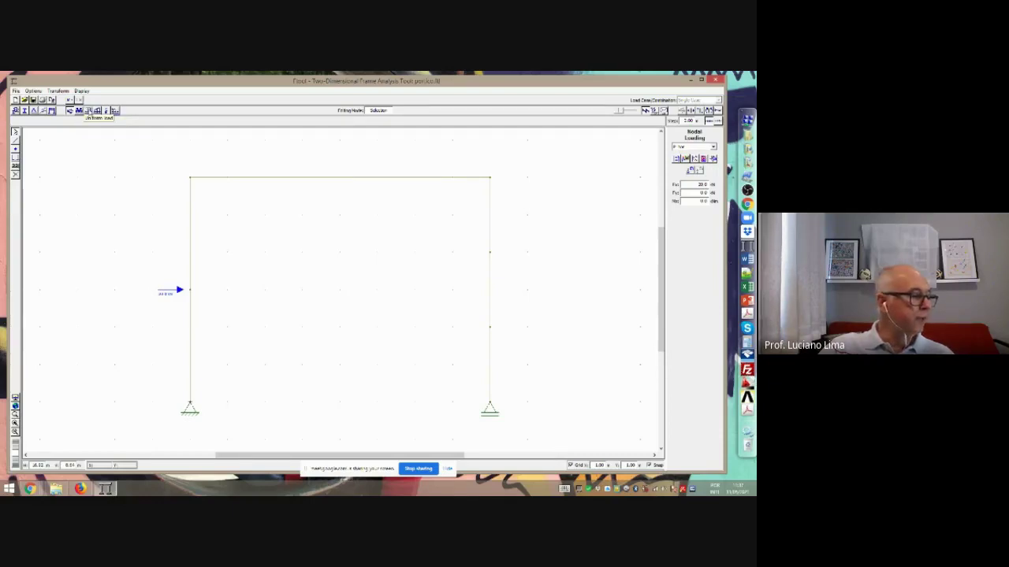
Create a uniform load definition of 10 kN/m downward in the global direction and apply it to the top beam
left_click(85, 111)
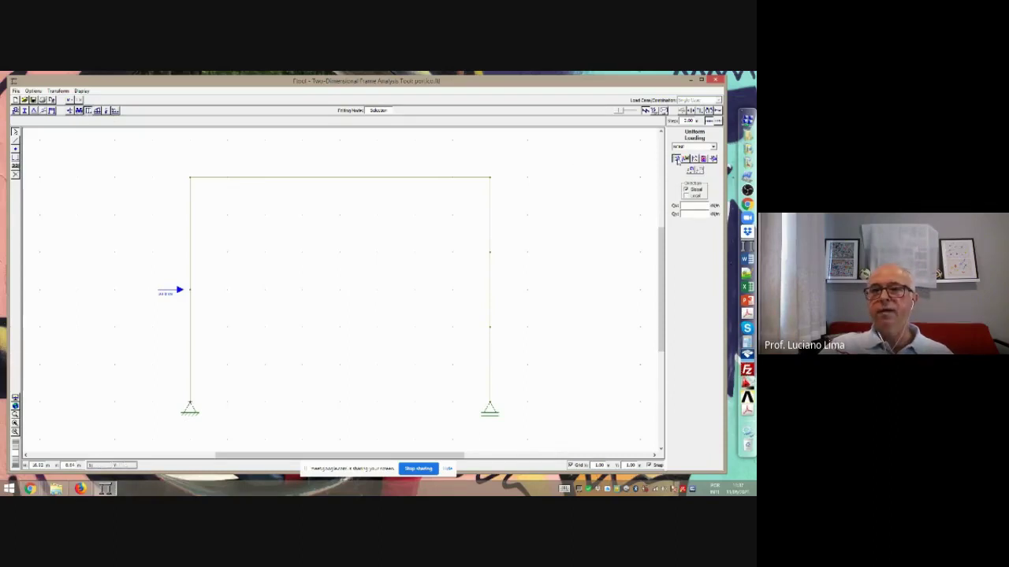
left_click(677, 158)
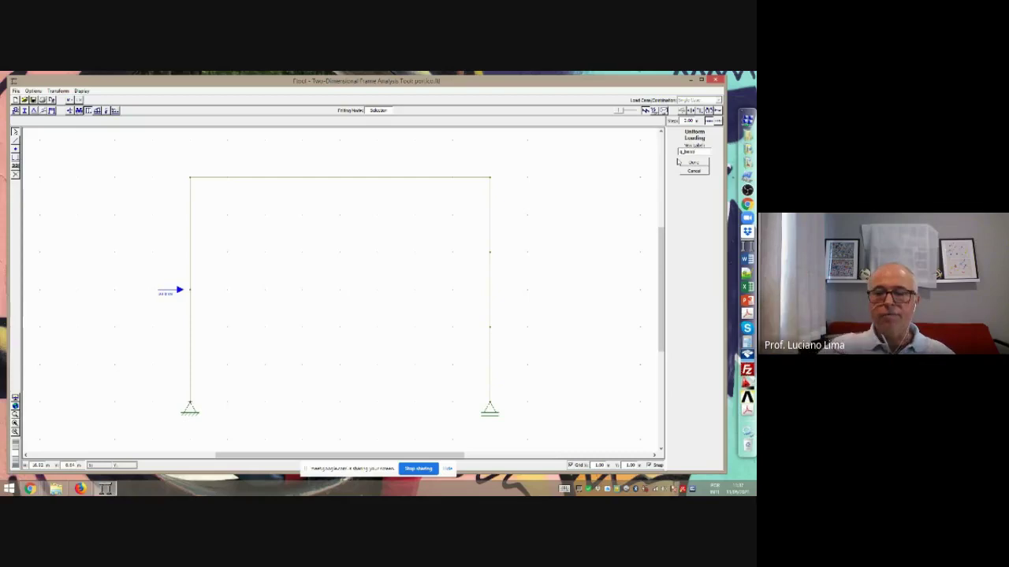
left_click(694, 164)
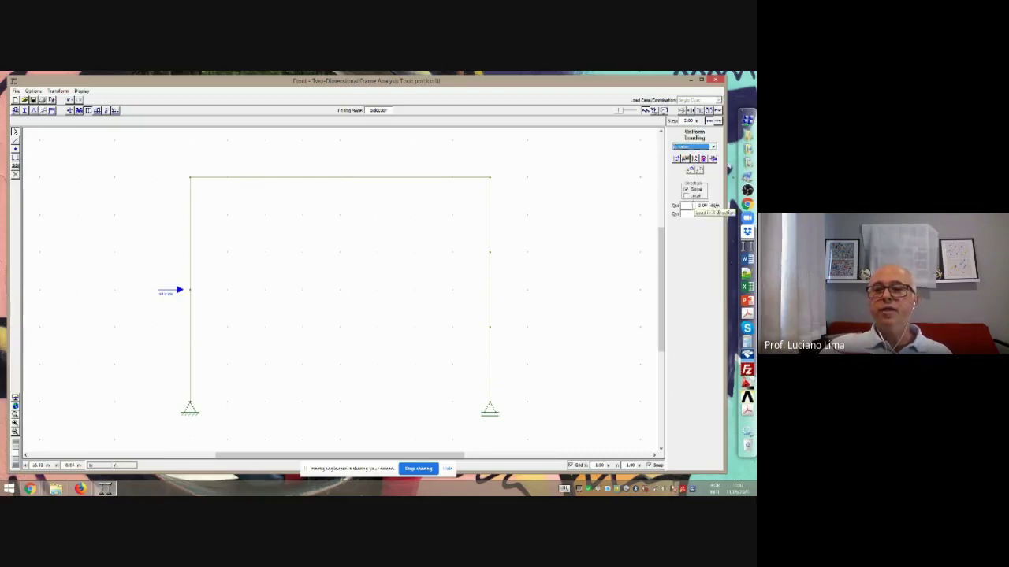
left_click(692, 189)
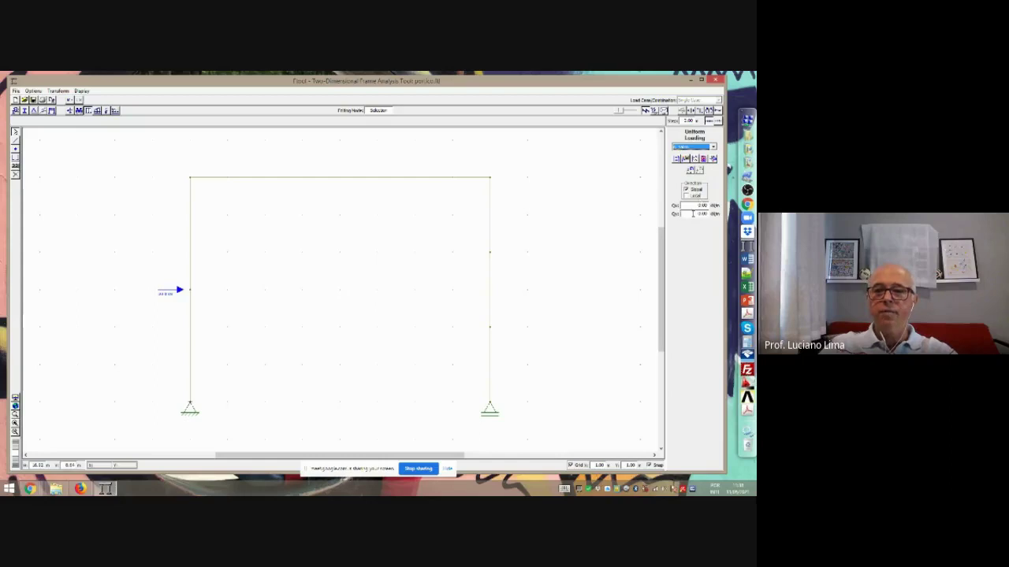
left_click_drag(693, 212, 719, 213)
type("1")
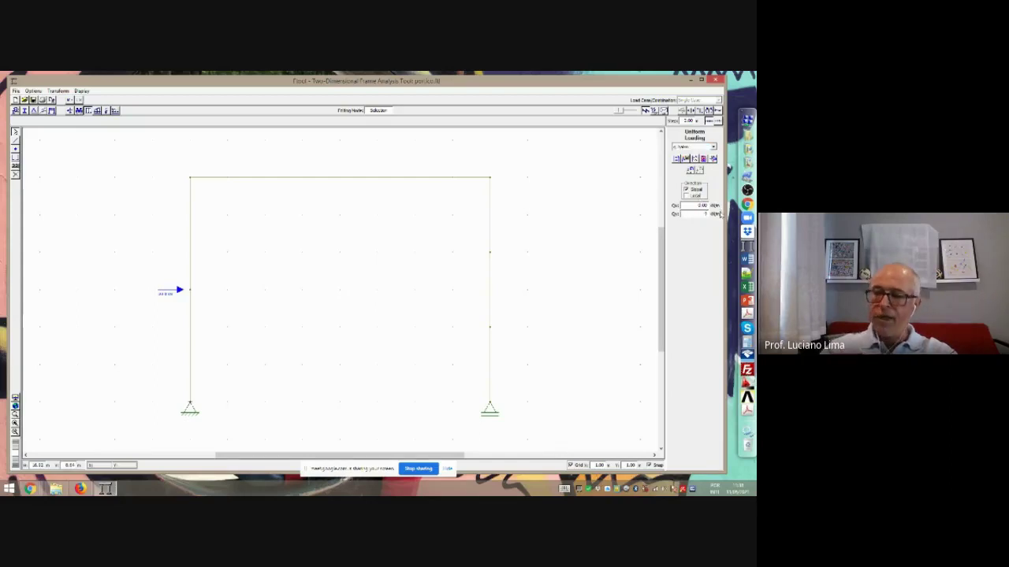
type("0")
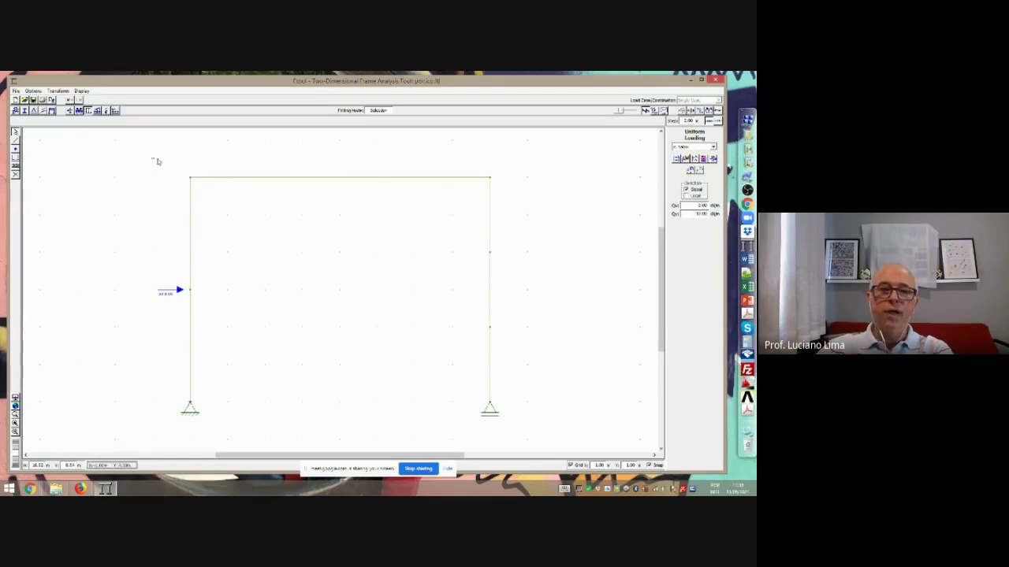
left_click_drag(152, 158, 516, 198)
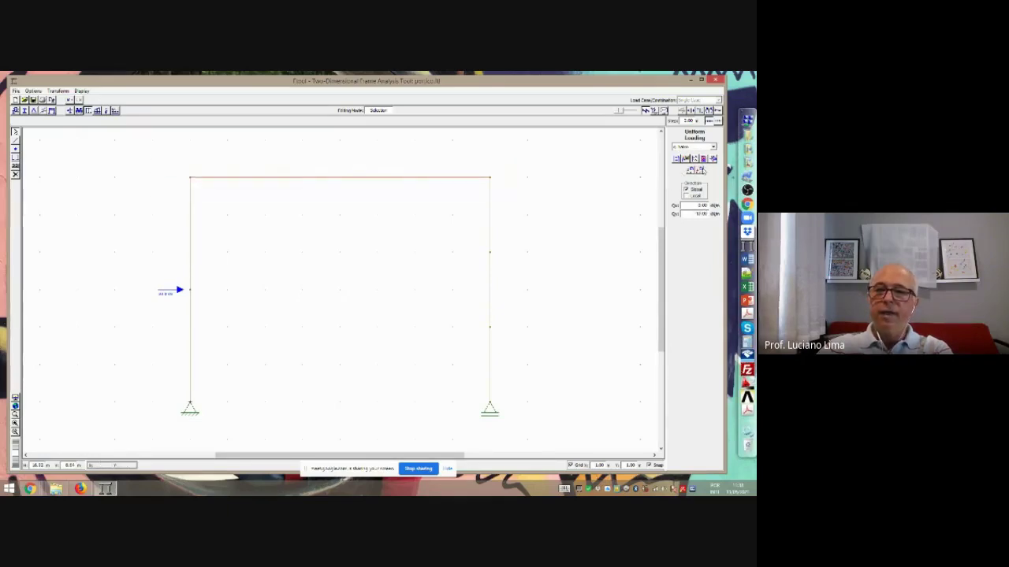
left_click(696, 170)
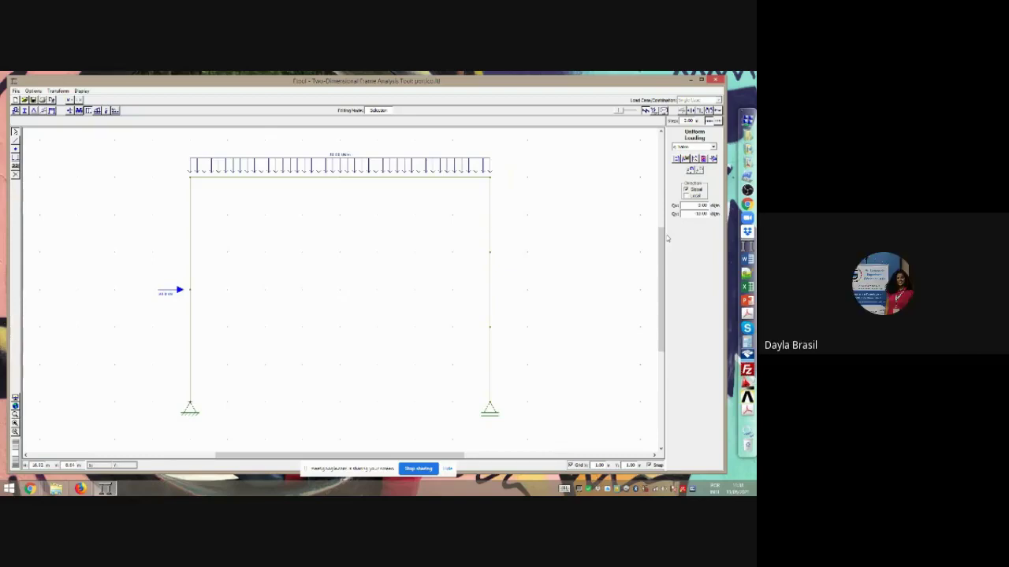
left_click_drag(171, 156, 541, 206)
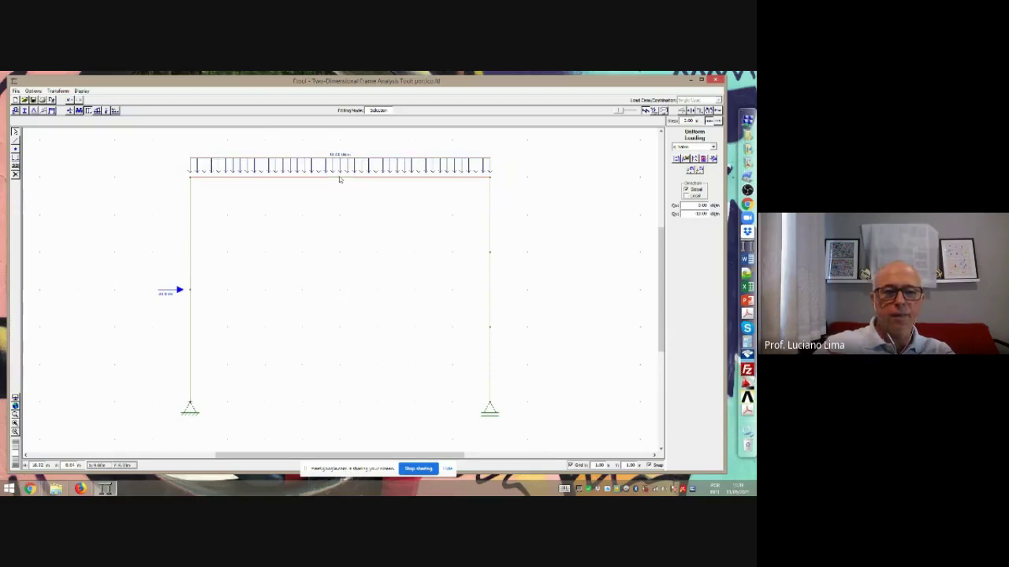
left_click_drag(152, 142, 532, 198)
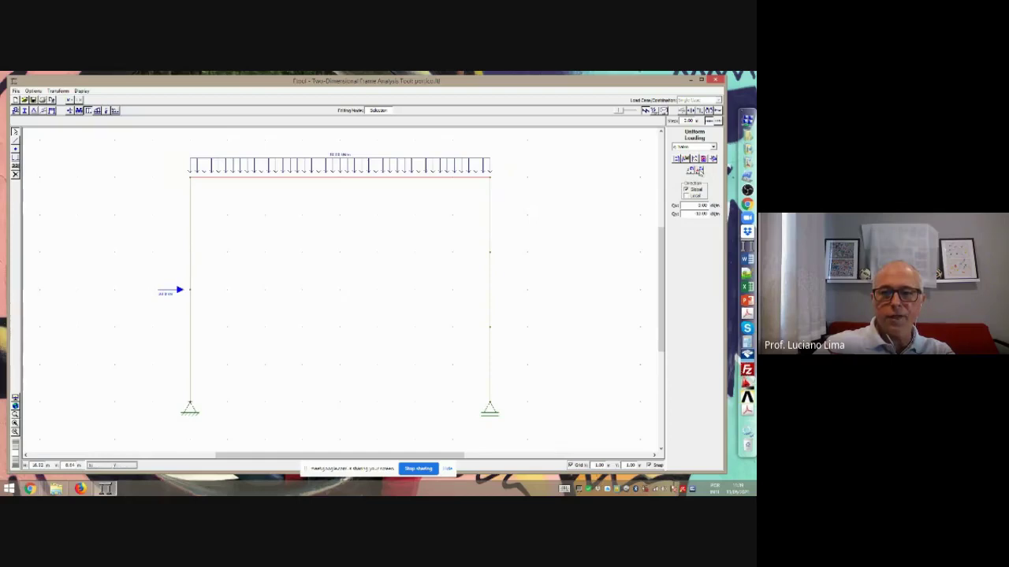
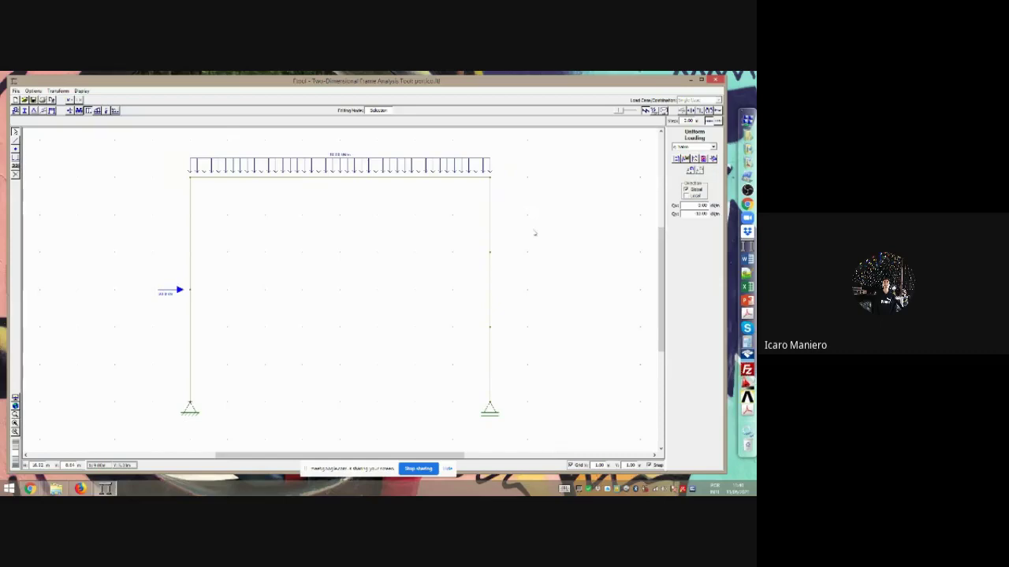
Create a linear load definition named triang
left_click(34, 111)
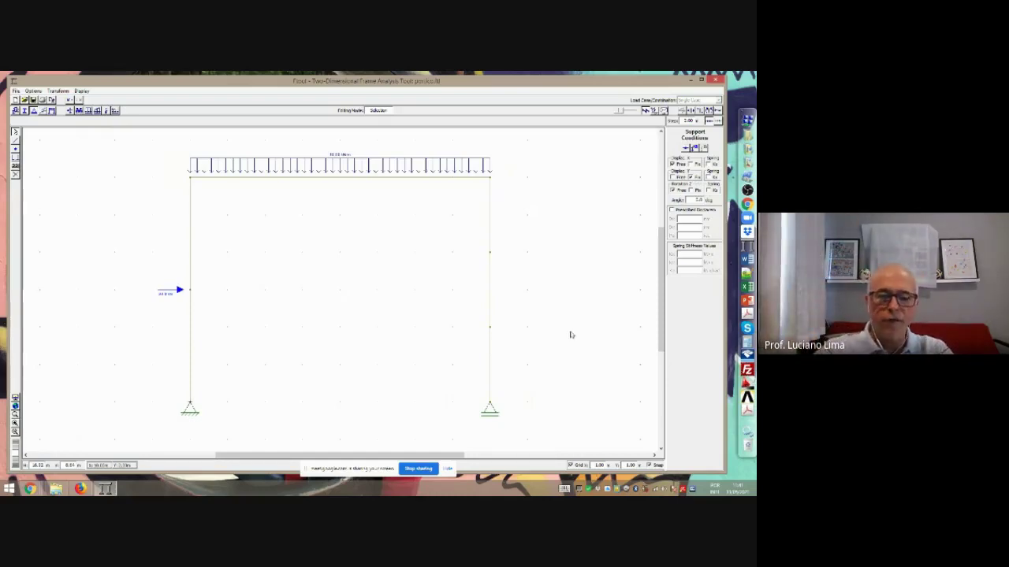
left_click(97, 112)
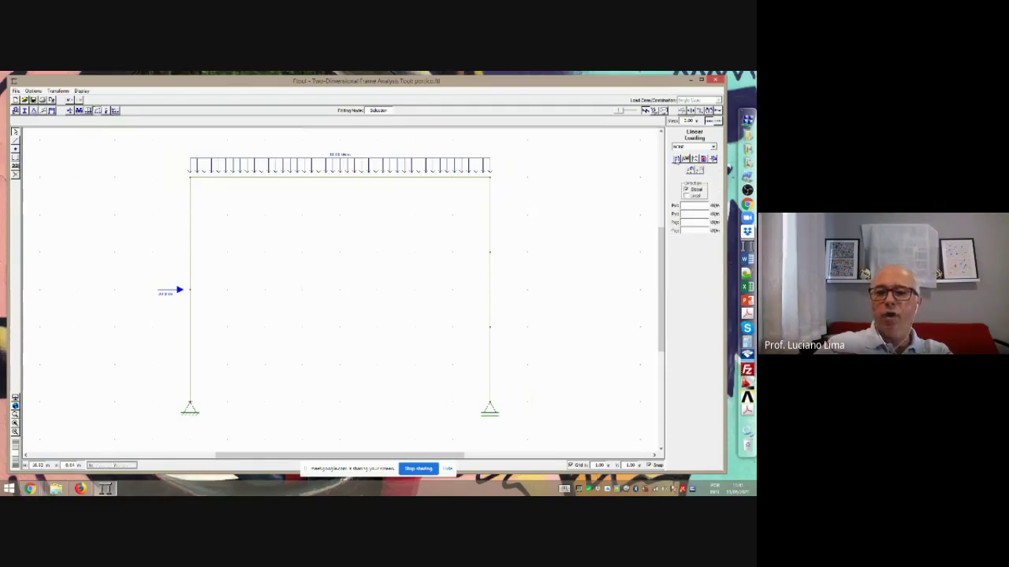
left_click(687, 148)
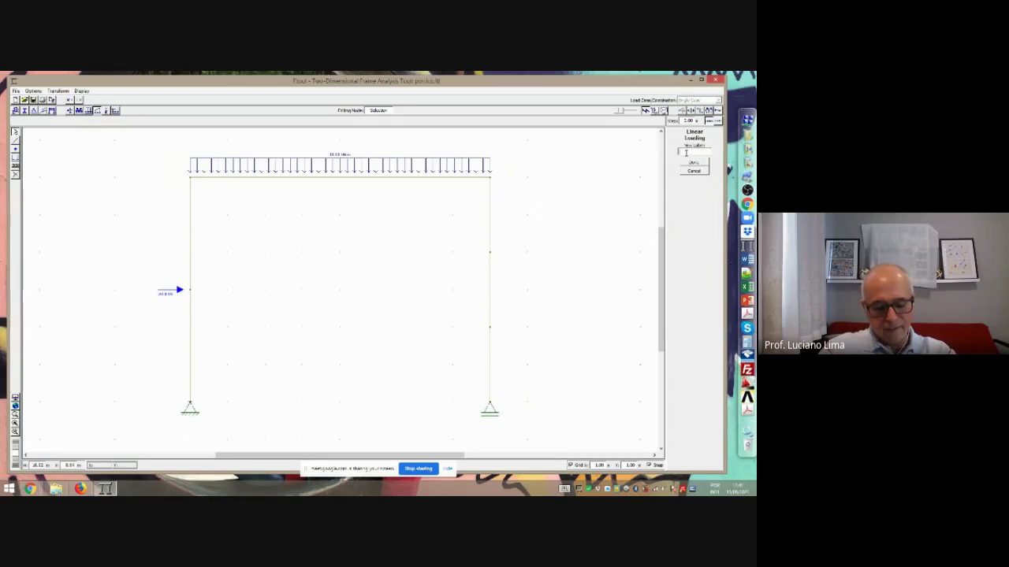
type("tra")
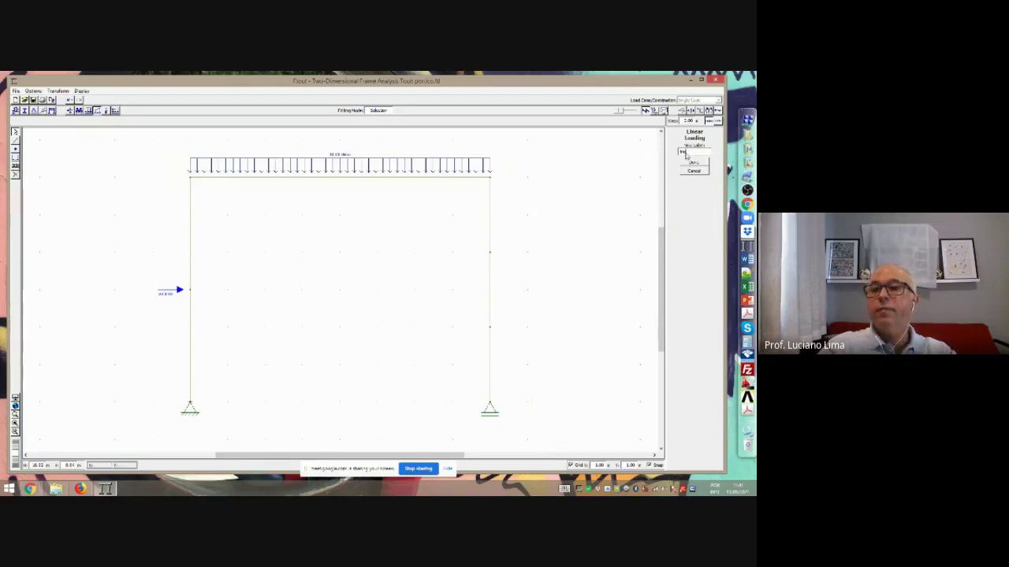
key("BackSpace")
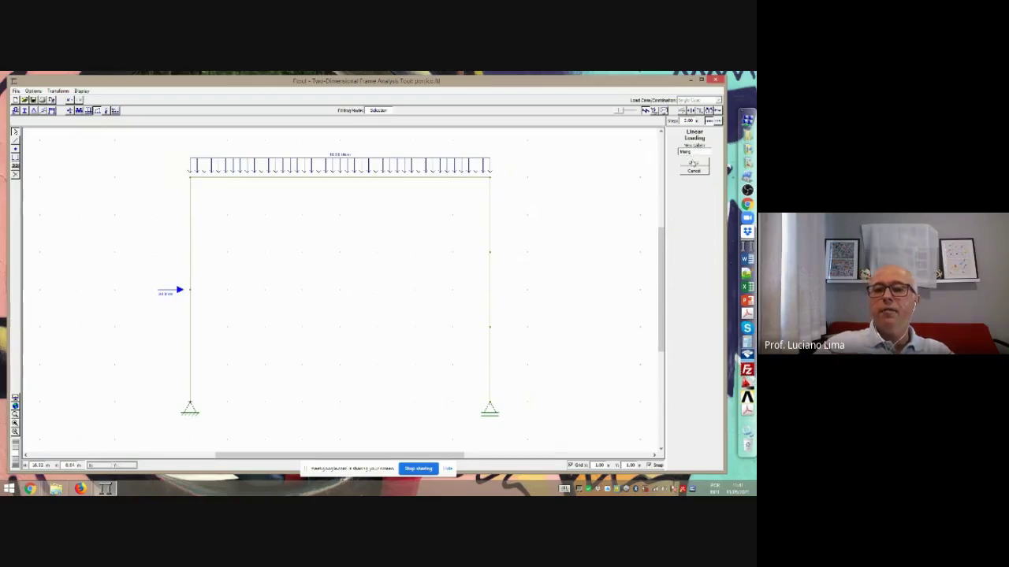
left_click(694, 163)
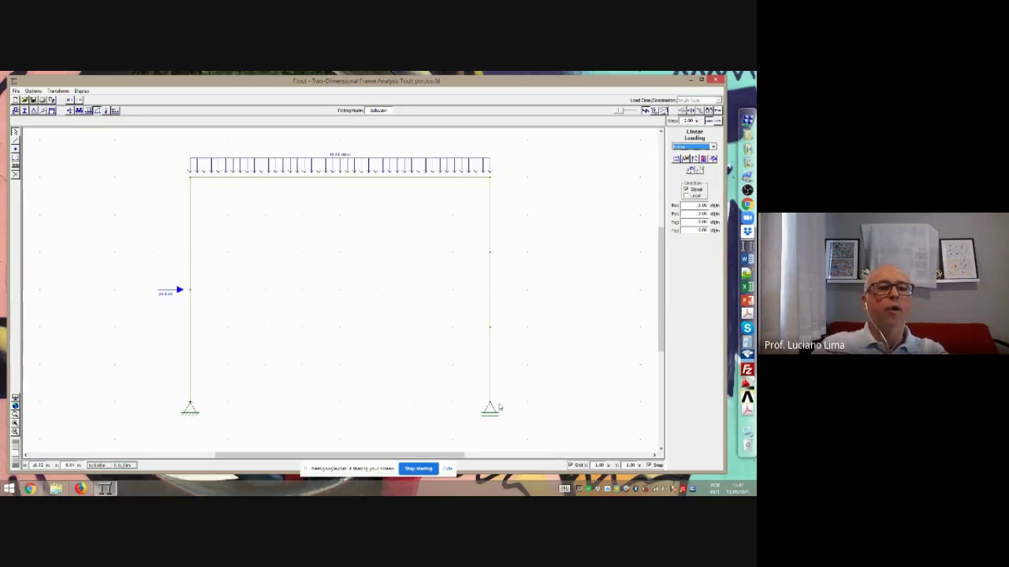
Show the member orientation arrows to check each member's direction, and hide them again
left_click(82, 91)
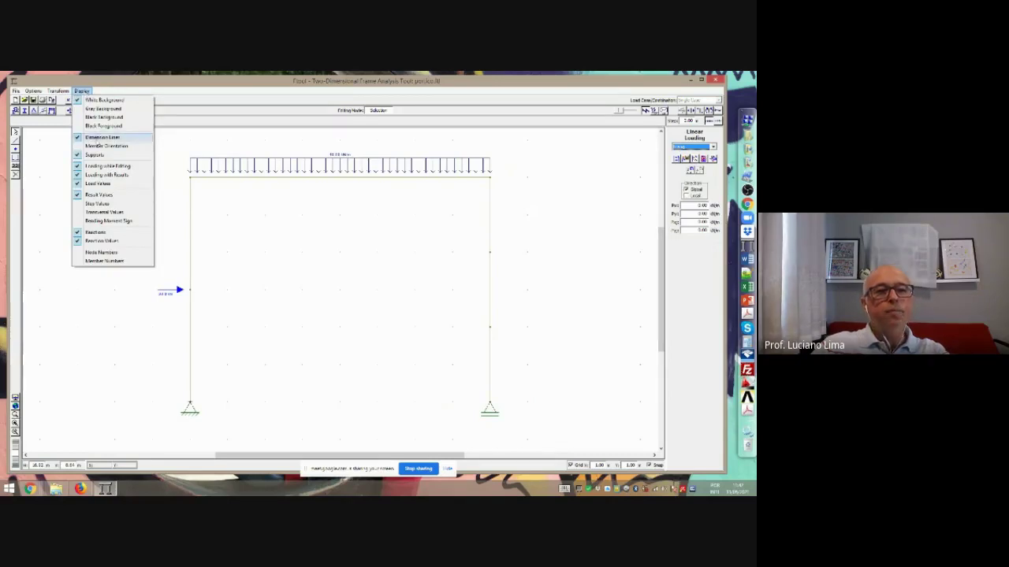
left_click(96, 147)
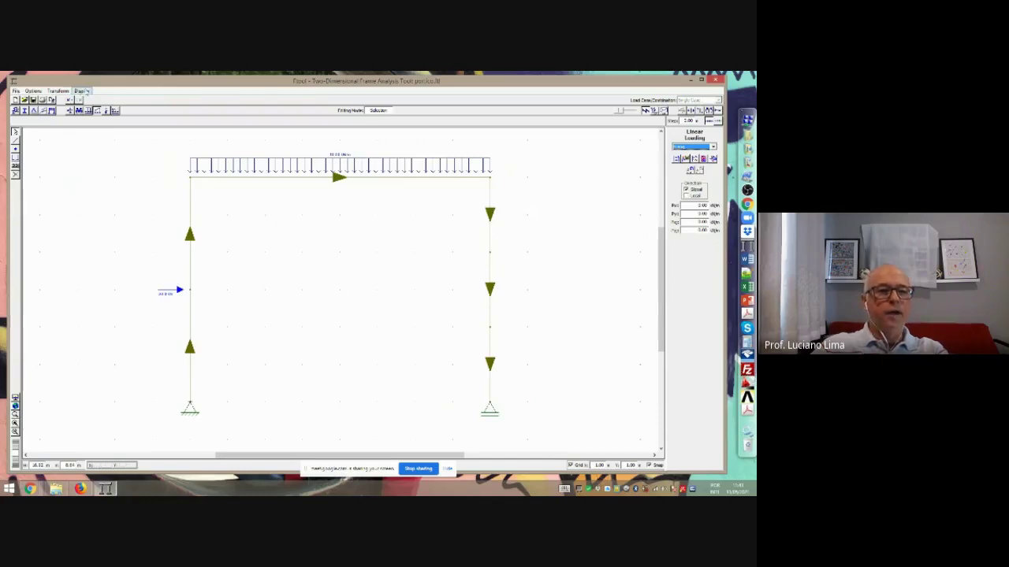
left_click(81, 91)
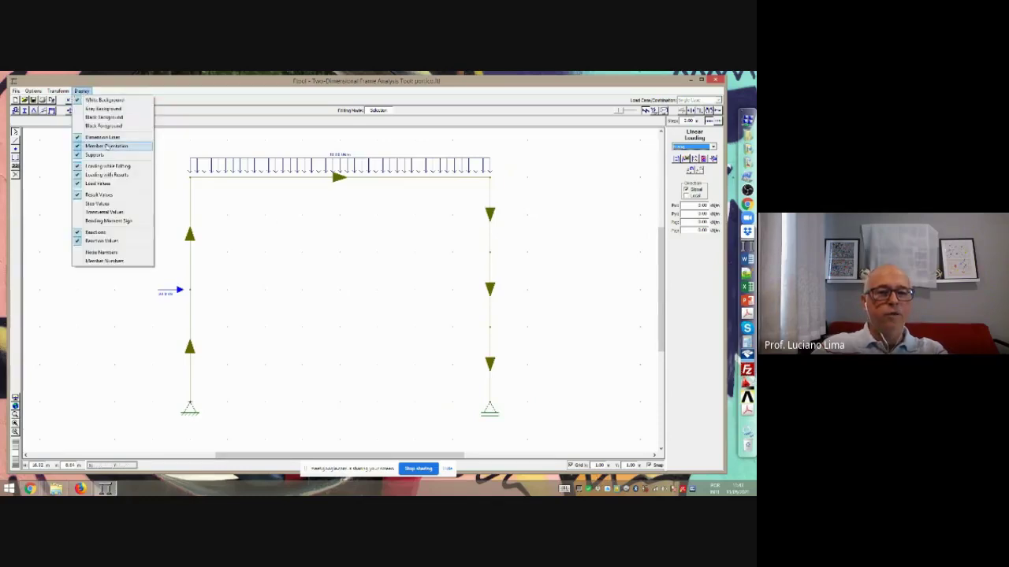
left_click(108, 146)
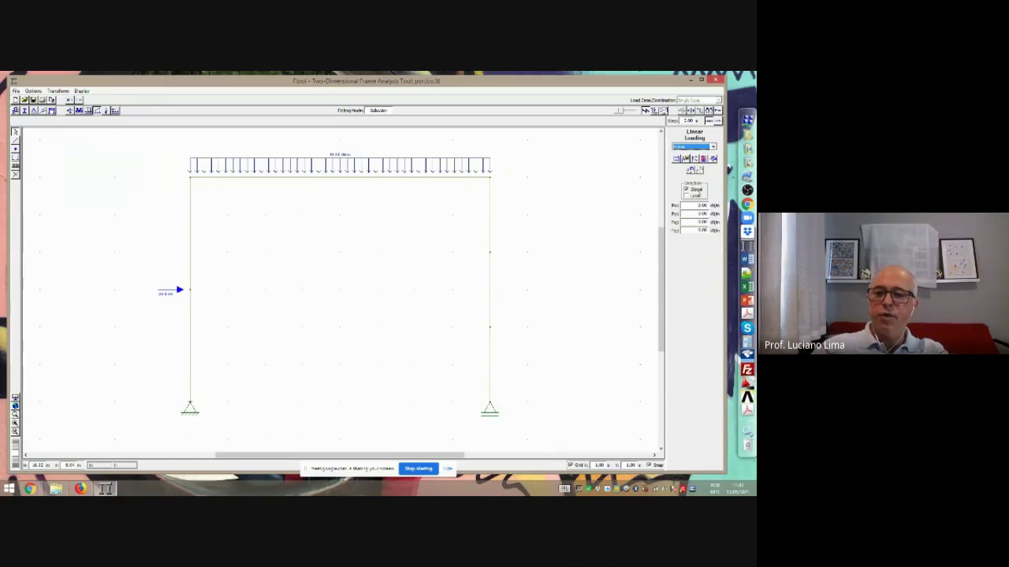
Set the triang load to 10 kN/m leftward at the member's start and apply it to the right column's middle segment
double_click(700, 205)
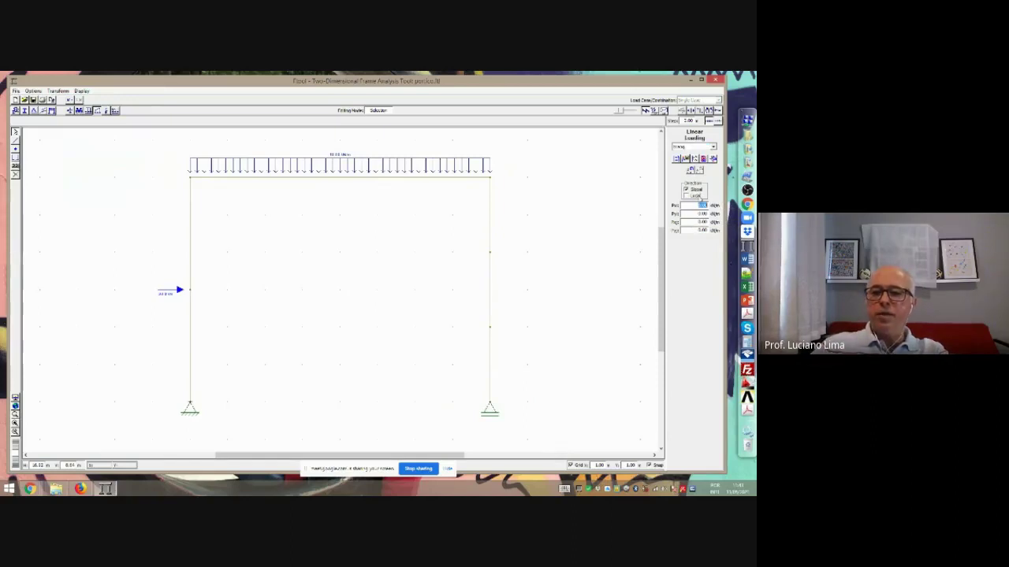
key("BackSpace")
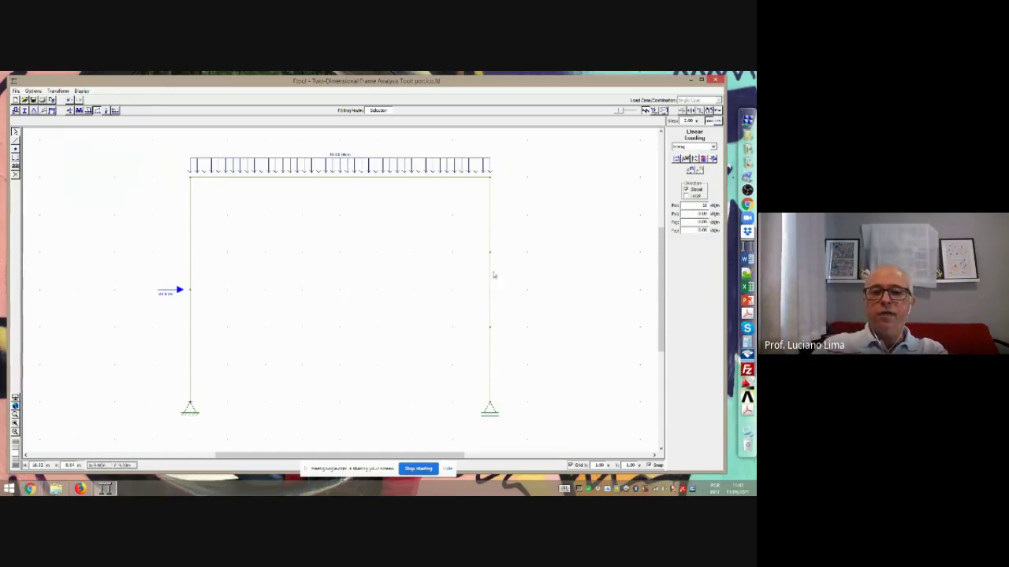
key("Return")
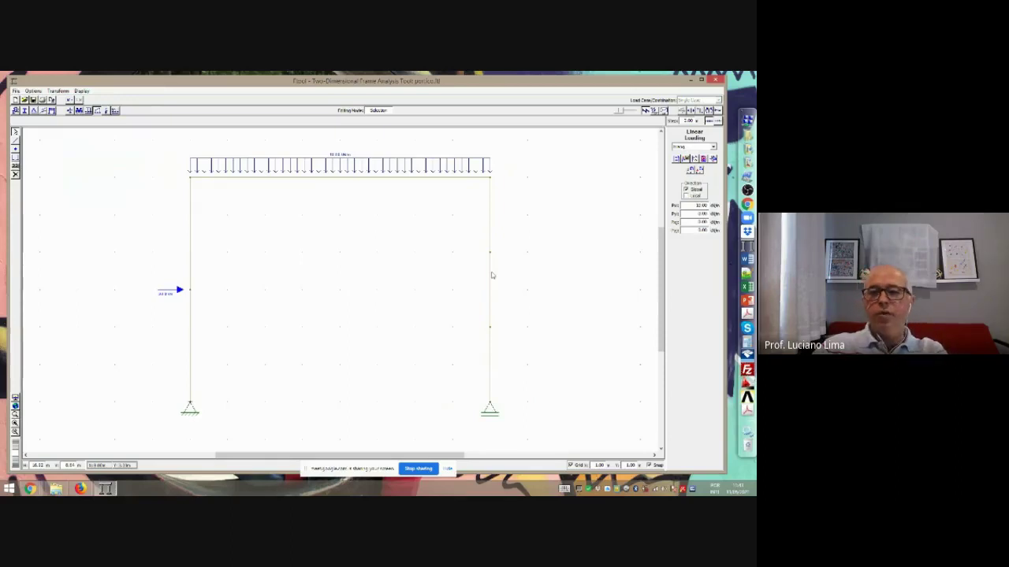
left_click(700, 171)
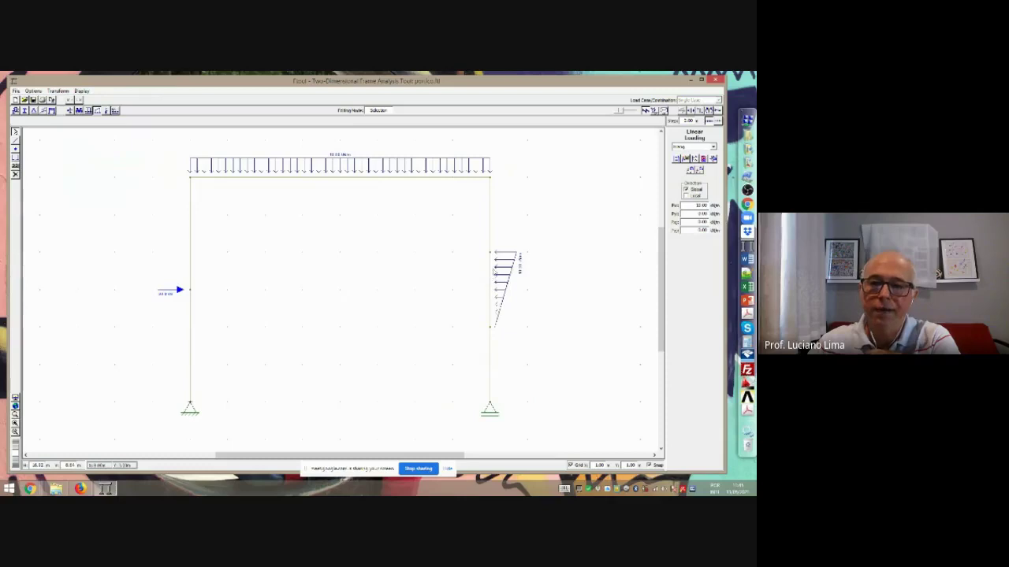
Reselect the triang linear load and re-enter its horizontal start value as 10 kN/m
left_click(715, 148)
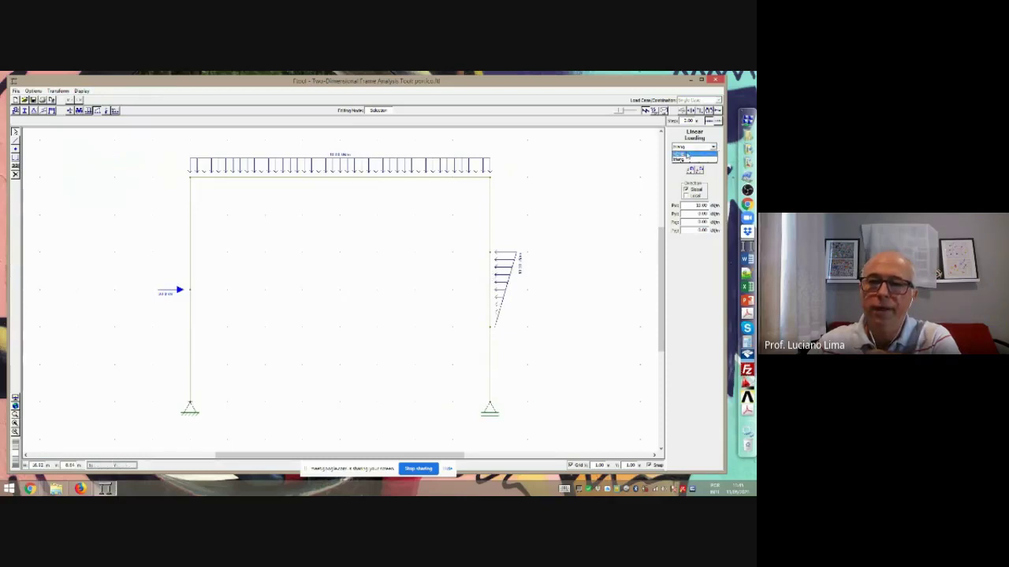
left_click(693, 161)
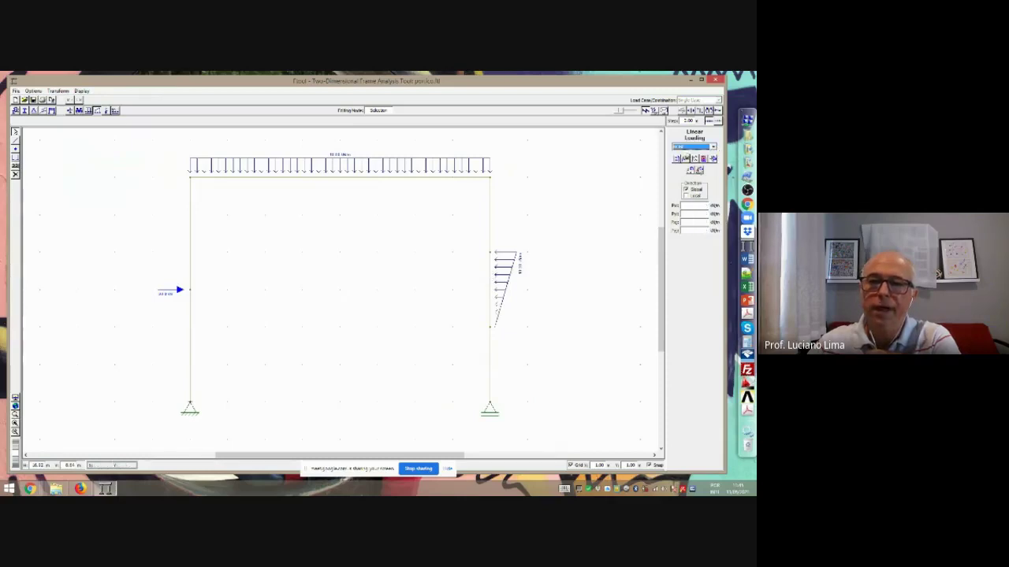
left_click(713, 147)
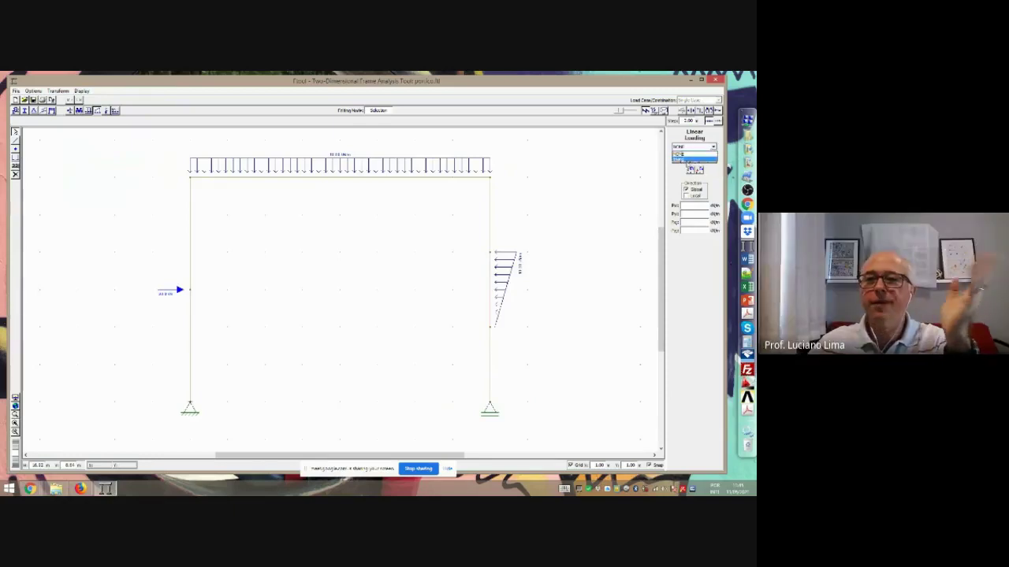
left_click(687, 160)
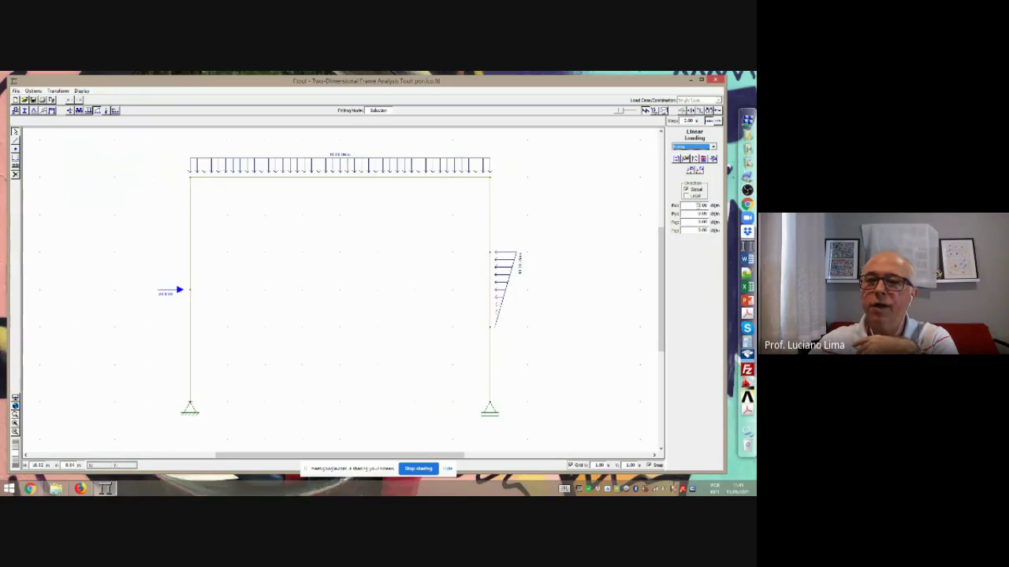
left_click(698, 206)
type("10")
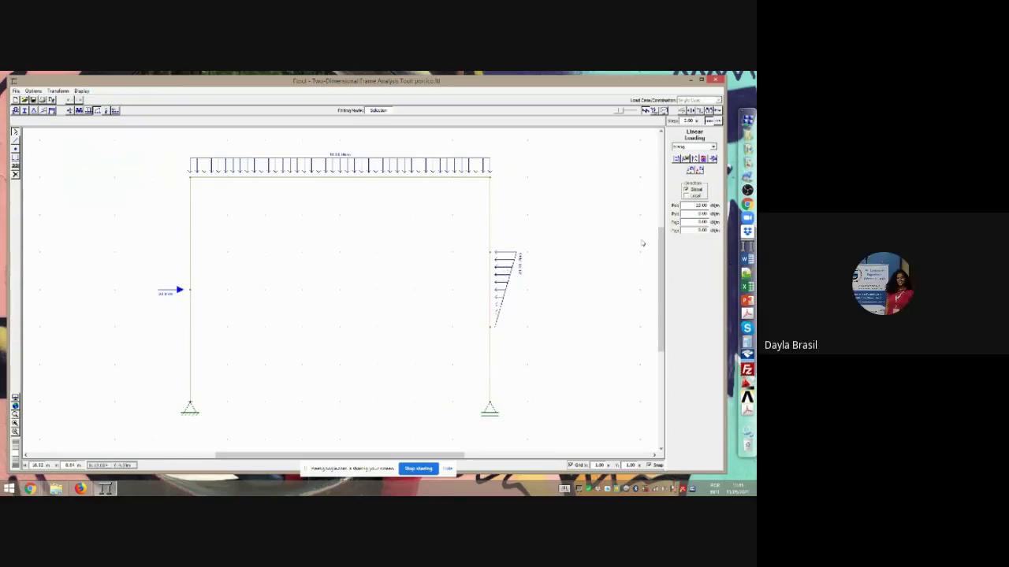
type("10")
left_click(698, 214)
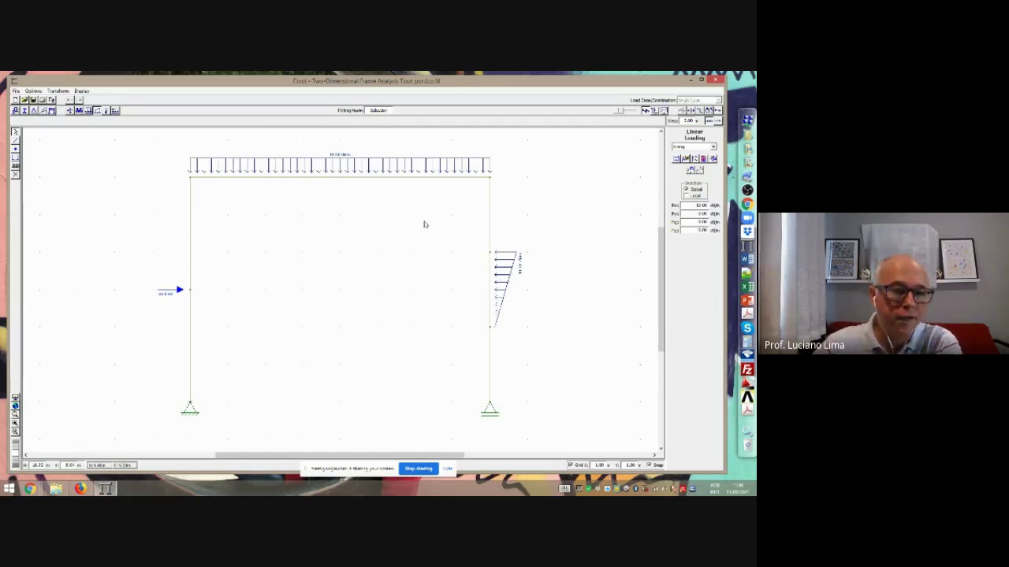
Display the frame's axial force, shear force and bending moment diagrams in turn and examine them
left_click(690, 112)
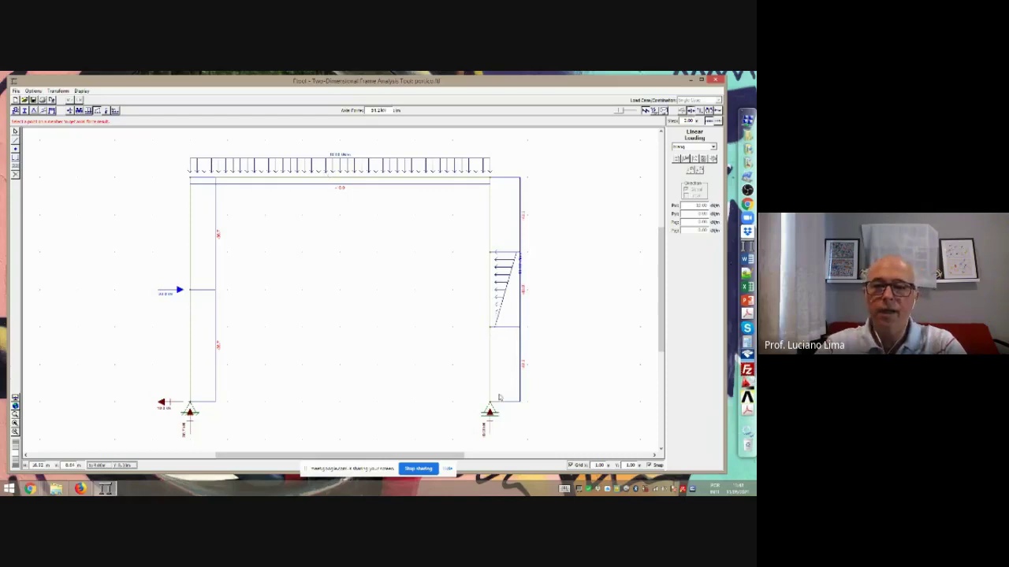
left_click(698, 111)
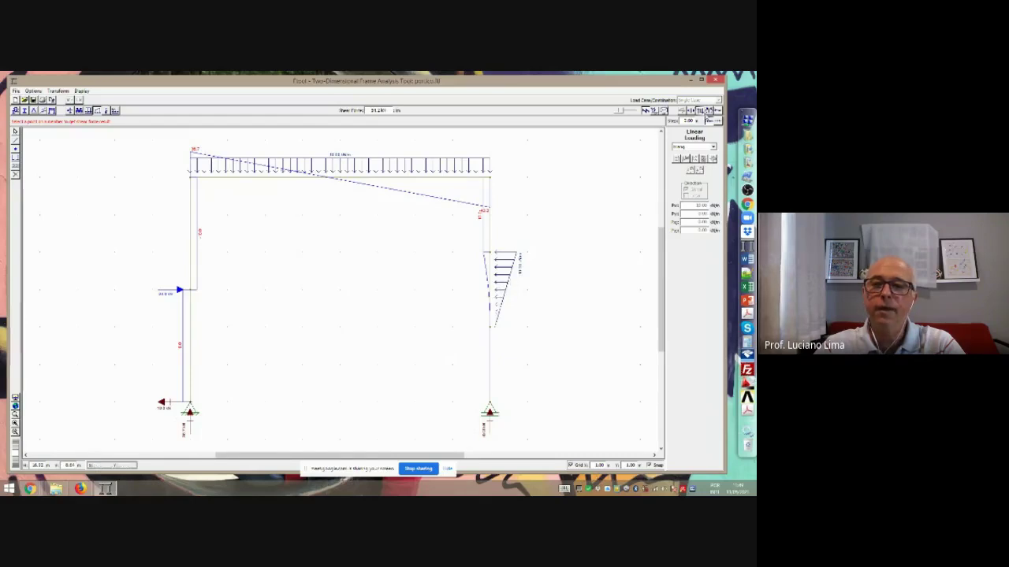
left_click(707, 111)
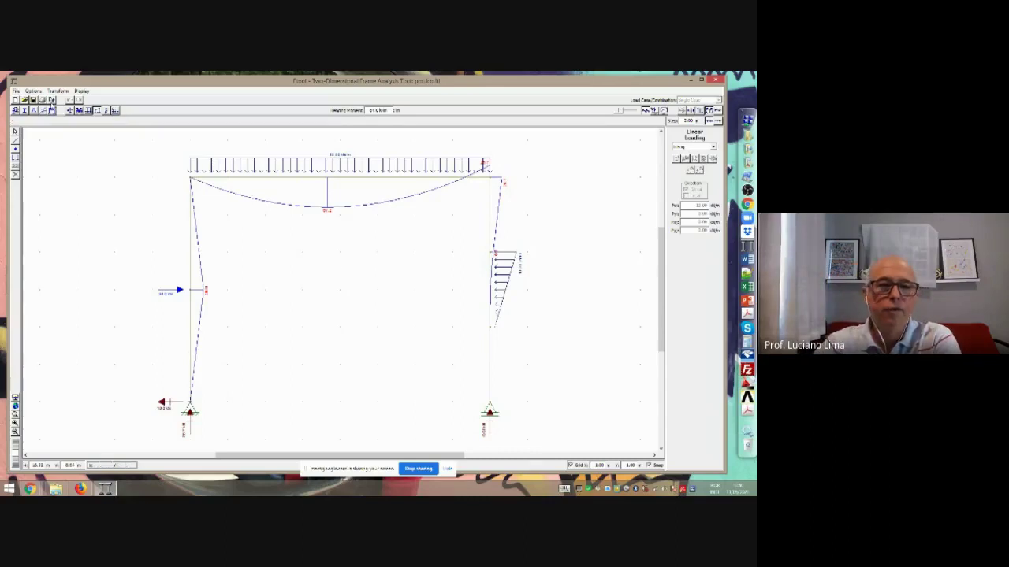
Save a copy of the frame model under the file name edificio
left_click(16, 90)
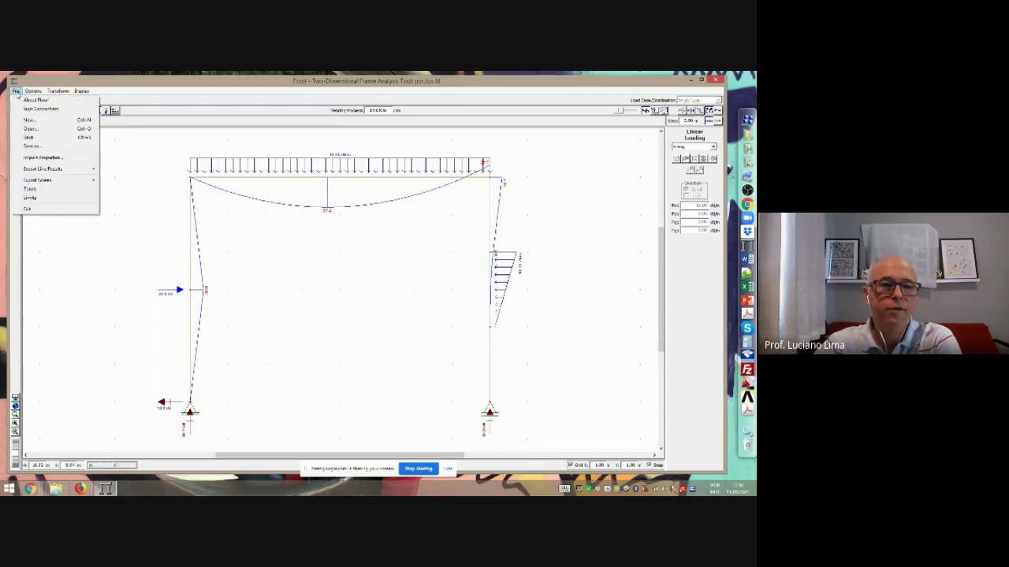
left_click(27, 147)
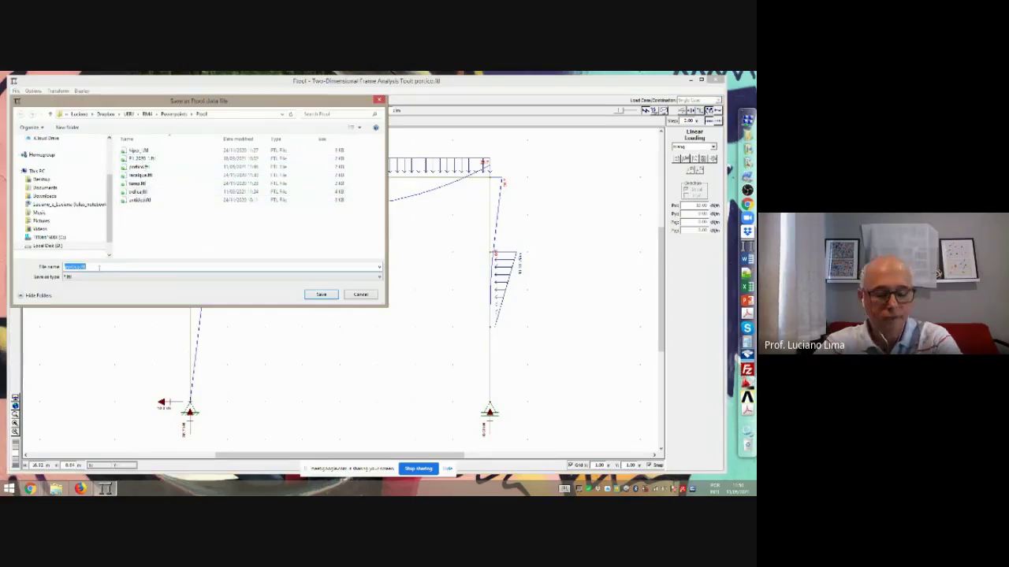
type("ed")
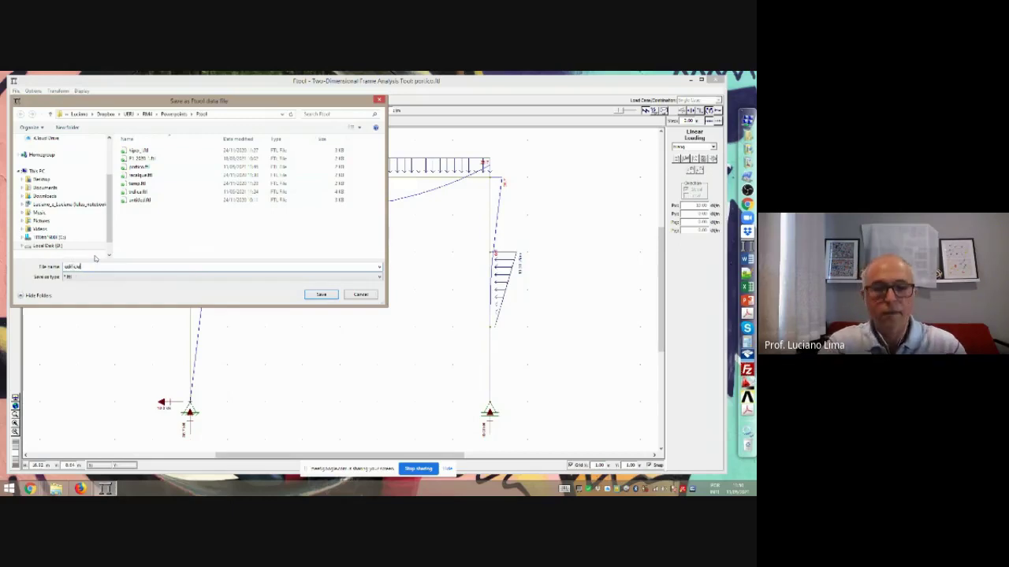
type("ificio")
key("Return")
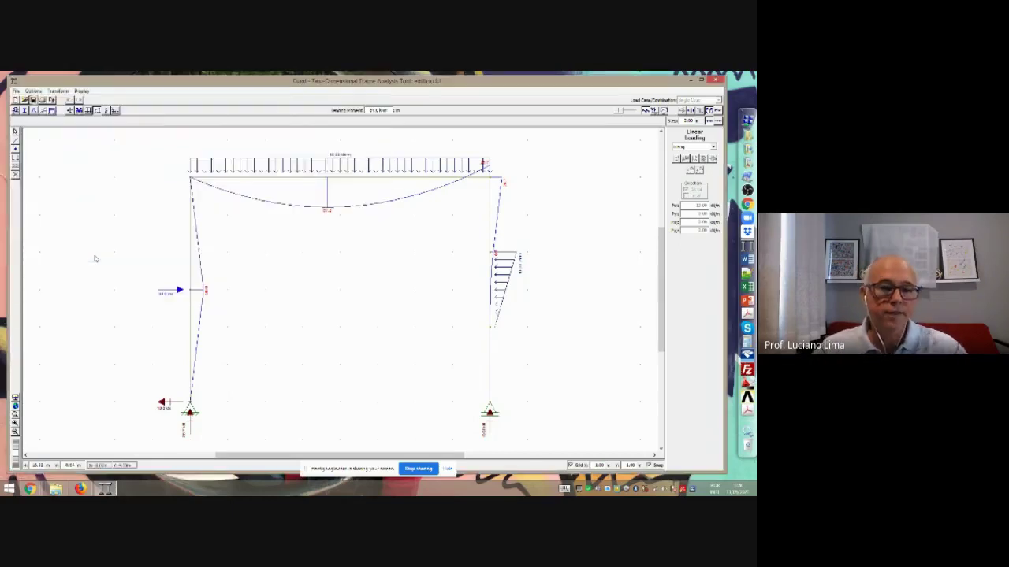
Return to model editing and delete the intermediate nodes of both columns together with the loads on the columns
left_click(15, 134)
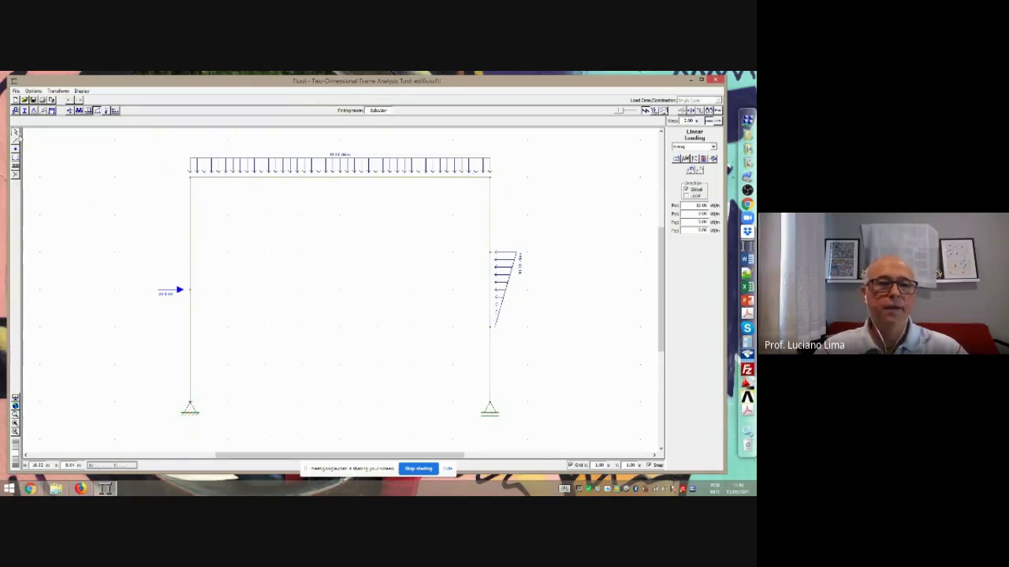
left_click_drag(126, 260, 254, 312)
key("Delete")
left_click_drag(473, 229, 532, 267)
key("Delete")
left_click_drag(447, 304, 527, 353)
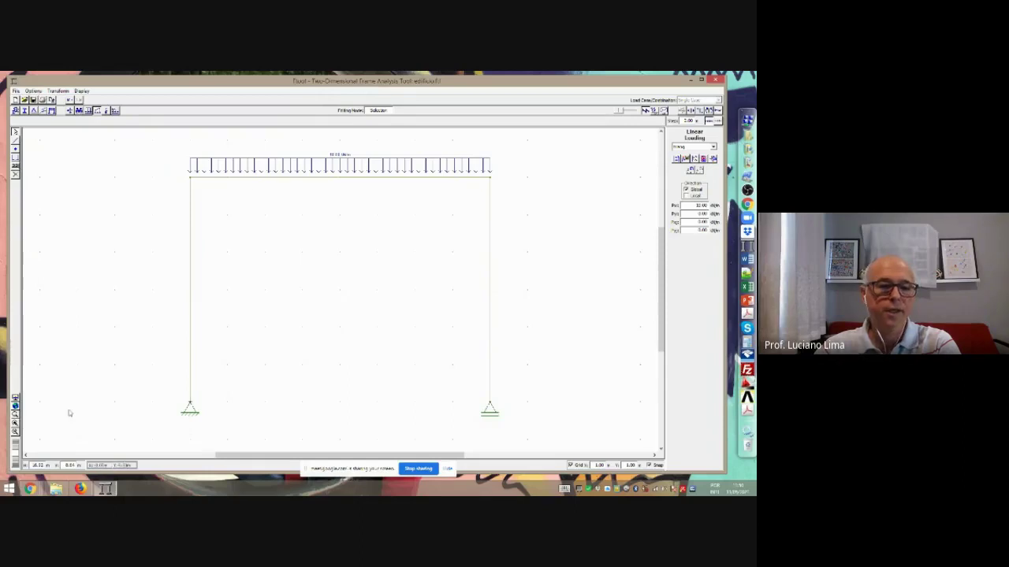
Copy the whole frame one bay to the right, keeping the original, from the left column's top to the right column's top
left_click(15, 432)
left_click(15, 431)
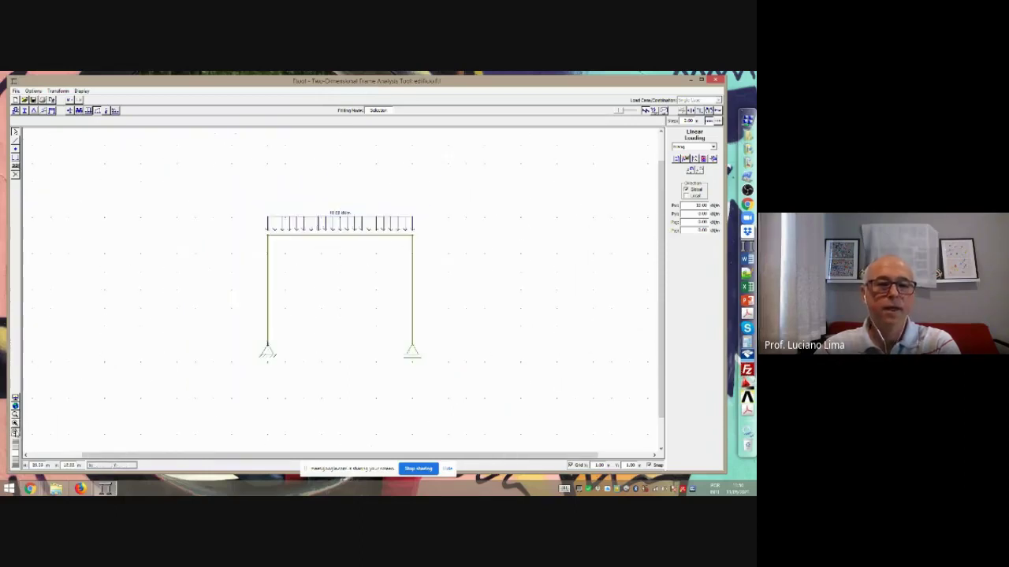
left_click_drag(396, 456, 449, 457)
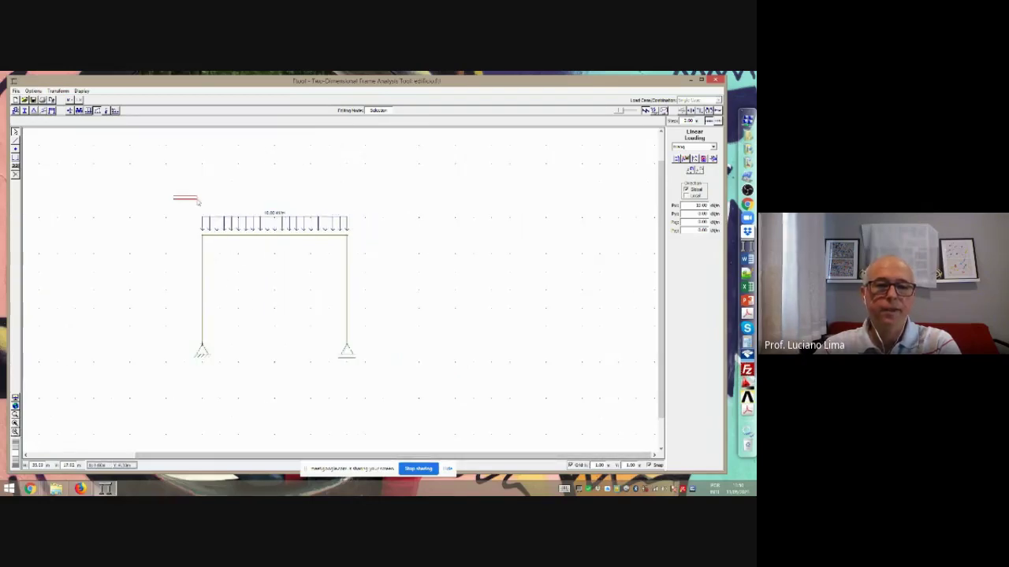
left_click_drag(141, 178, 430, 417)
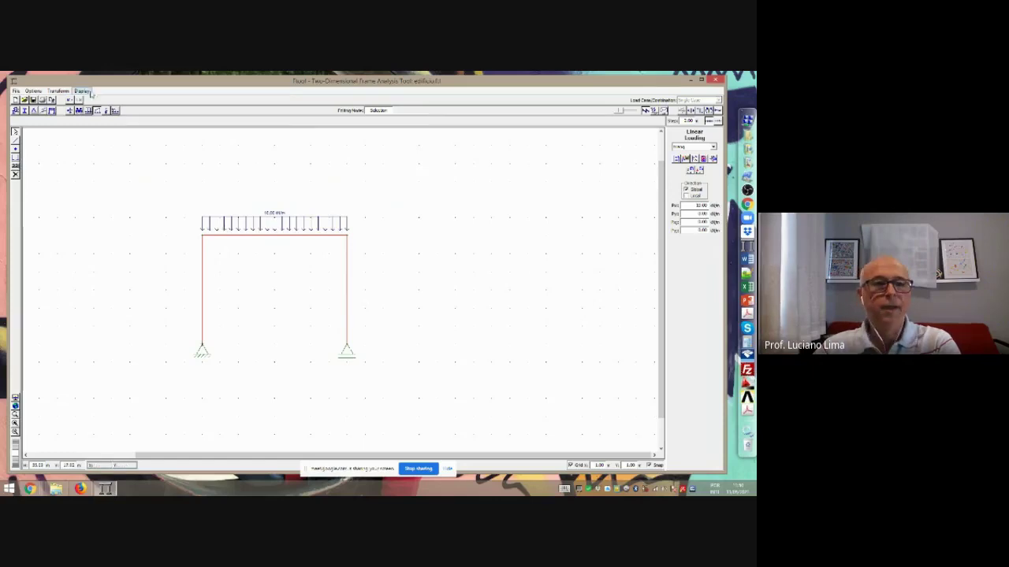
left_click(58, 91)
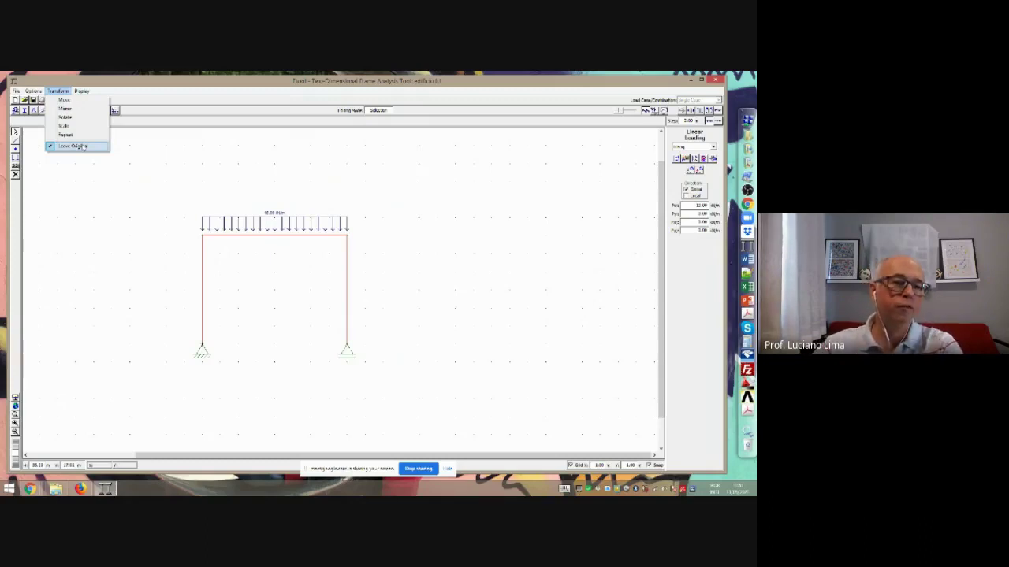
left_click(64, 100)
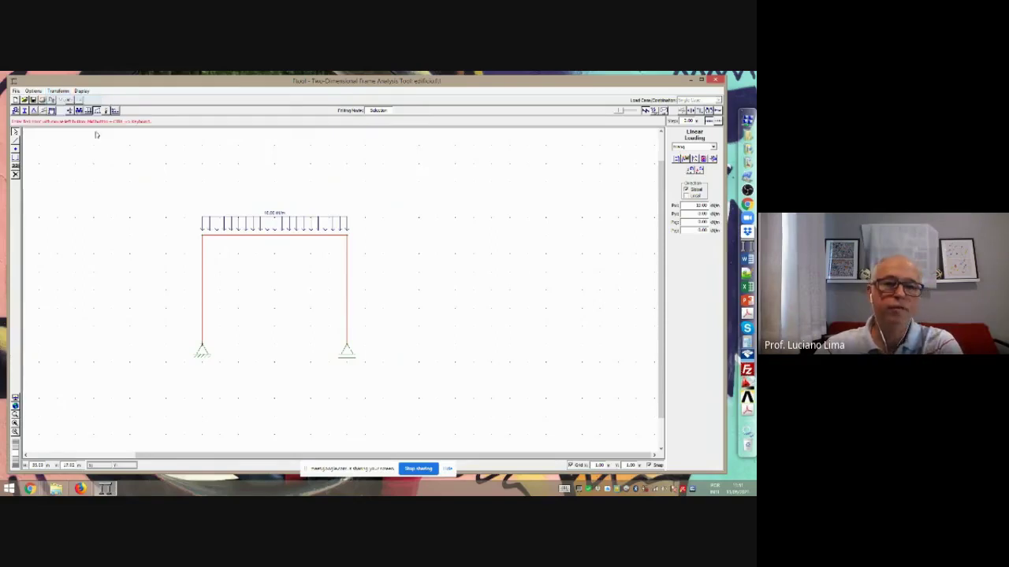
left_click(206, 235)
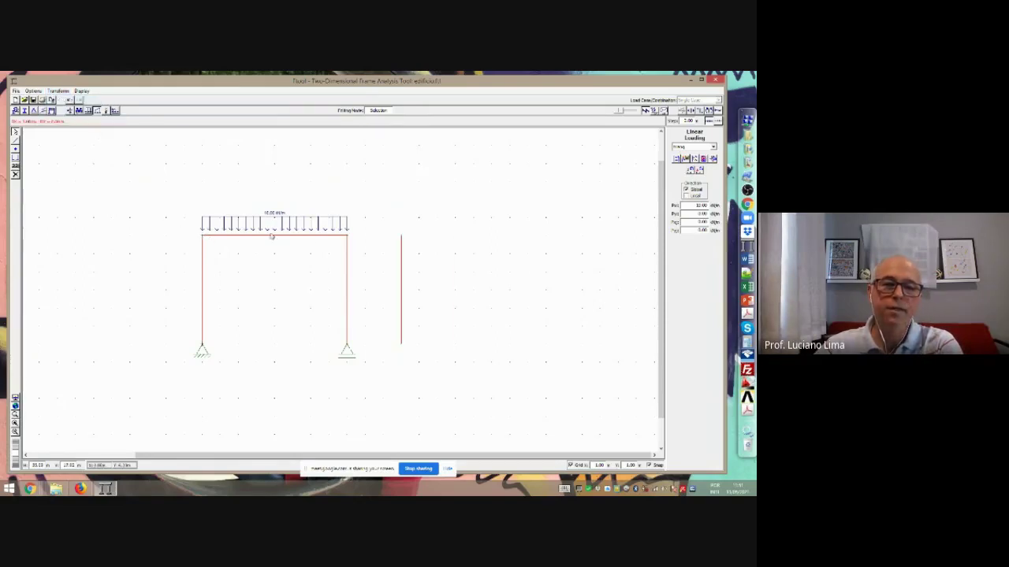
left_click(348, 234)
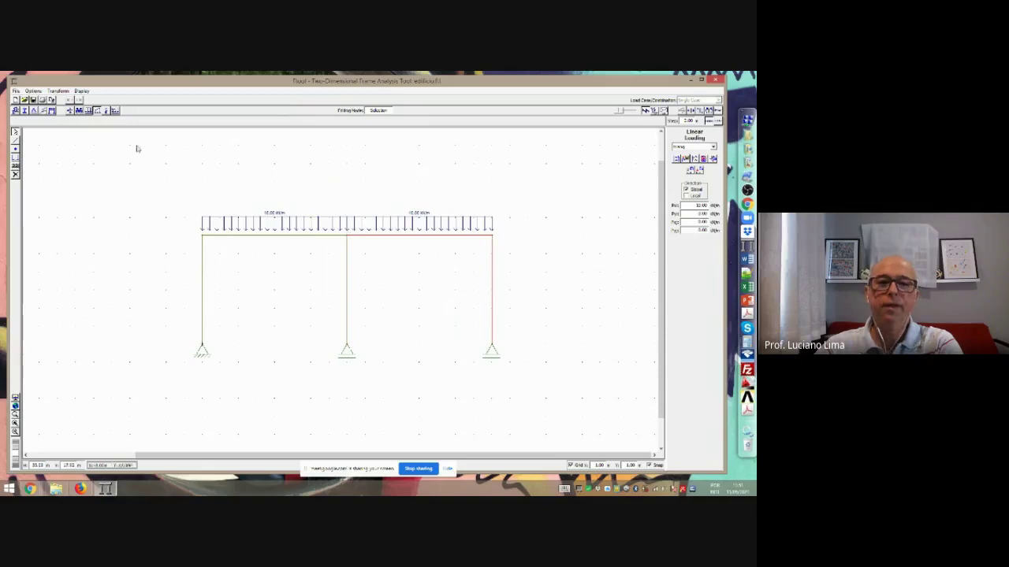
Copy the second bay's beam and outer column one more span to the right to form a third bay
left_click(42, 95)
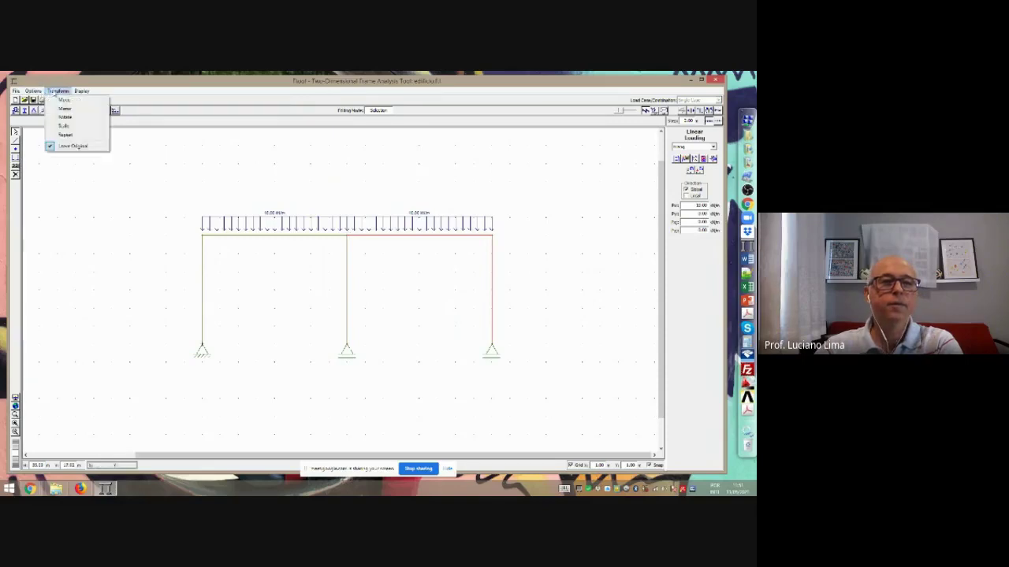
left_click(53, 100)
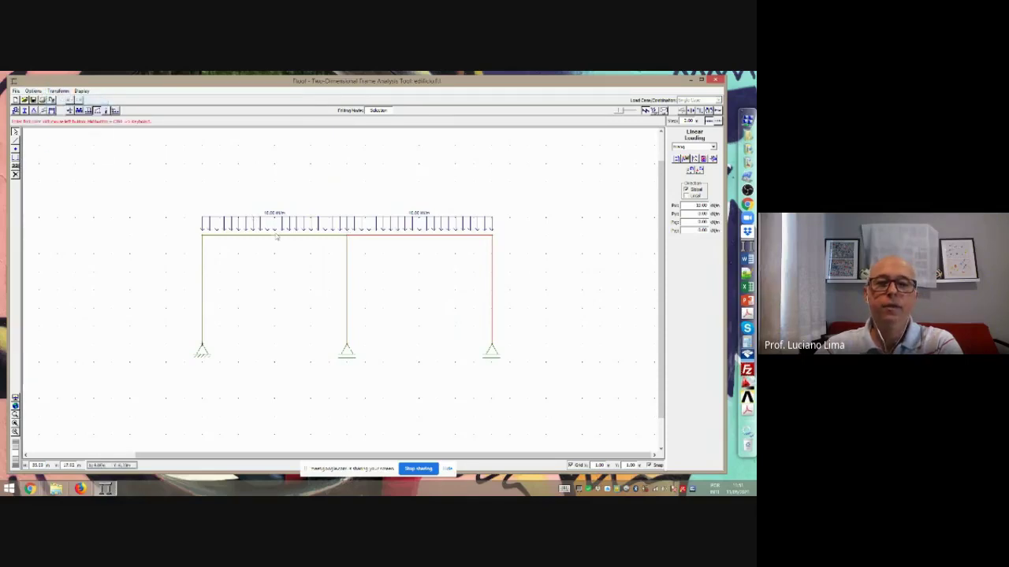
left_click(347, 236)
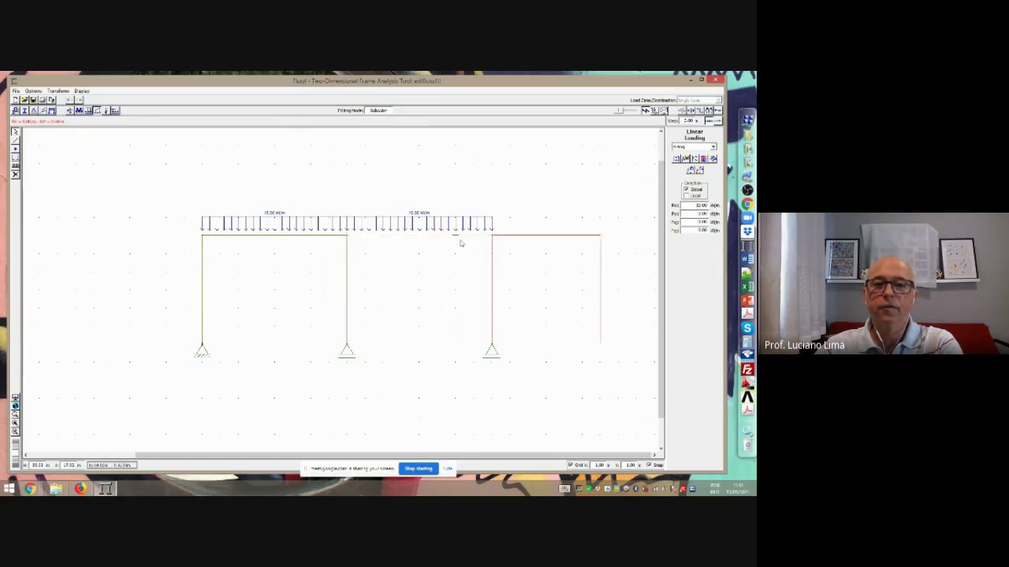
left_click(492, 236)
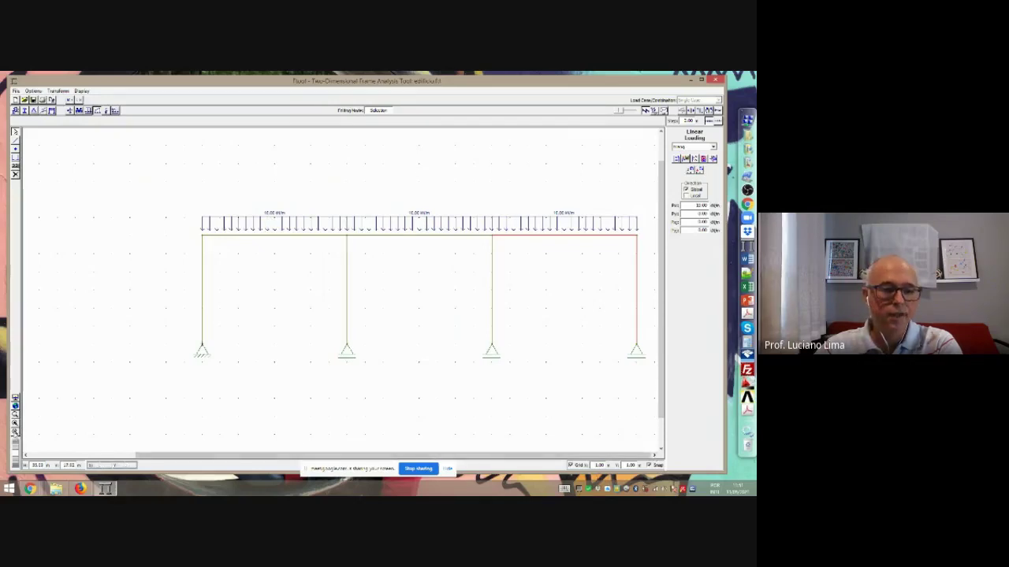
Copy the entire three-bay frame upward by one storey, from the left column's base to its top
scroll(118, 441, "down", 2)
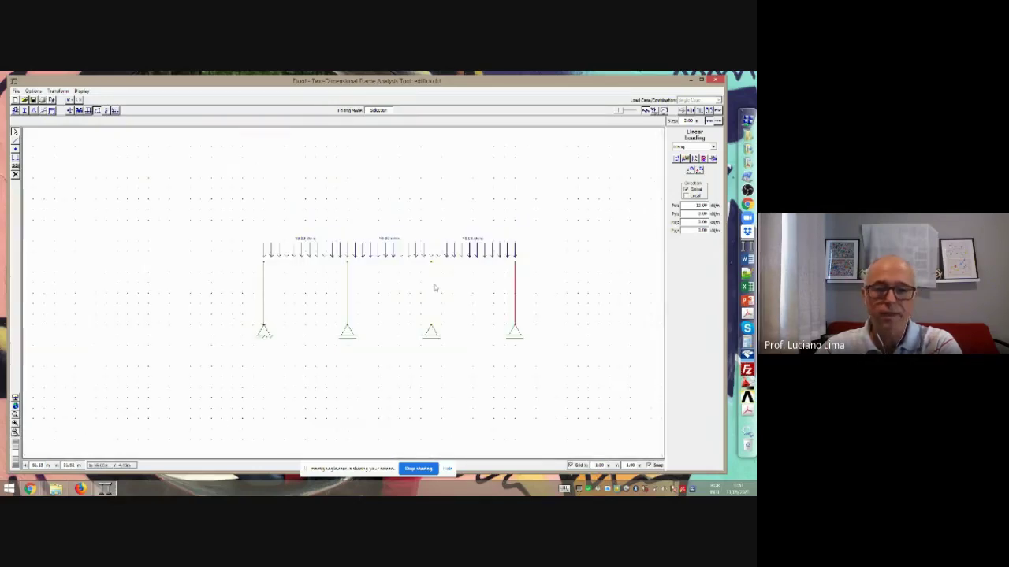
left_click(16, 407)
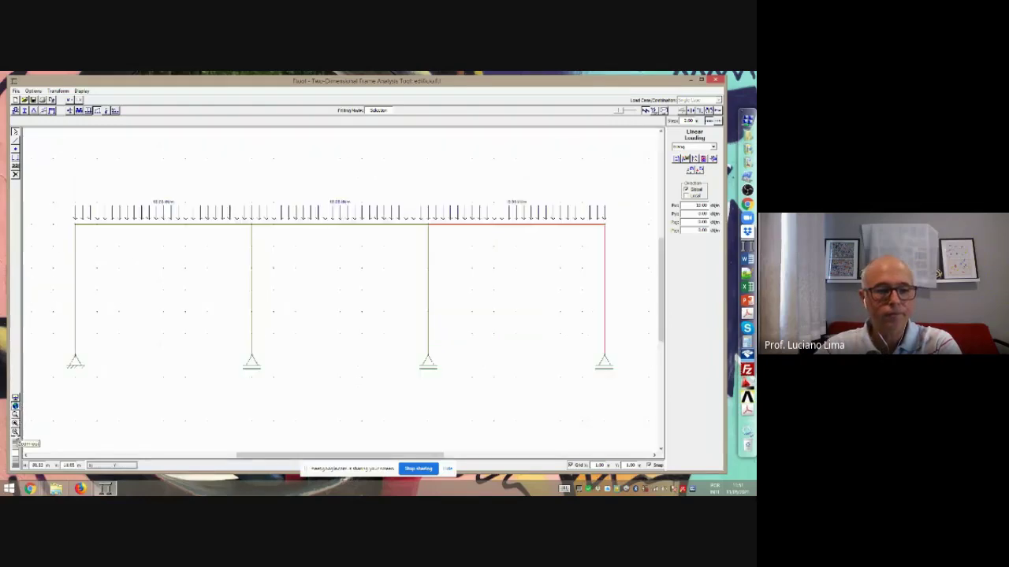
left_click(16, 433)
left_click(15, 433)
left_click(15, 433)
left_click_drag(118, 181, 588, 400)
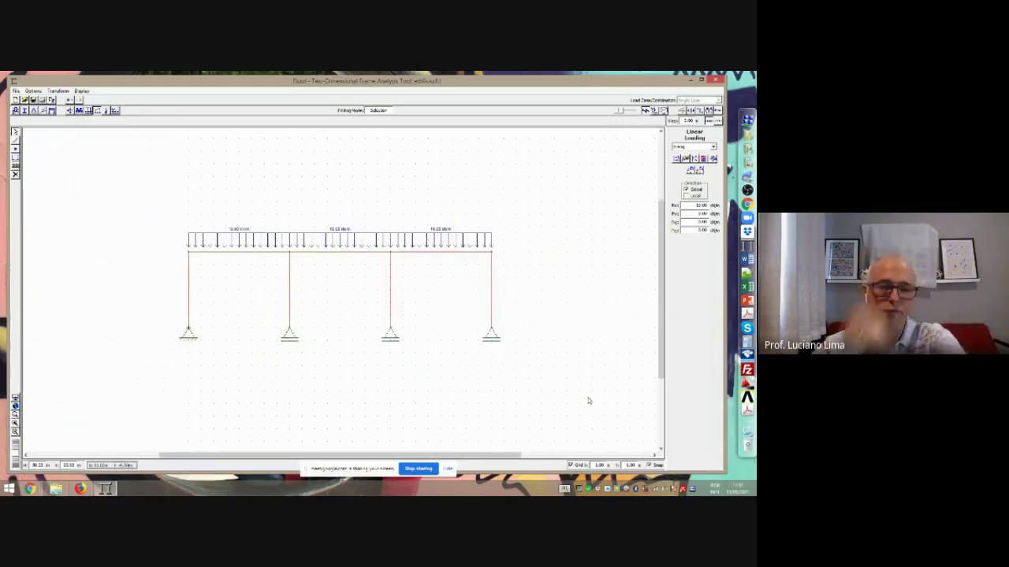
left_click(57, 91)
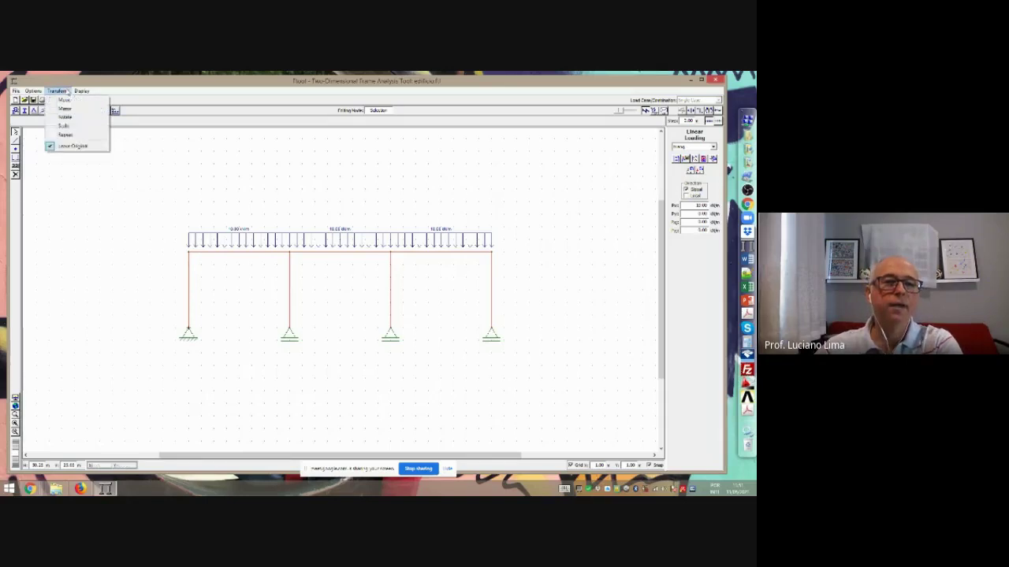
left_click(67, 100)
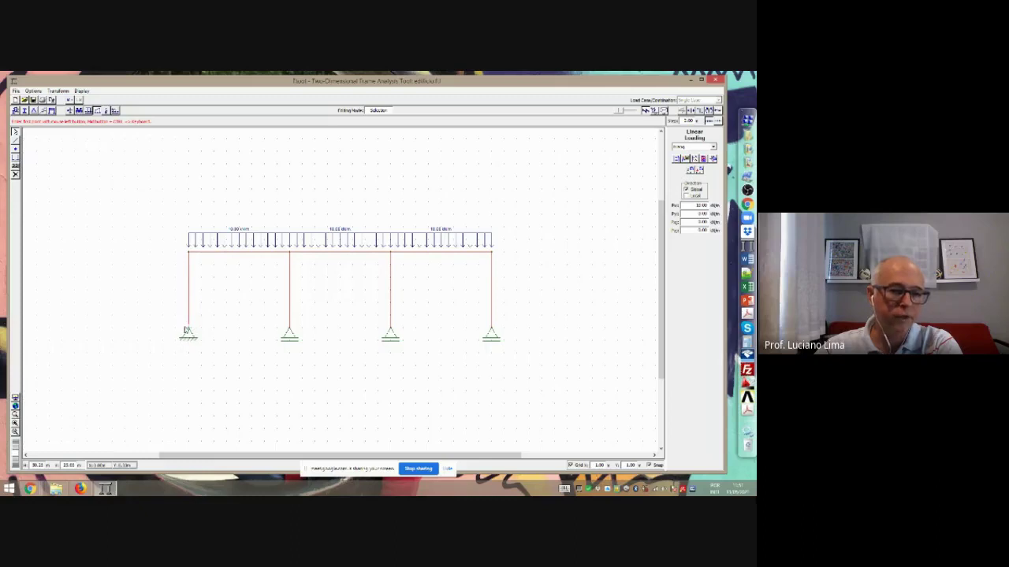
left_click(186, 331)
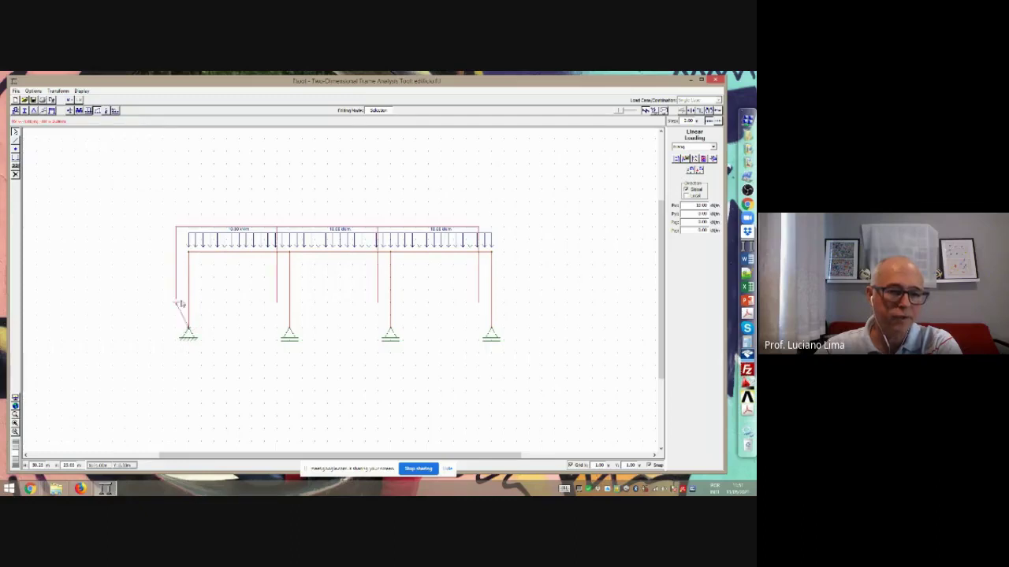
left_click(192, 253)
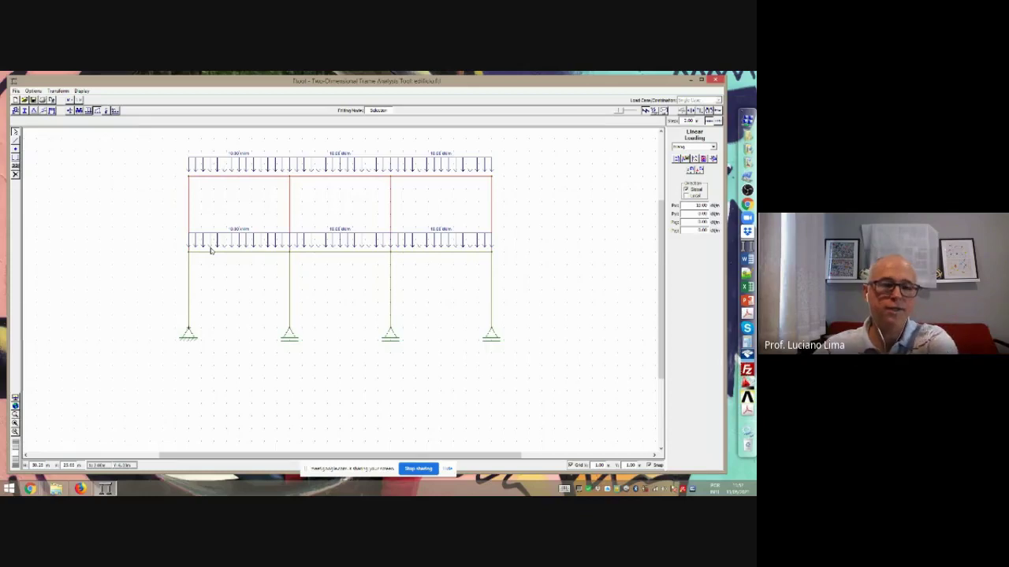
Copy the selected second storey upward by one storey height to form a third storey and display the bending moment diagram
left_click(58, 90)
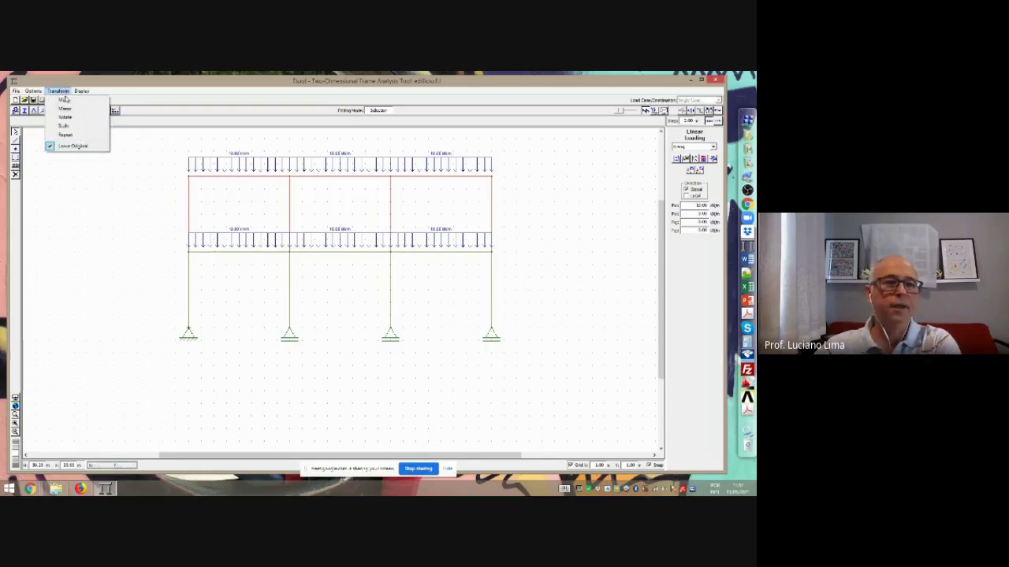
left_click(67, 100)
left_click(189, 250)
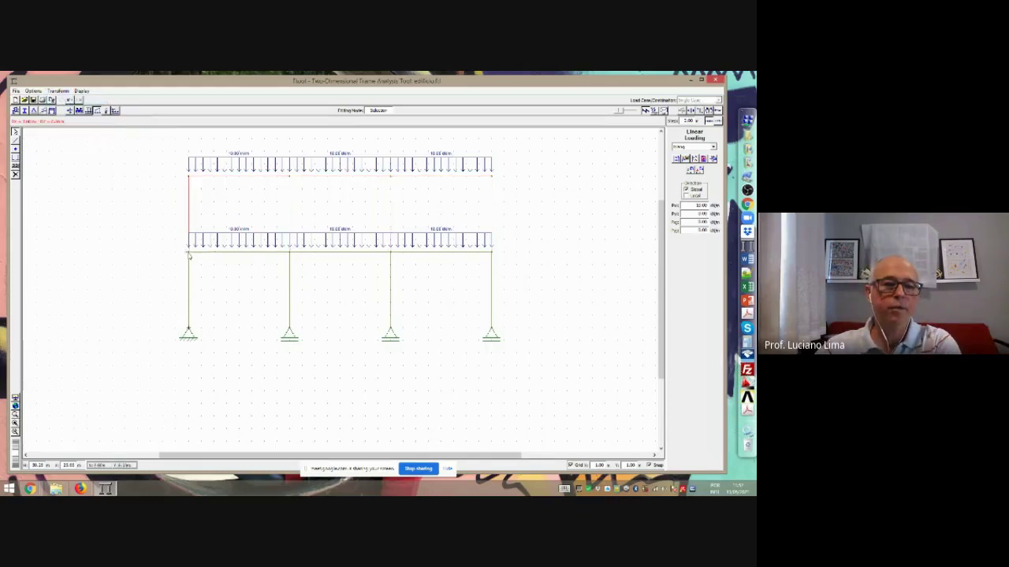
left_click(186, 181)
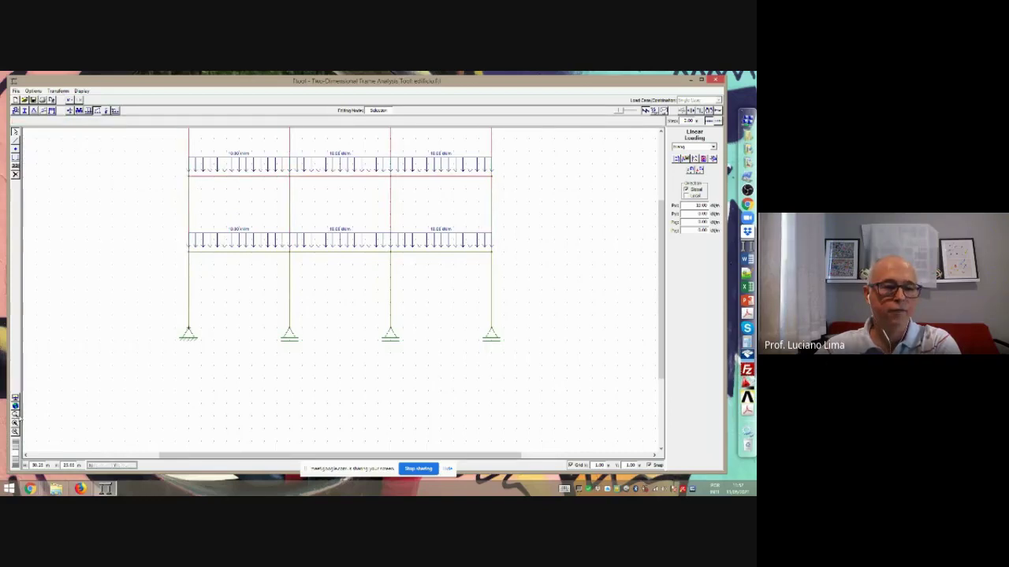
left_click(15, 405)
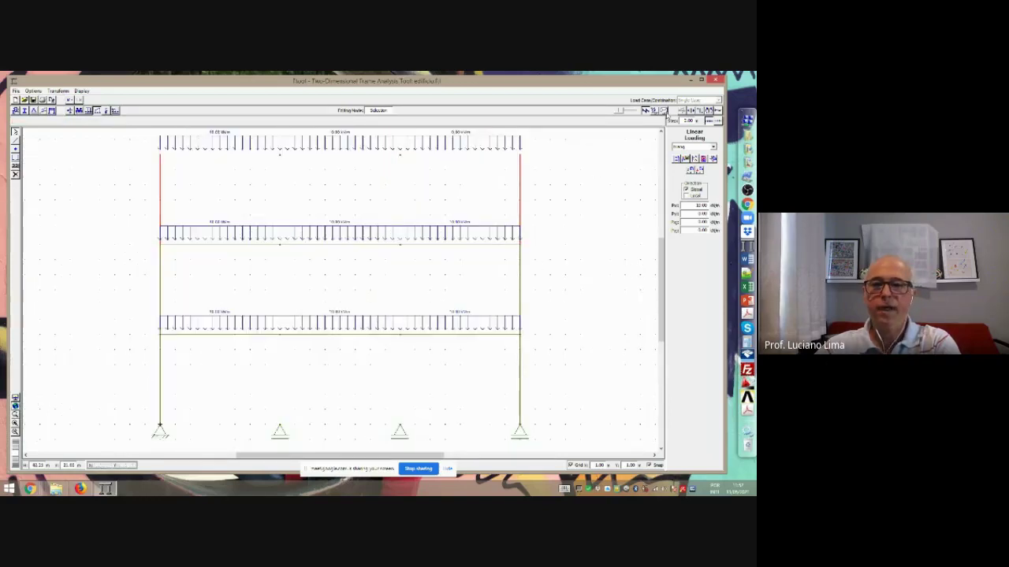
left_click(709, 111)
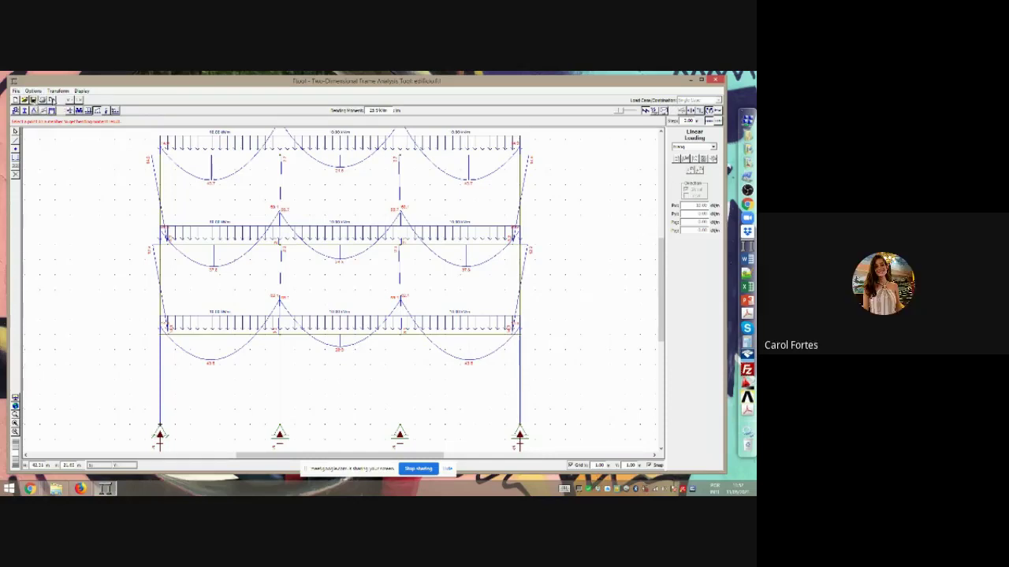
Return to model editing, copy the top storey's members and loads upward to form a fourth storey, and display the bending moments
left_click(63, 91)
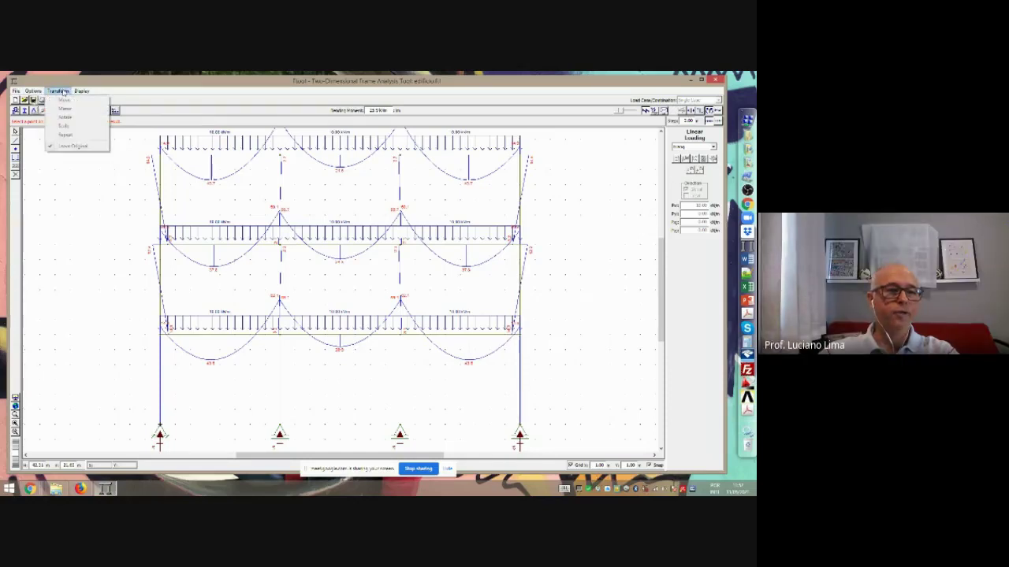
left_click(63, 92)
left_click(60, 92)
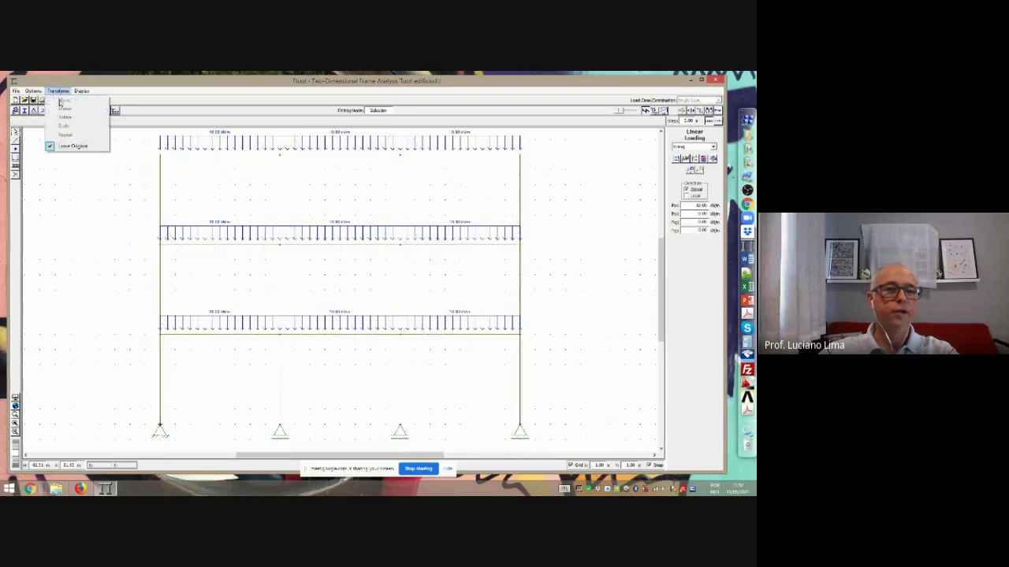
left_click(136, 160)
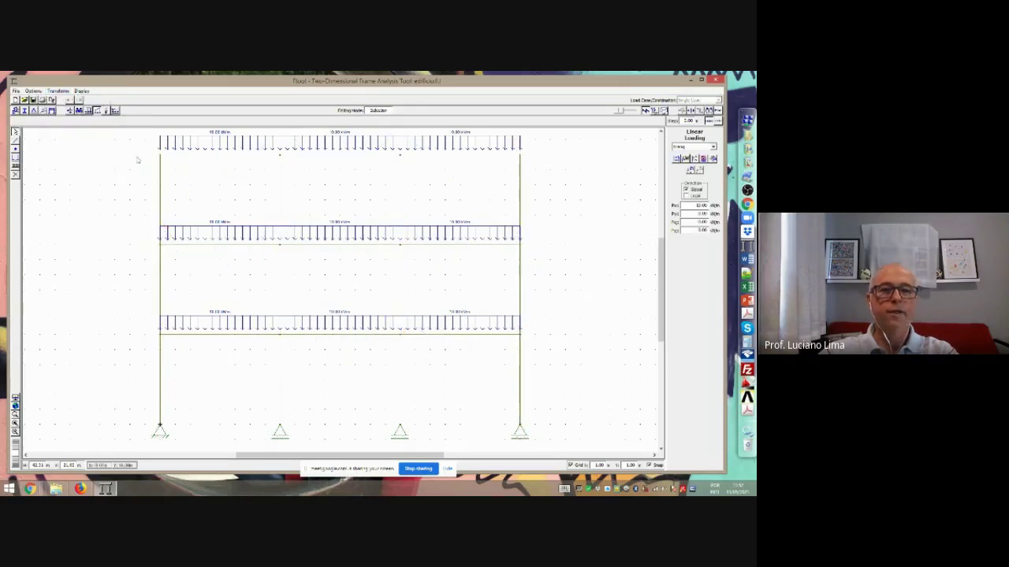
left_click_drag(130, 138, 228, 167)
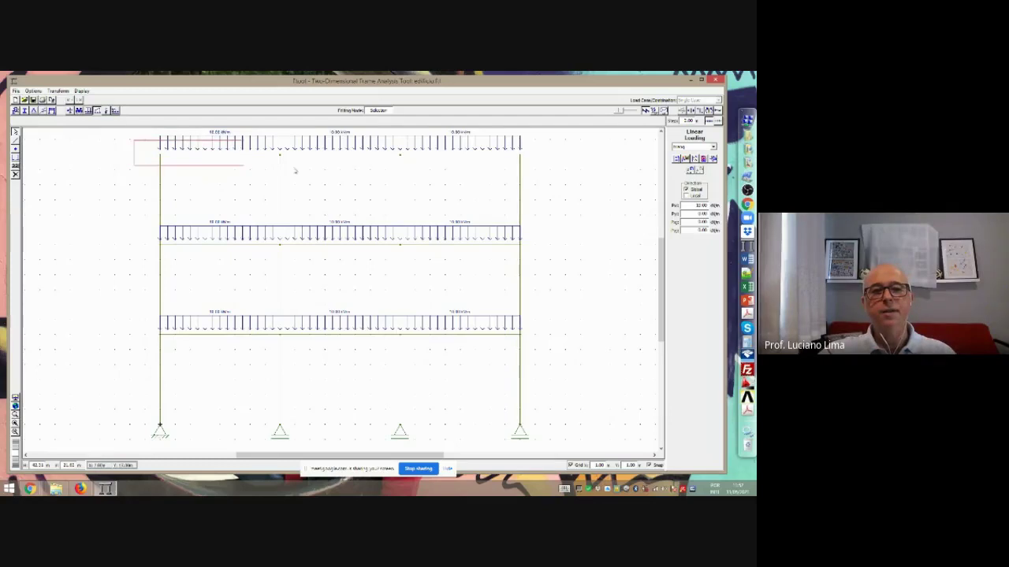
left_click(182, 178)
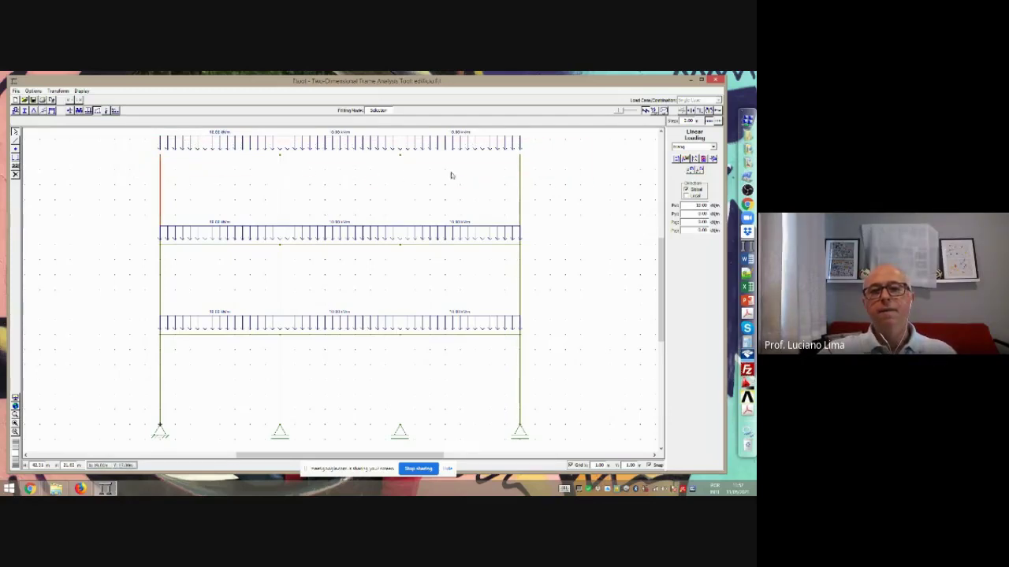
left_click(519, 178, "shift")
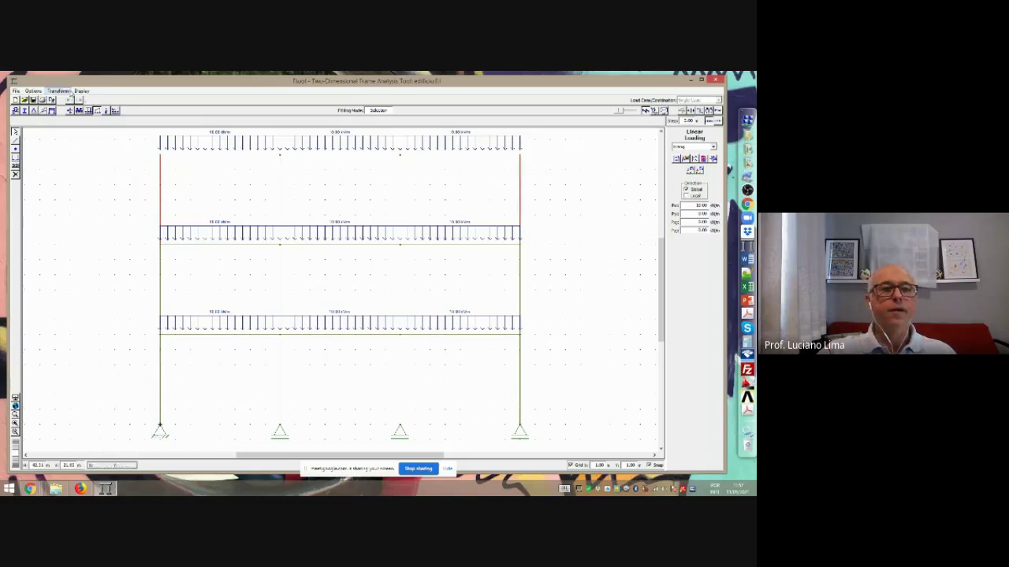
left_click(58, 90)
left_click(67, 101)
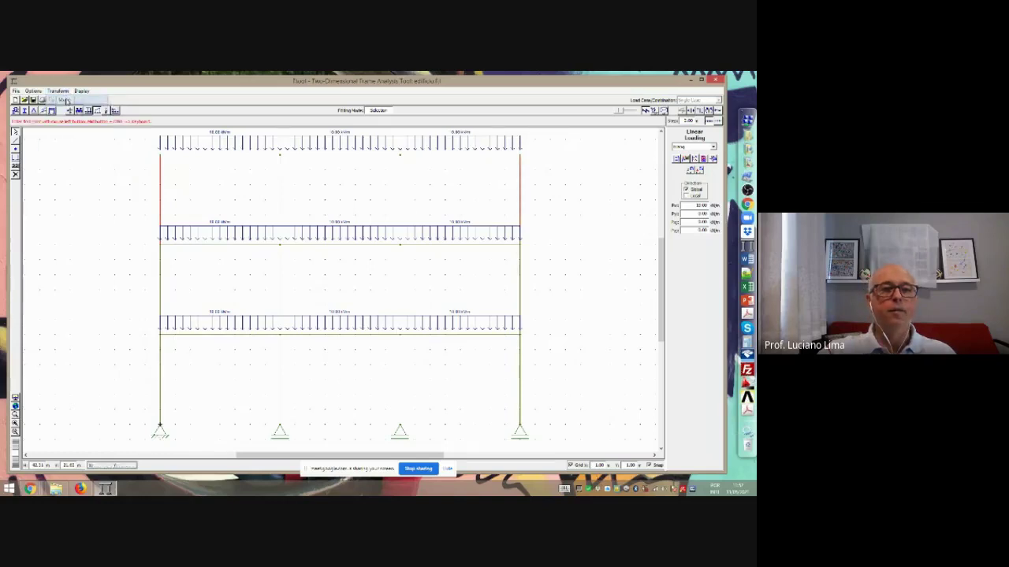
left_click(161, 245)
left_click(160, 158)
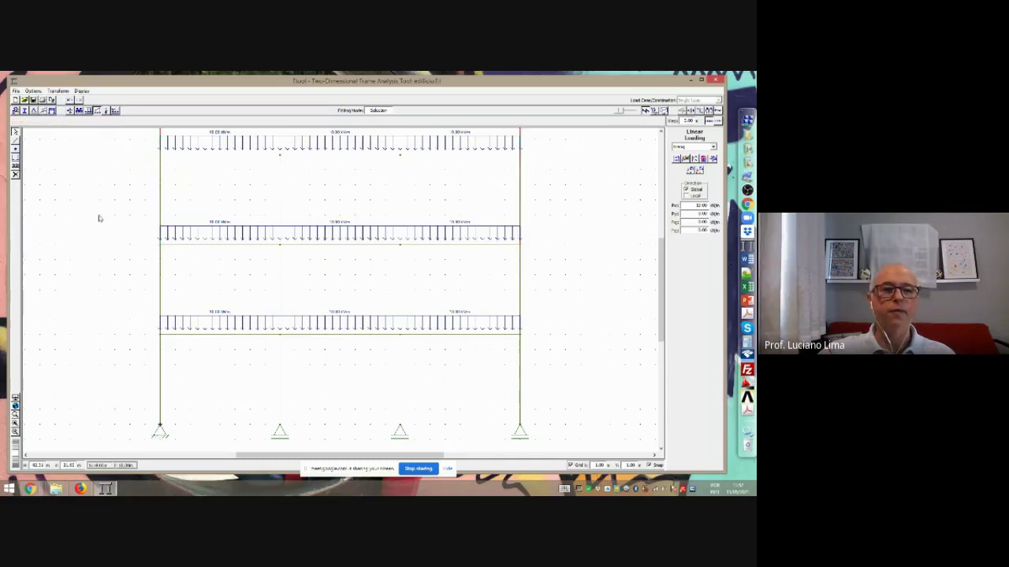
left_click(14, 406)
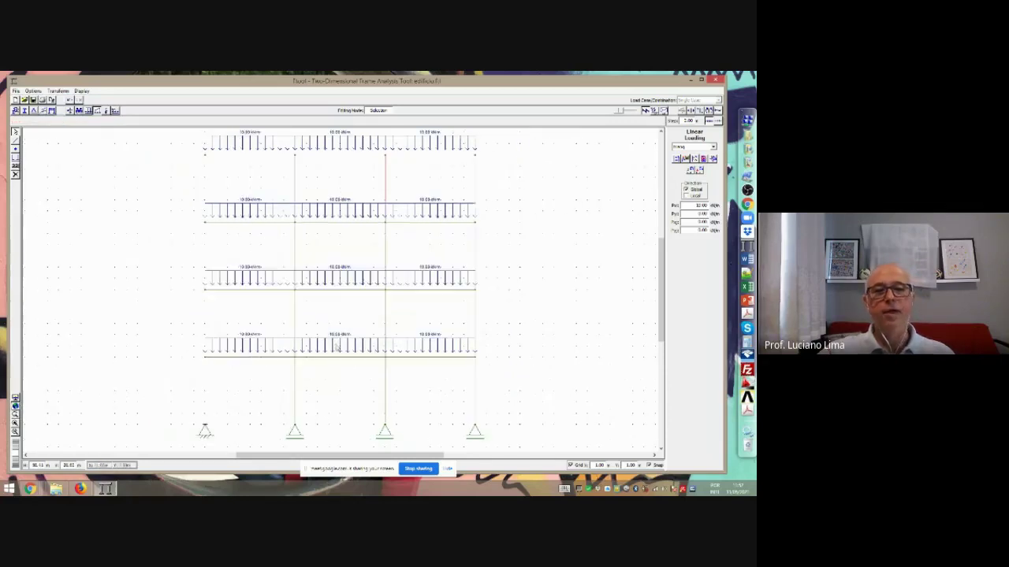
left_click(709, 110)
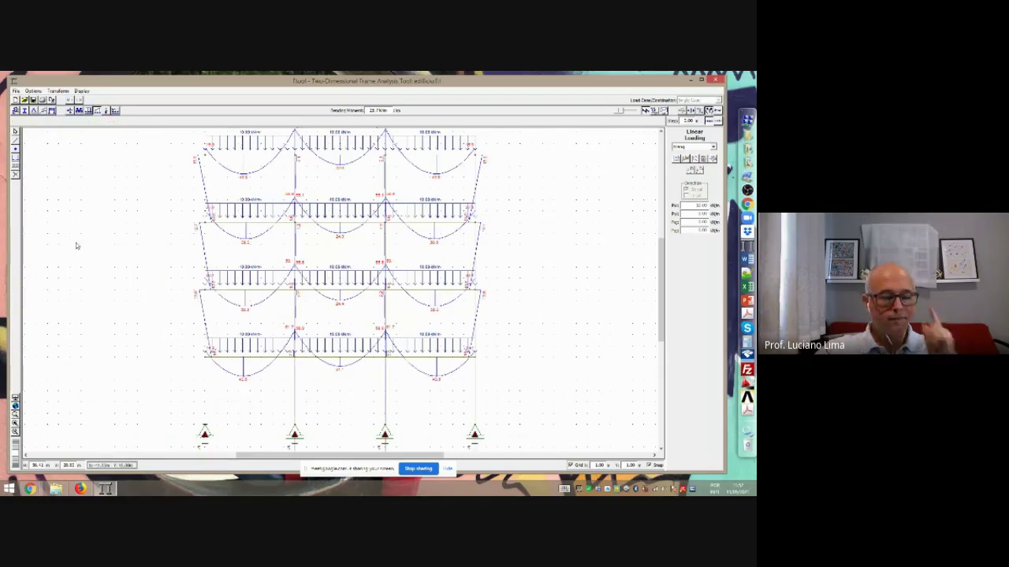
Return to model editing and save the model as temp.ftl, overwriting the existing file
left_click(16, 134)
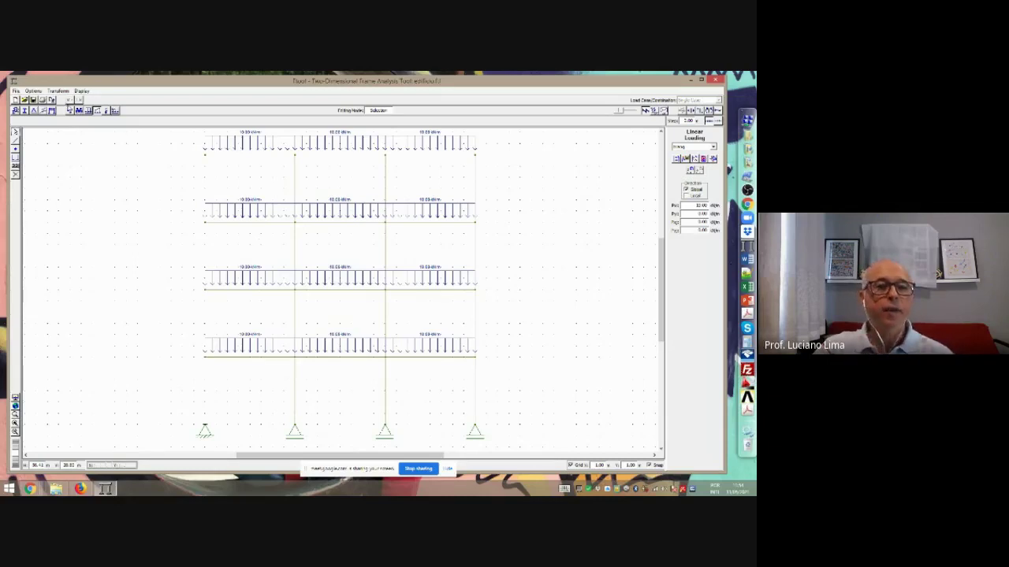
left_click(15, 91)
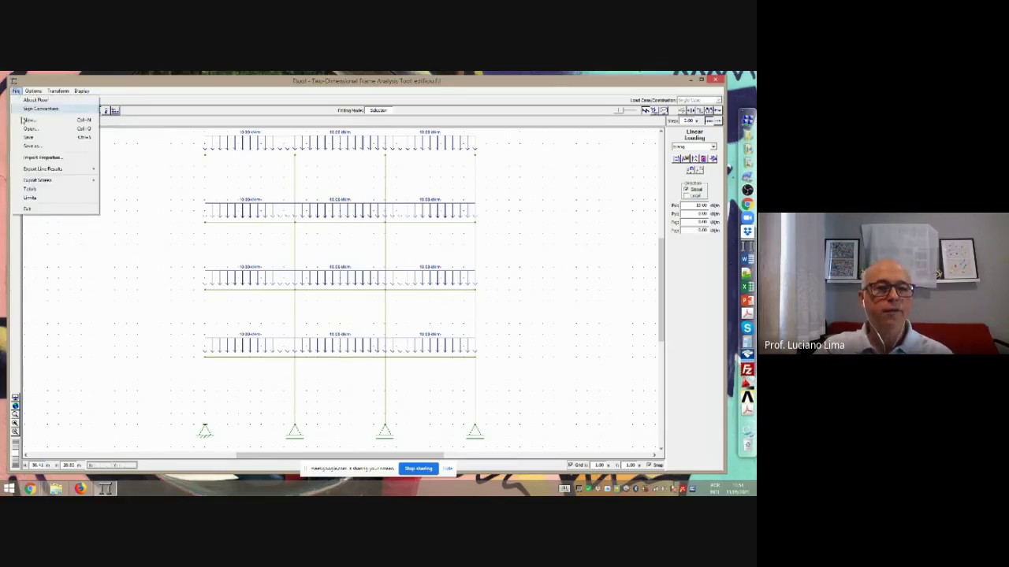
left_click(30, 147)
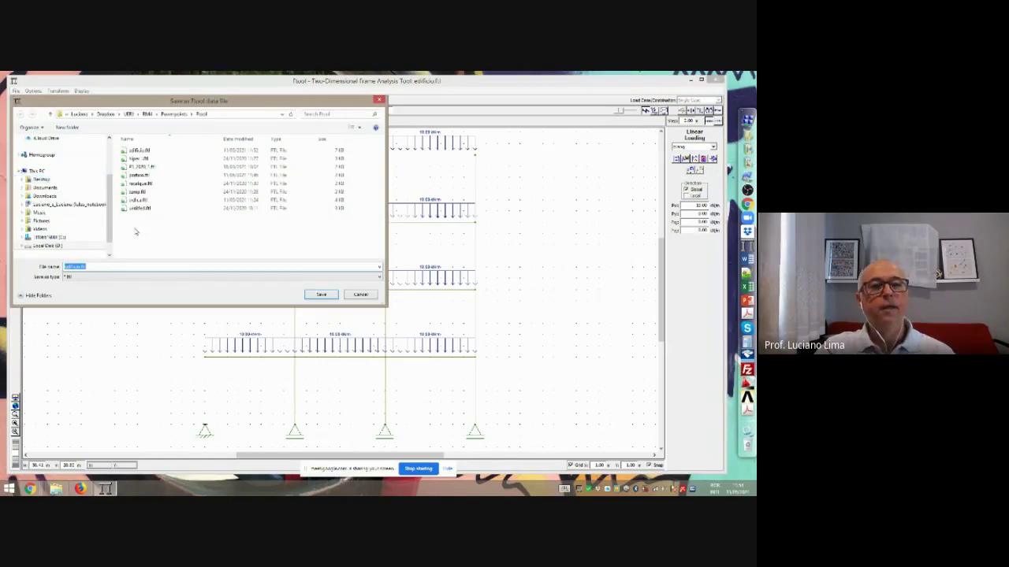
left_click(141, 192)
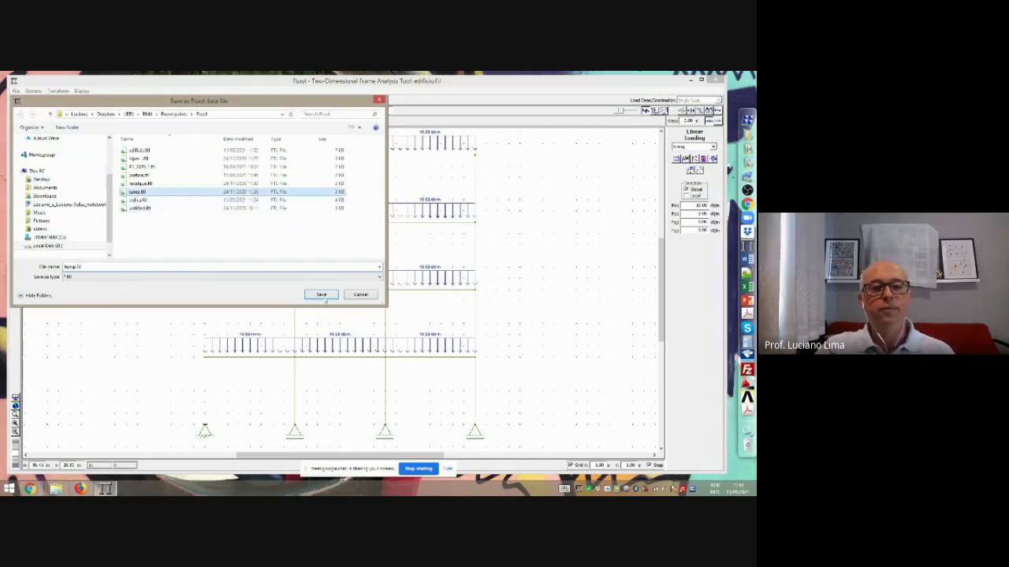
left_click(321, 294)
left_click(403, 283)
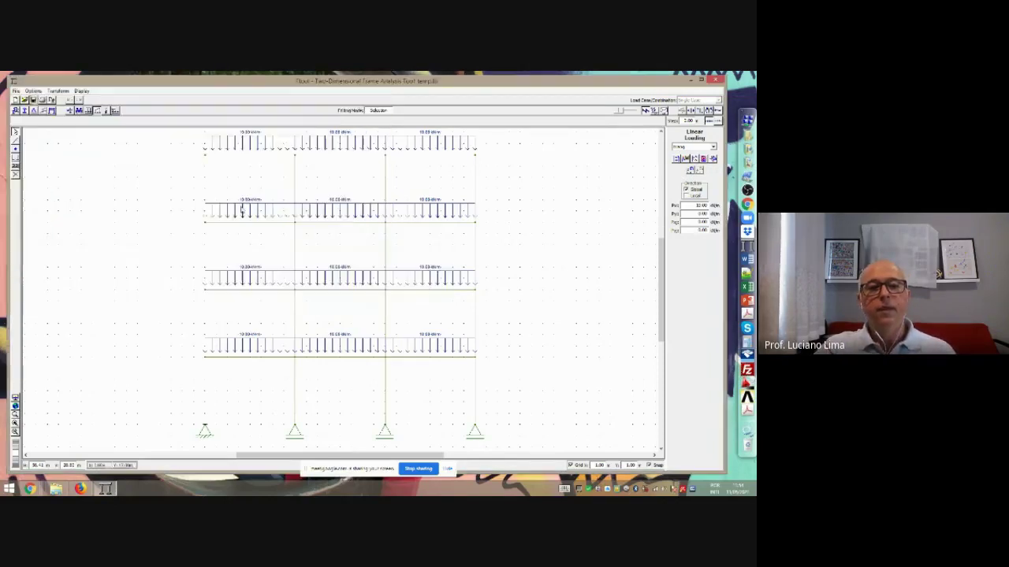
Delete all beams, columns and loads above the first storey
left_click_drag(167, 136, 549, 309)
key("Delete")
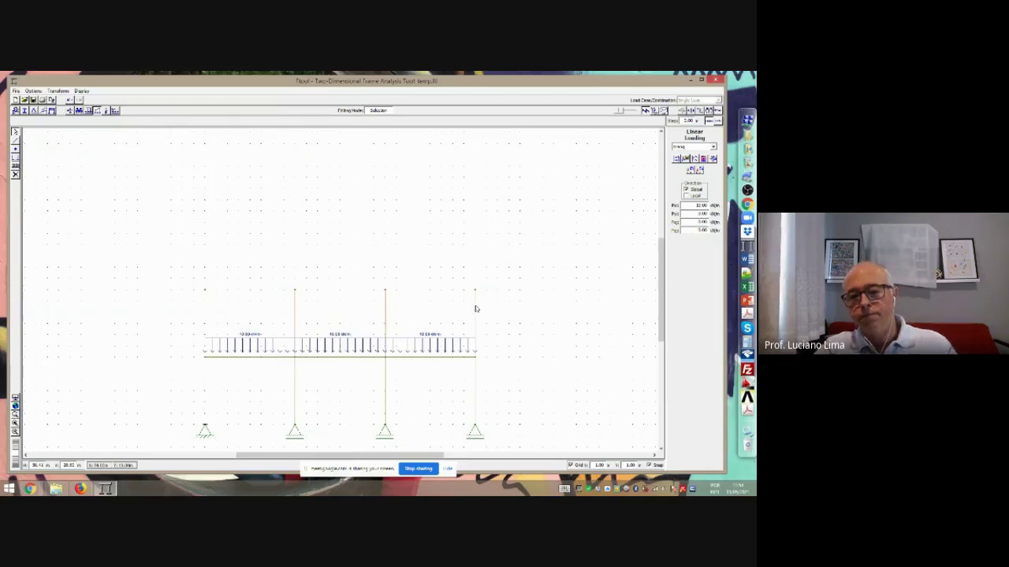
key("Delete")
Delete the second and third bays' beams and columns, keeping only the first-bay portal frame
left_click(359, 359)
key("Delete")
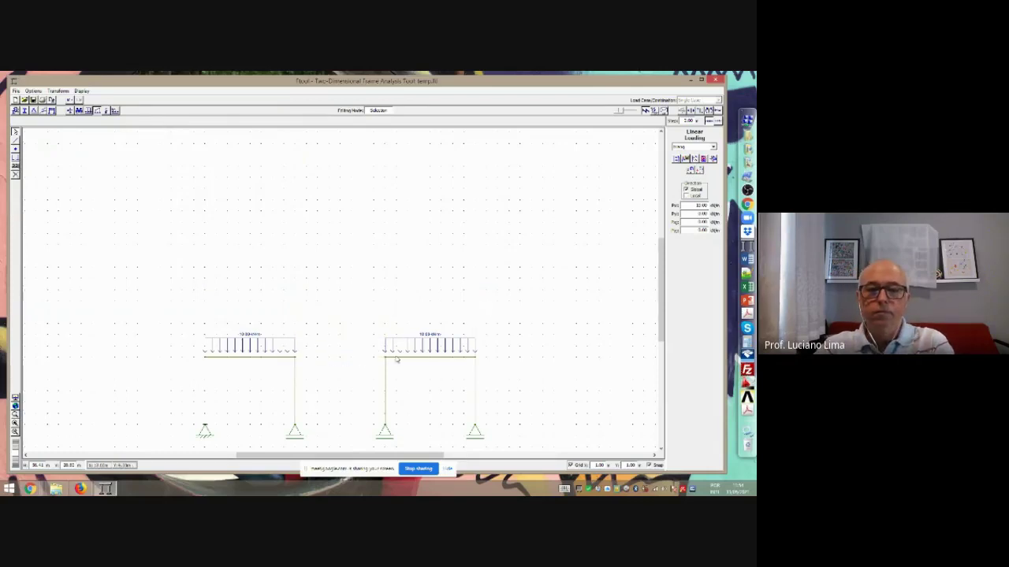
left_click(404, 360)
key("Delete")
left_click(394, 374)
key("Delete")
left_click(473, 373)
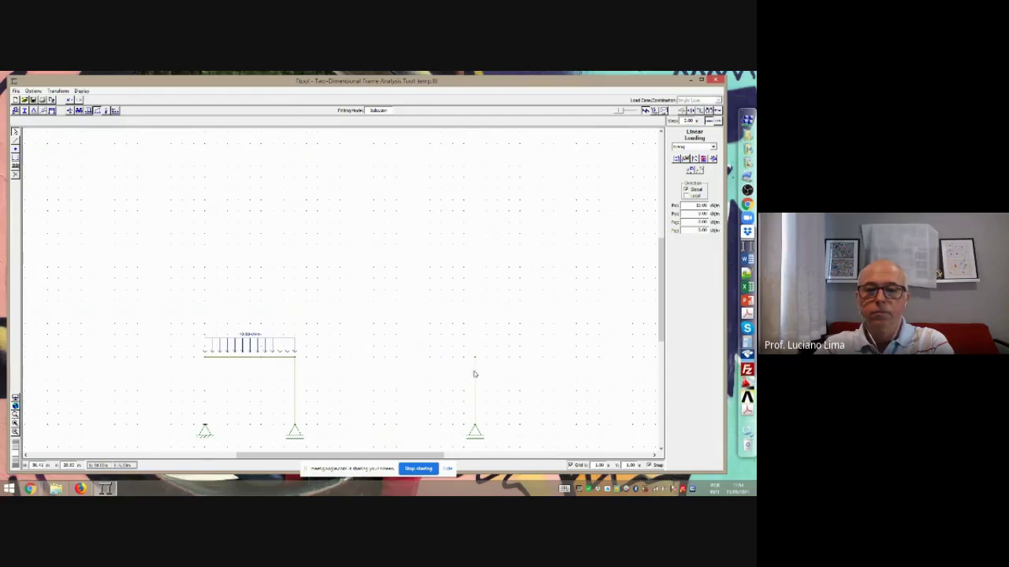
key("Delete")
Remove the uniform load from the remaining beam by applying the empty uniform loading to it
left_click(244, 358)
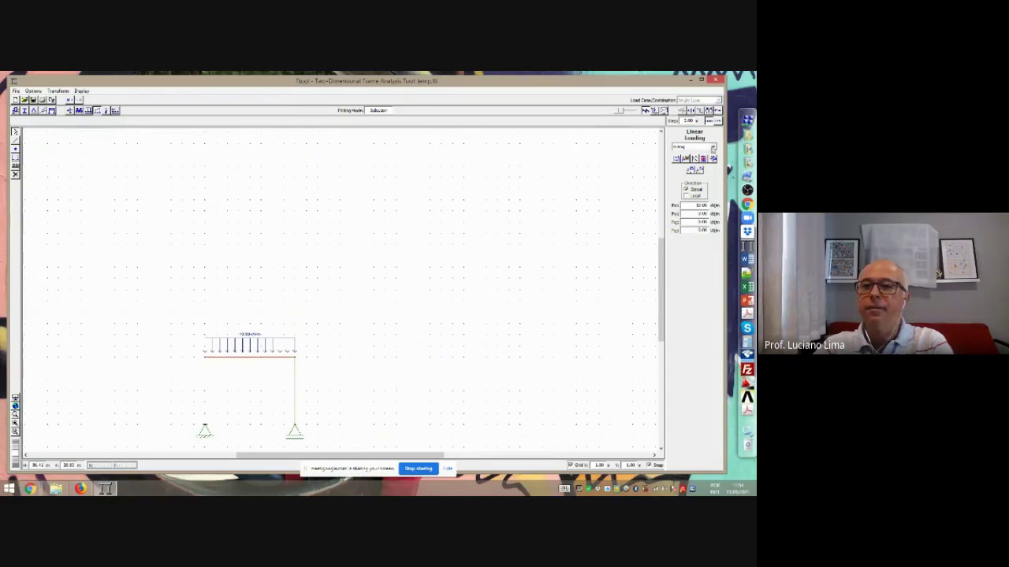
left_click(713, 148)
left_click(698, 160)
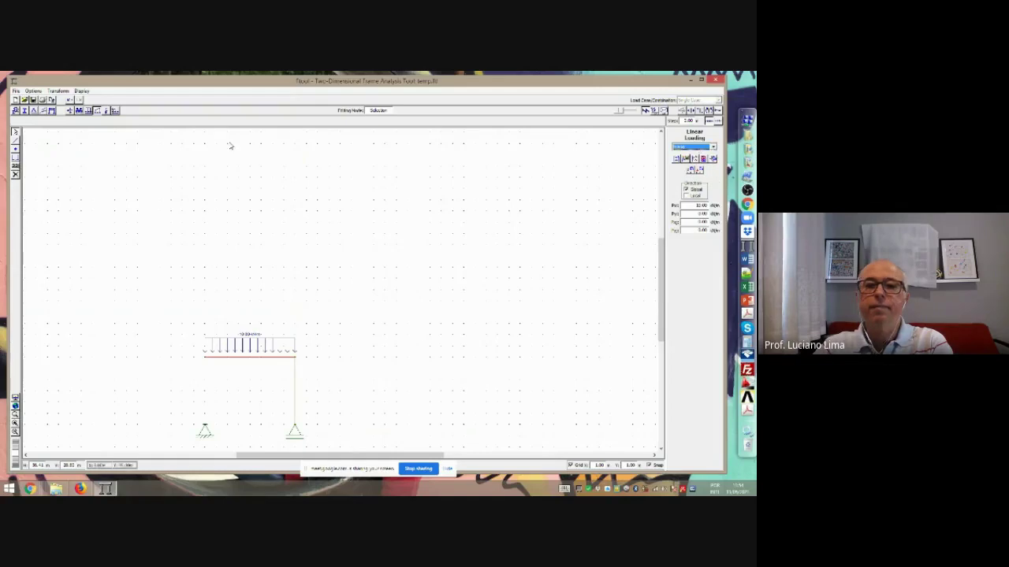
left_click(88, 111)
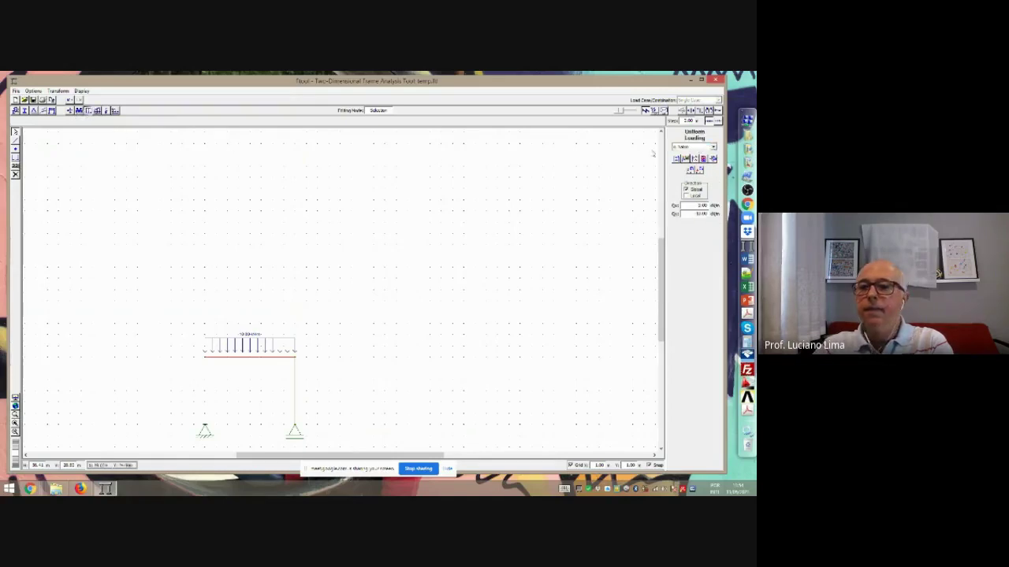
left_click(695, 158)
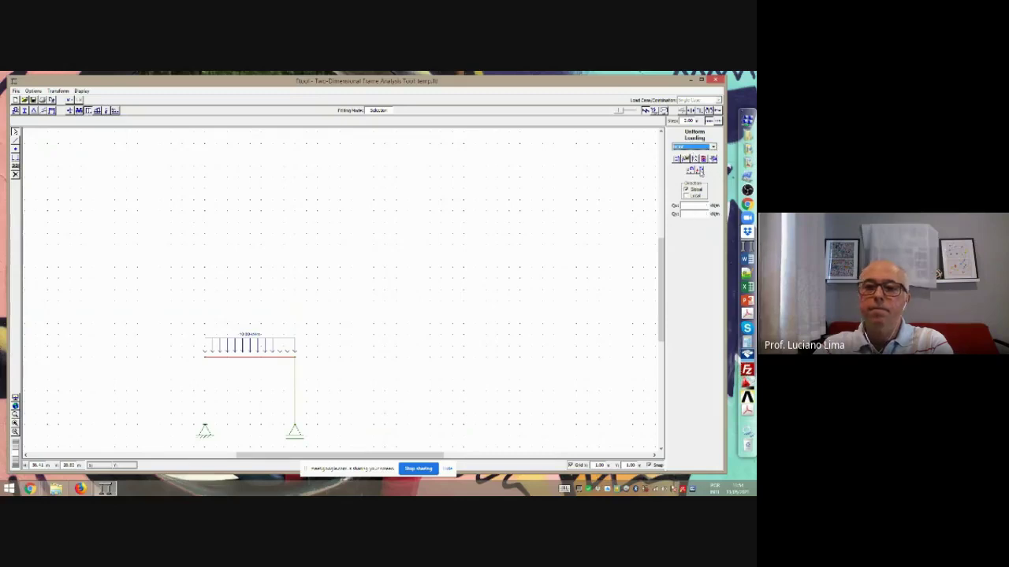
left_click(699, 171)
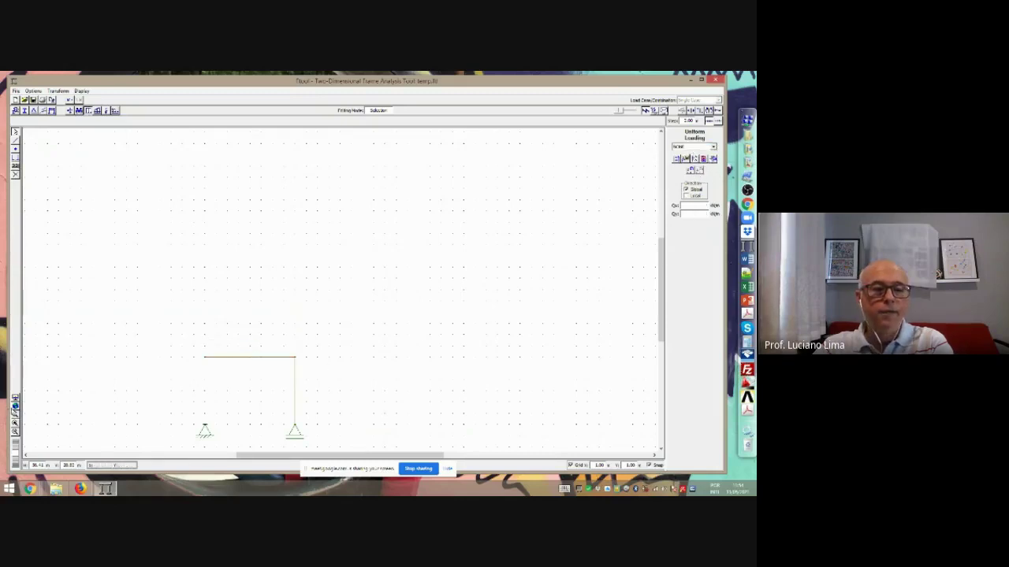
Fix the X displacement of the right column's base support so it becomes a pinned support
left_click(15, 409)
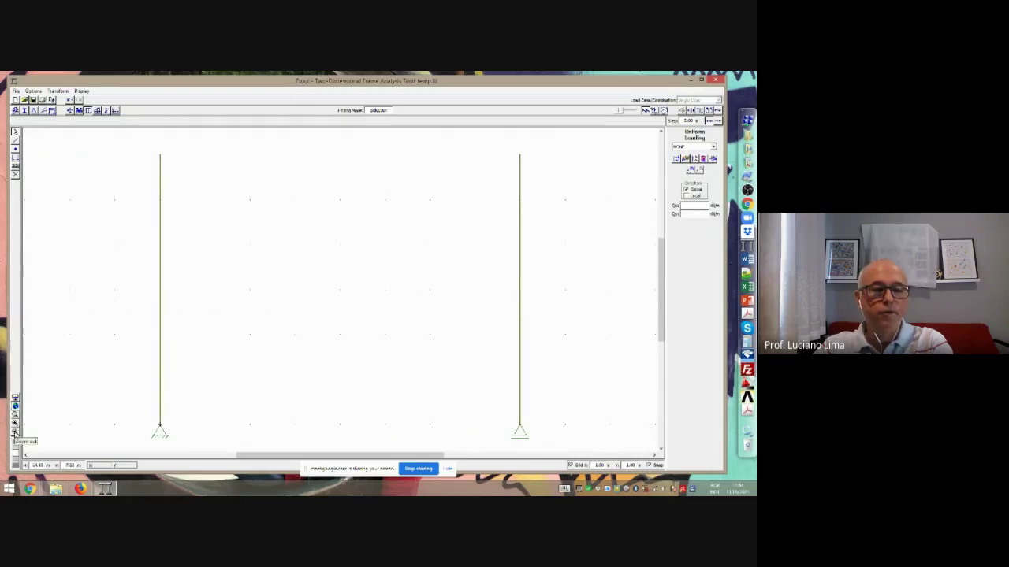
left_click(14, 432)
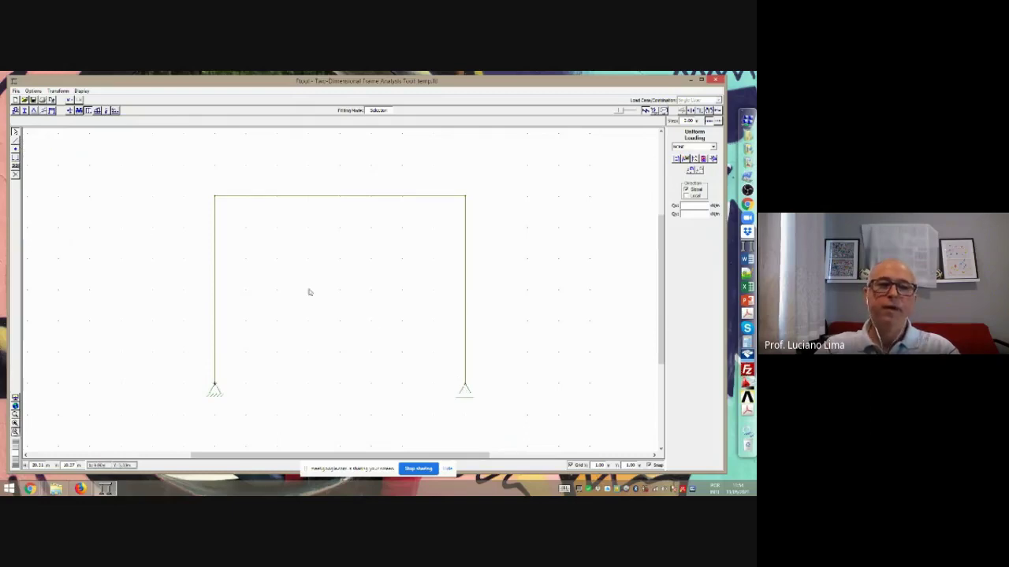
left_click(34, 110)
left_click_drag(355, 330, 502, 415)
left_click(690, 164)
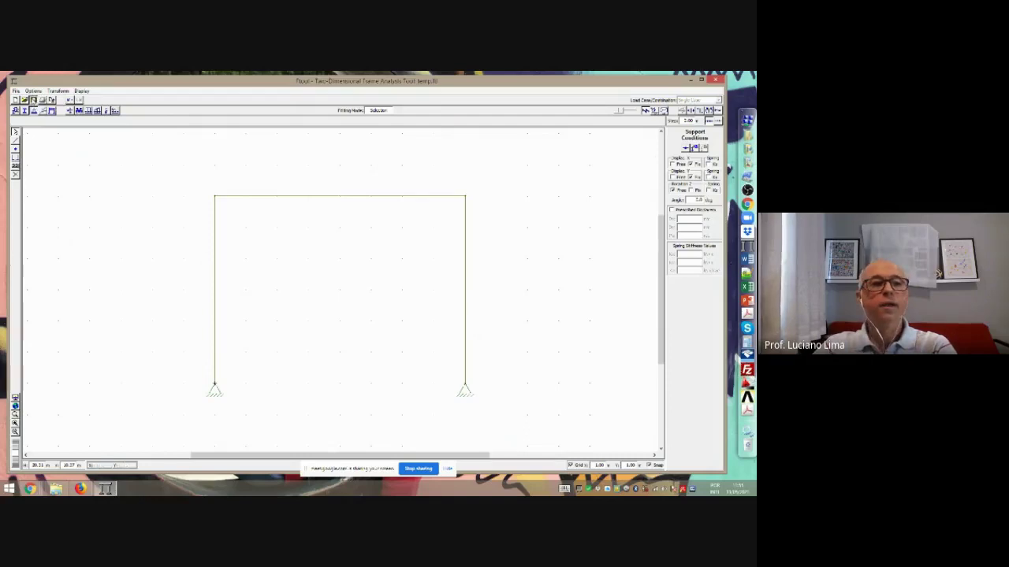
Create a new thermal loading labelled "temp"
left_click(107, 111)
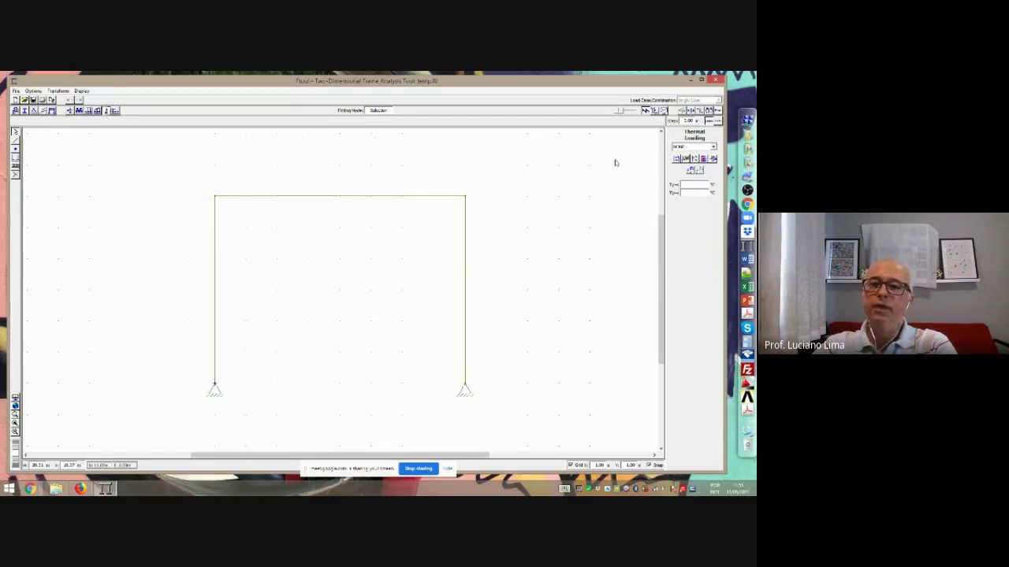
left_click(676, 159)
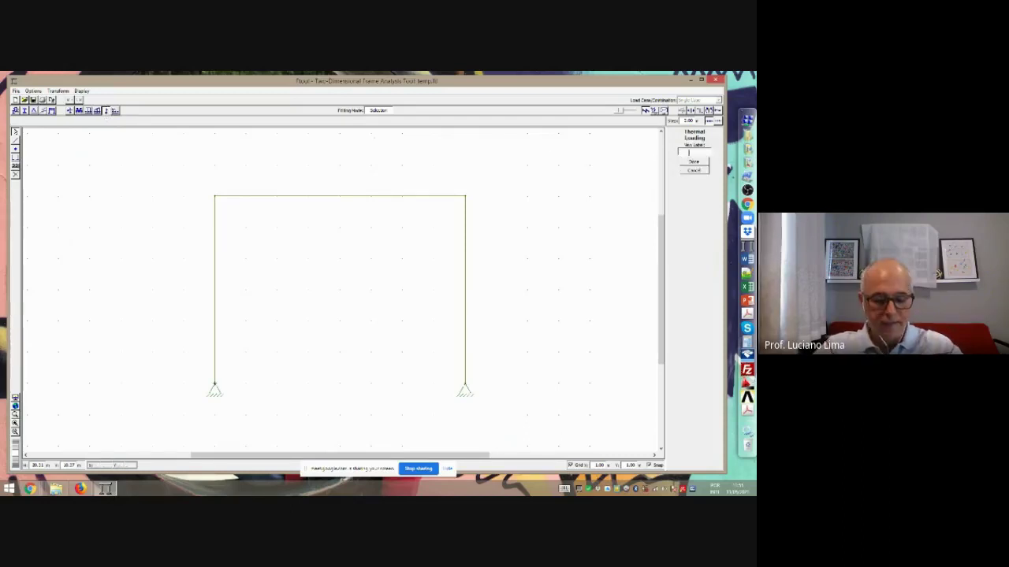
type("temp")
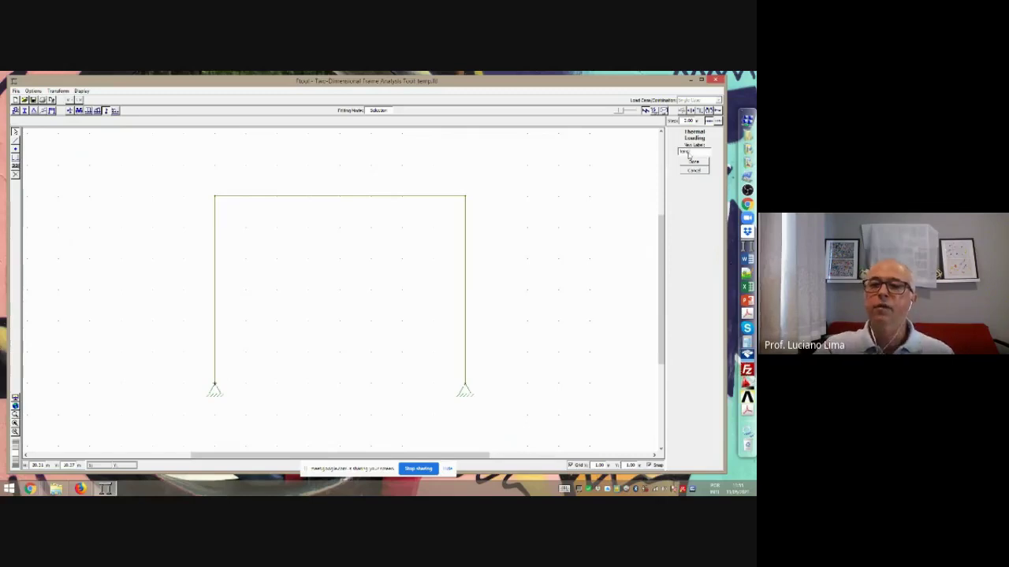
left_click(695, 162)
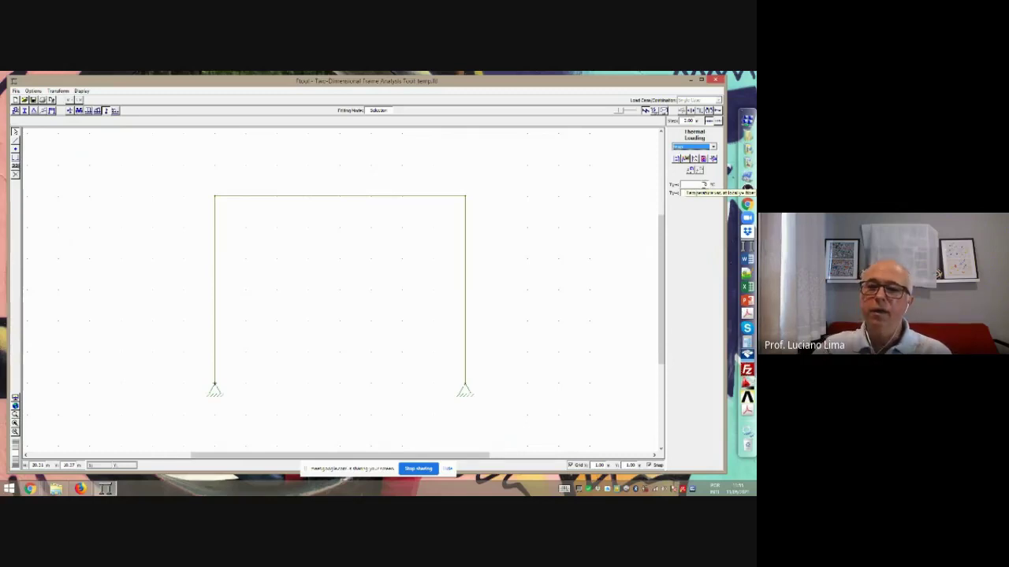
Set the "temp" loading to 30 °C on one fibre and a negative temperature on the other, and apply it to all frame members
left_click(704, 184)
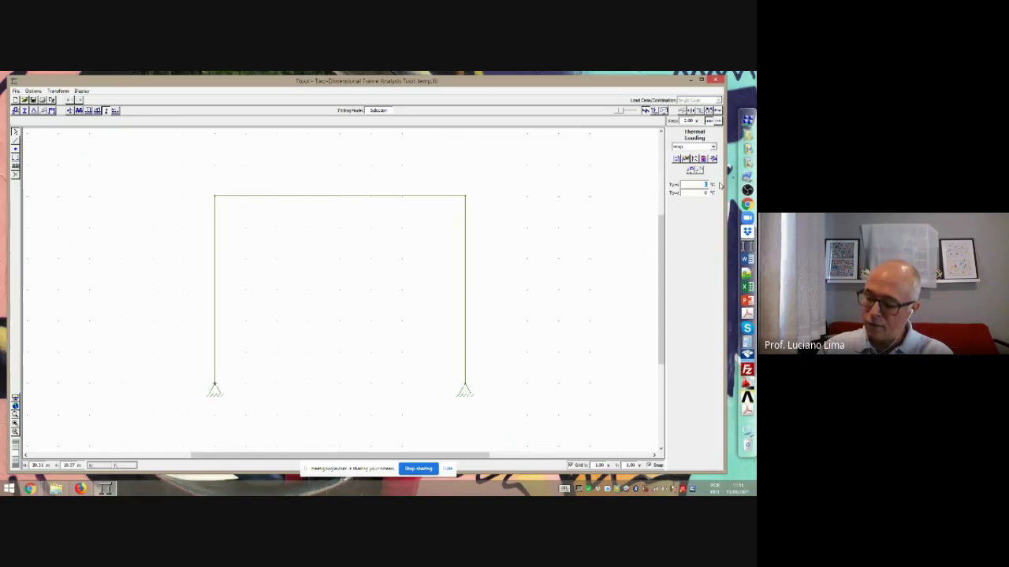
type("30")
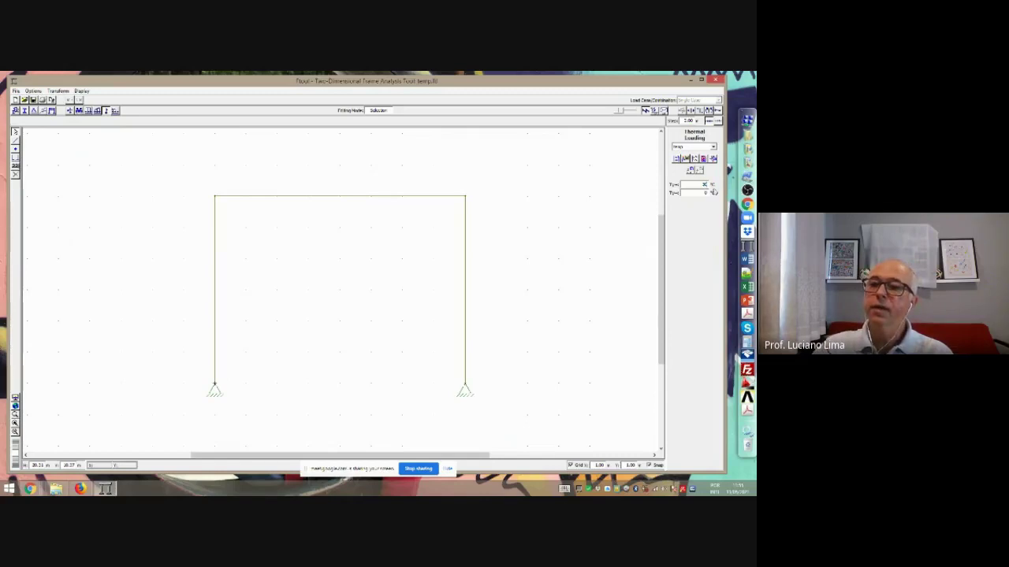
left_click(713, 192)
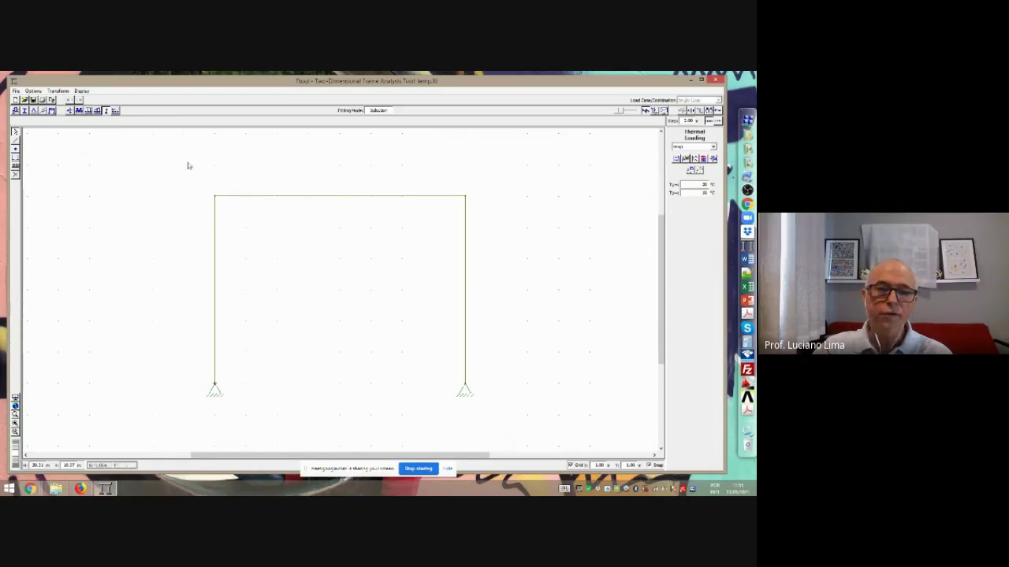
left_click_drag(180, 161, 518, 411)
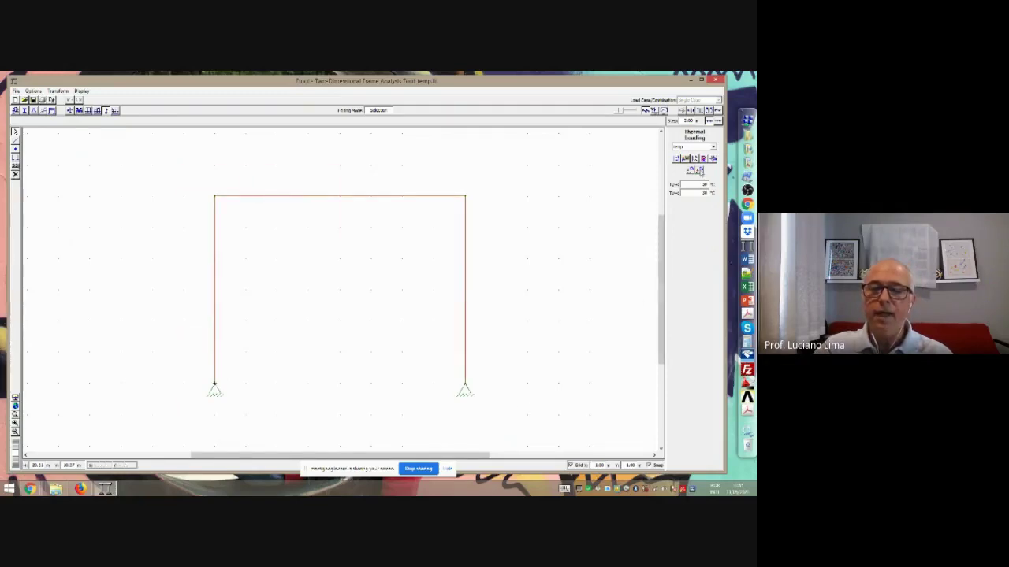
left_click(694, 170)
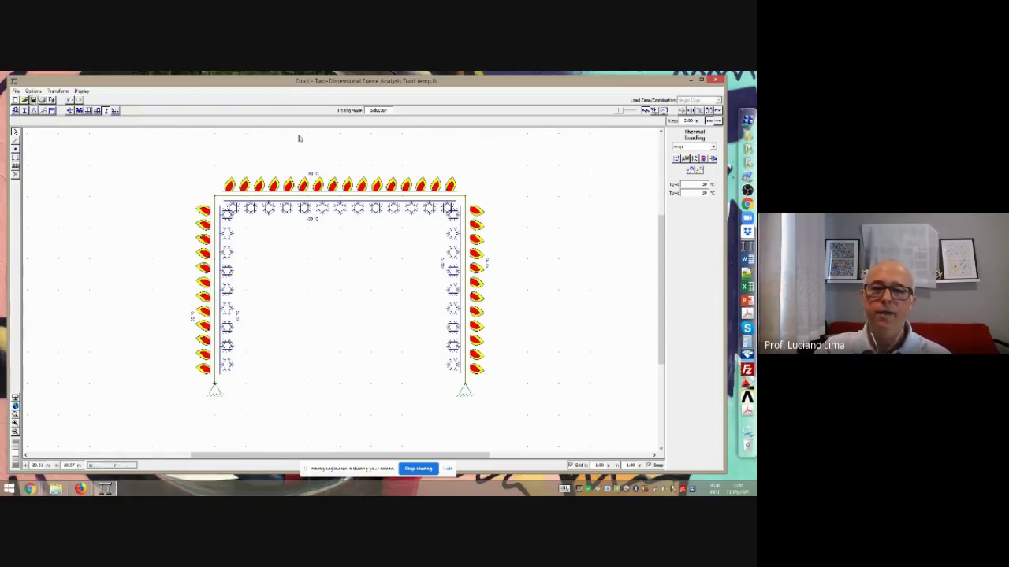
View the frame's bending moment, shear force and axial force diagrams, with the loading hidden from the results display
left_click(712, 111)
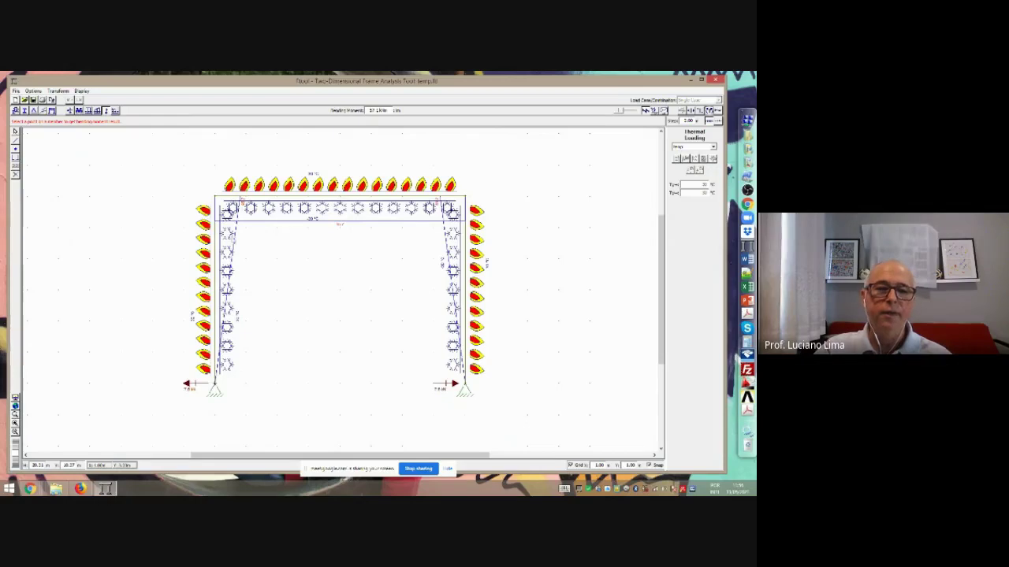
left_click(85, 92)
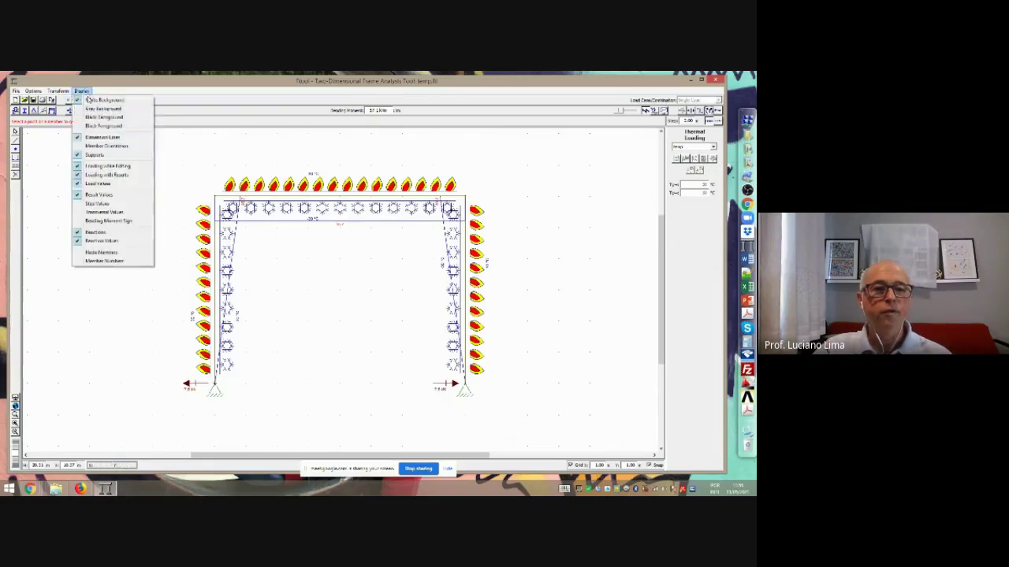
left_click(107, 174)
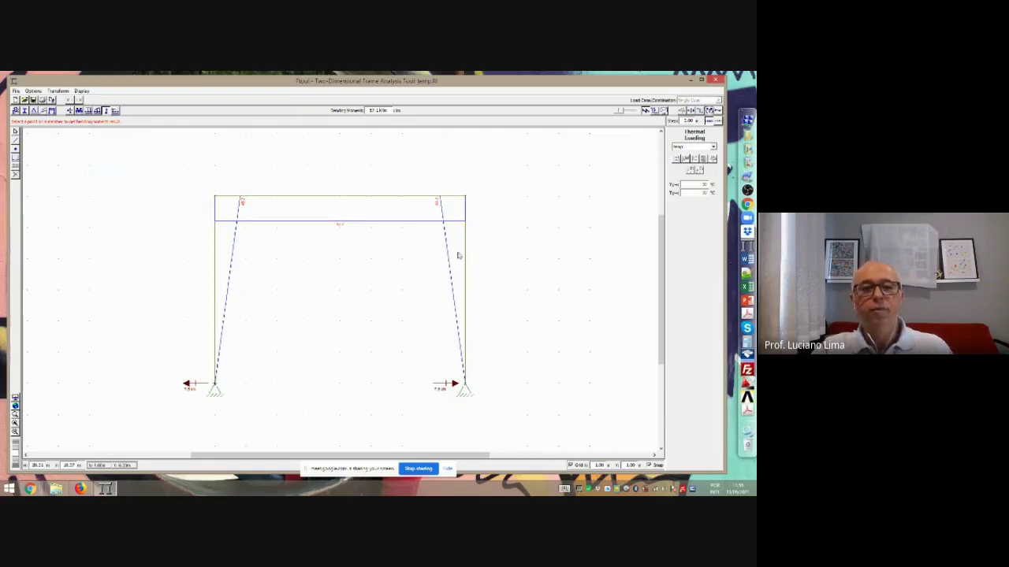
left_click(698, 112)
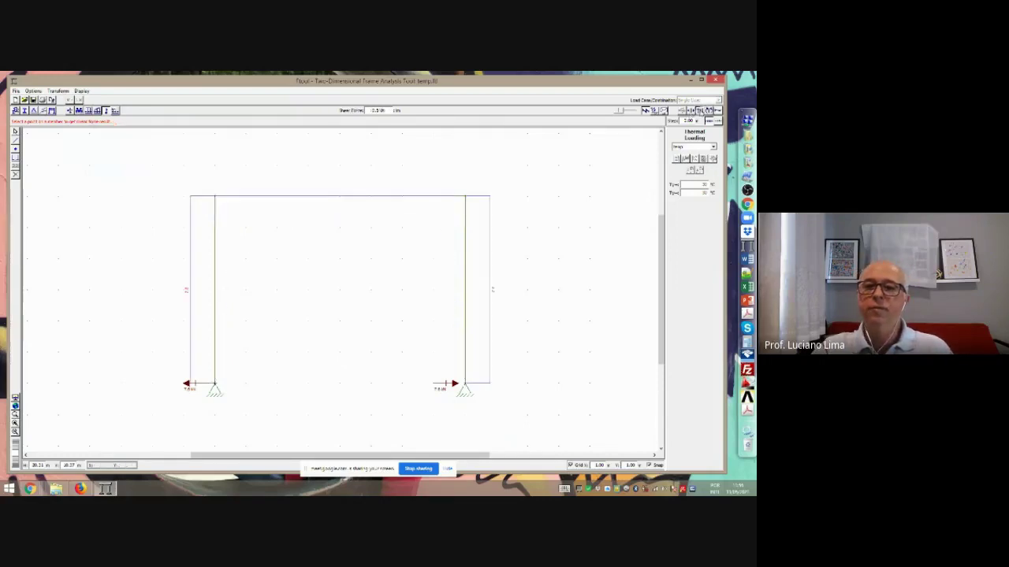
left_click(691, 111)
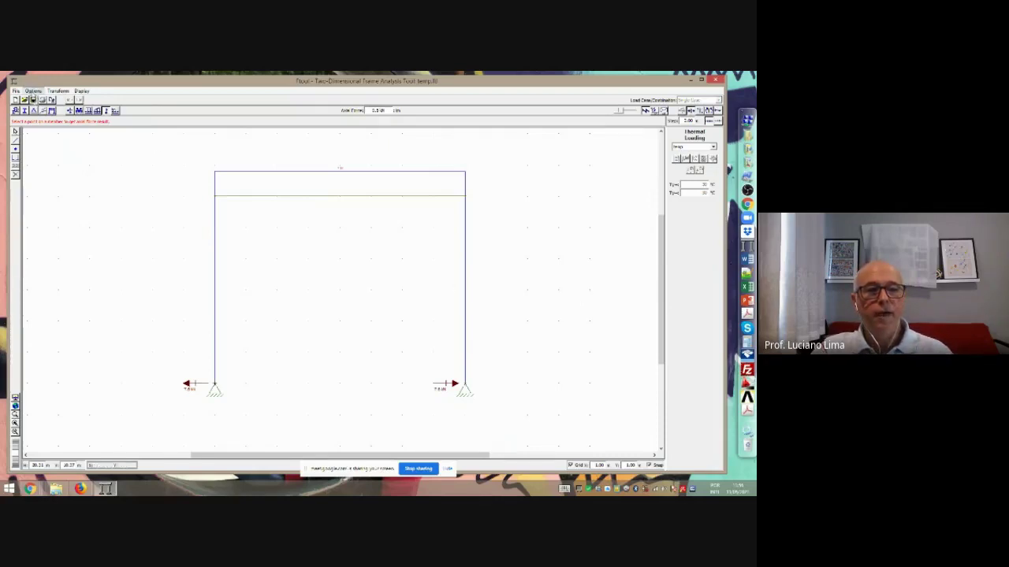
Save the model as recalque.ftl, replacing the existing file
left_click(17, 91)
left_click(32, 146)
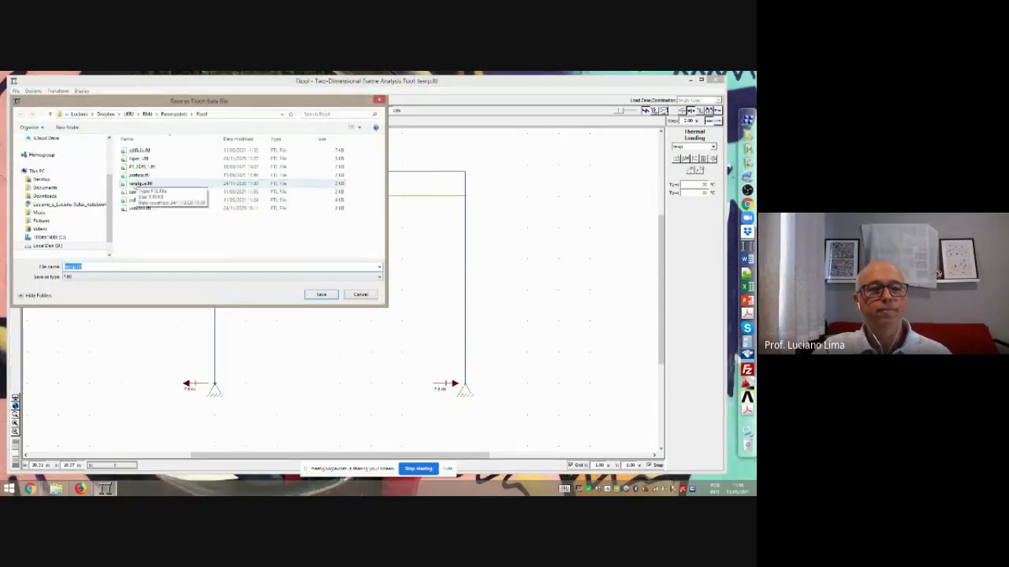
left_click(138, 183)
left_click(321, 294)
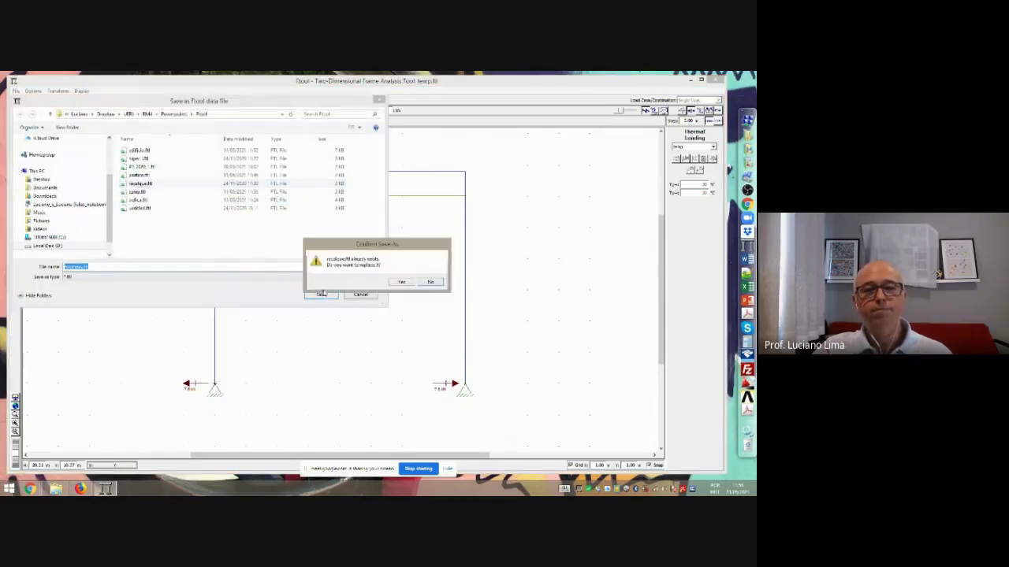
left_click(403, 282)
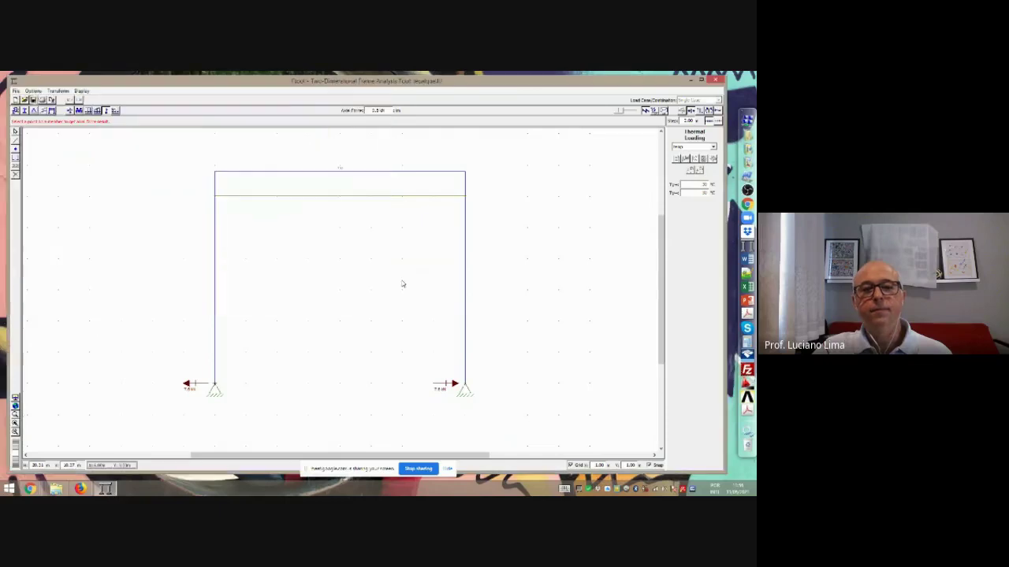
Remove the thermal loading from the whole frame by applying the empty thermal loading to all its members
left_click(15, 132)
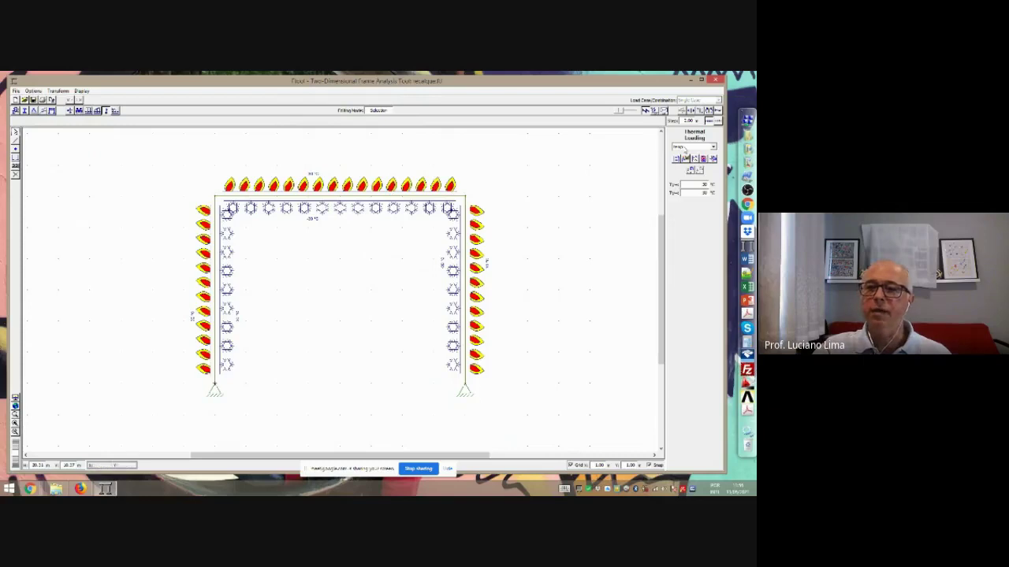
left_click(713, 148)
left_click(691, 152)
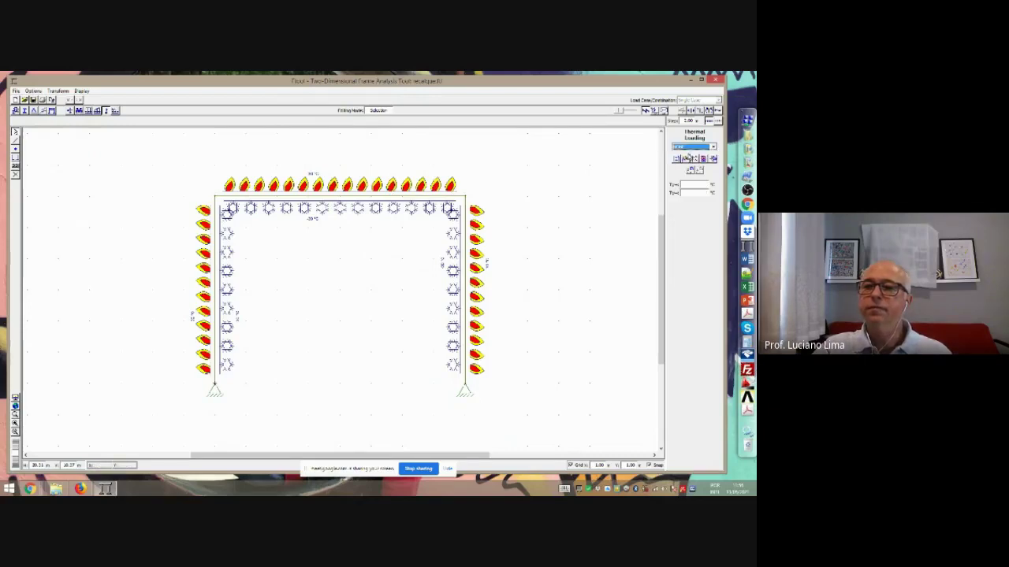
left_click_drag(146, 176, 542, 411)
left_click(696, 170)
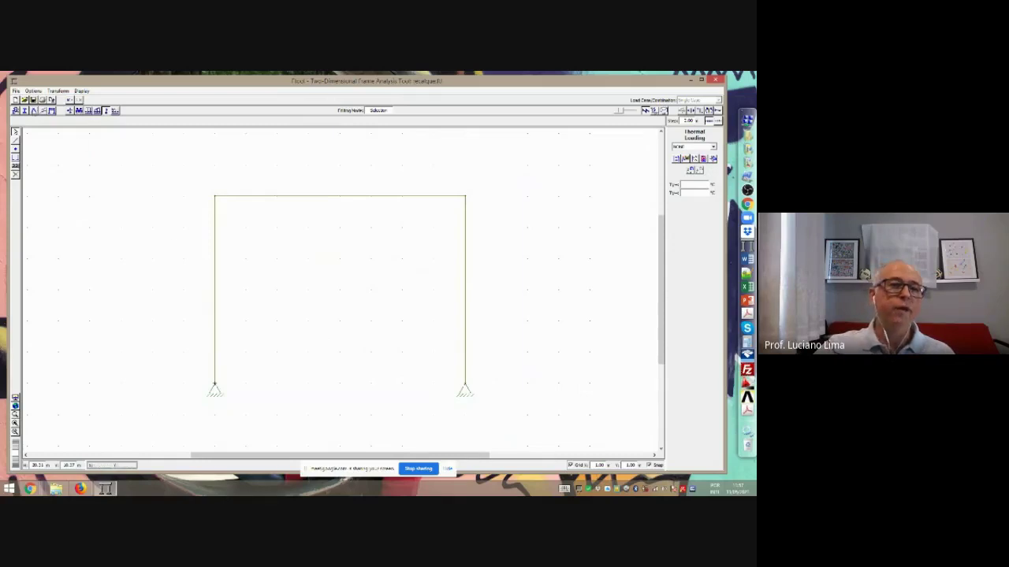
Prescribe a downward vertical displacement in millimetres at the right column's pinned base support
left_click(33, 111)
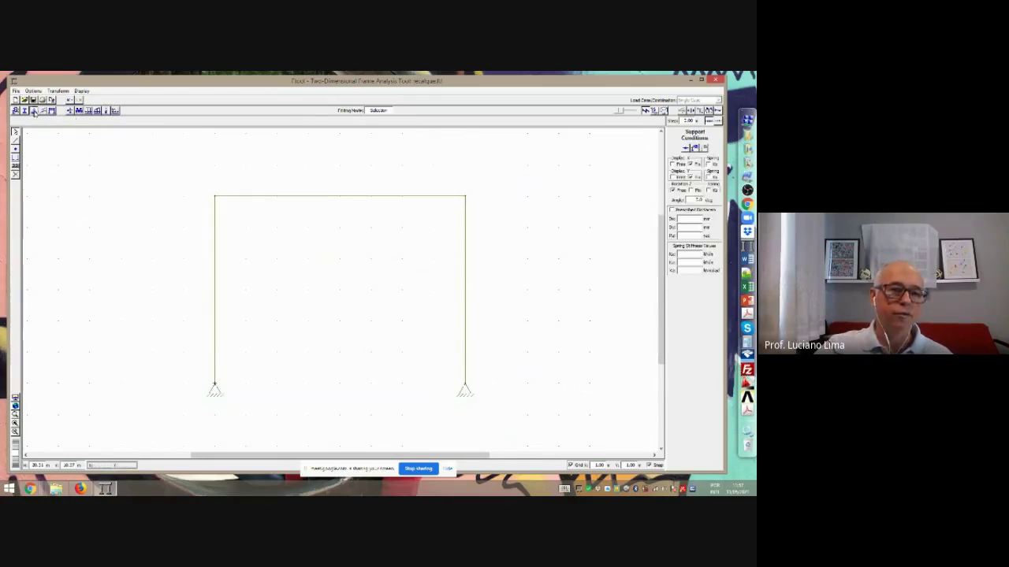
left_click_drag(431, 350, 518, 424)
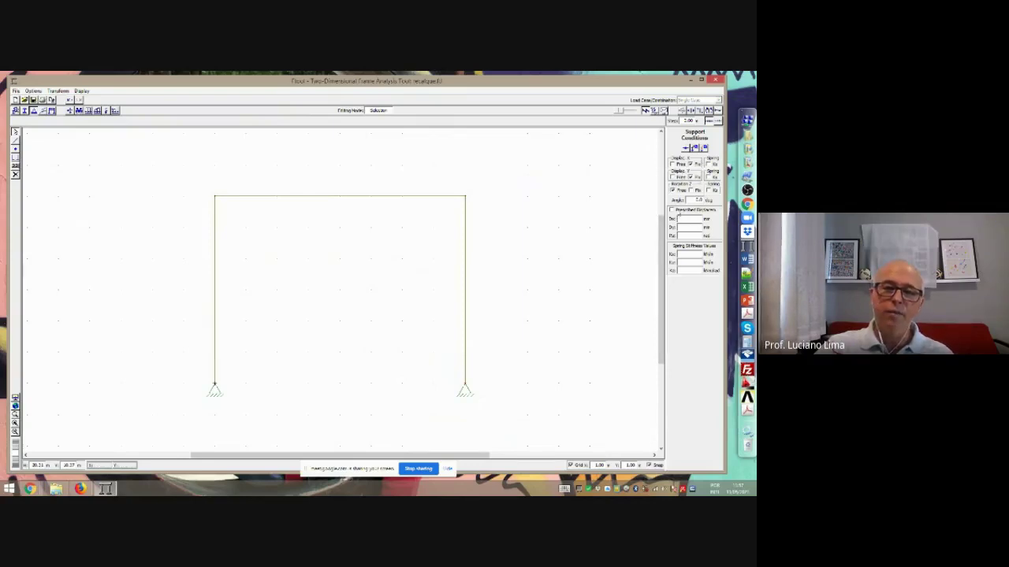
left_click(678, 214)
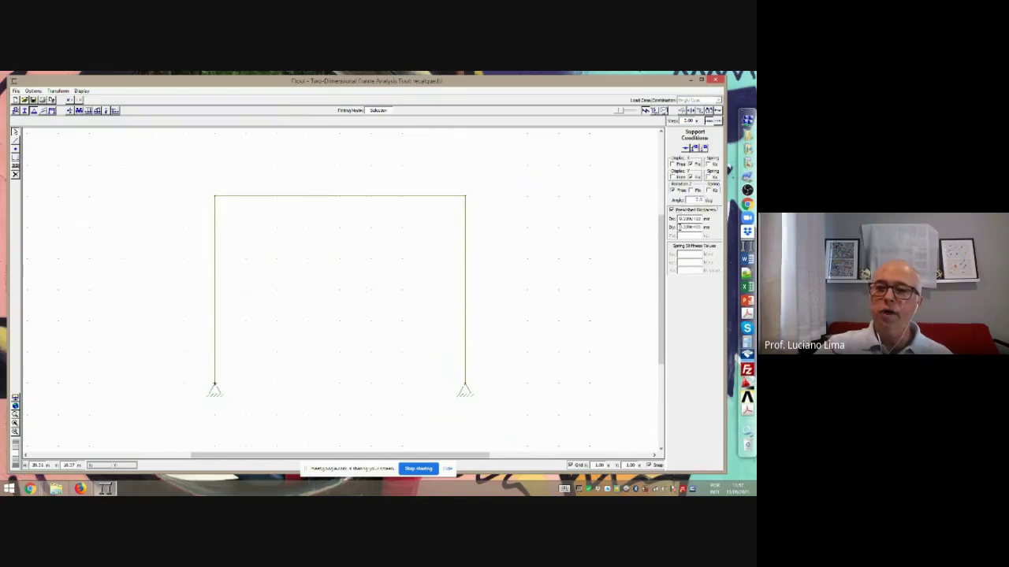
left_click_drag(679, 227, 708, 229)
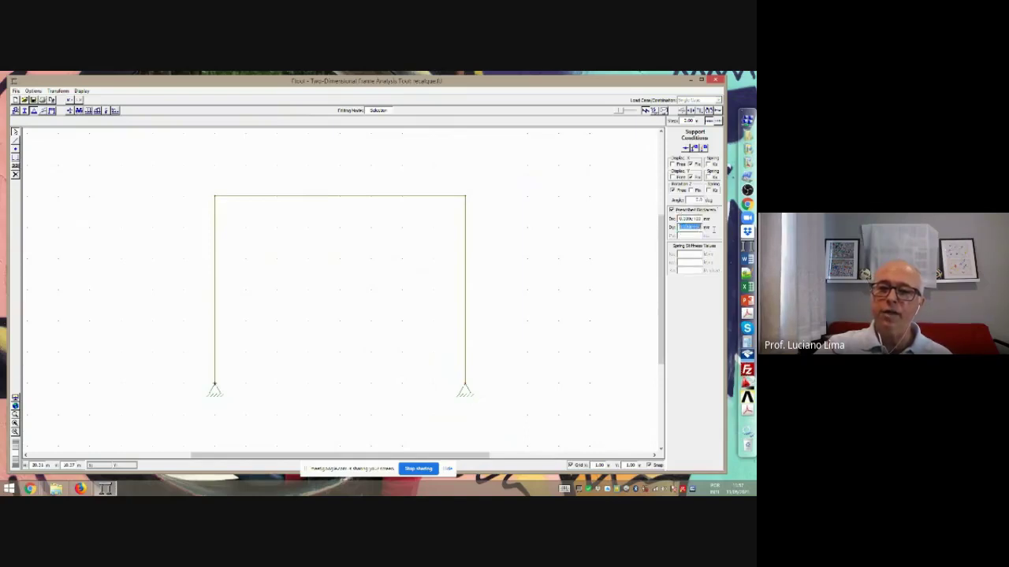
key("Delete")
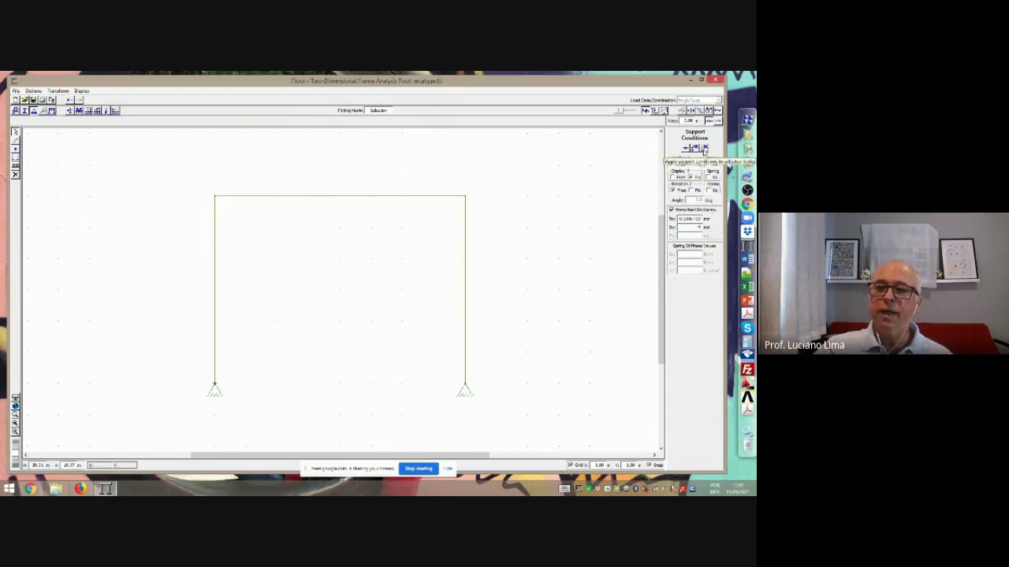
left_click(705, 149)
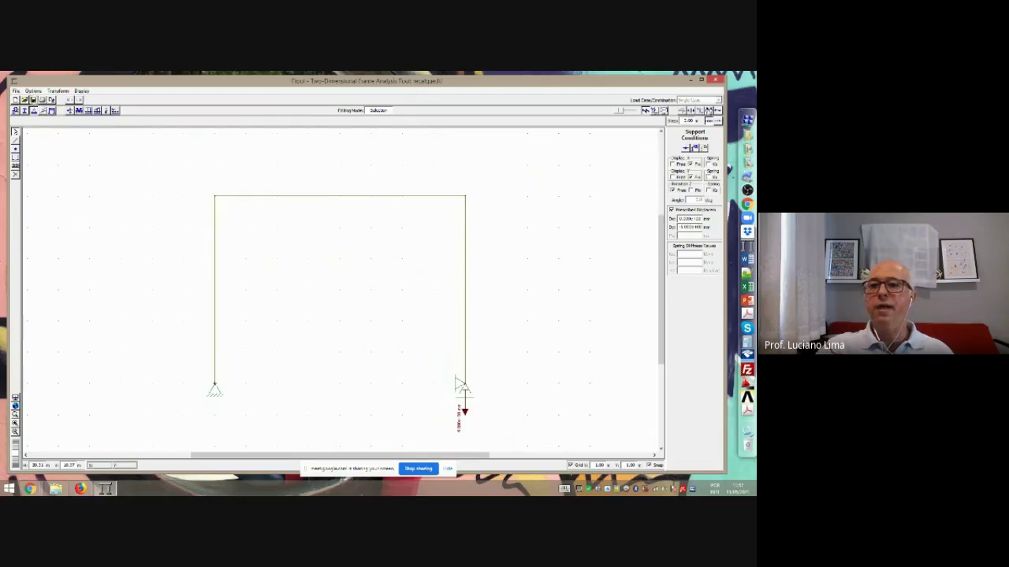
View the shear force and bending moment diagrams caused by the support settlement, and return to model editing
left_click(709, 111)
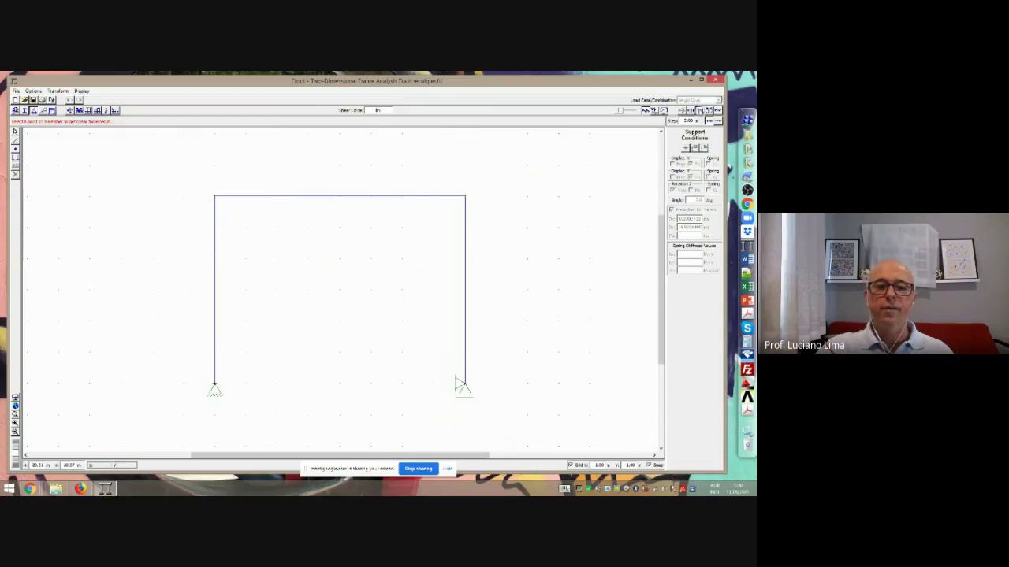
left_click(709, 111)
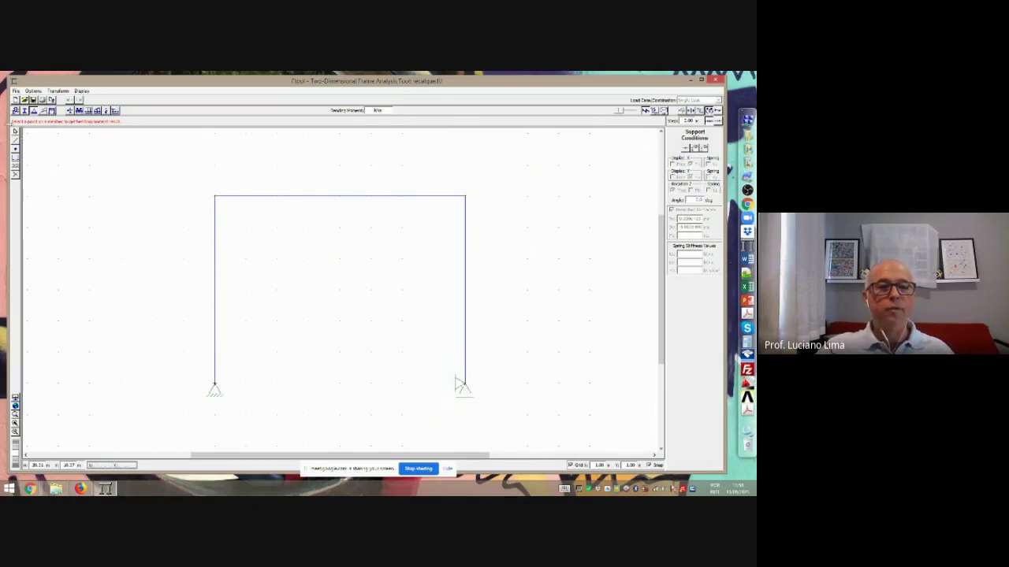
left_click(14, 131)
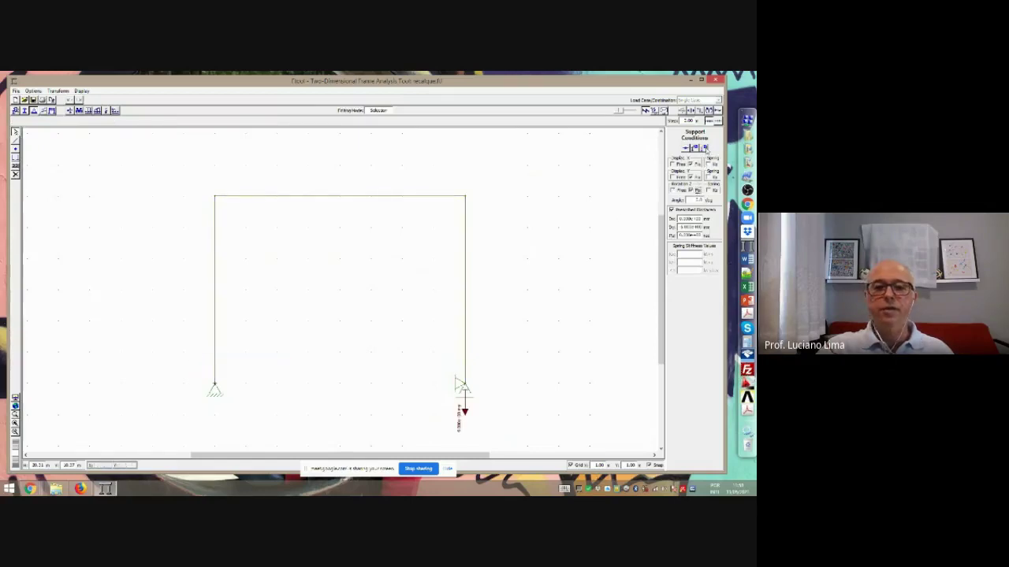
Make the left column's base support fully fixed without prescribed displacements, and view the resulting bending moment diagram
left_click(705, 148)
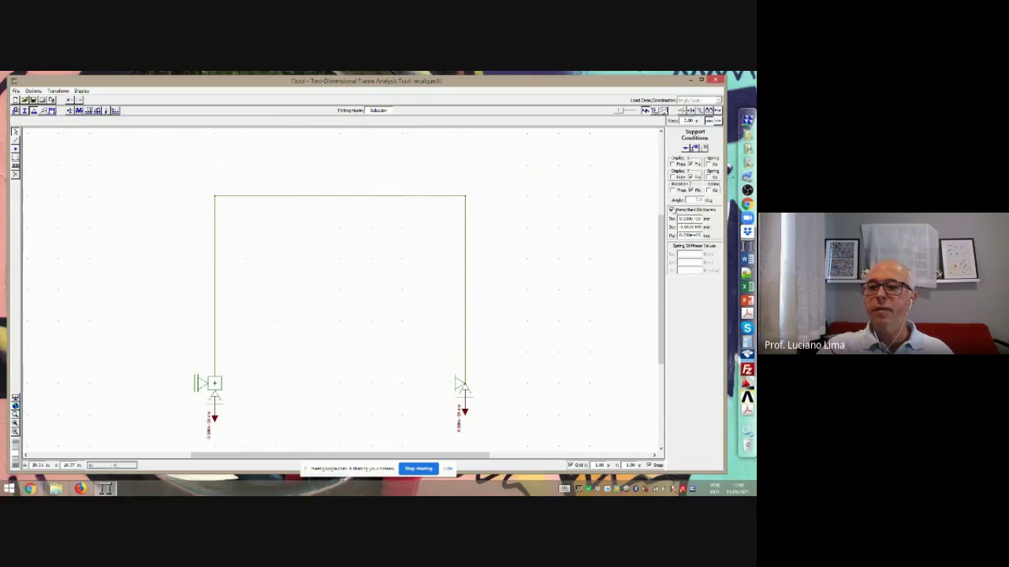
left_click(291, 369)
left_click_drag(145, 353, 253, 417)
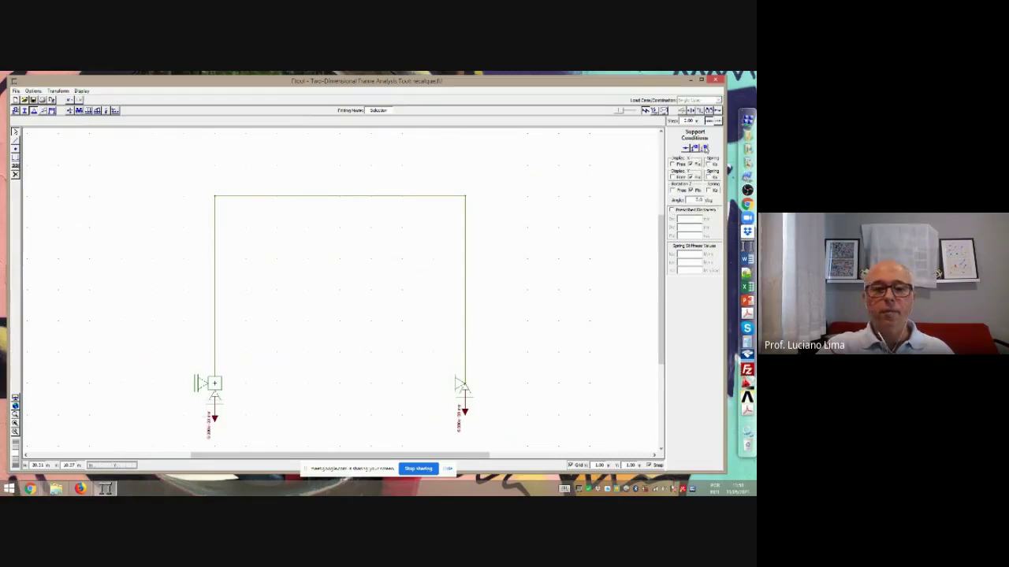
left_click(705, 148)
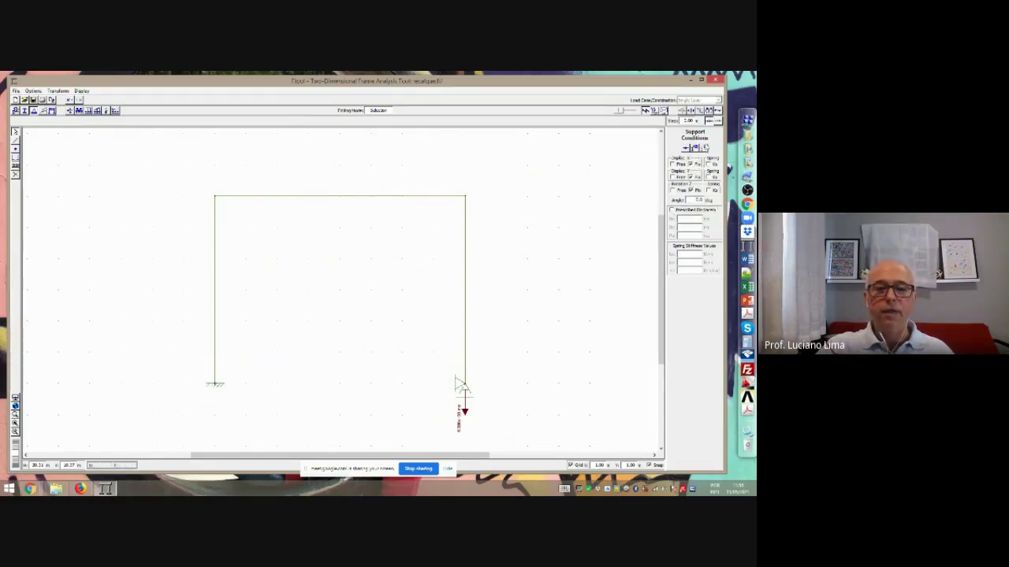
left_click(710, 110)
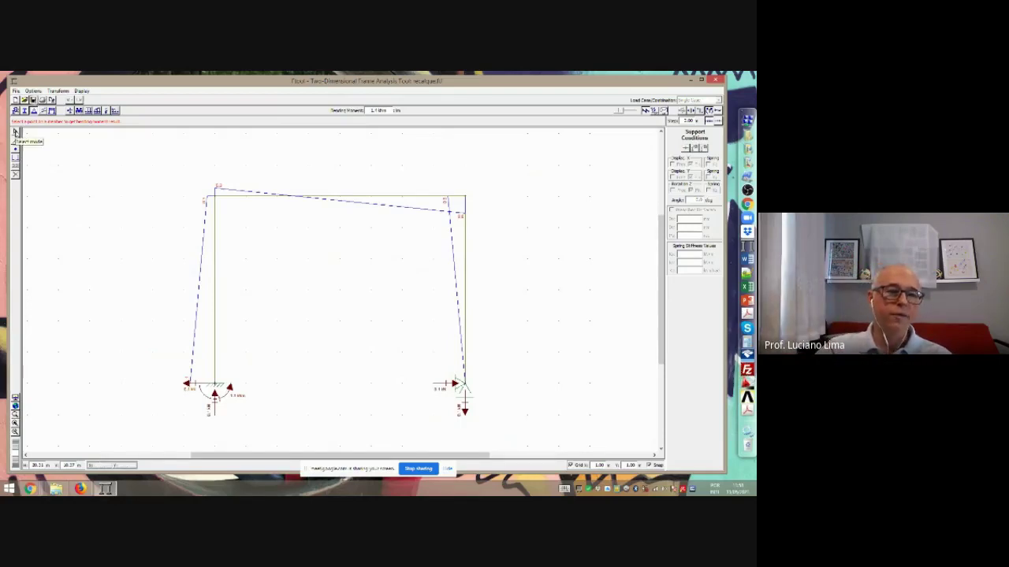
left_click(15, 132)
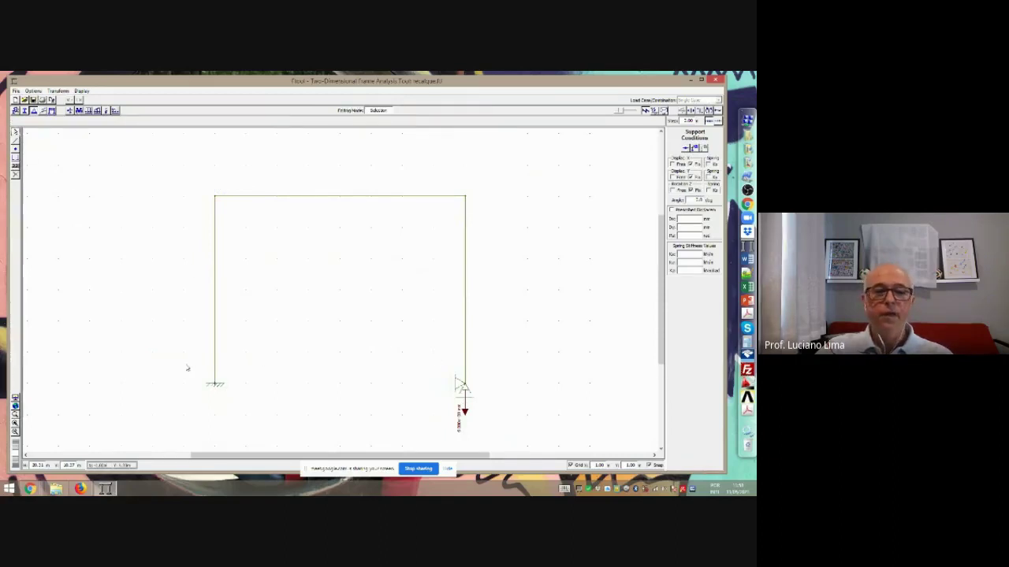
Turn the left column's base back into a pinned support with X and Y displacements fixed and rotation free
left_click_drag(190, 358, 259, 410)
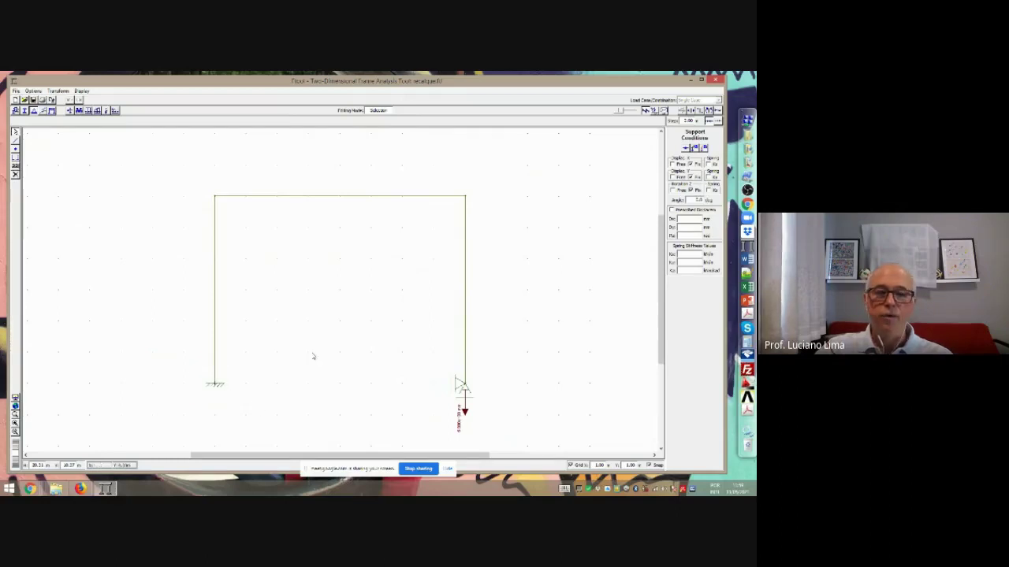
left_click(672, 163)
left_click(672, 190)
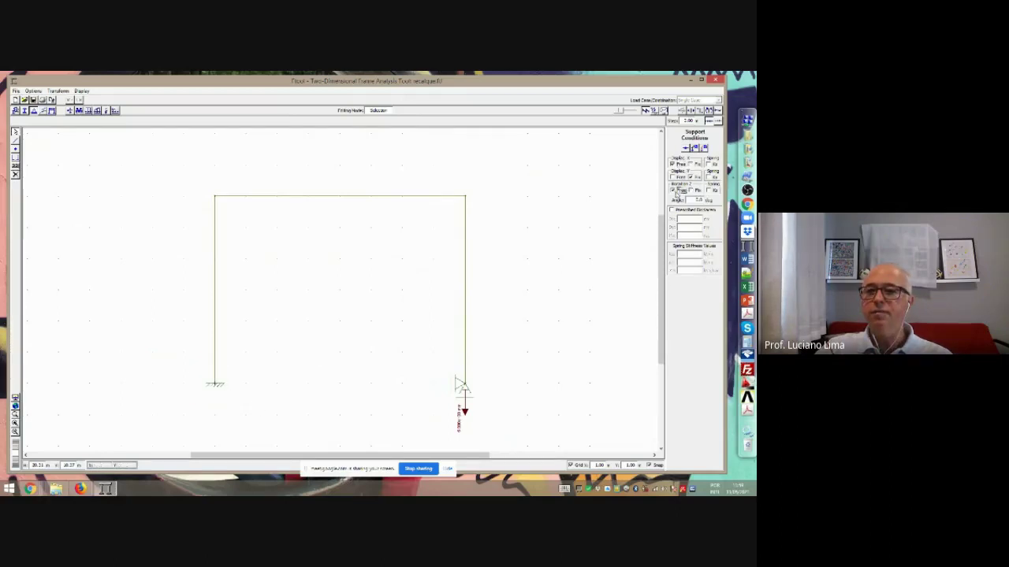
left_click(705, 148)
left_click_drag(436, 358, 501, 407)
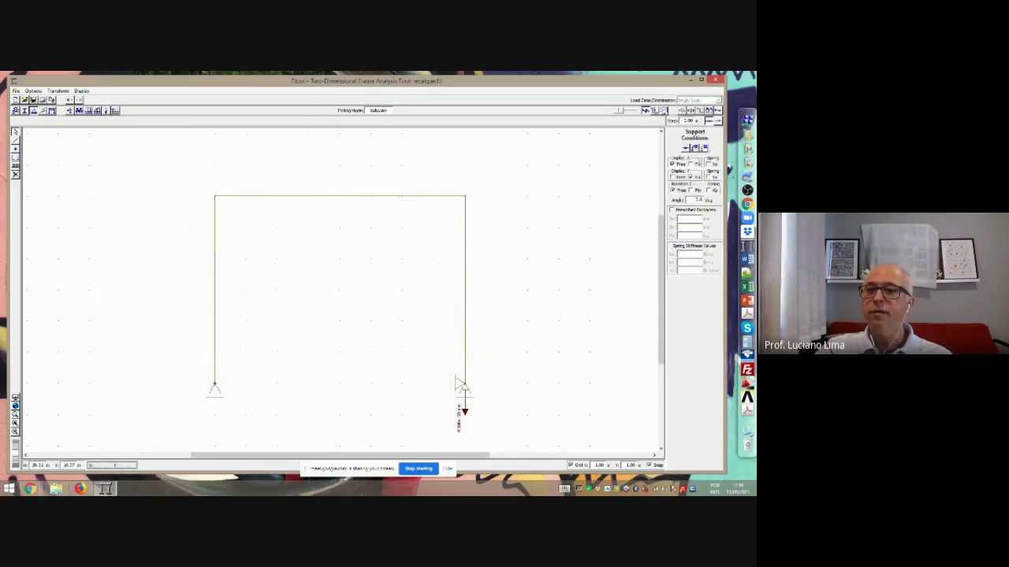
left_click(691, 164)
left_click(705, 148)
Change the right column's base to a roller with free X displacement and no prescribed displacement
left_click_drag(435, 363, 497, 406)
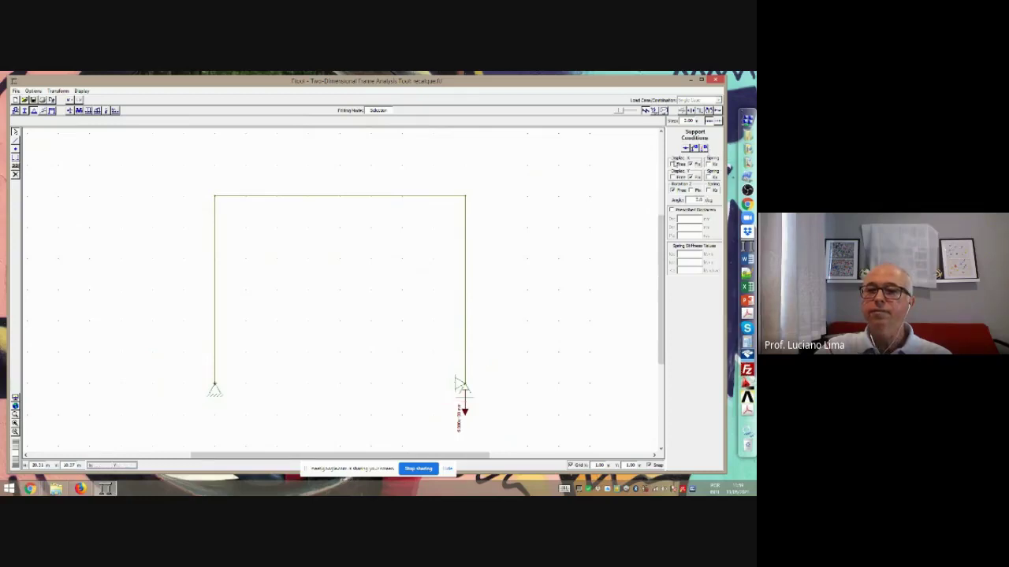
left_click(672, 164)
left_click(705, 148)
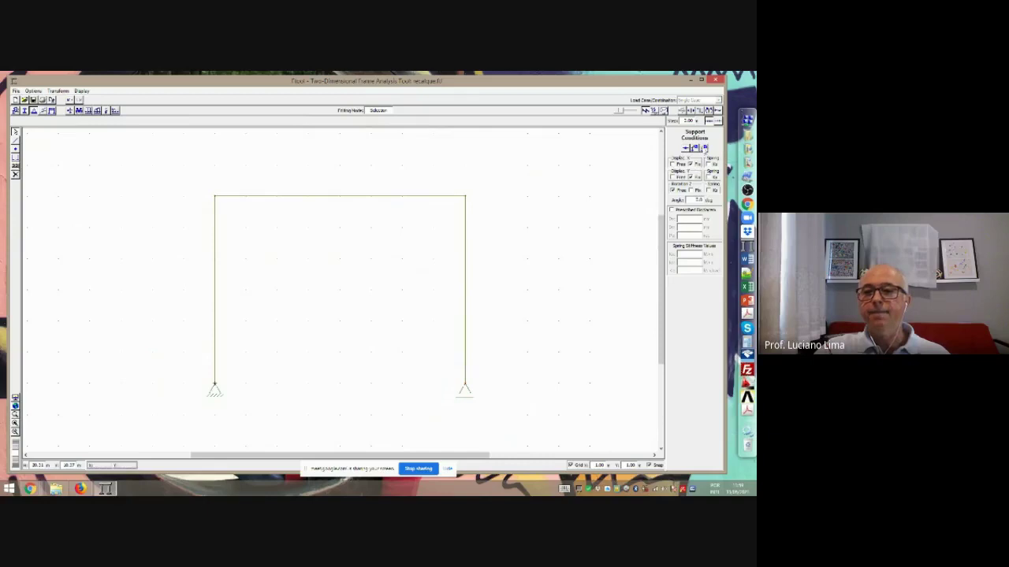
Pin the right column's base and apply a uniform downward load in the global direction to the beam
left_click(704, 148)
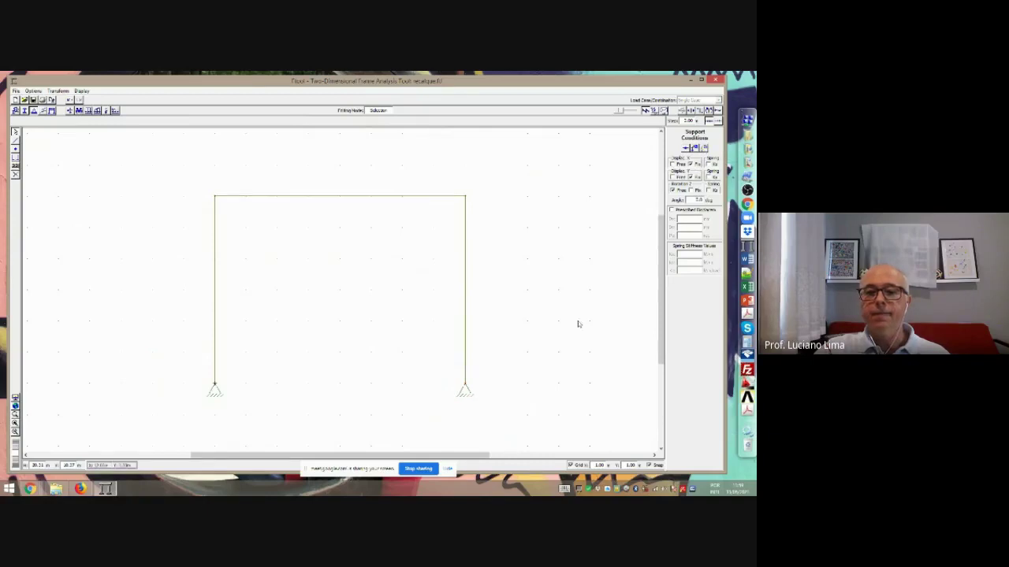
left_click(328, 197)
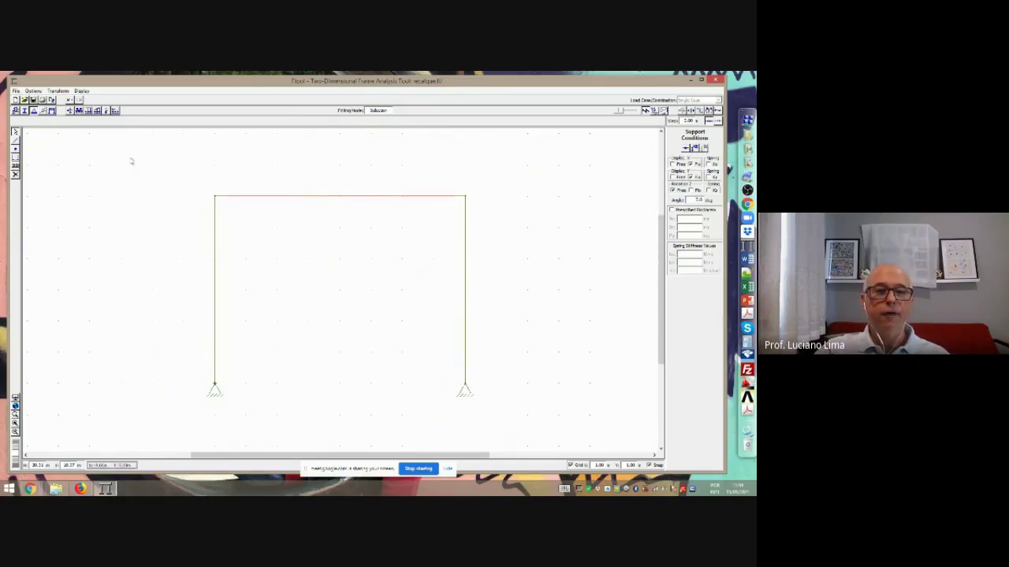
left_click(89, 111)
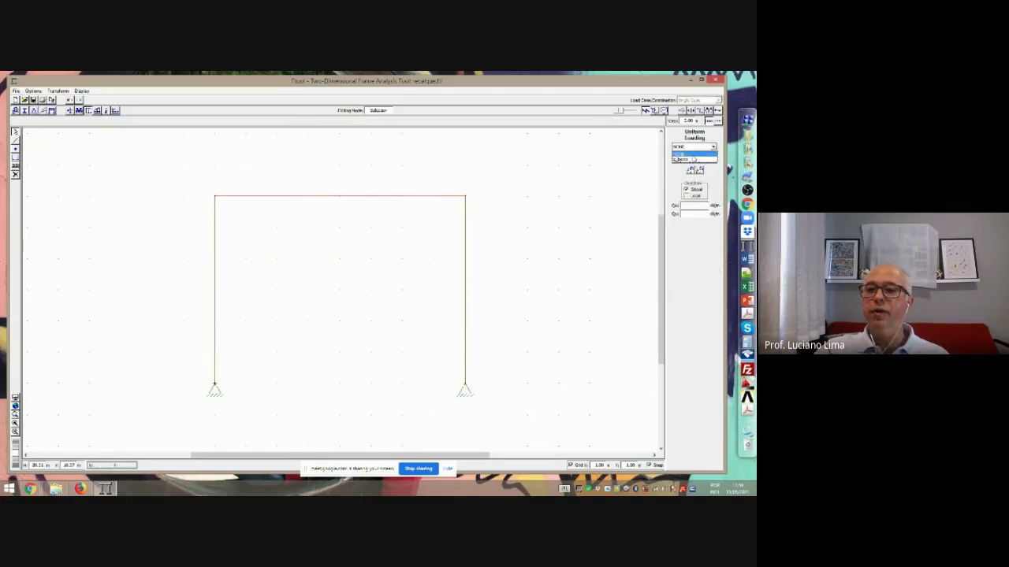
left_click(688, 158)
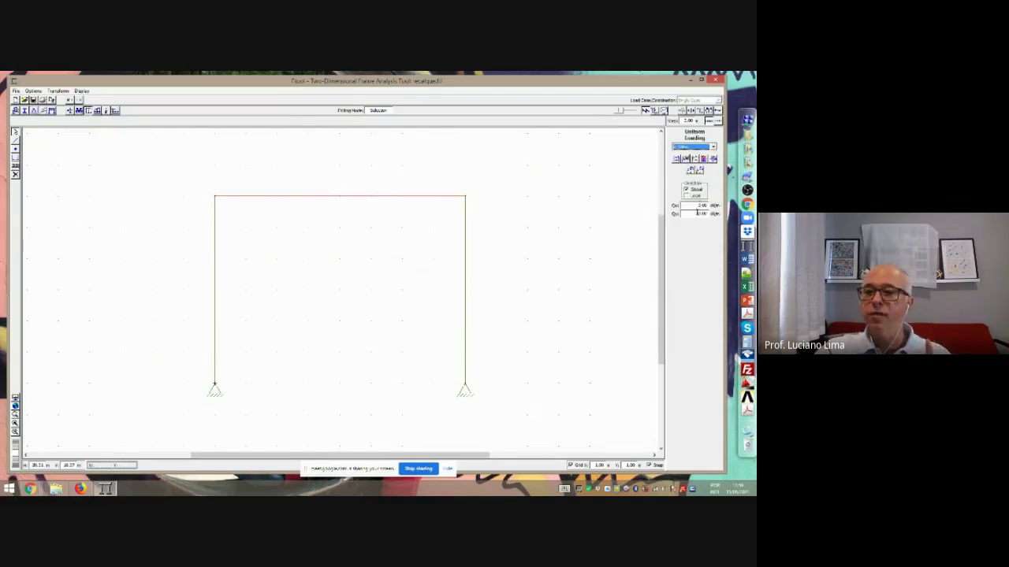
left_click(697, 214)
type("-5")
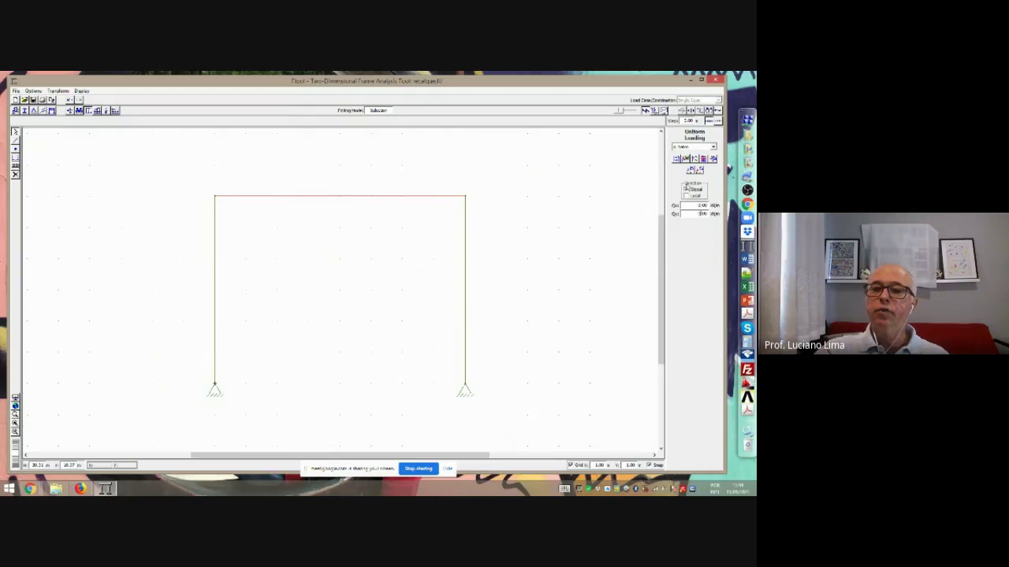
left_click(696, 171)
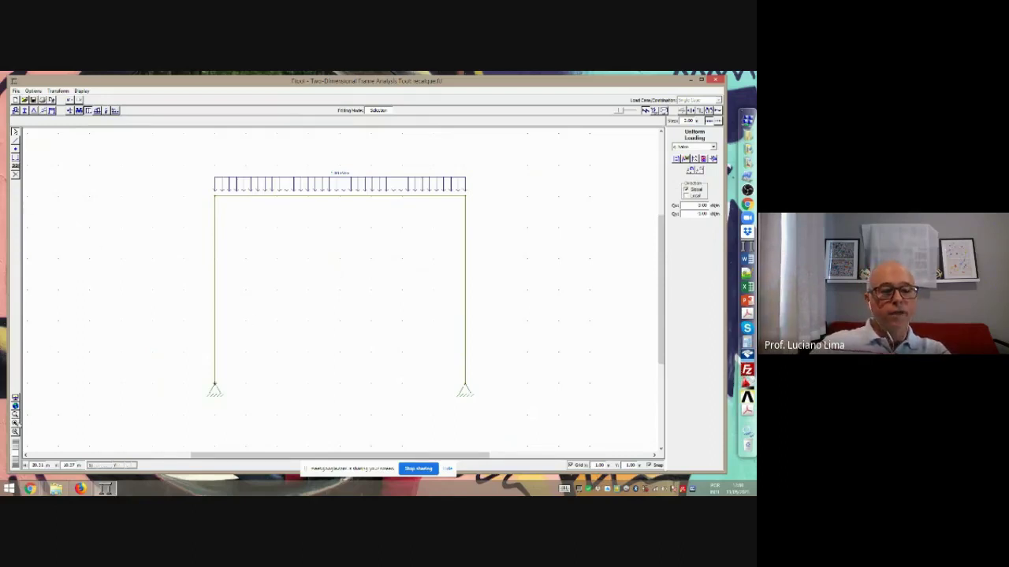
Copy the entire loaded frame with its supports horizontally to the right, keeping the original
left_click(15, 407)
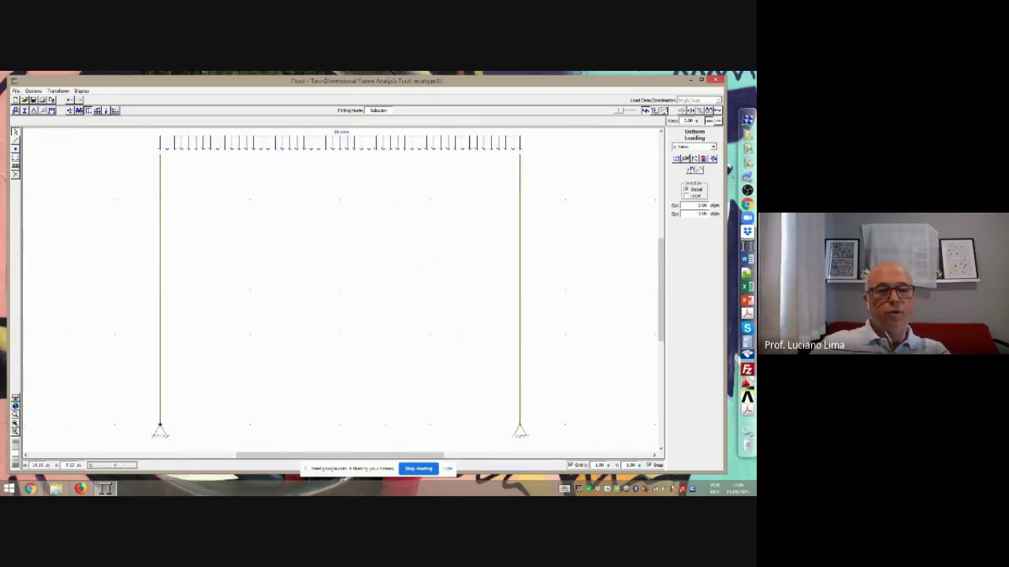
left_click(15, 432)
left_click(15, 432)
left_click(15, 432)
left_click(15, 432)
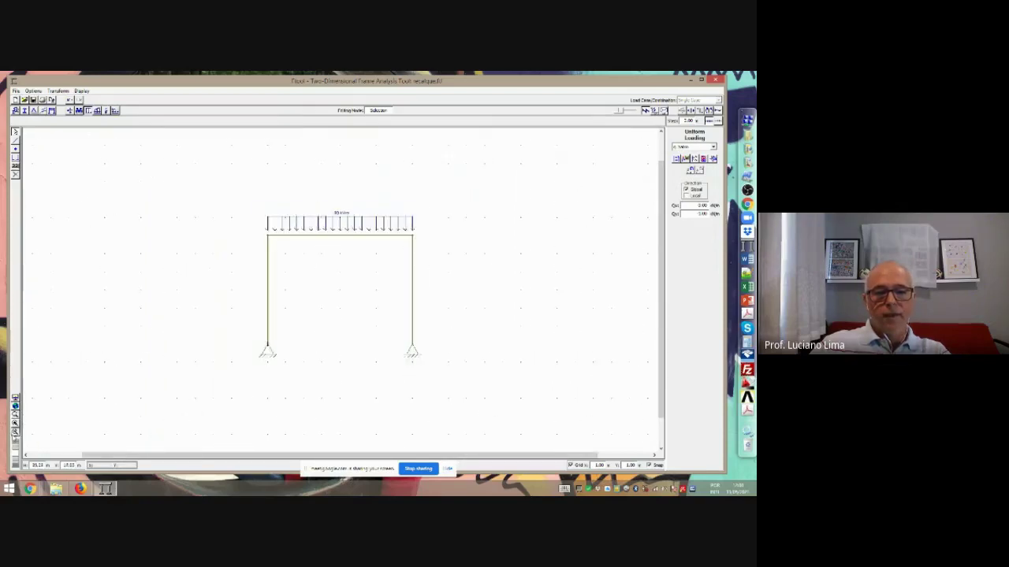
left_click_drag(190, 457, 267, 460)
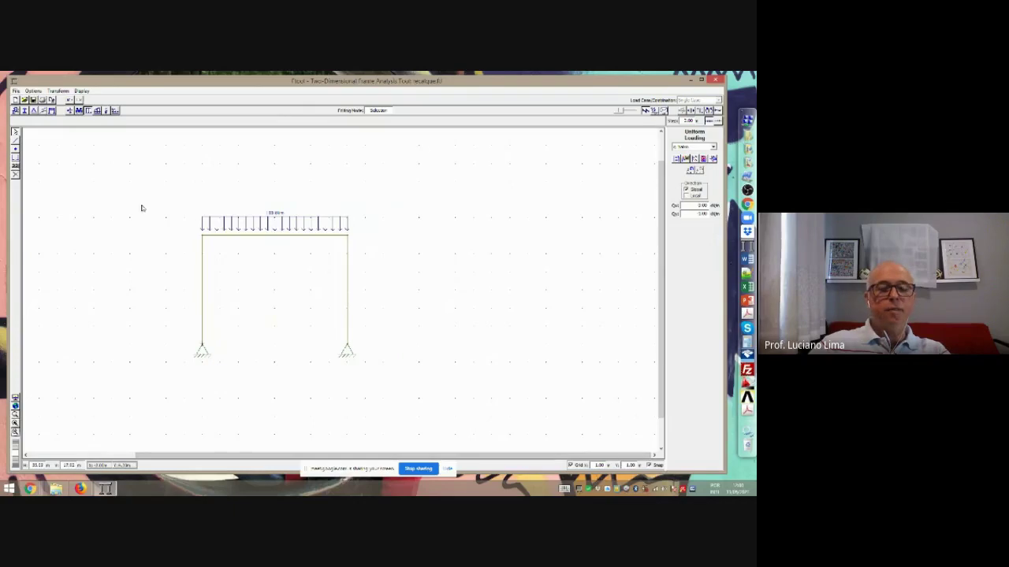
left_click_drag(142, 214, 412, 402)
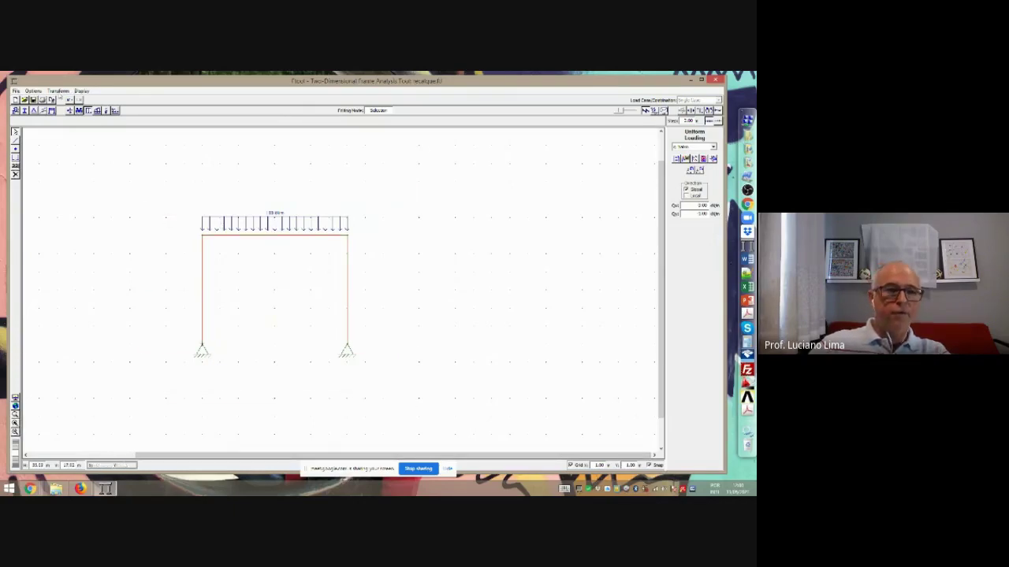
left_click(59, 92)
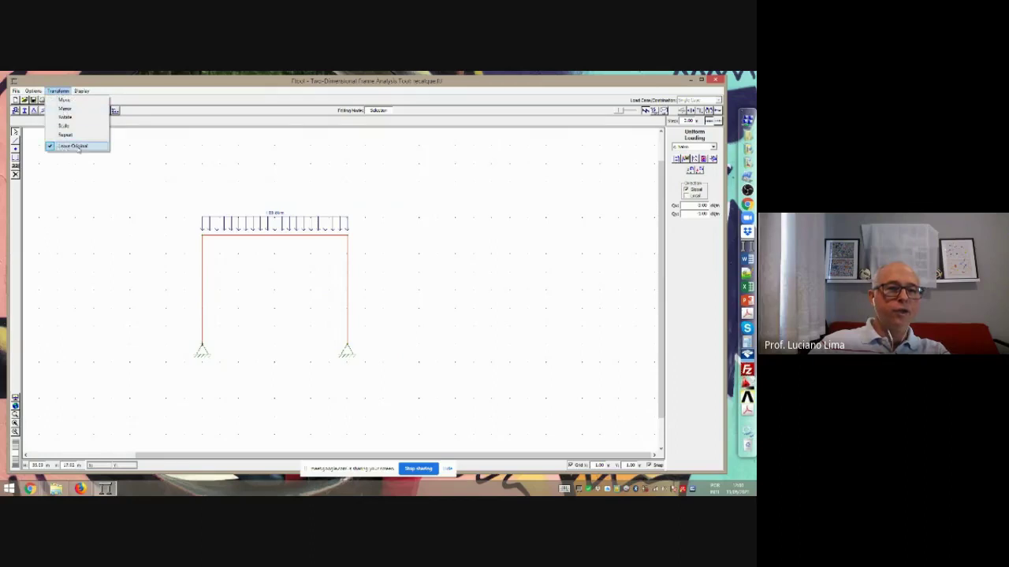
left_click(64, 100)
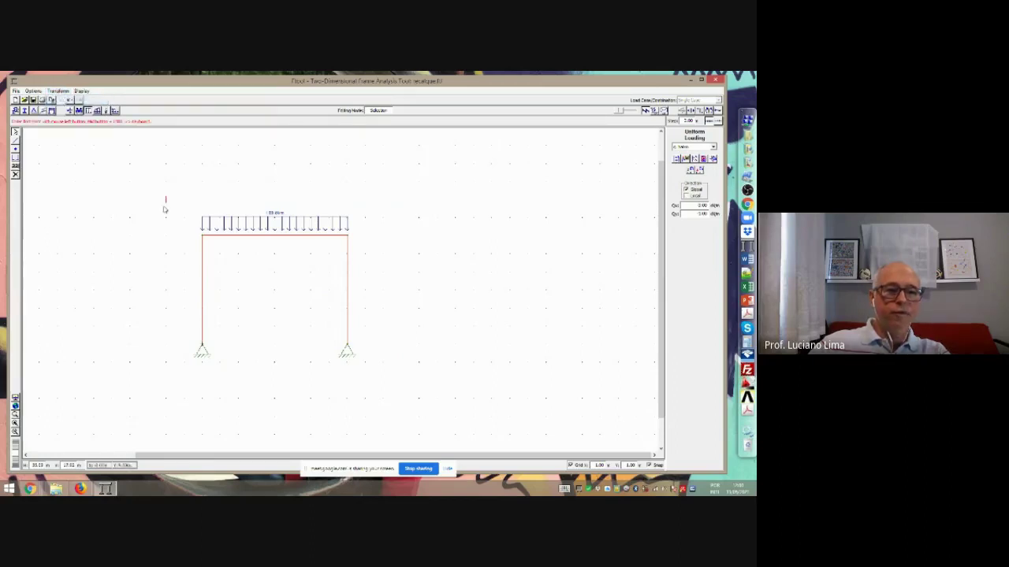
left_click(199, 230)
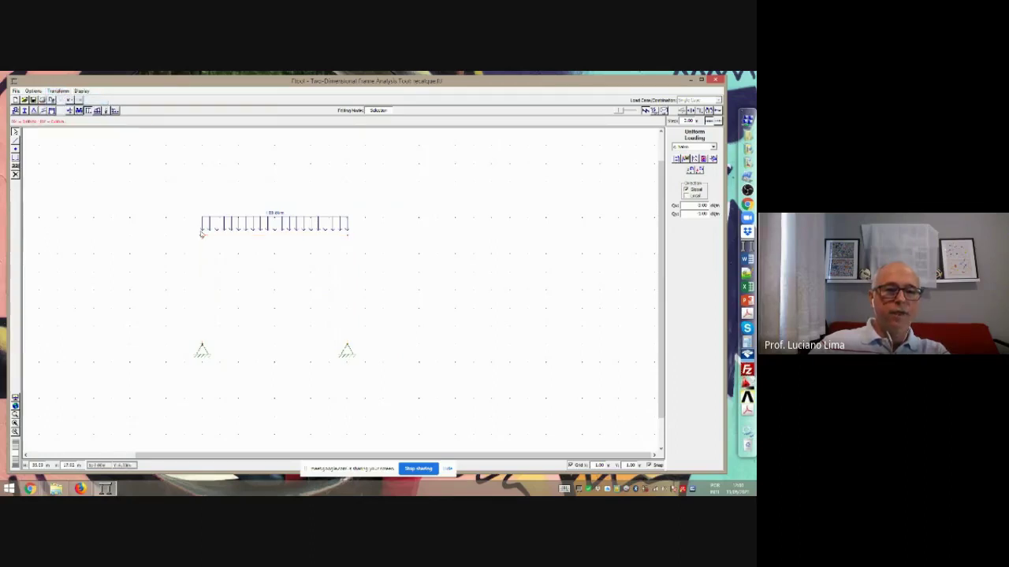
left_click(434, 236)
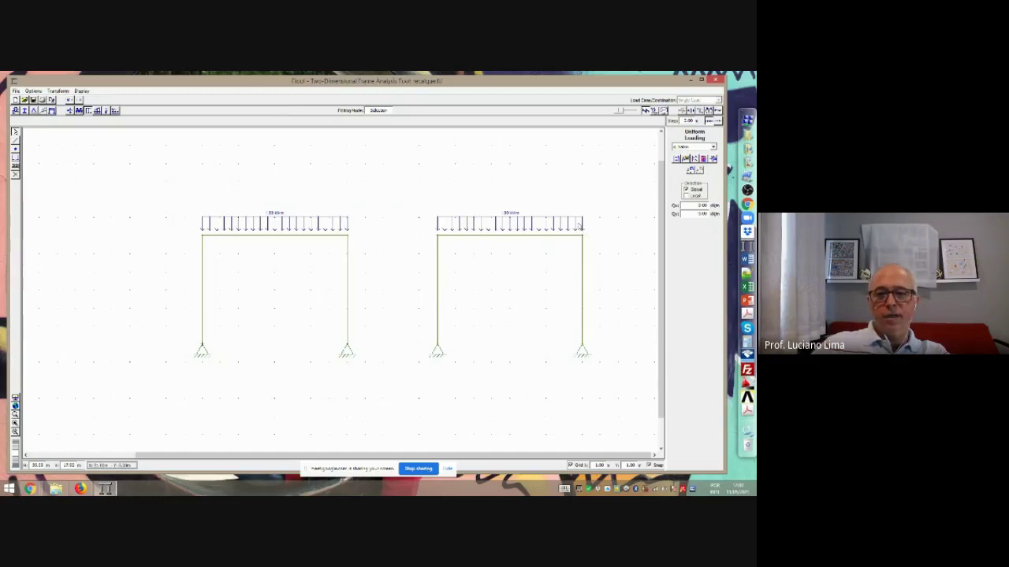
Insert a rotation release hinge at the top-right corner node of the copied frame
left_click_drag(579, 226, 596, 250)
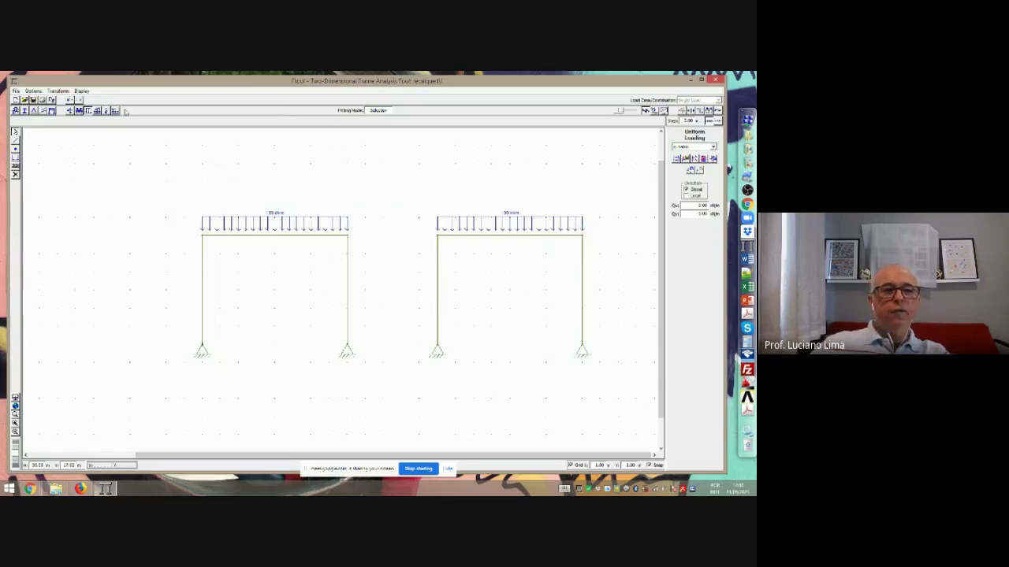
left_click(43, 111)
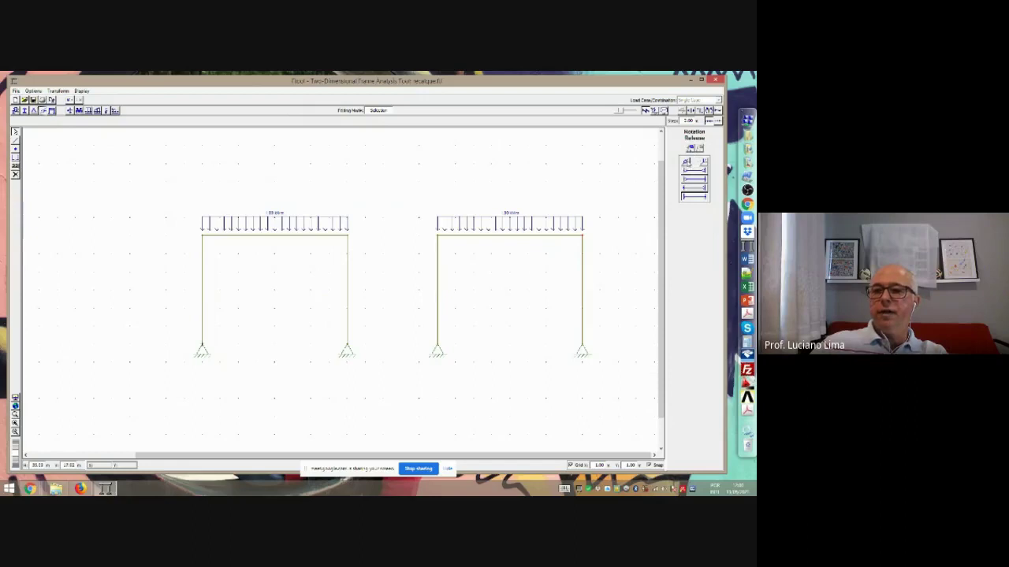
left_click(685, 162)
left_click(582, 235)
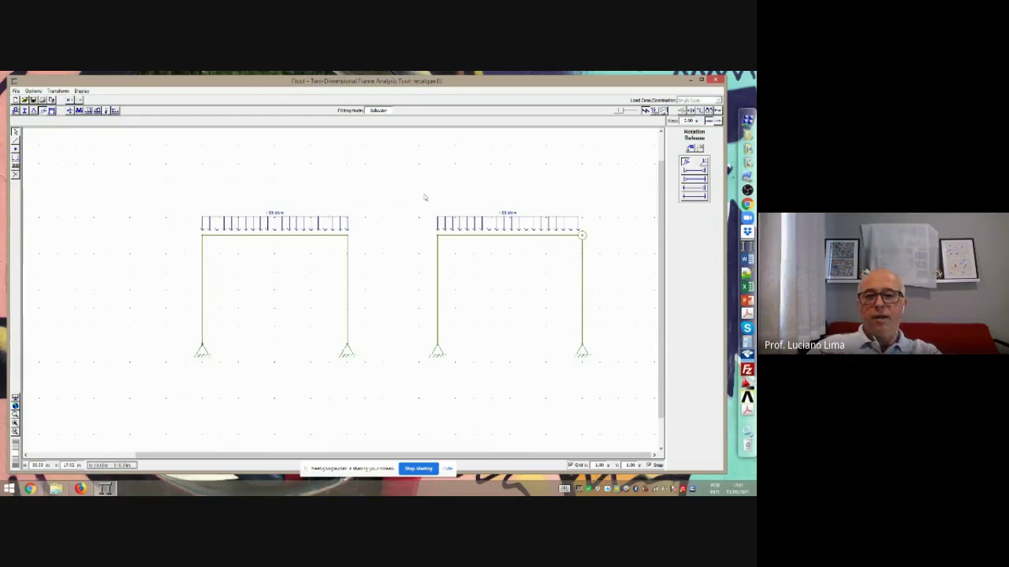
Copy the hinged frame to directly below itself, keeping the original, and save the model
left_click_drag(424, 197, 645, 394)
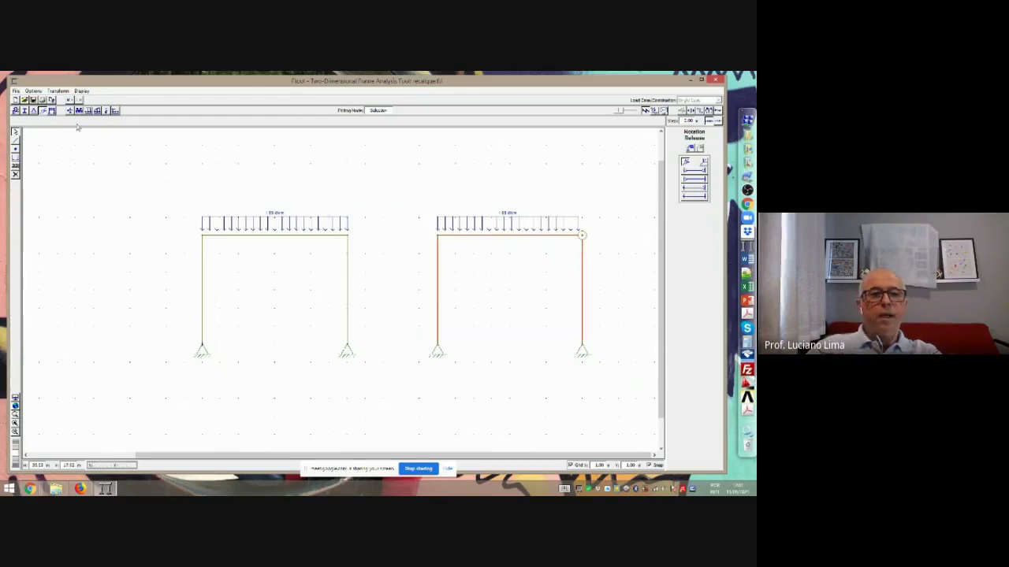
left_click(58, 92)
left_click(60, 101)
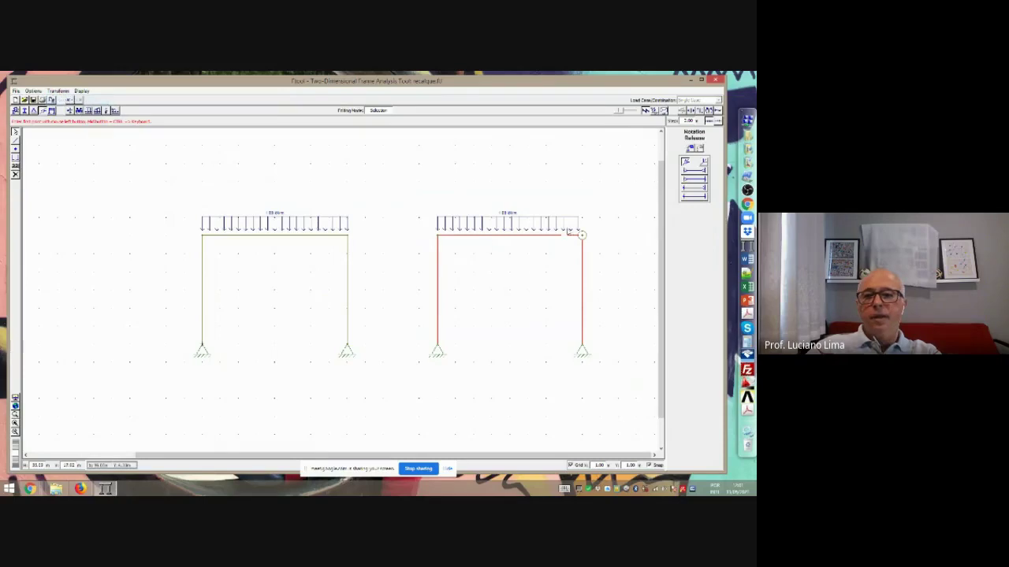
left_click(582, 234)
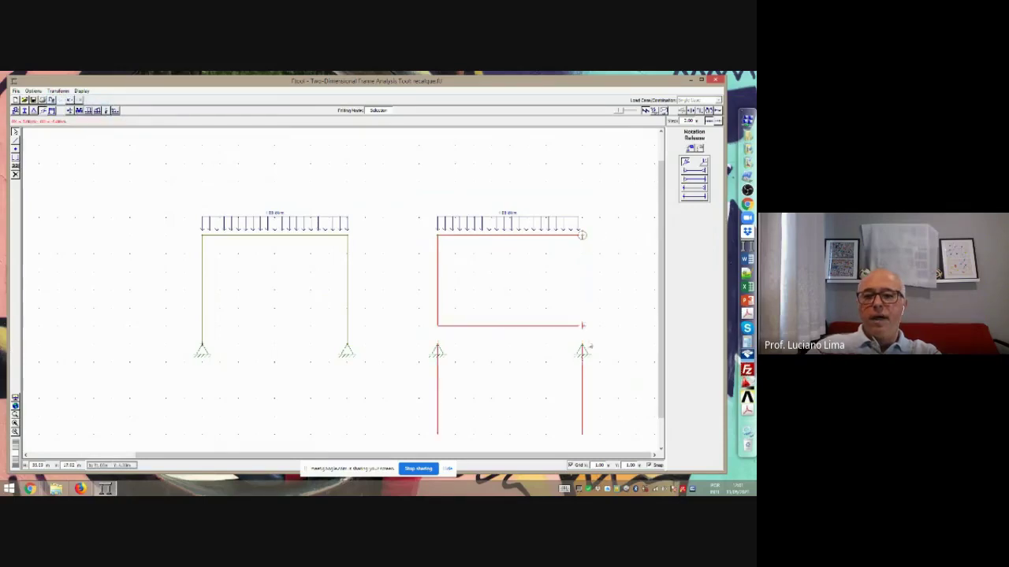
left_click(587, 407)
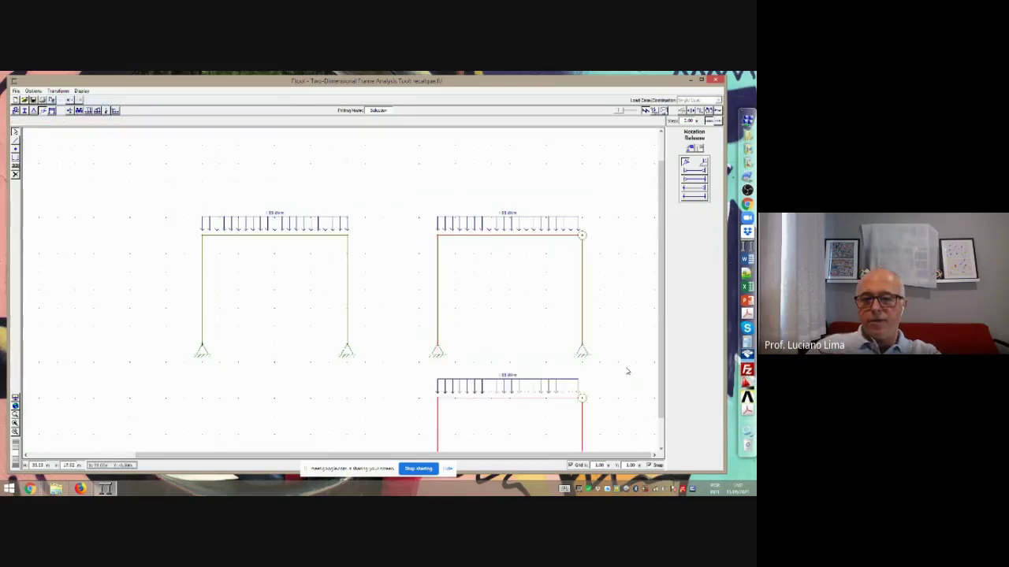
left_click(15, 413)
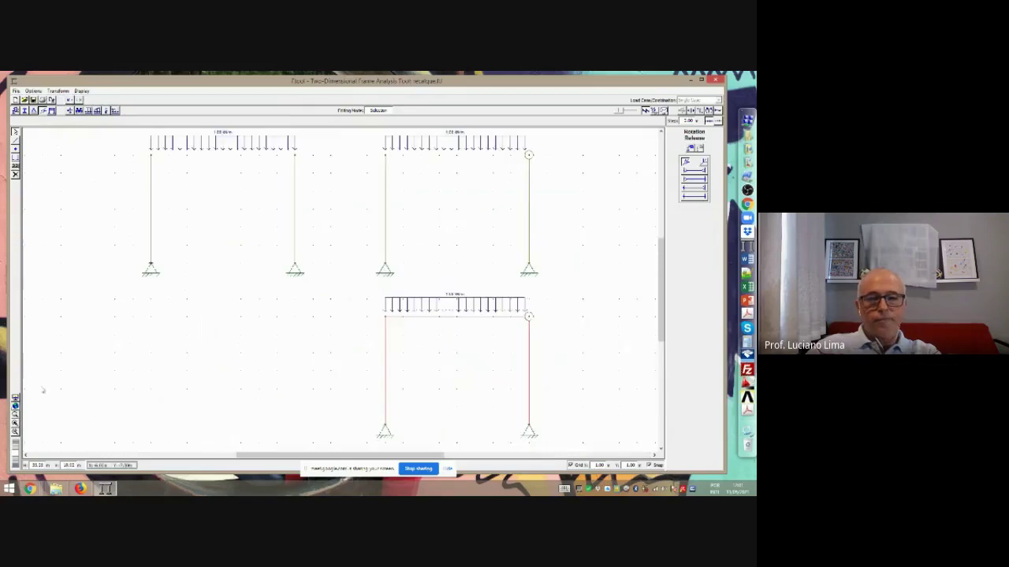
left_click(90, 174)
left_click(33, 100)
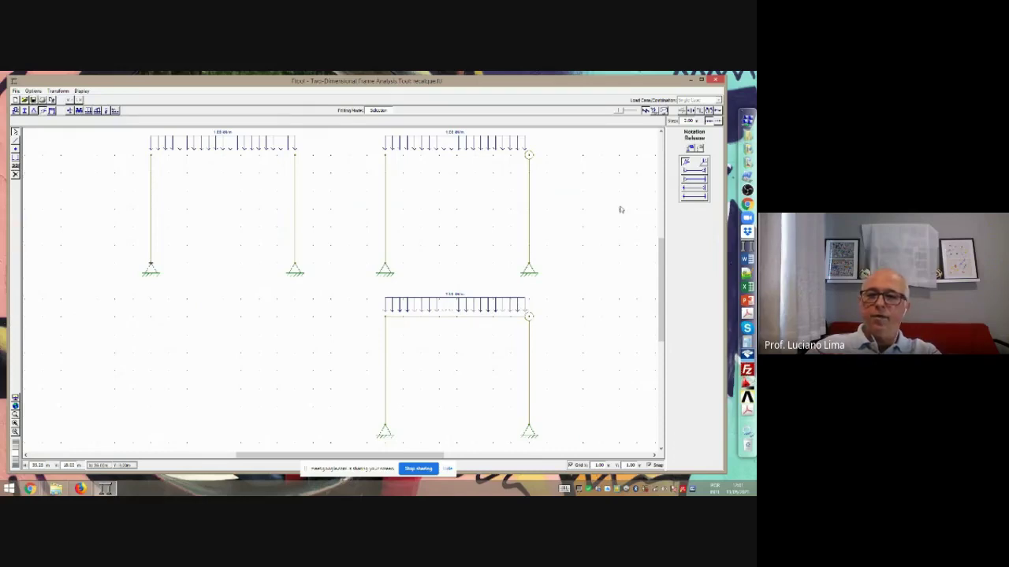
Remove the uniform load from the beam of the lower hinged frame
left_click(88, 111)
left_click(714, 148)
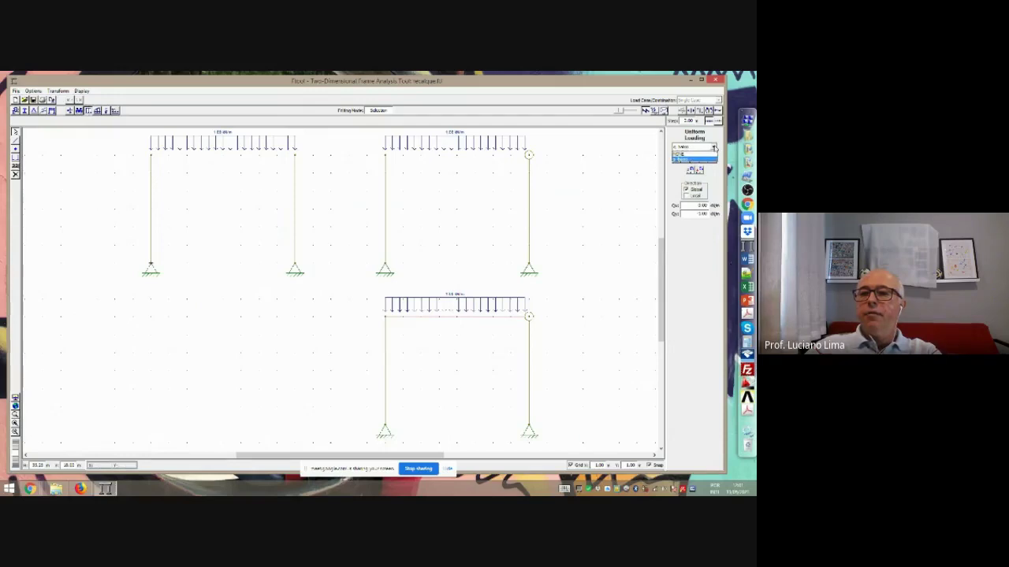
left_click(714, 147)
type("q1")
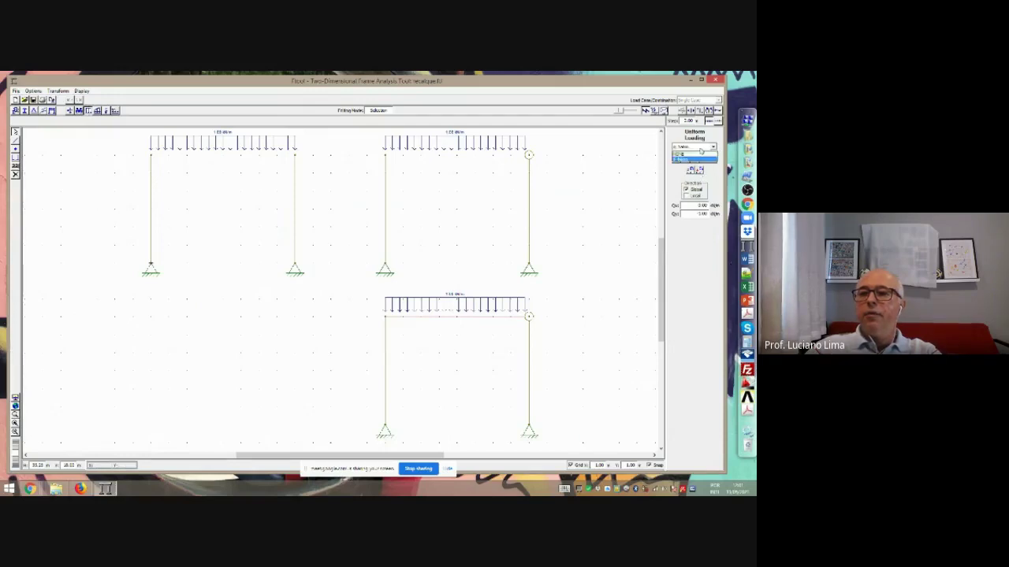
left_click(698, 171)
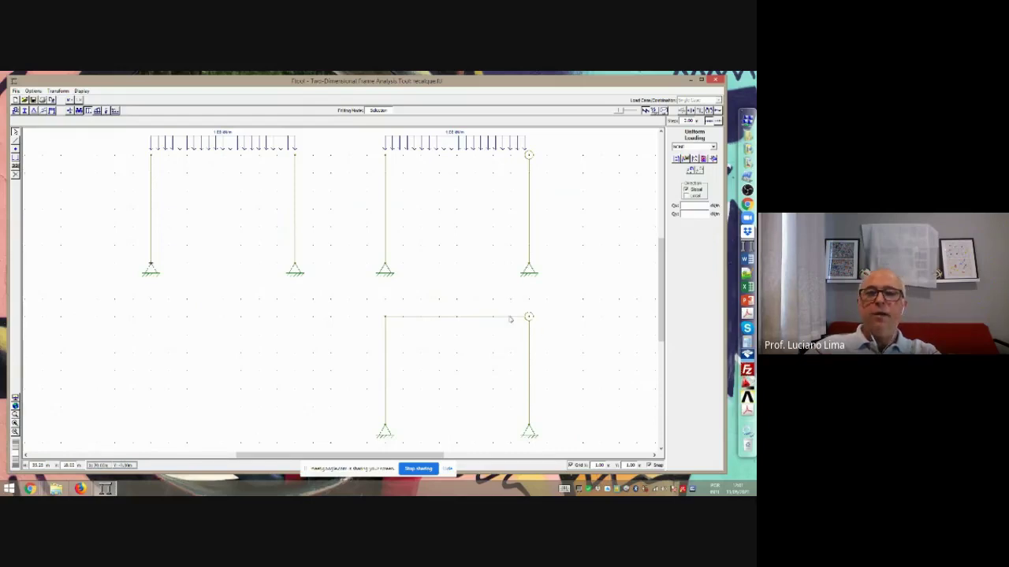
Create a member end moment named X1_viga with -1 kNm at the right end, and apply it to the lower frame's beam
left_click(79, 111)
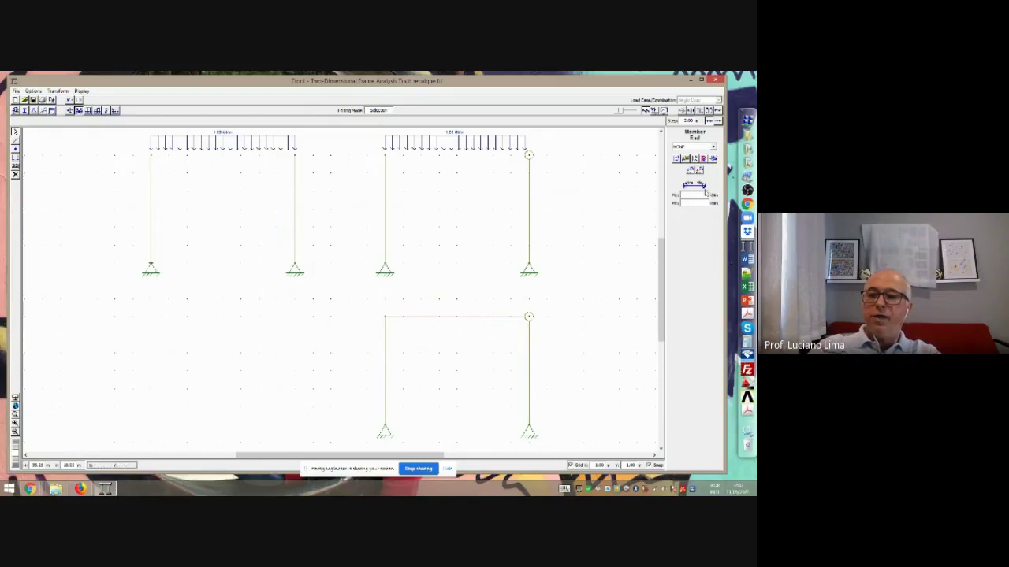
left_click(676, 160)
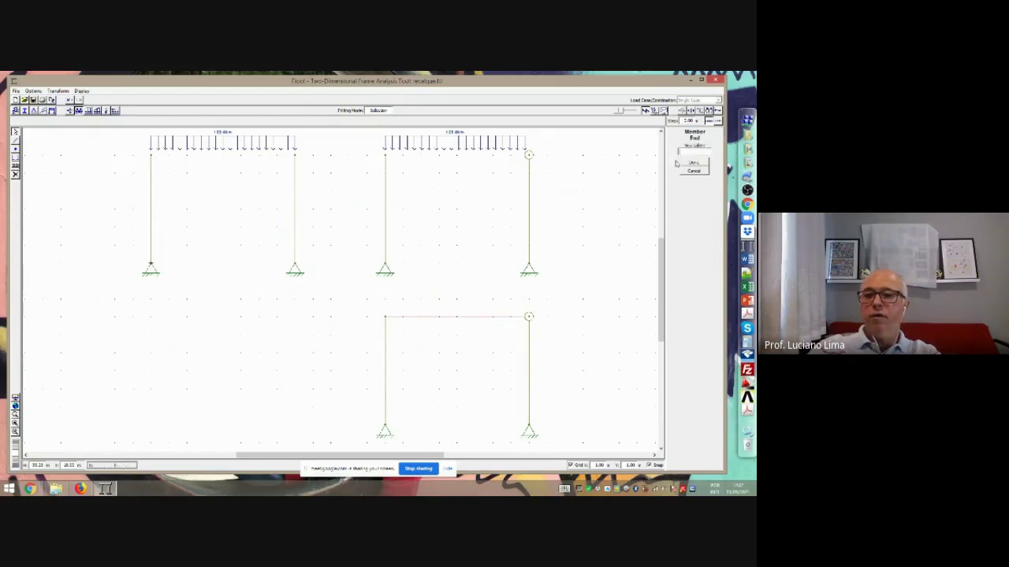
type("X1")
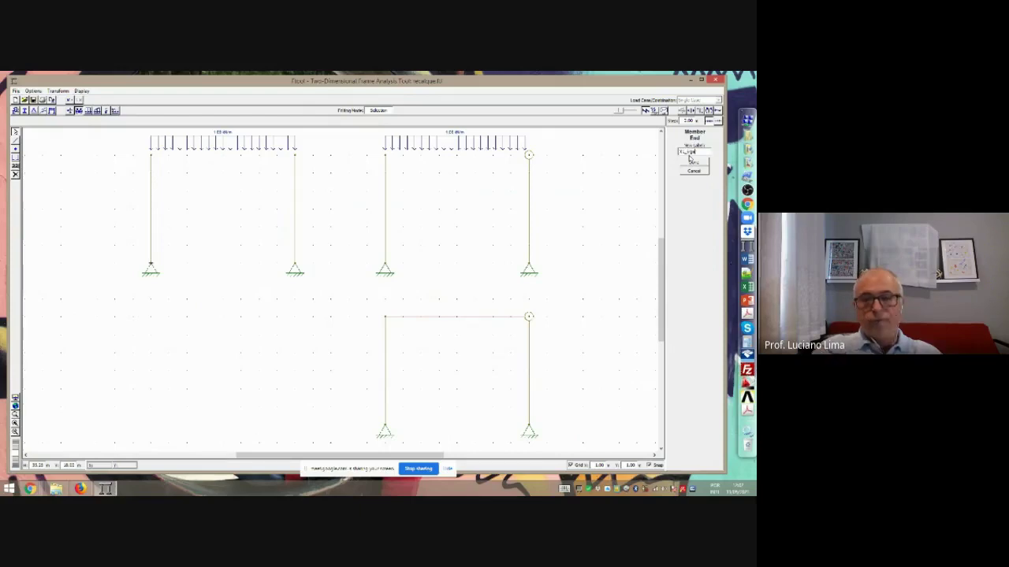
left_click(698, 166)
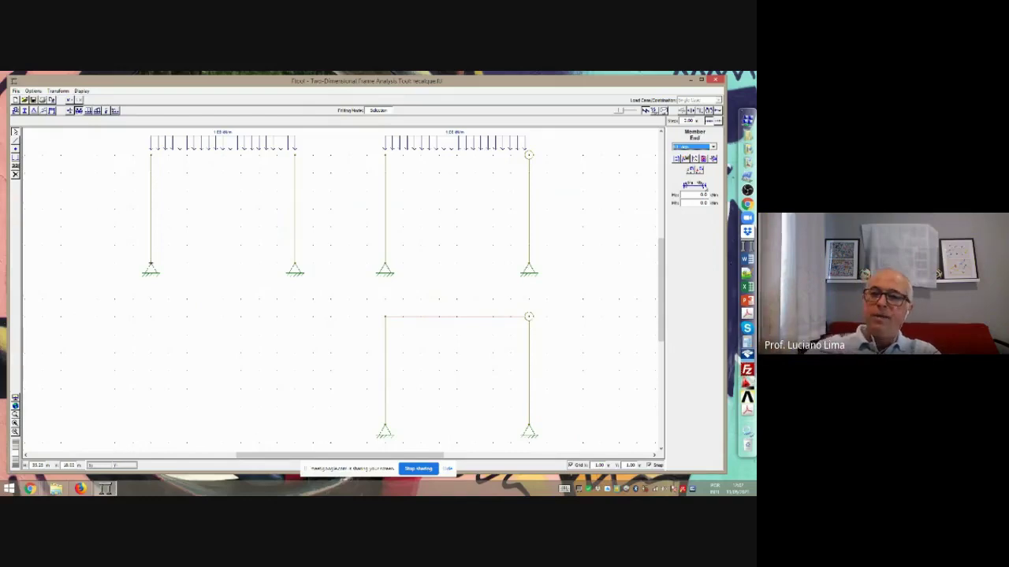
left_click(703, 202)
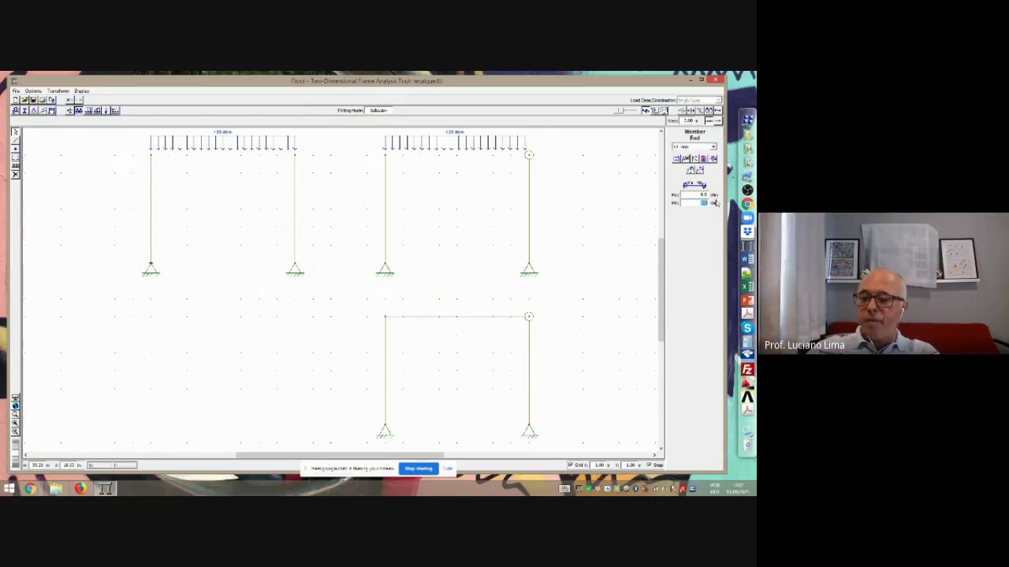
type("1")
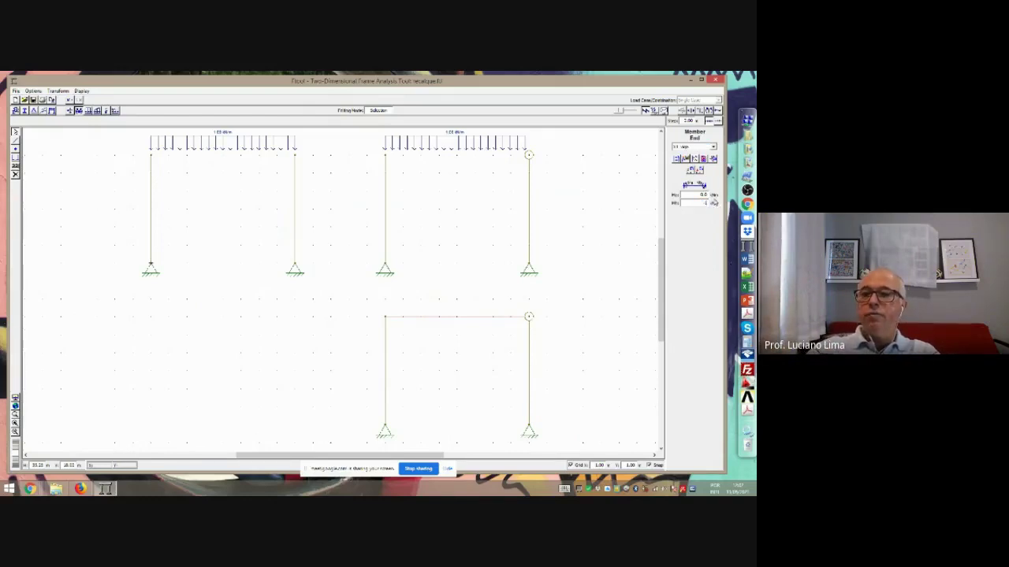
left_click(704, 195)
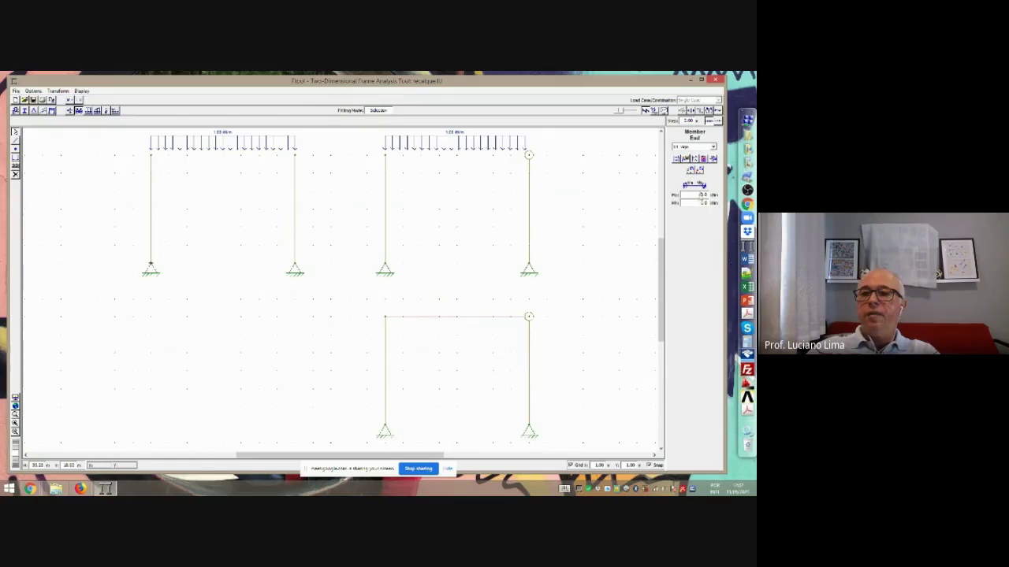
left_click(522, 316)
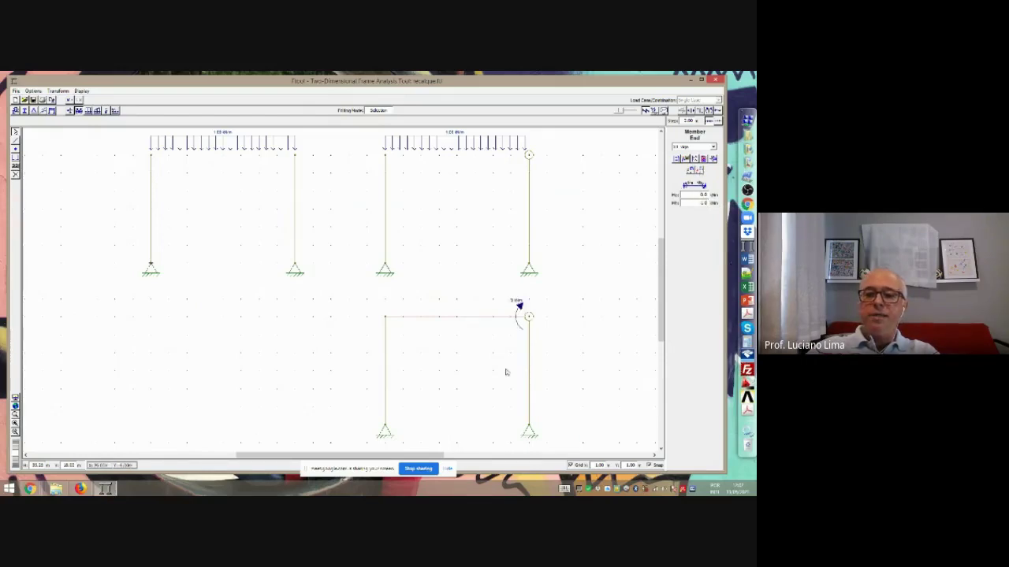
Create a member end moment named X1_coluna with 1 kNm at the upper end, and apply it to the lower frame's right column
left_click(533, 305)
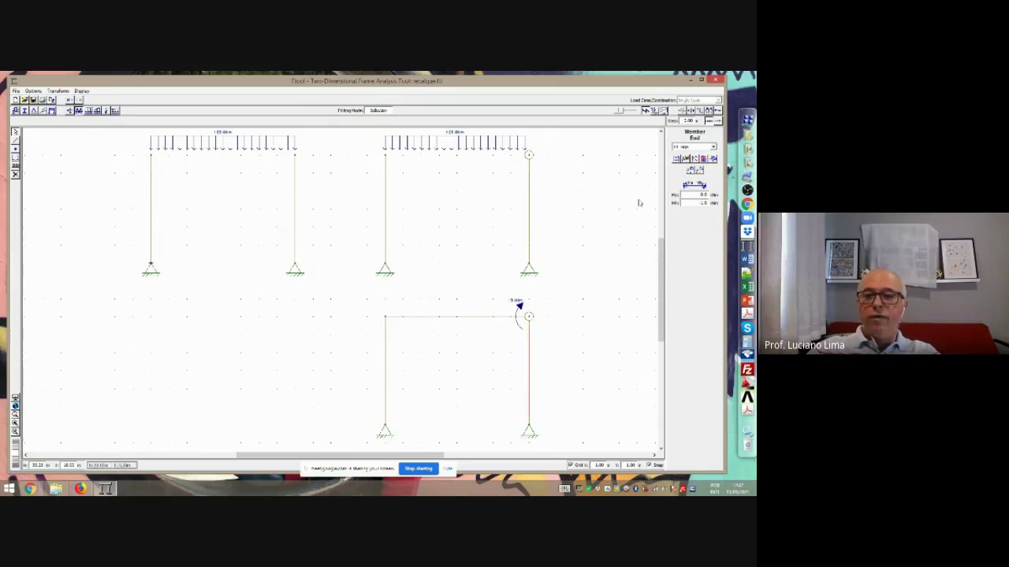
left_click(682, 158)
type("X1")
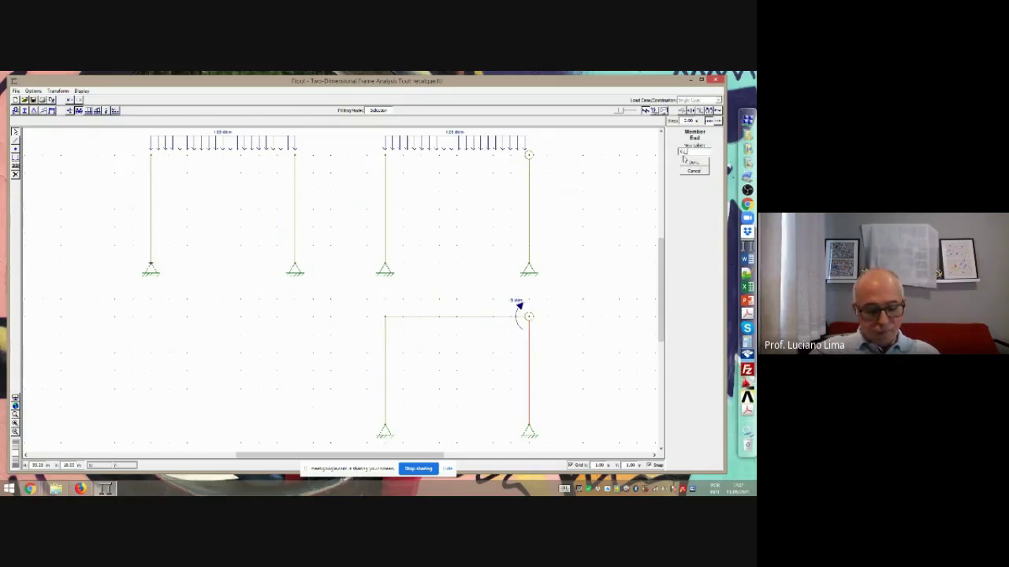
type("_elo")
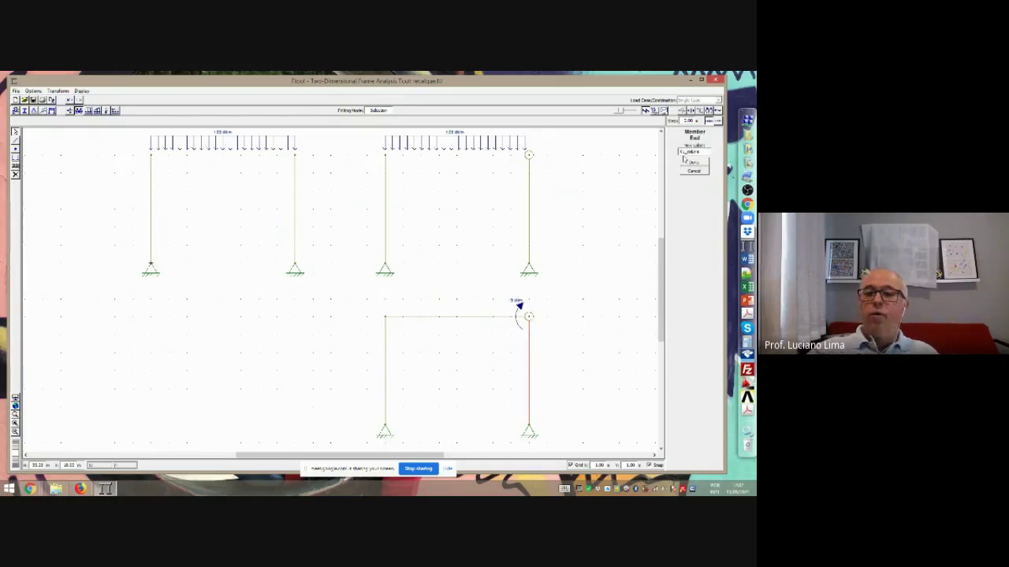
left_click(691, 166)
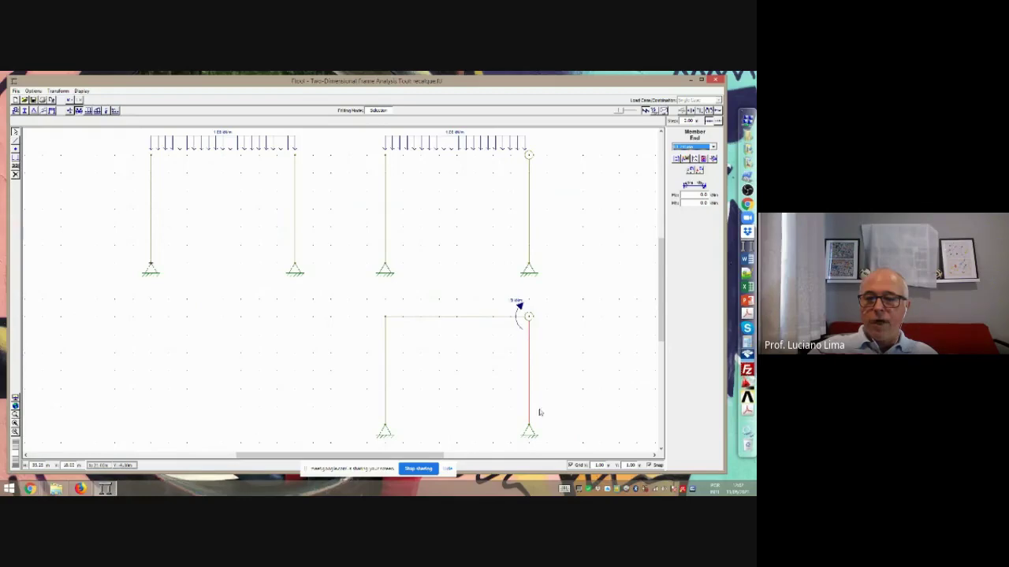
double_click(694, 194)
key("BackSpace")
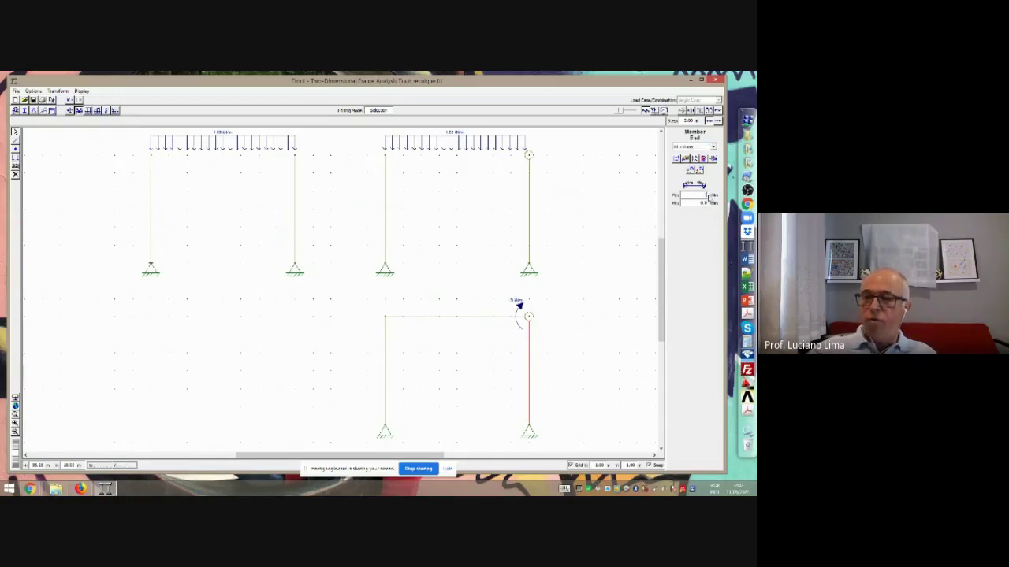
type("-10")
left_click(701, 174)
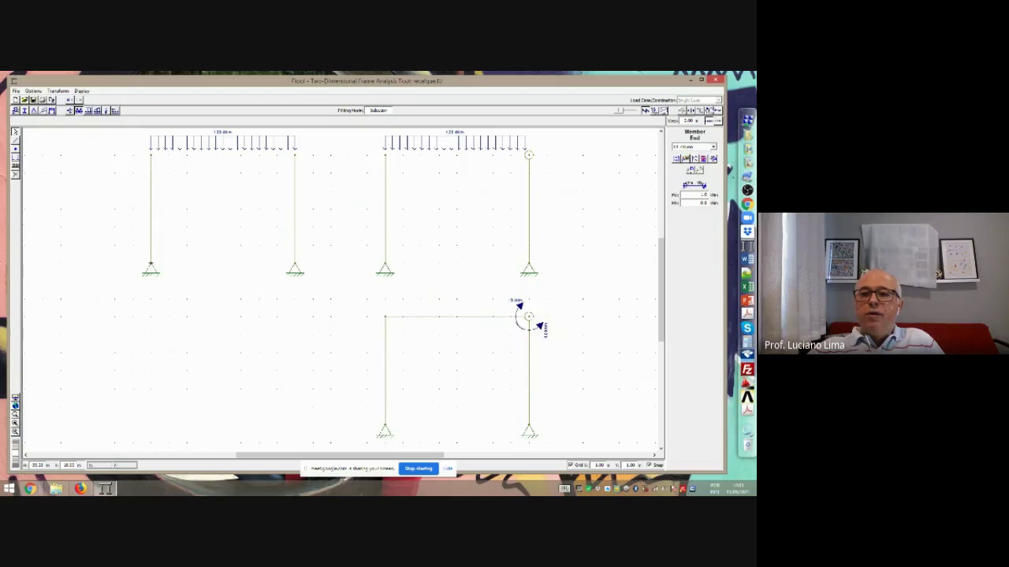
Display the bending moment diagrams of all three frames and enlarge the diagram scale
left_click(710, 112)
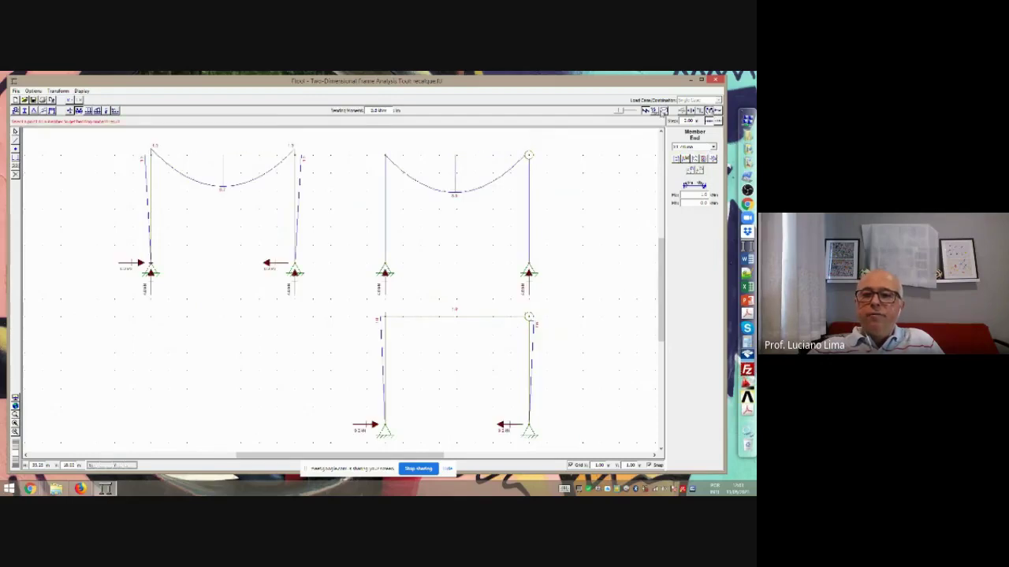
left_click_drag(621, 111, 627, 111)
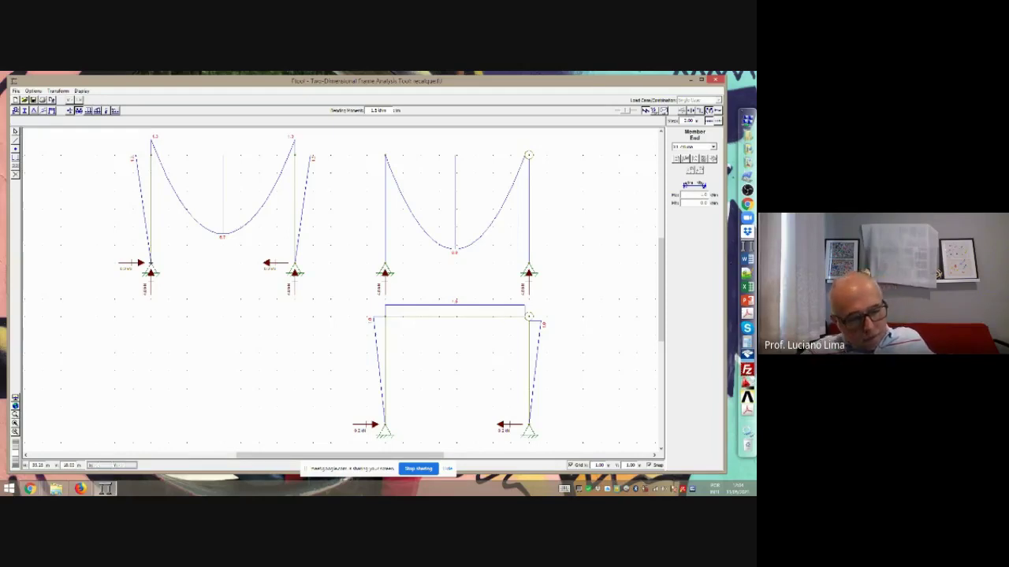
key("alt+Tab")
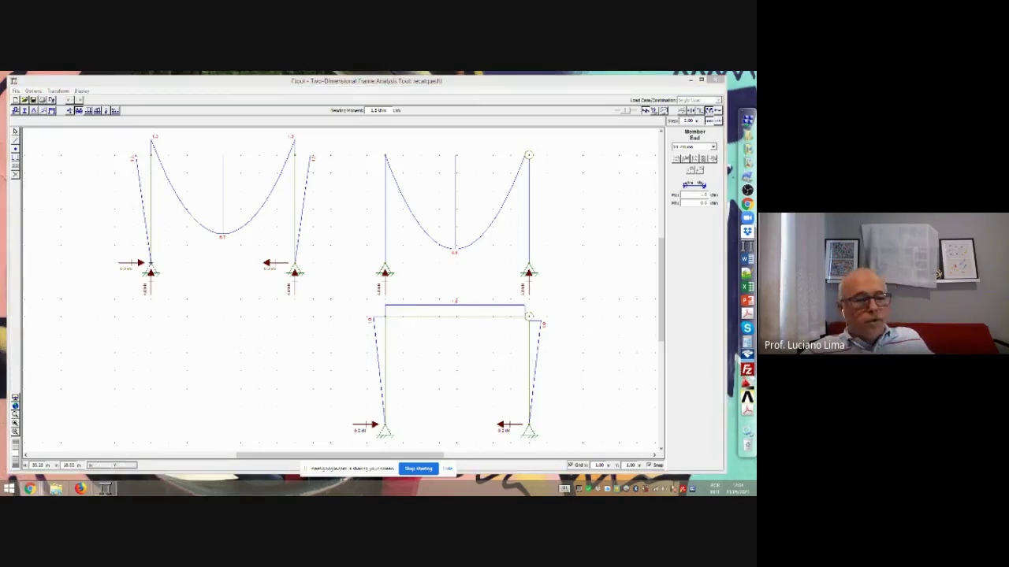